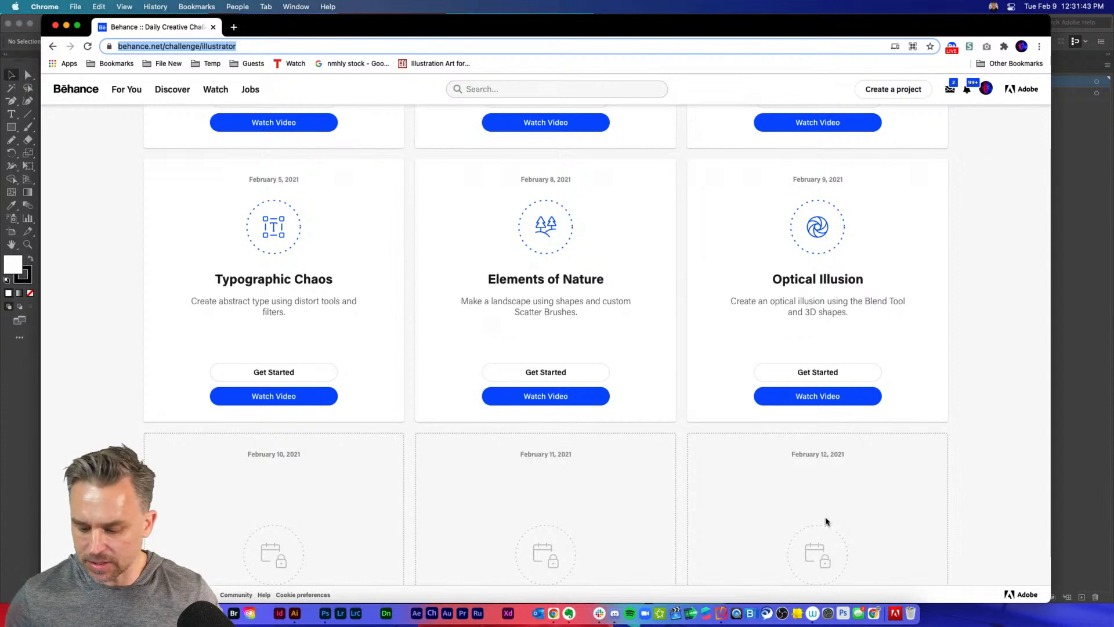
Turn on Dock hiding and make the browser window slightly narrower
right_click(878, 610)
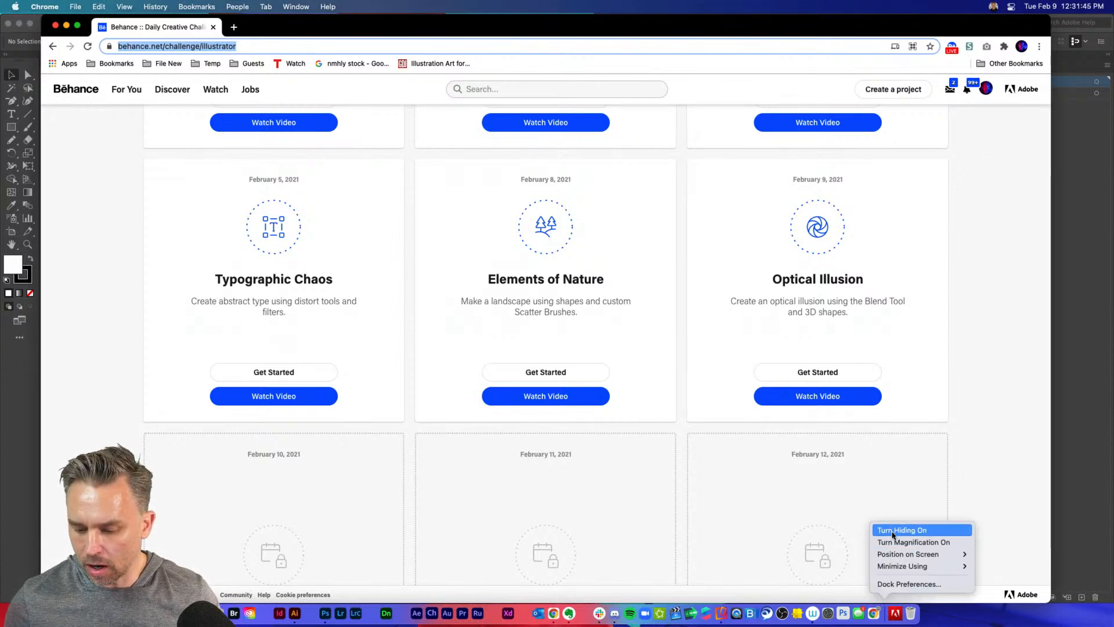
click(897, 531)
drag(1047, 599, 1033, 599)
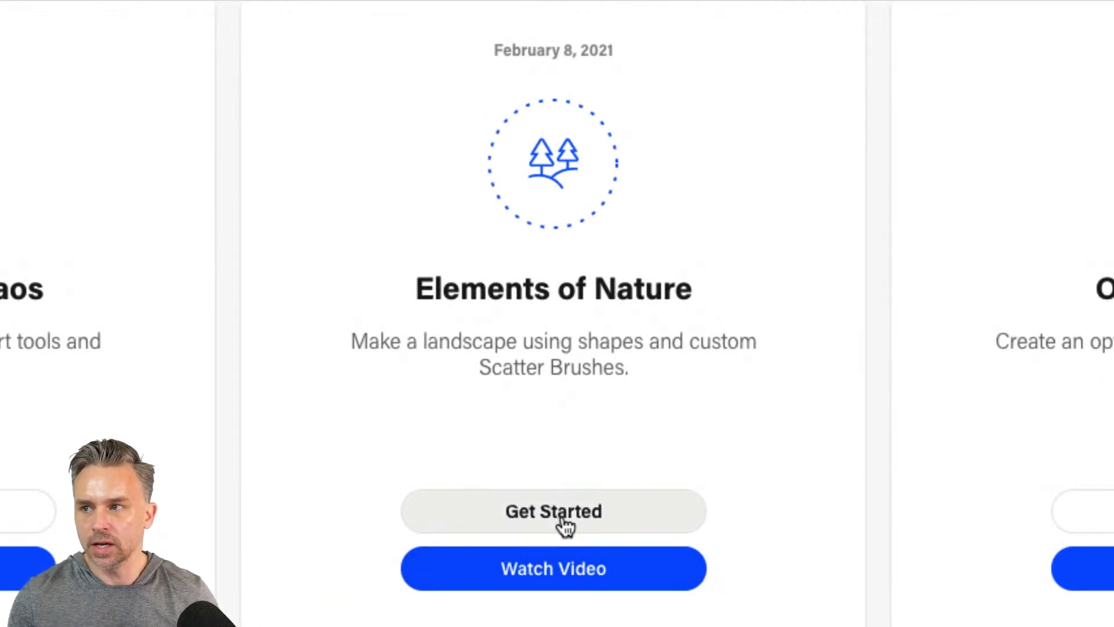
Open the Optical Illusion challenge's starter files on the Behance challenge page and switch to Illustrator
click(514, 510)
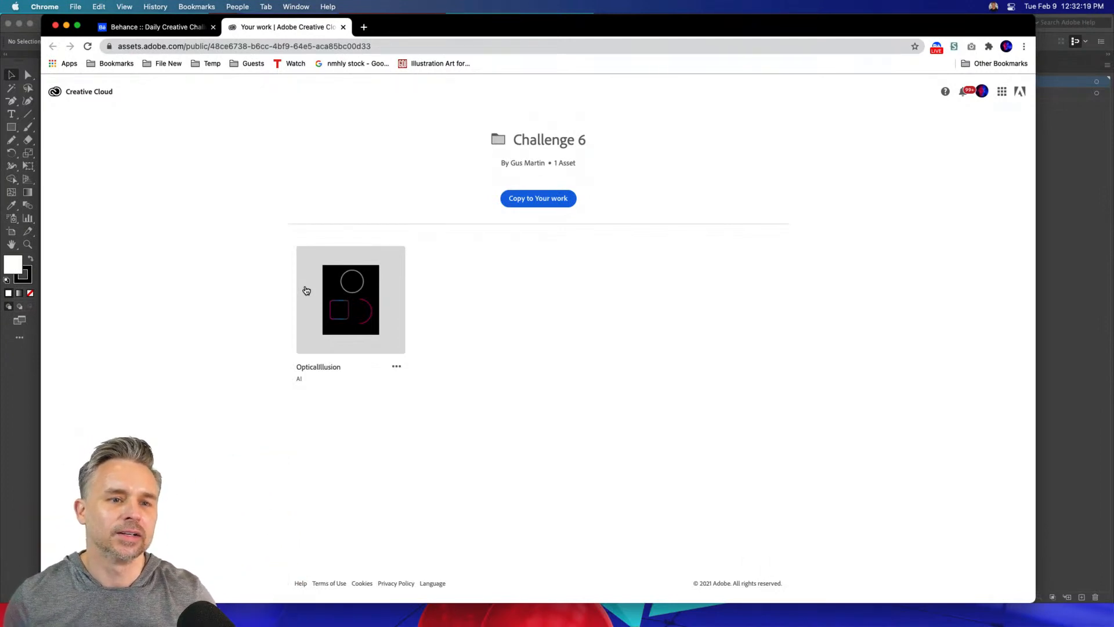
click(14, 370)
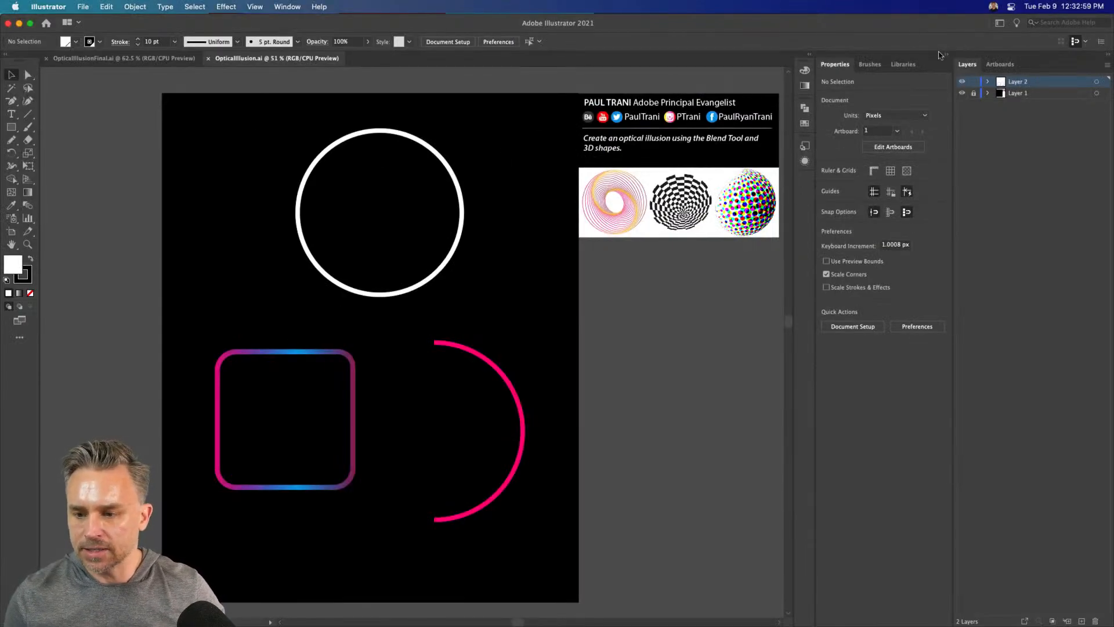
Collapse the Properties panel group, select the gradient rounded square and make its stroke the active color
click(947, 56)
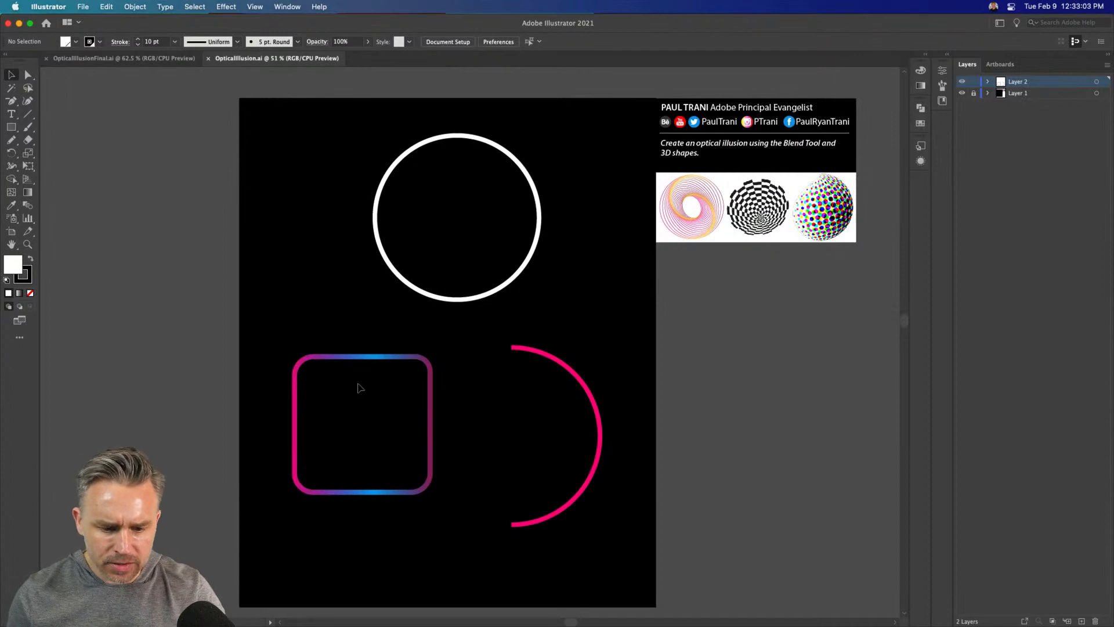
click(360, 356)
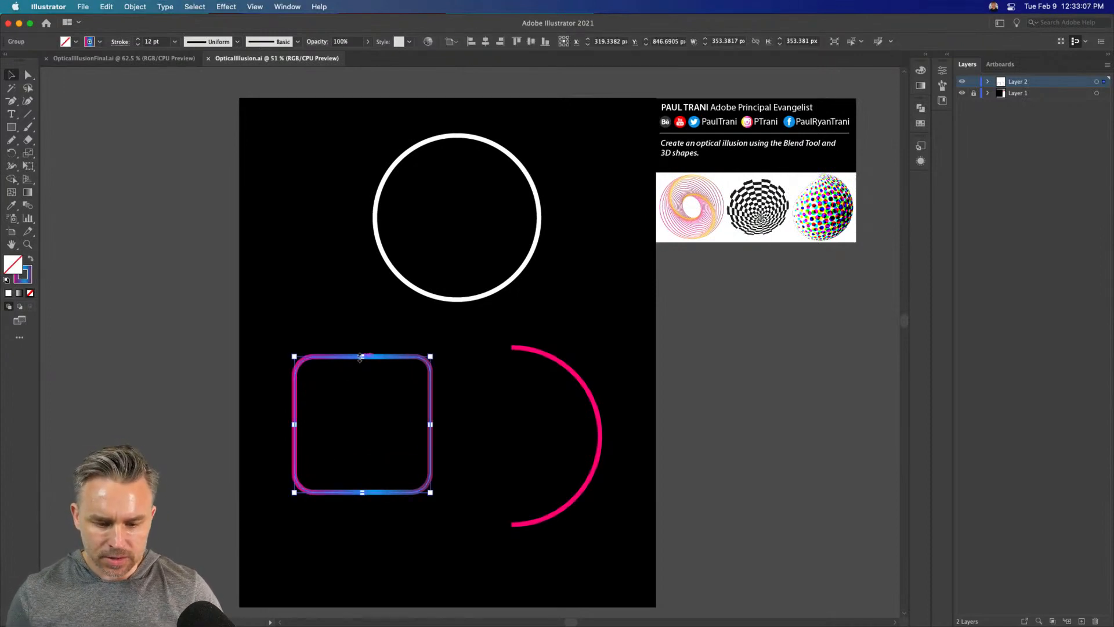
key(super+1)
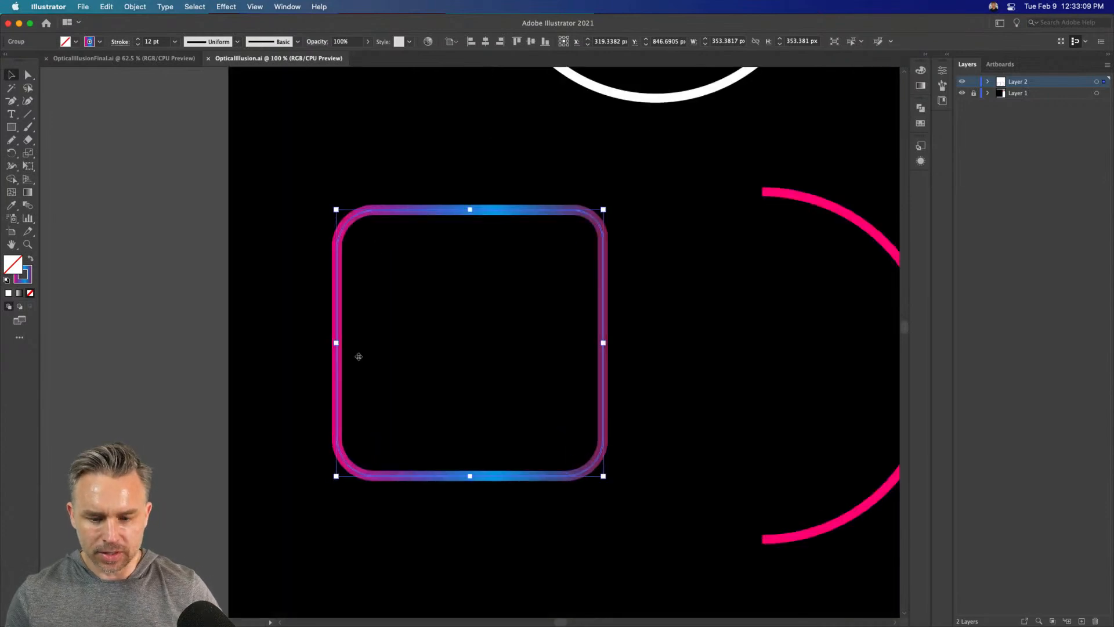
key(super+equal)
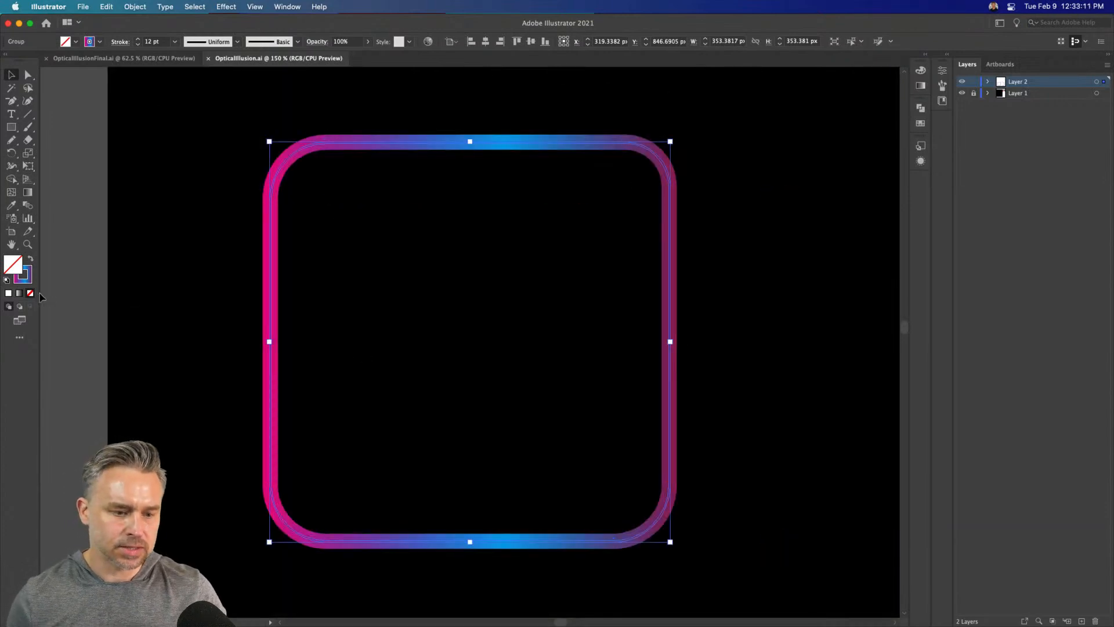
click(29, 279)
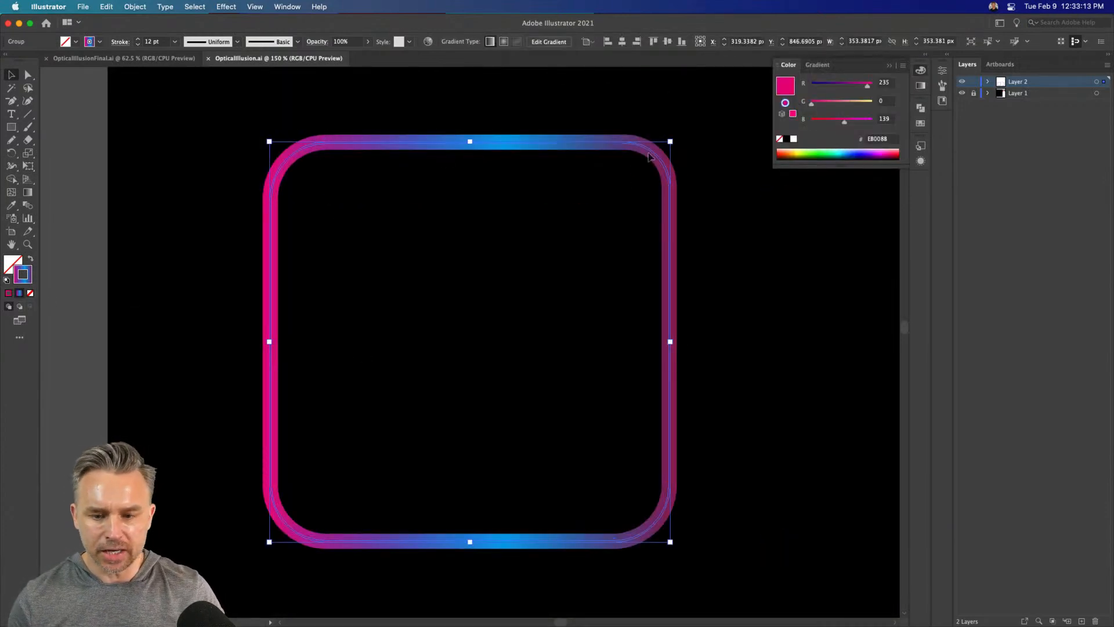
Nudge the gradient rounded square up by 10 px
drag(505, 143, 506, 155)
key(super+z)
key(shift+Up)
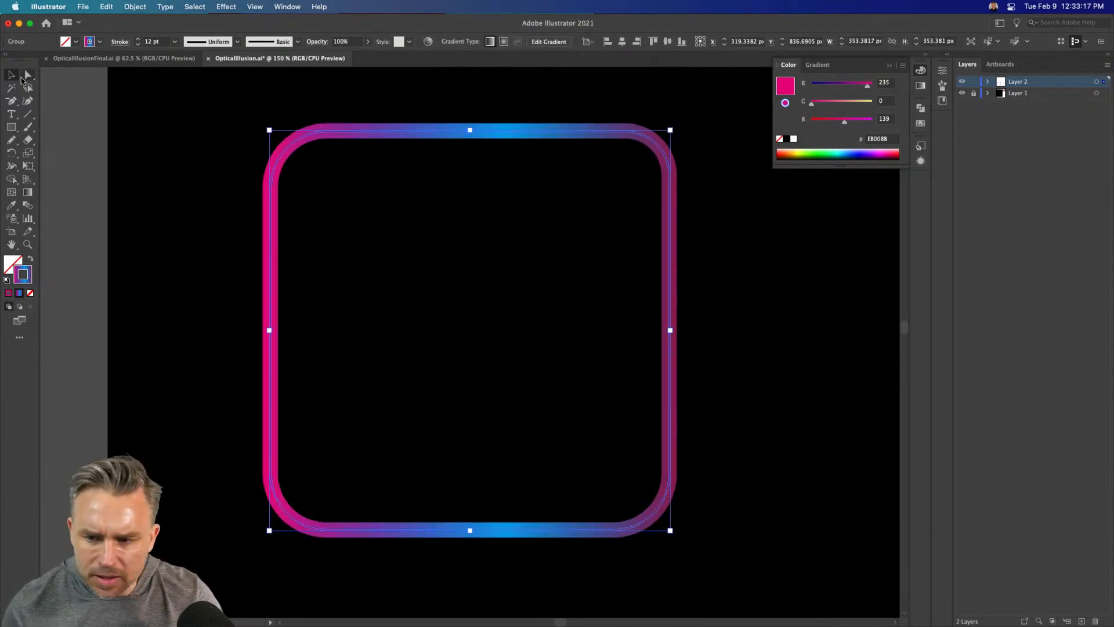
Select the paths inside the rounded-square group directly to examine how the shape is built
click(309, 154)
click(284, 148)
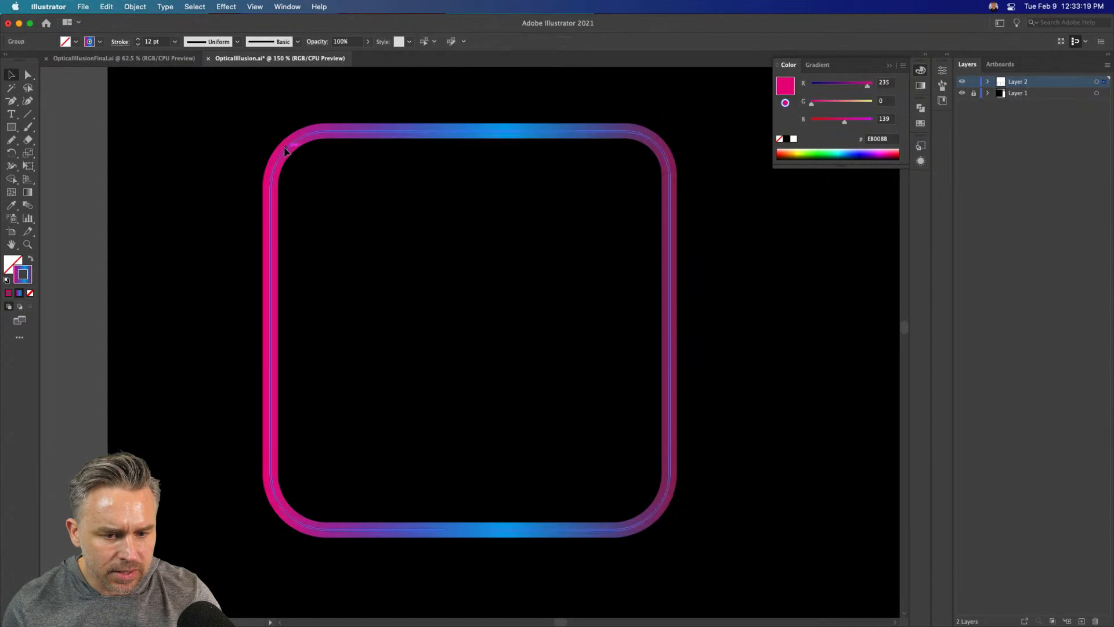
key(a)
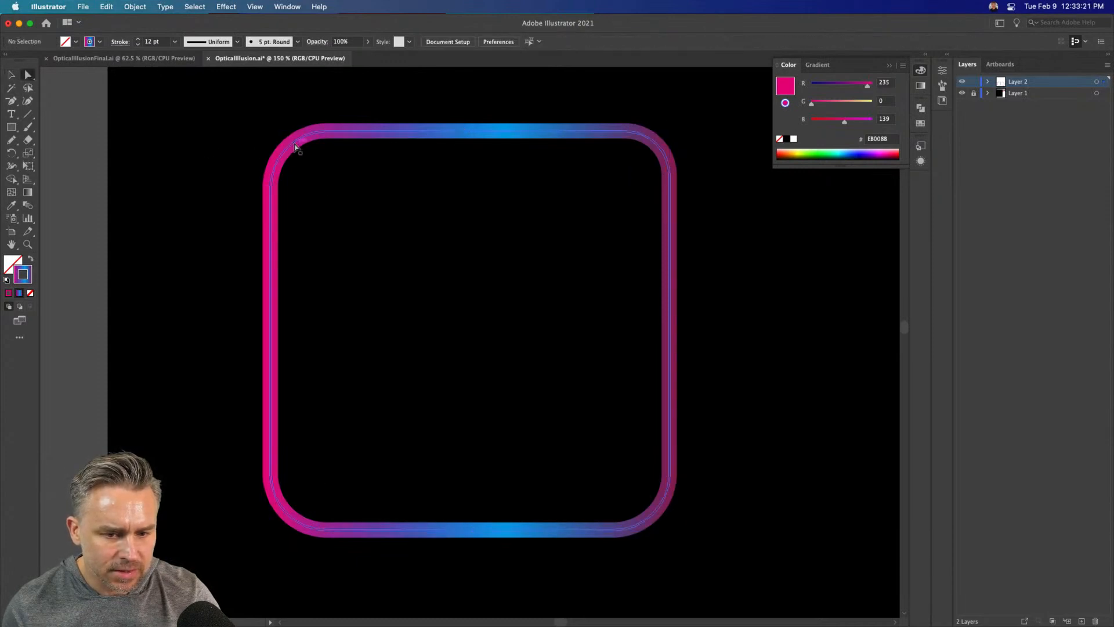
click(295, 147)
click(447, 293)
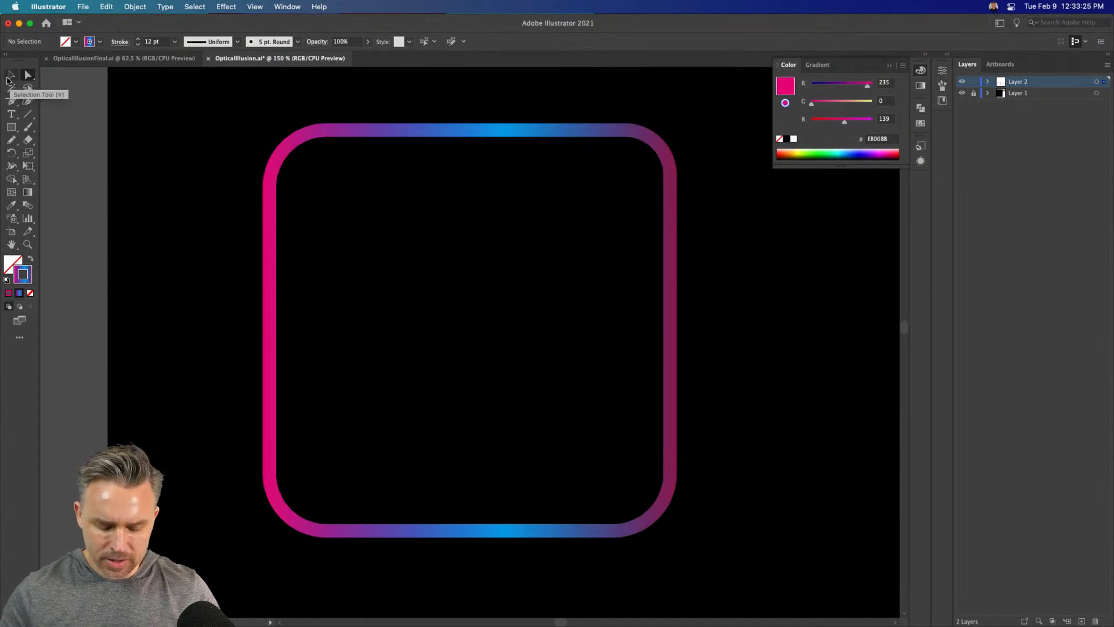
click(9, 78)
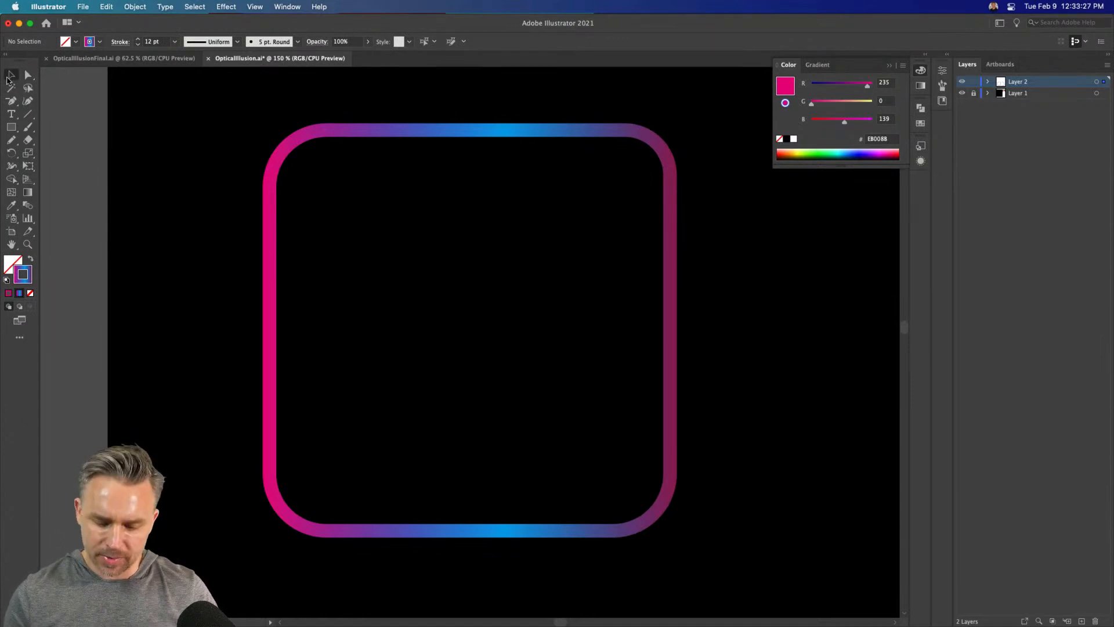
key(super+a)
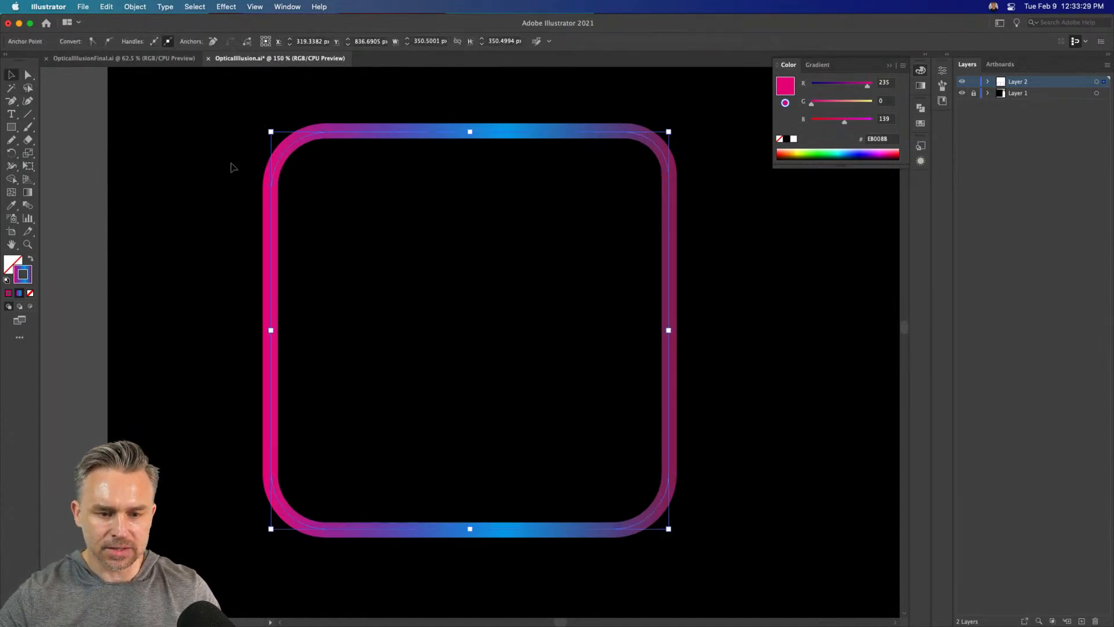
Examine the rounded square's overlapping paths at its upper-left corner in Outline view
key(super+y)
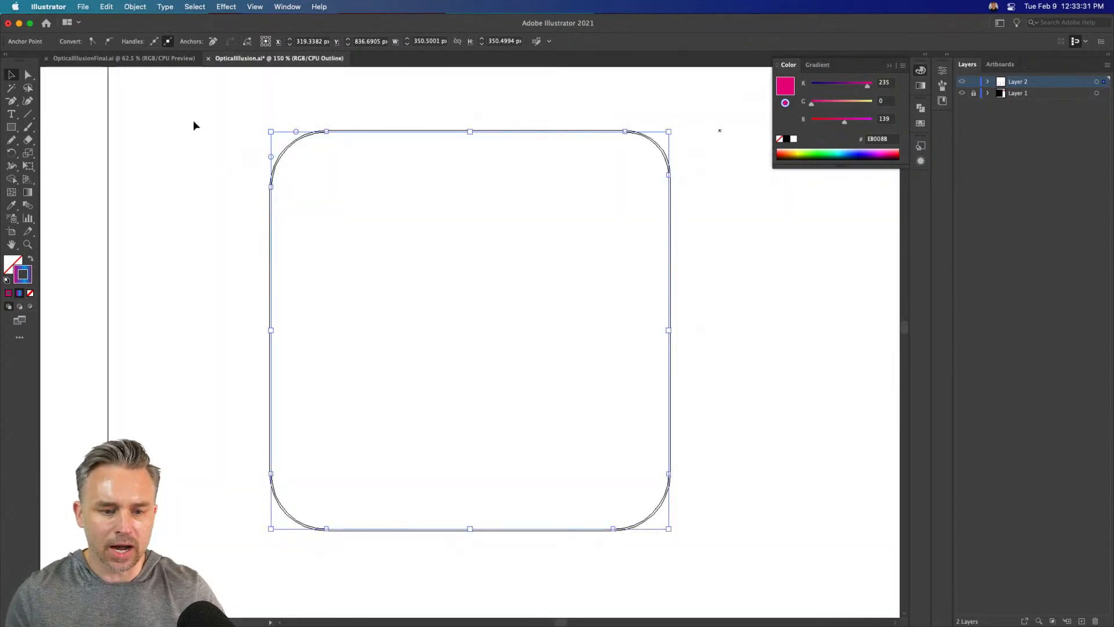
key(super+equal)
key(super+equal)
key(super+equal)
key(super+equal)
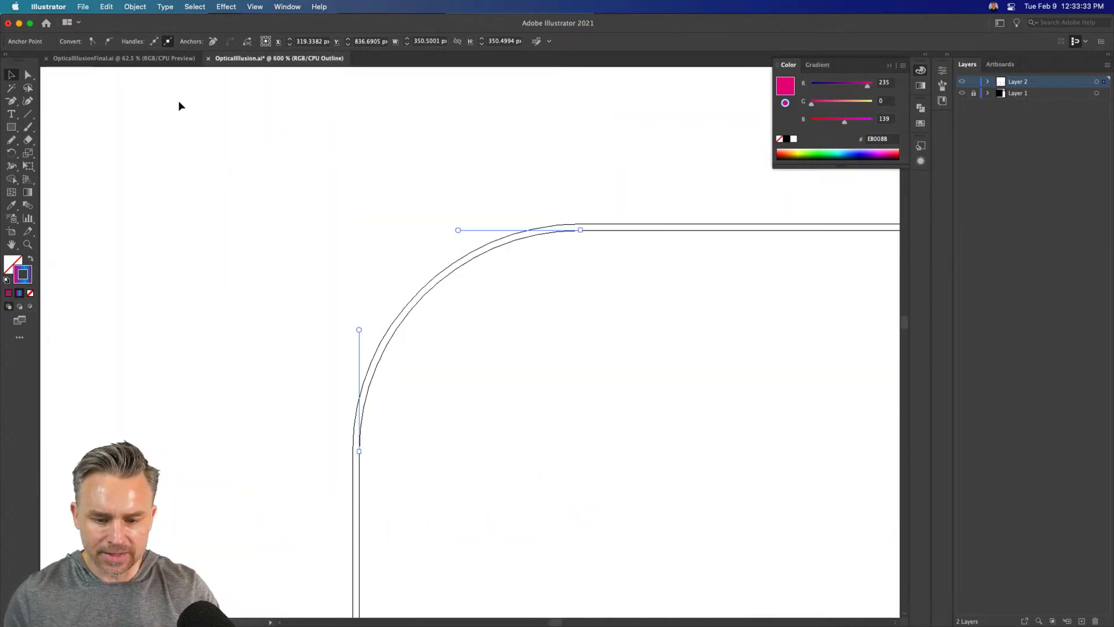
click(32, 77)
click(255, 229)
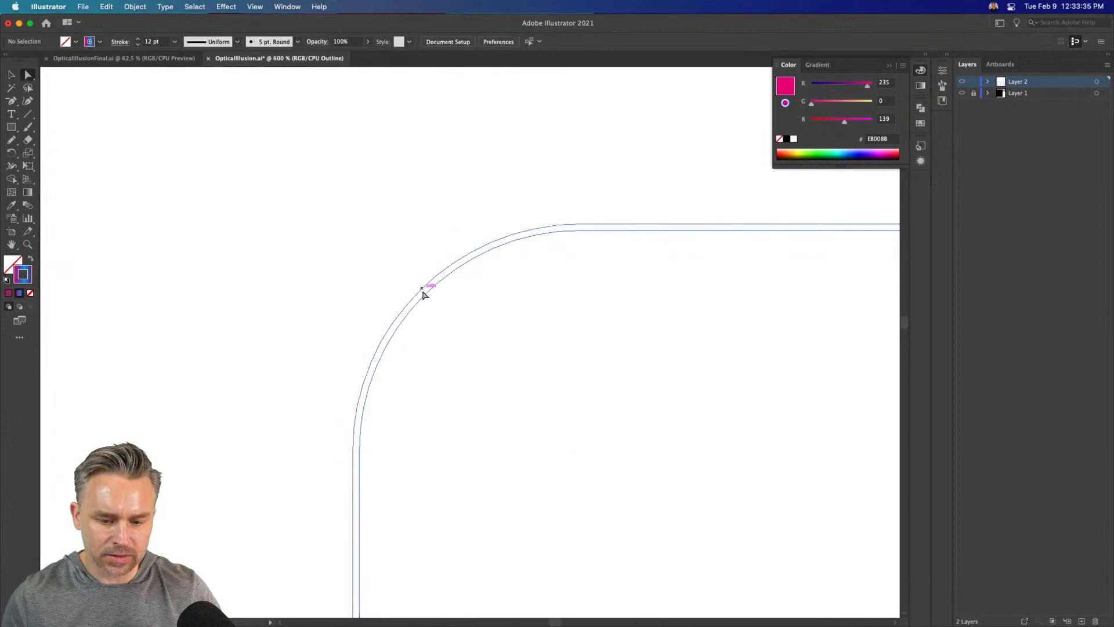
click(423, 297)
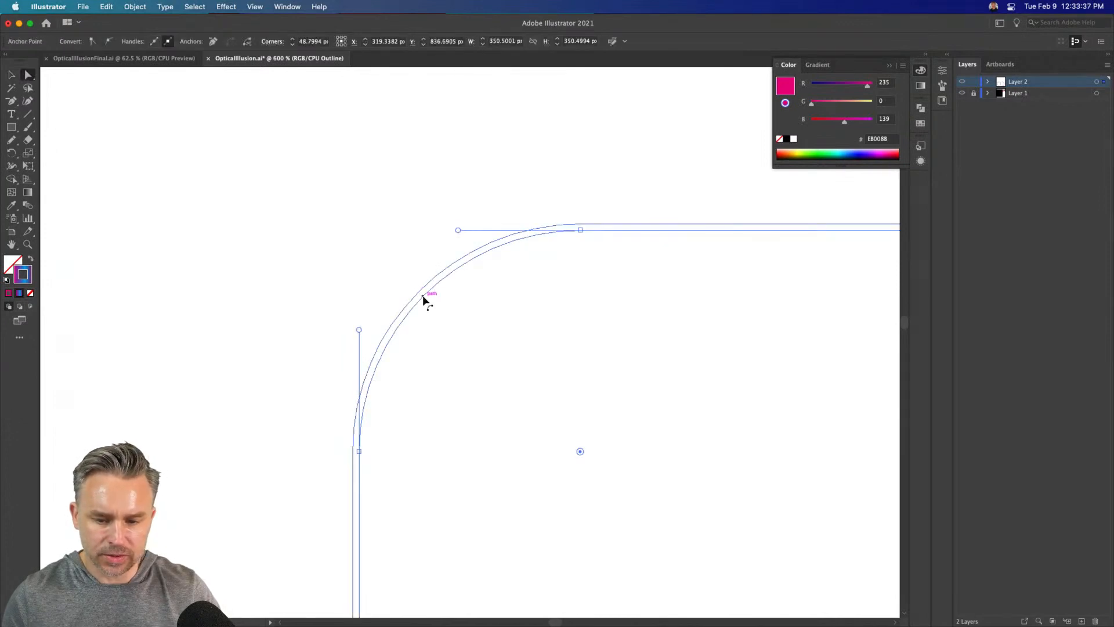
Deselect the rounded square's path and return the document to the full-color Preview view
key(super+minus)
key(super+minus)
key(super+minus)
key(super+minus)
key(super+minus)
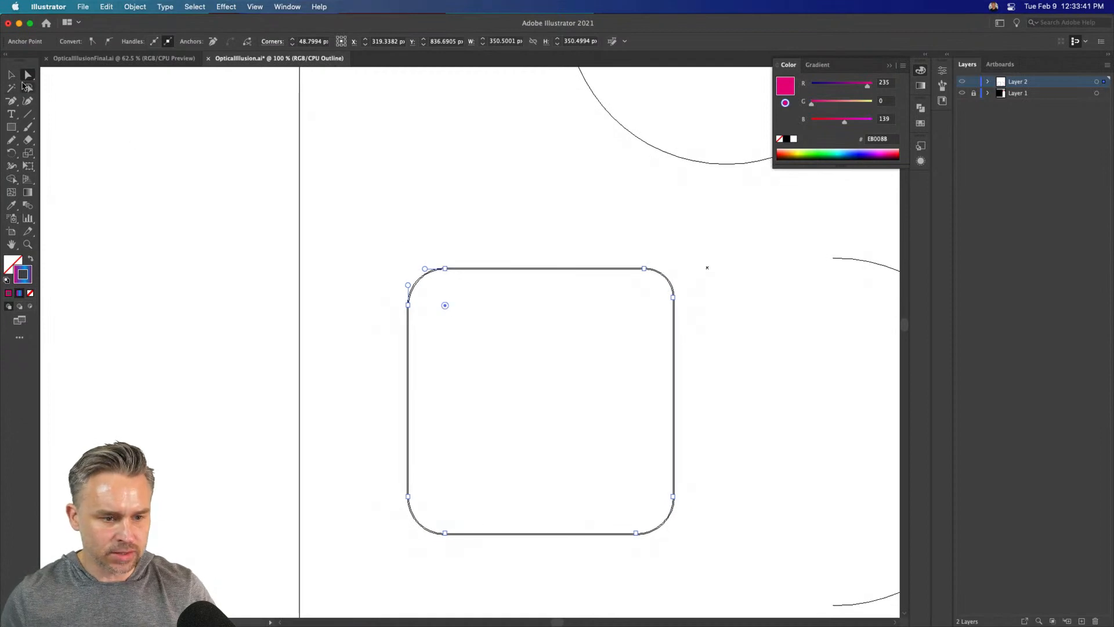
click(378, 217)
click(11, 74)
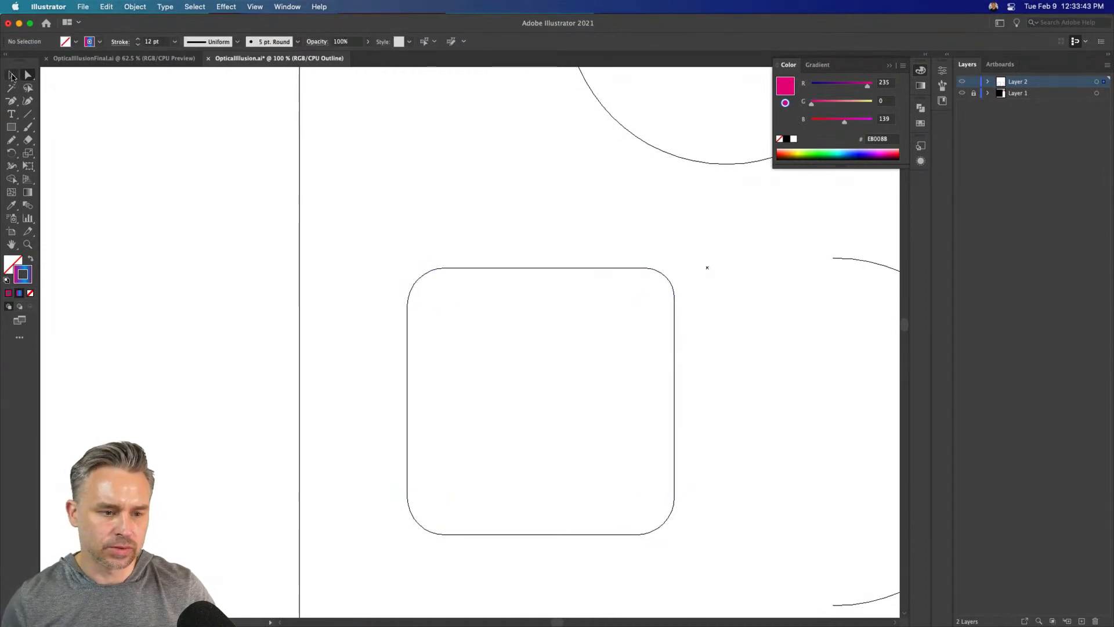
scroll(357, 175, right, 5)
scroll(356, 176, down, 1)
key(super+y)
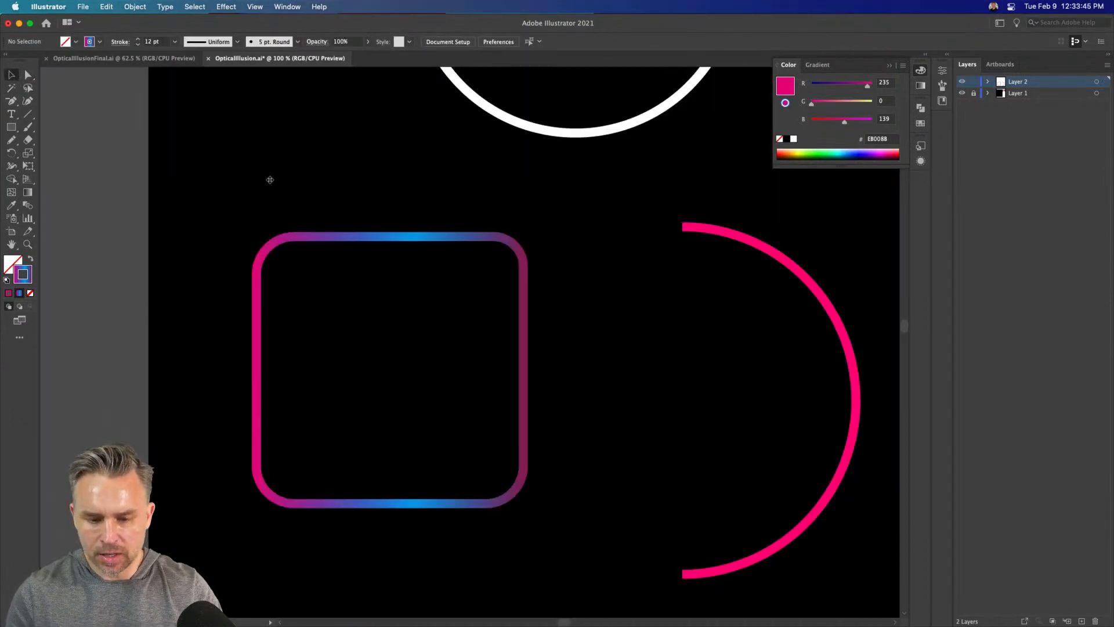
Select the gradient rounded square as a group and expand the collapsed Color, Swatches and Appearance panels
drag(269, 187, 385, 186)
click(440, 238)
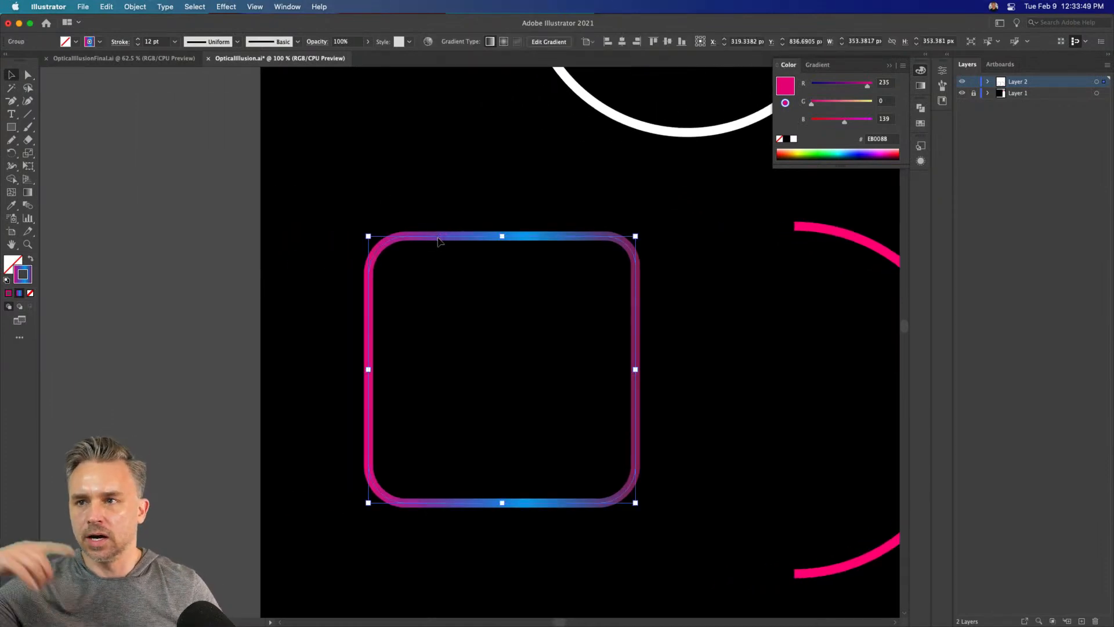
click(925, 56)
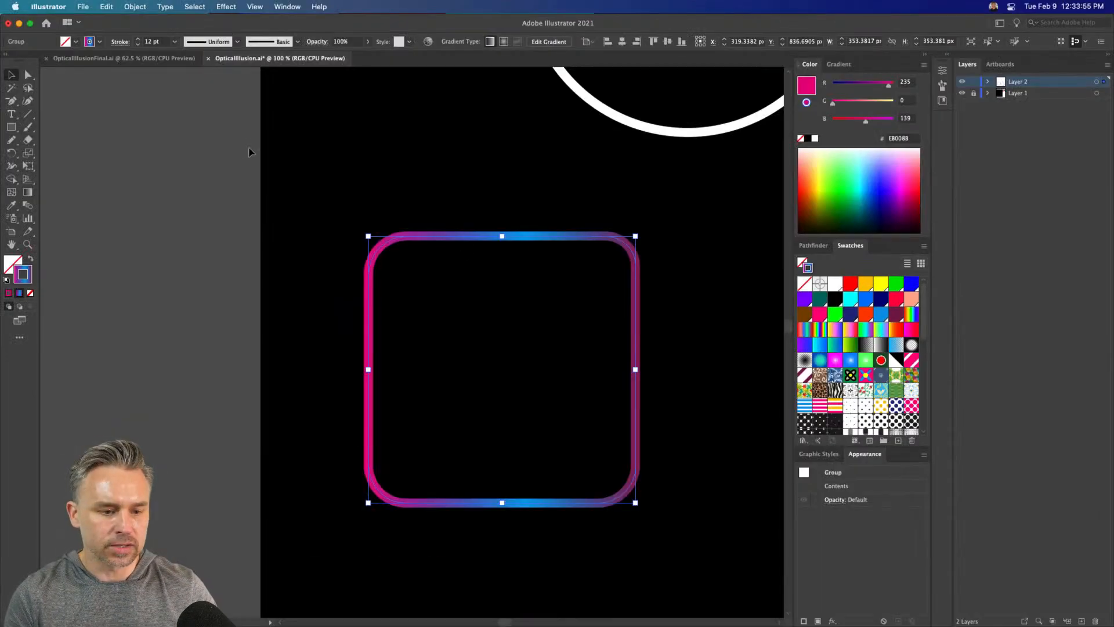
Draw a 79 px rounded square inside the large one and shrink it to about 35 px, centered and rotated 45°
click(11, 129)
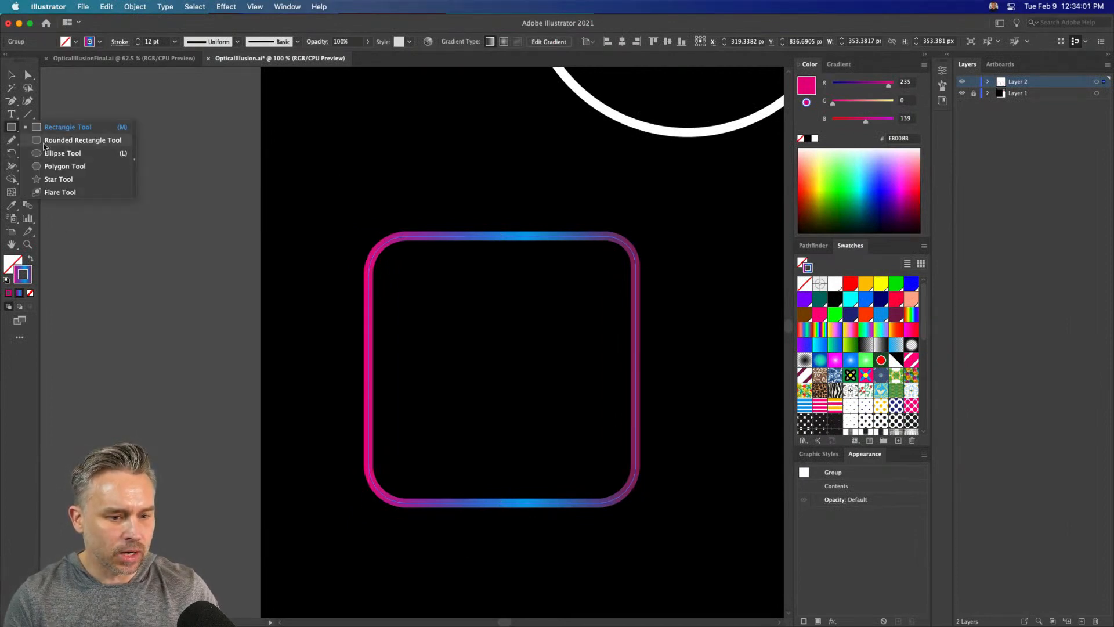
click(46, 141)
drag(442, 311, 503, 370)
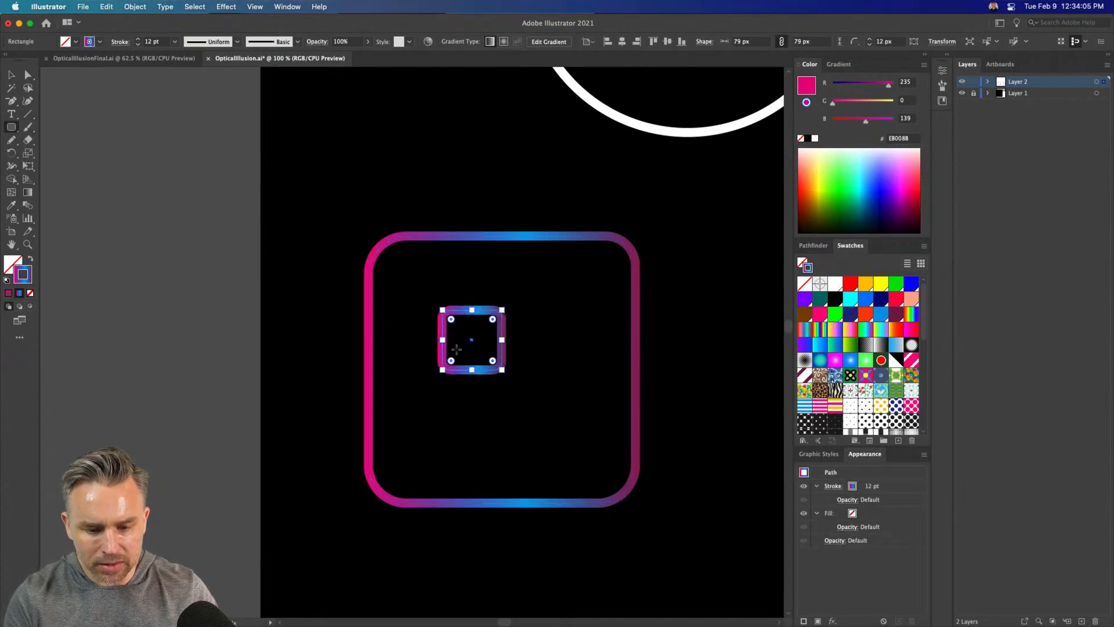
drag(436, 303, 481, 369)
click(12, 72)
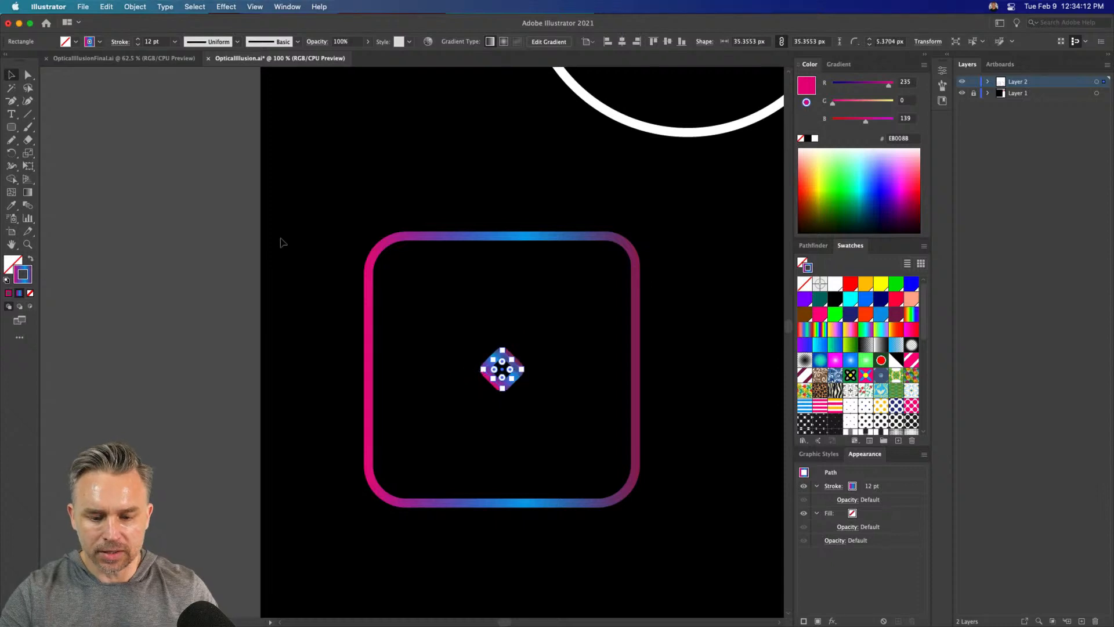
click(165, 217)
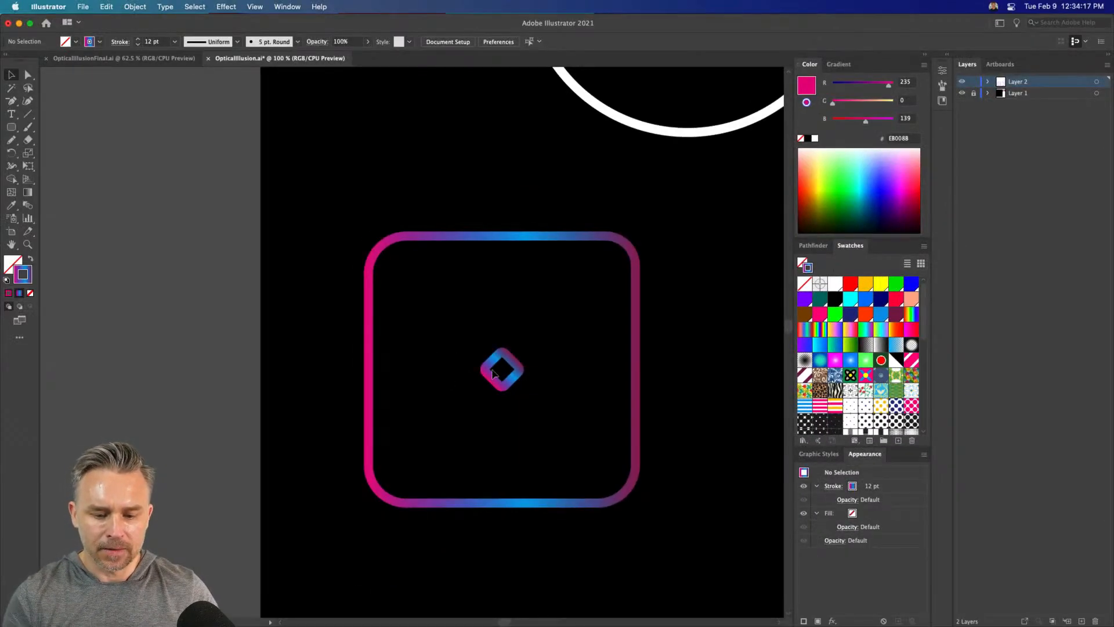
Rotate the small center square upright so its sides run parallel to the large square's, then deselect it
click(487, 374)
drag(477, 370, 490, 330)
click(96, 128)
Make sure Scale Strokes & Effects is turned off in the General preferences and apply them
click(46, 7)
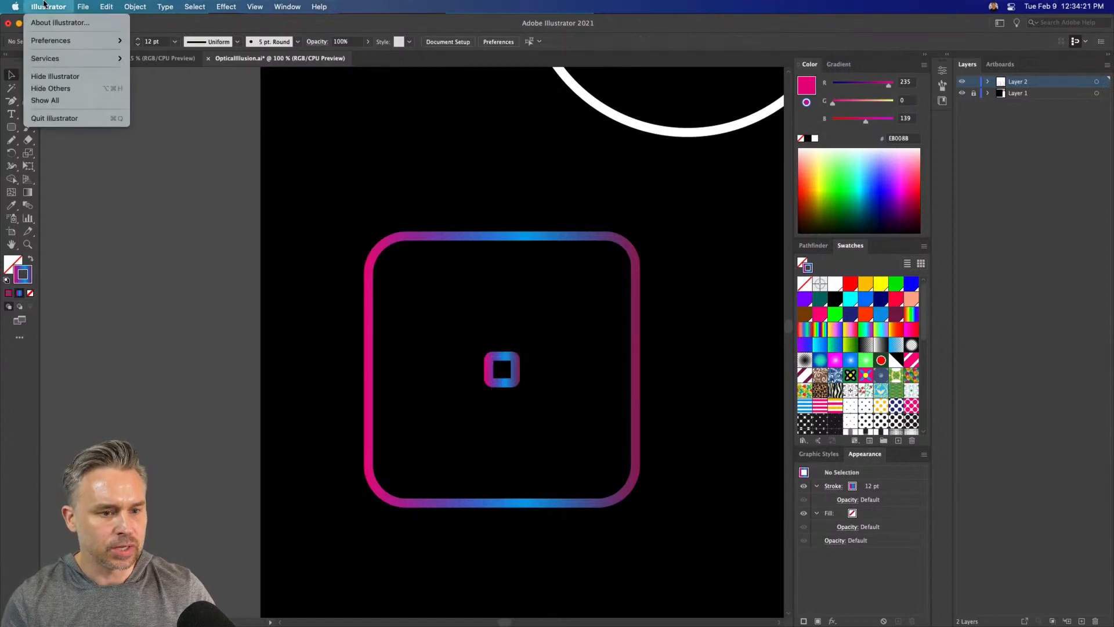
mouse_move(76, 40)
click(159, 42)
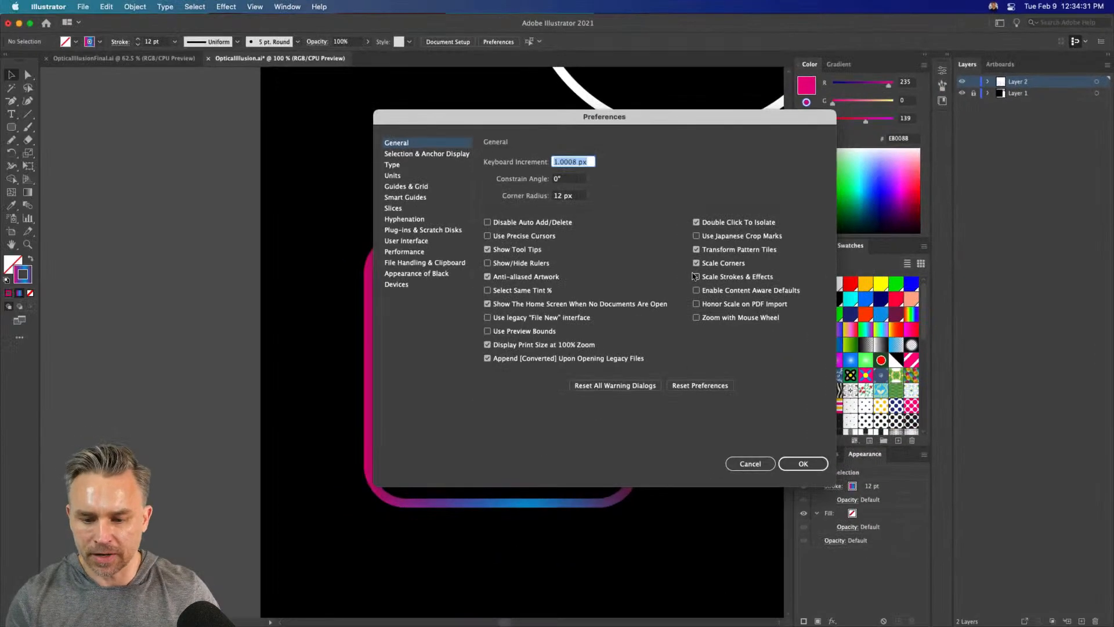
click(696, 277)
click(800, 464)
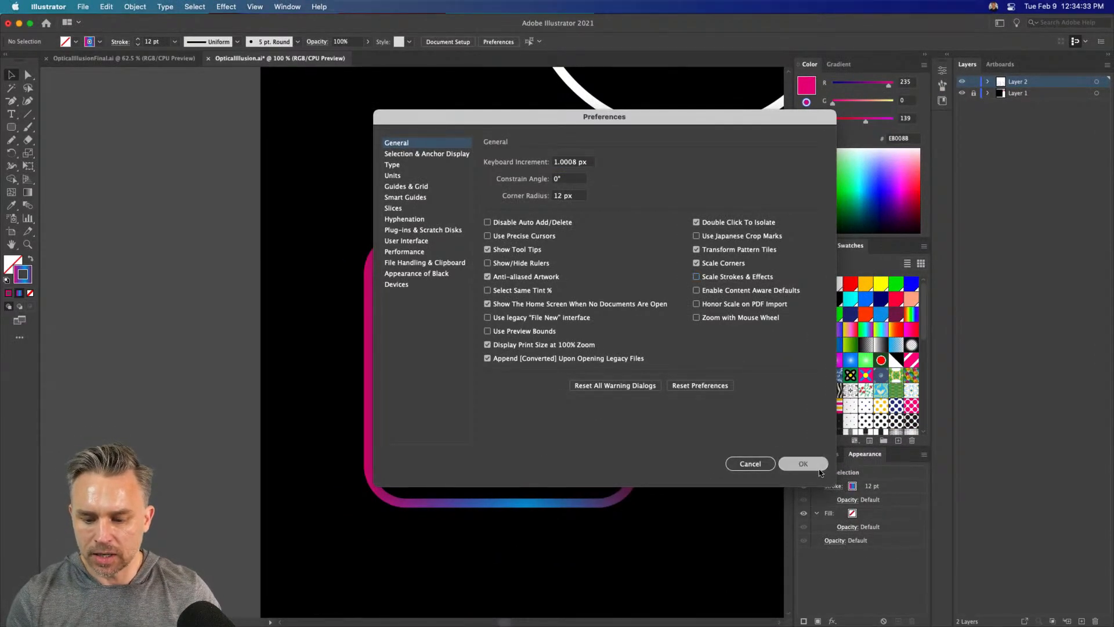
Blend the large and small rounded squares with Specified Steps spacing, using fewer than 20 steps so gaps separate the rings
drag(300, 218, 579, 429)
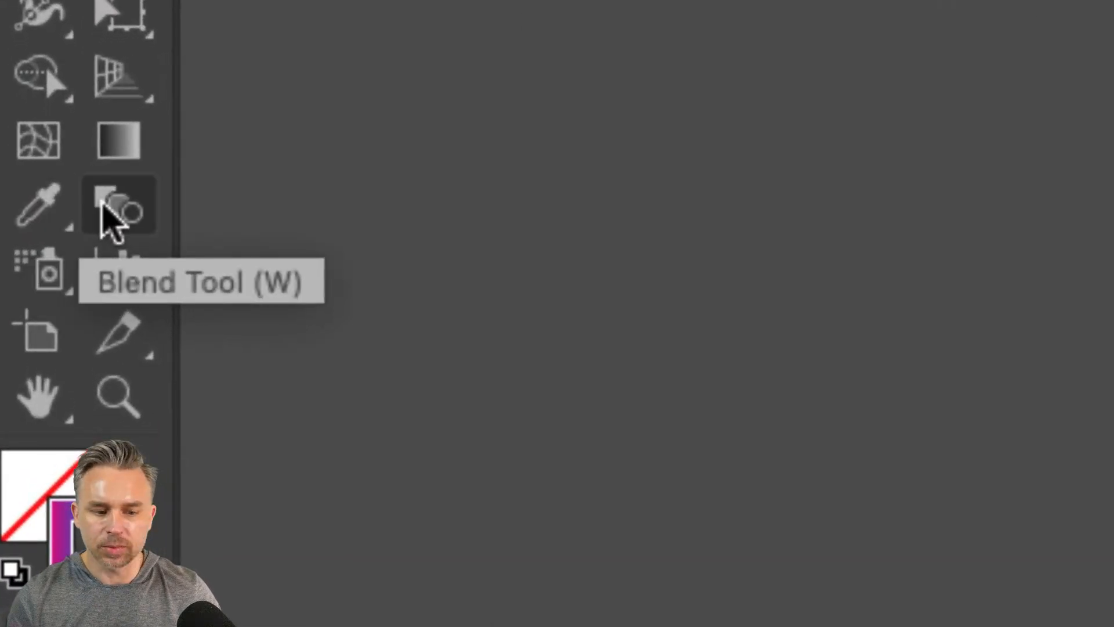
click(103, 203)
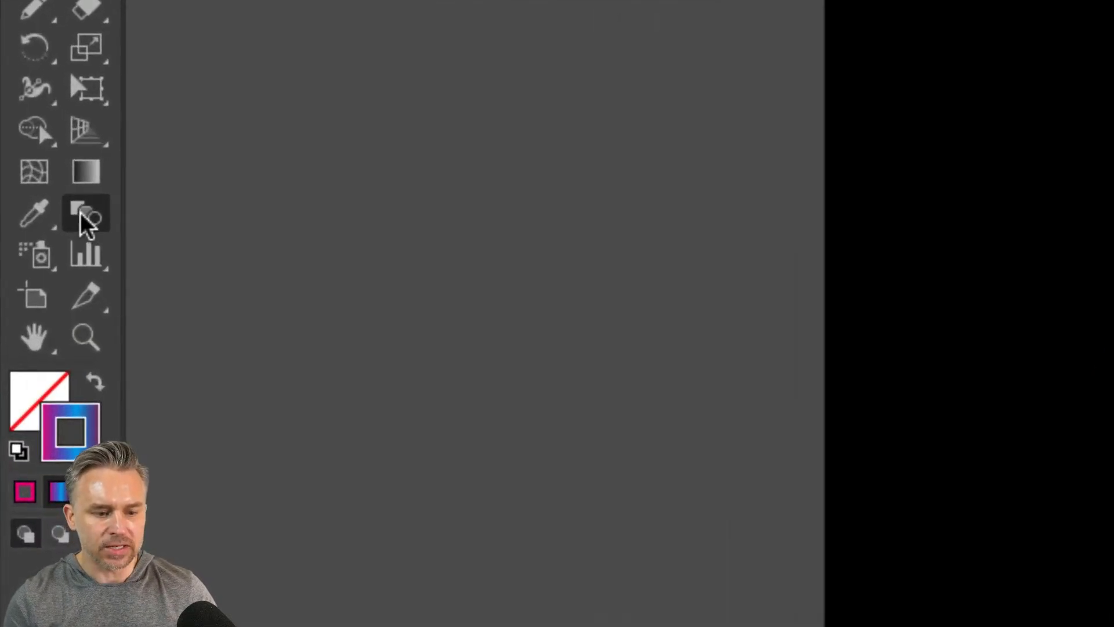
double_click(82, 215)
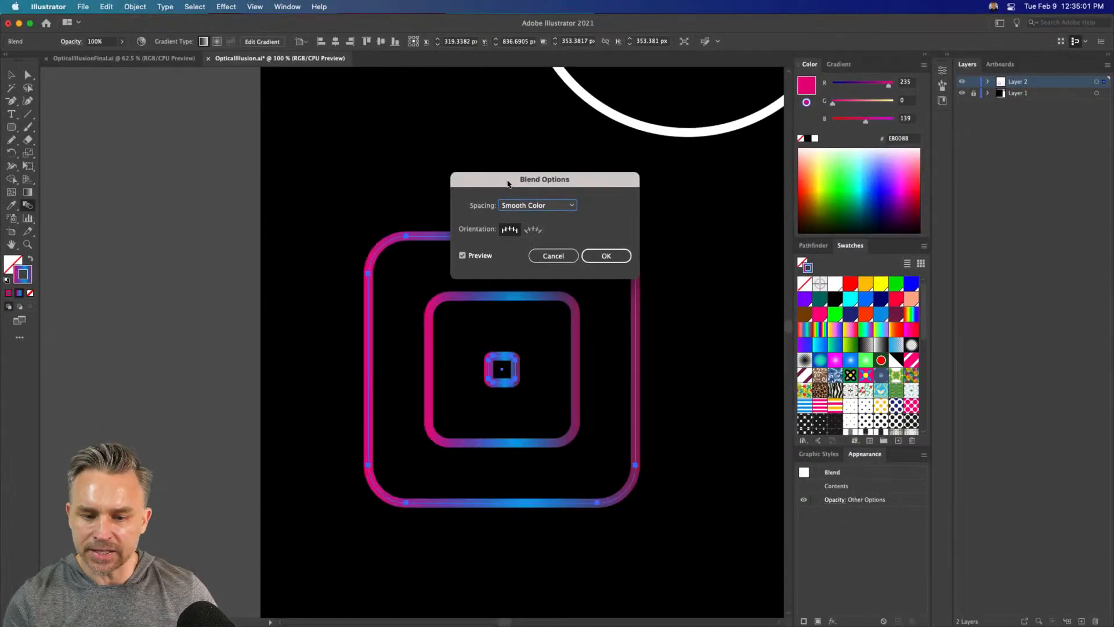
drag(508, 184, 217, 189)
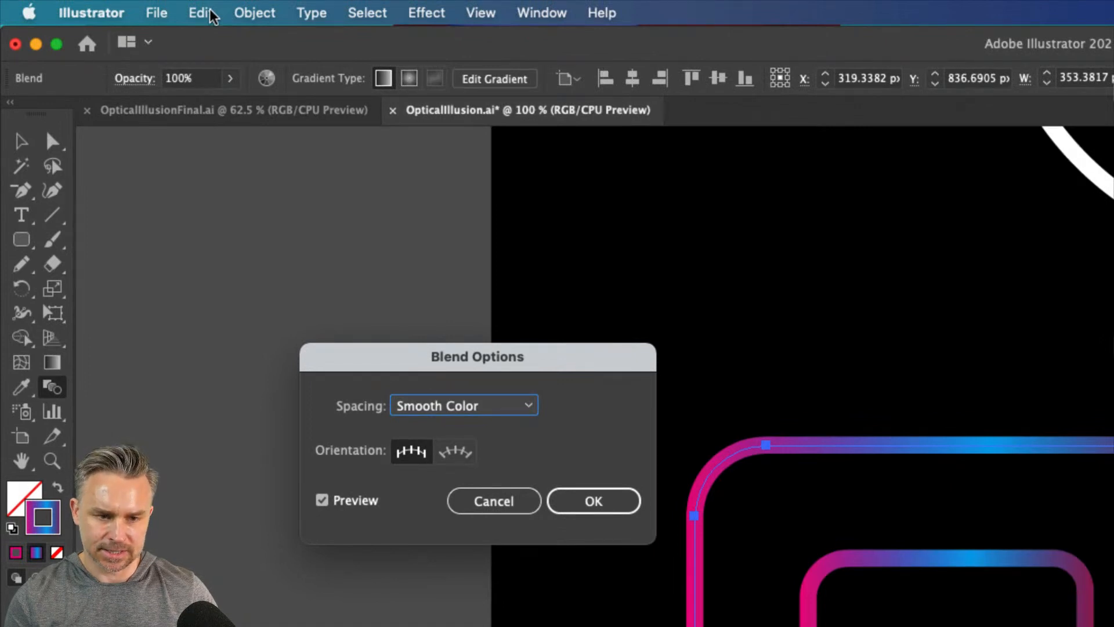
click(459, 408)
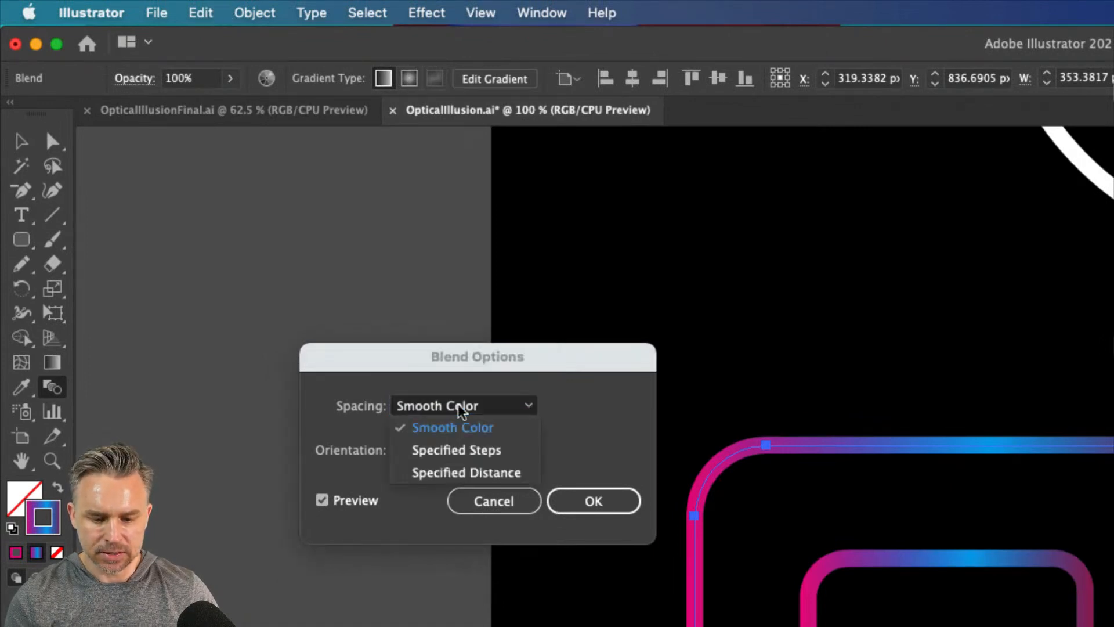
click(459, 450)
text(20)
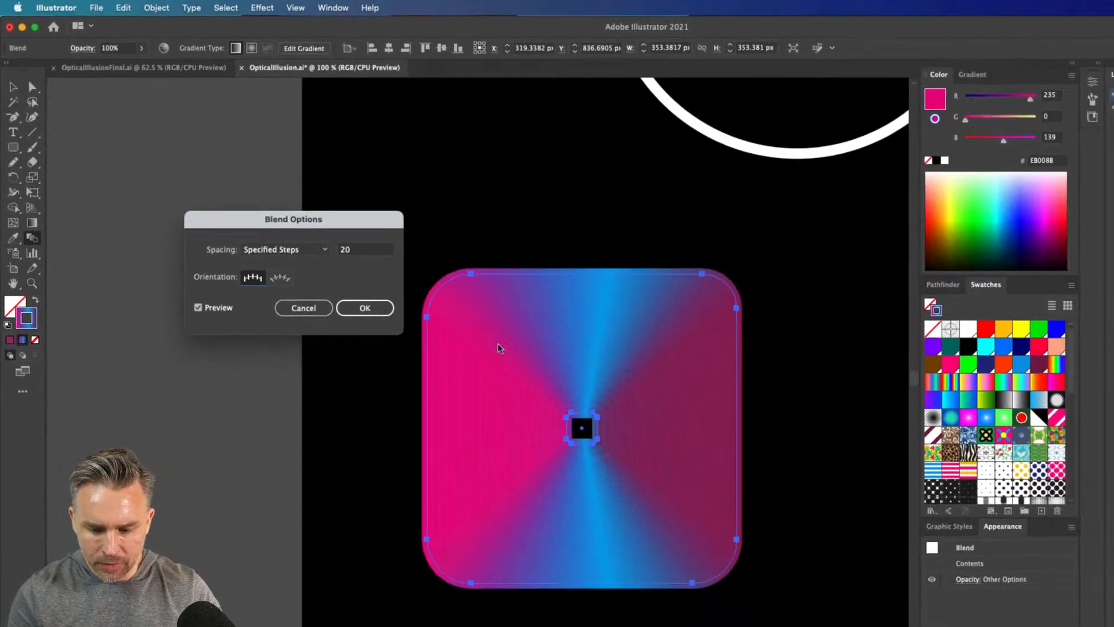
key(Tab)
key(Tab)
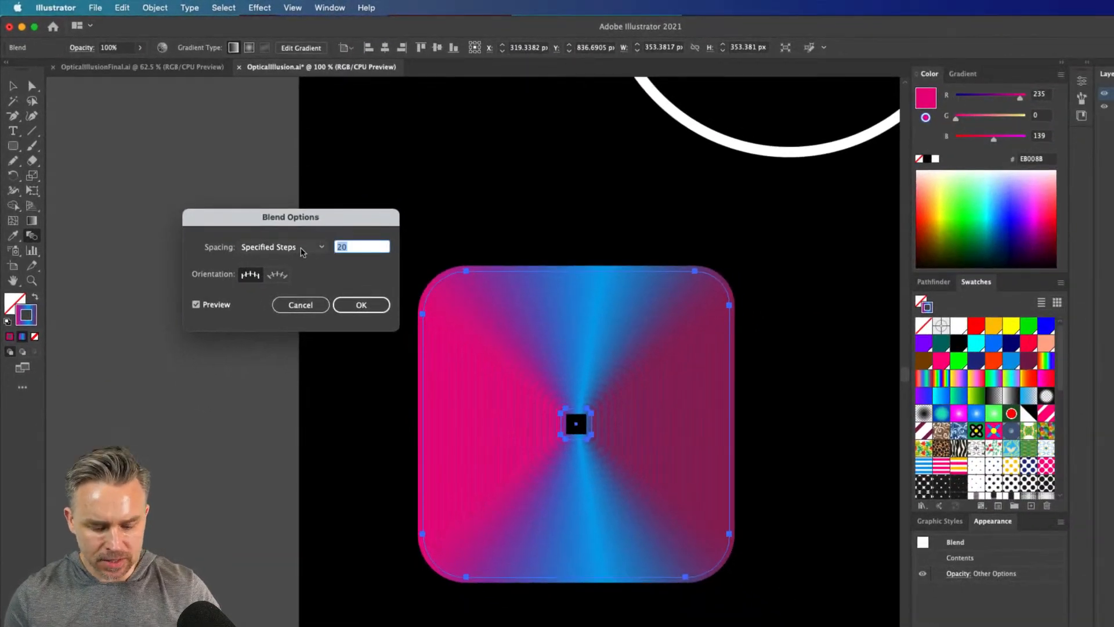
text(1)
key(Return)
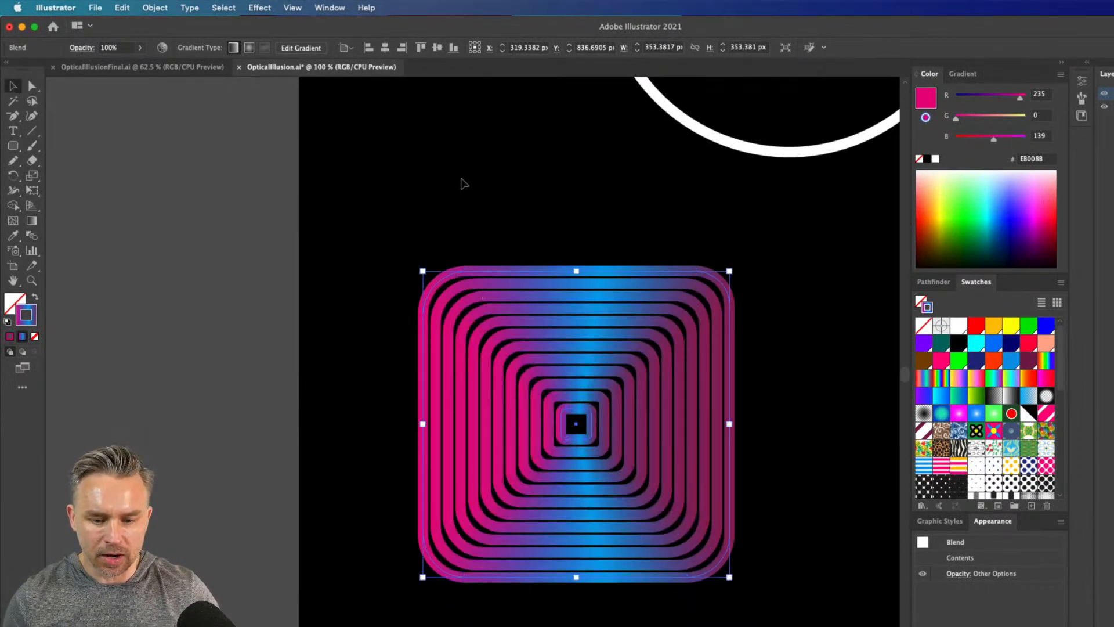
Isolate the blend and enlarge its small center square to 99 px
click(461, 183)
double_click(566, 428)
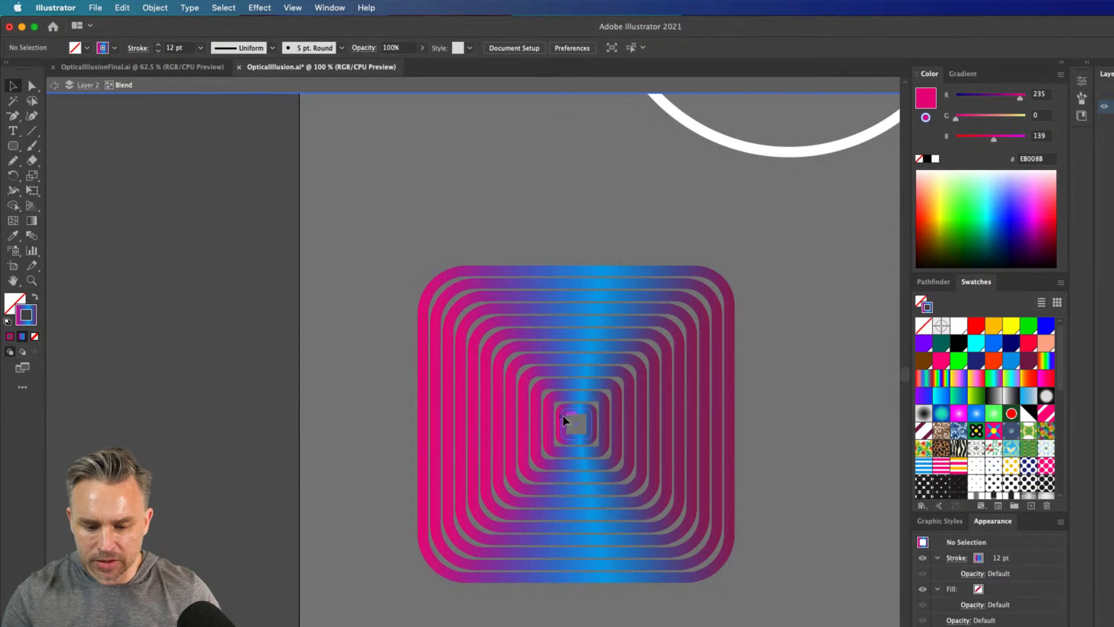
click(560, 407)
drag(561, 408, 534, 381)
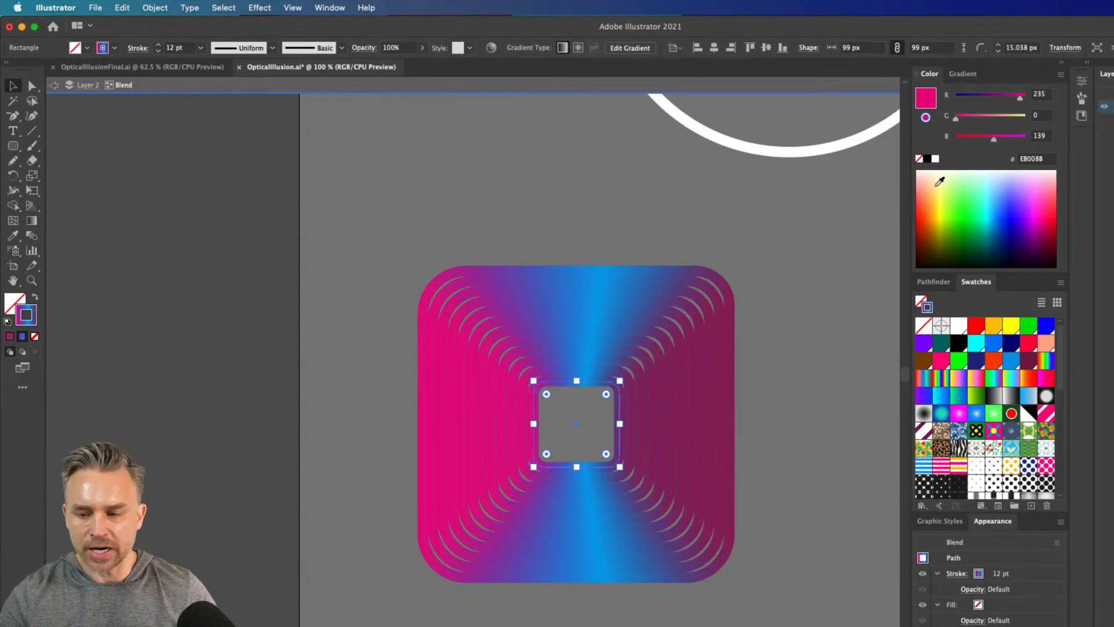
Reduce the center square's stroke weight to 0.5 pt, keeping its gradient stroke
click(158, 52)
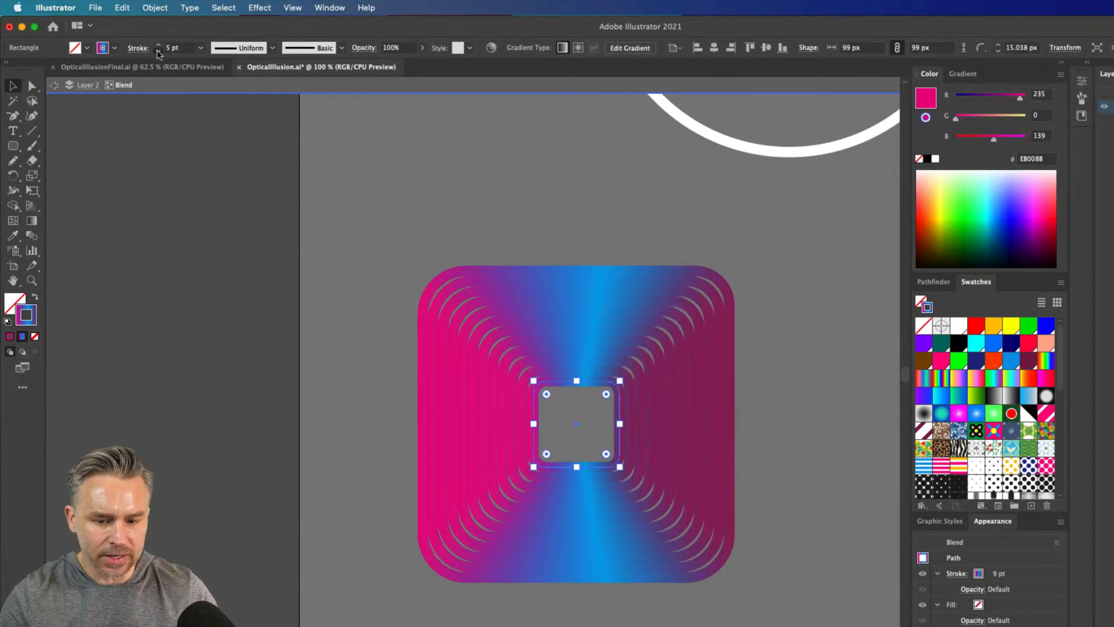
click(158, 52)
click(158, 52)
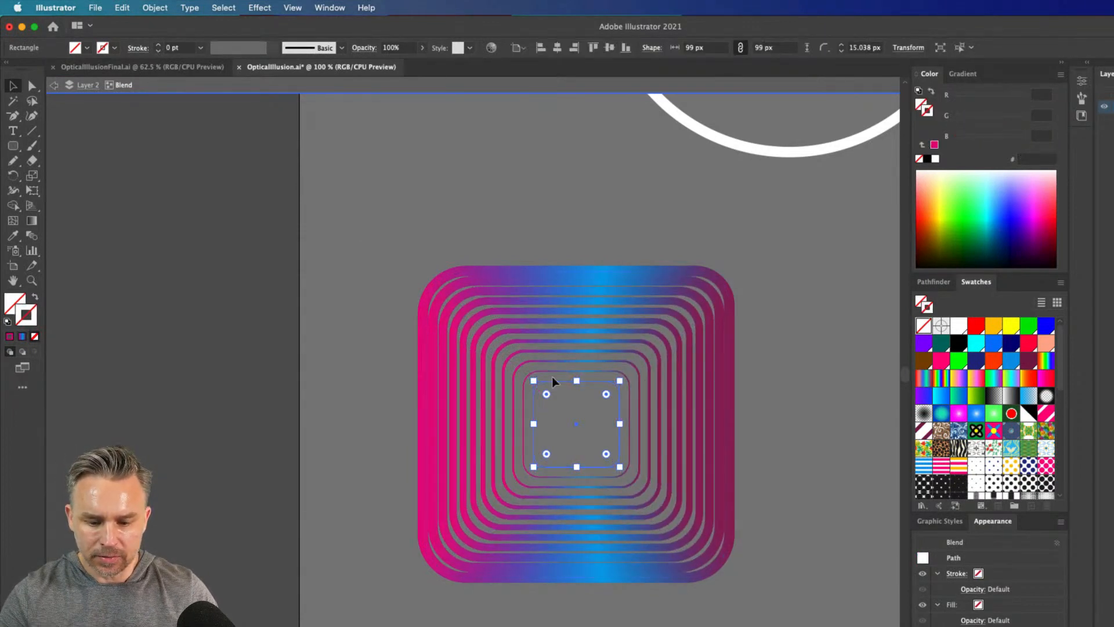
click(158, 44)
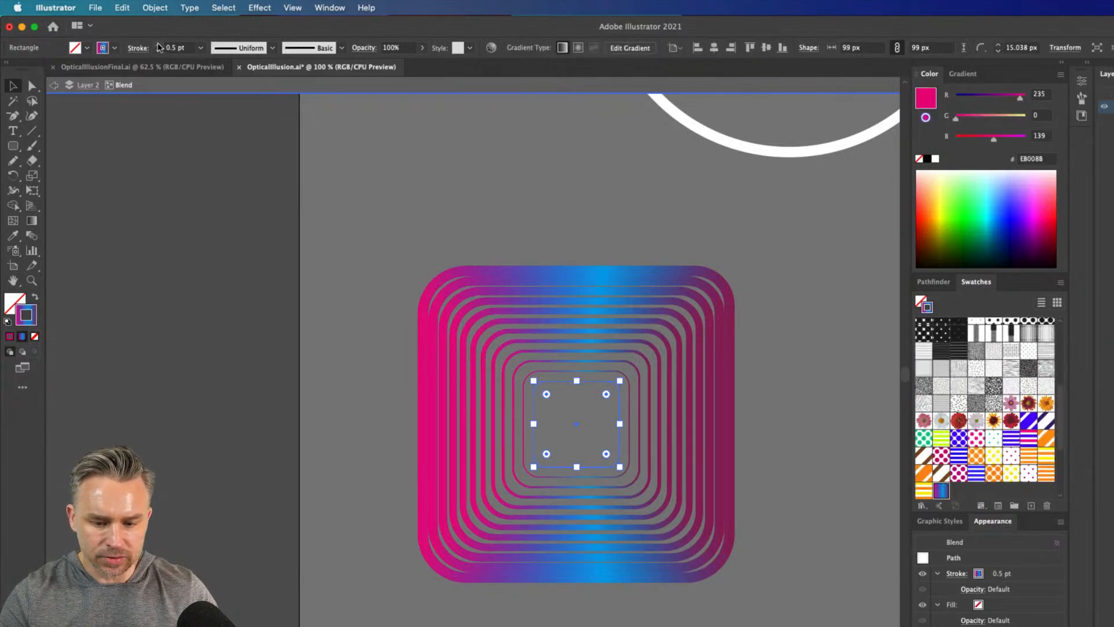
Shrink the center square to 44 px with a slight tilt, and rotate the outer square about 30° clockwise before leaving isolation
drag(533, 380, 580, 392)
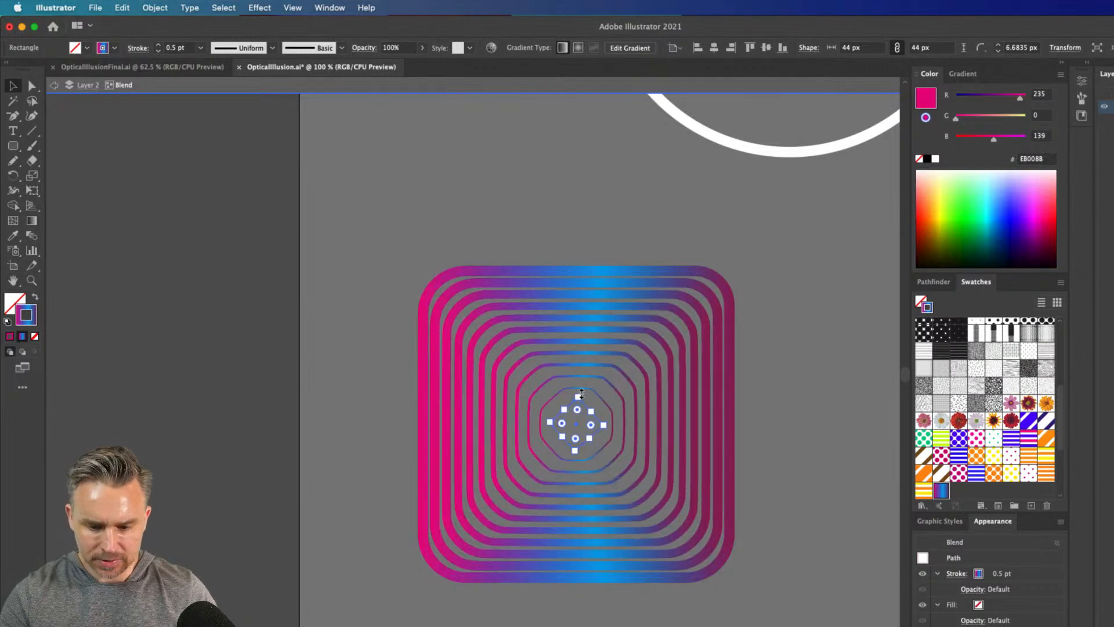
drag(580, 391, 547, 402)
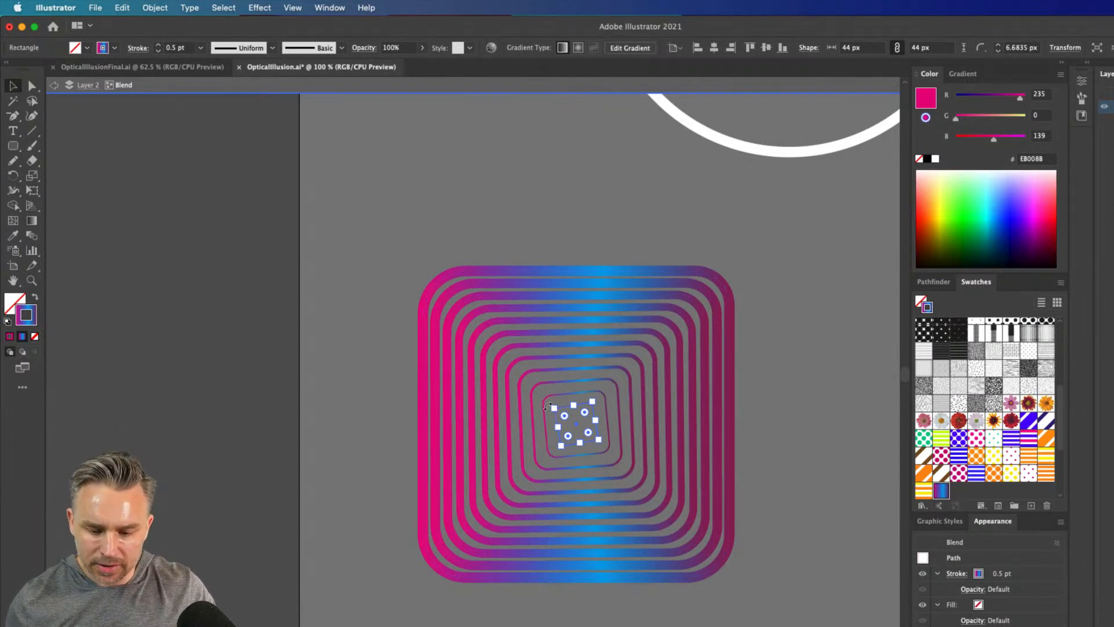
click(477, 281)
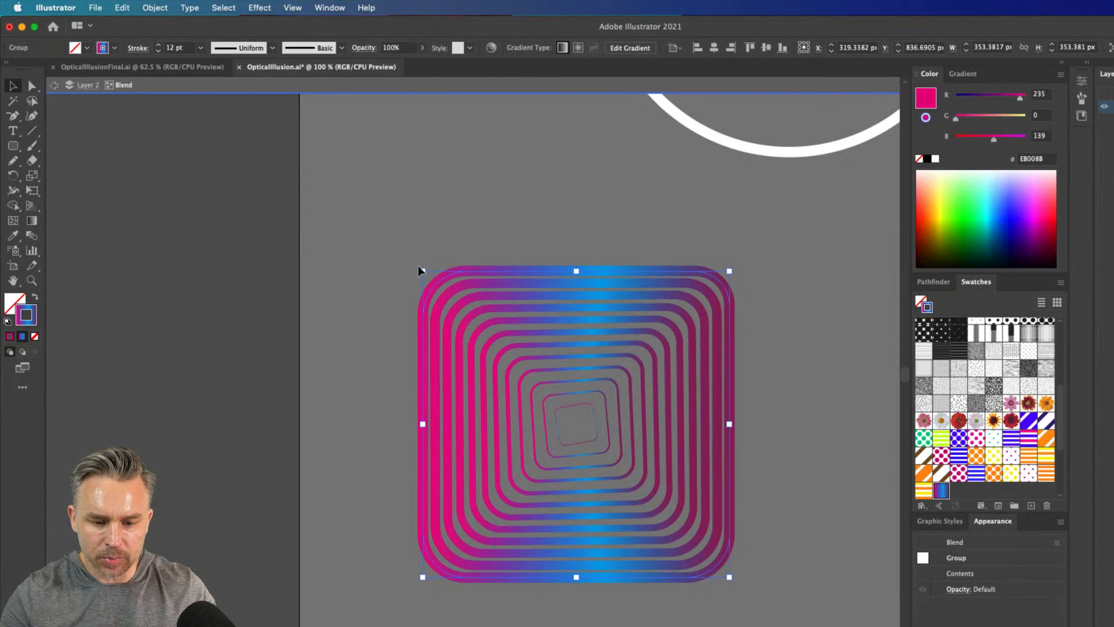
drag(419, 270, 526, 212)
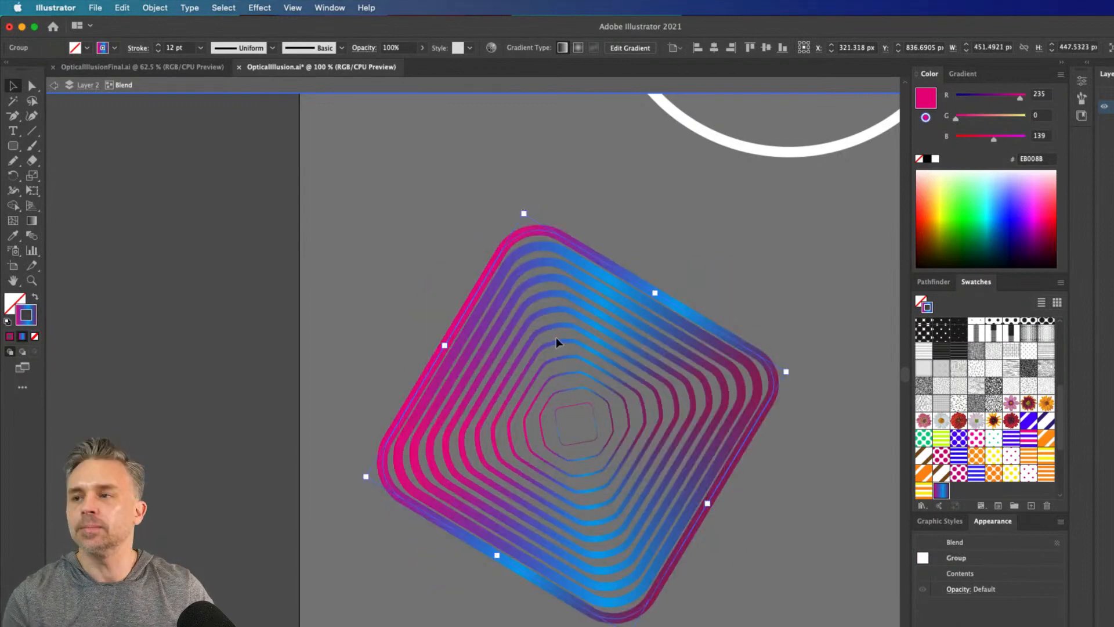
double_click(297, 282)
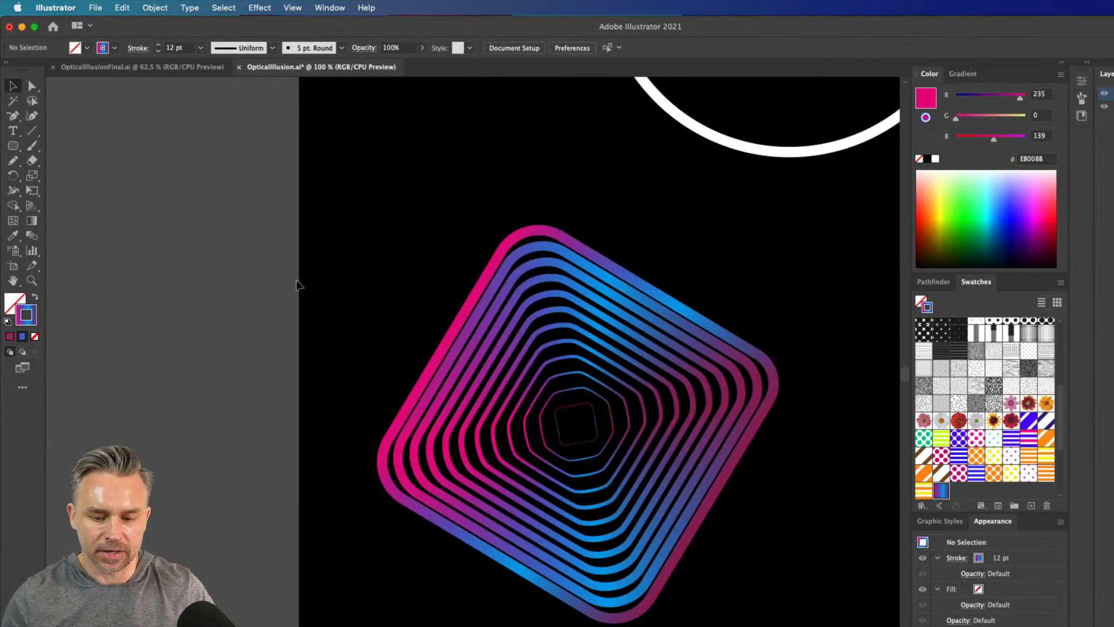
Clear the lower artboard by moving the blended squares off its left edge and the pink half circle to its right edge
key(super+minus)
key(super+minus)
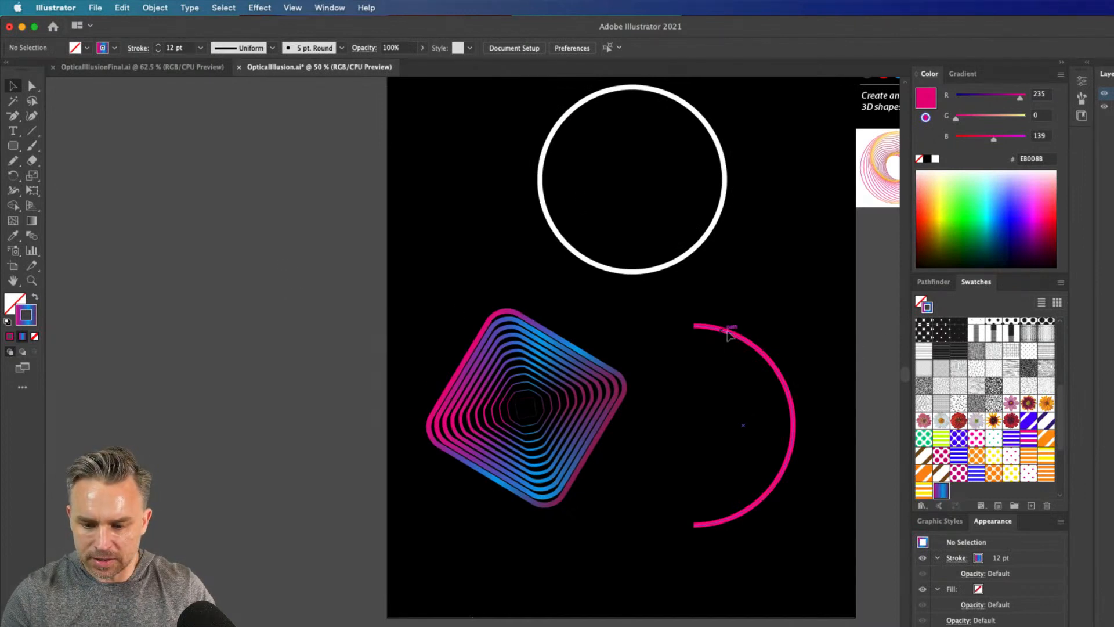
drag(727, 333, 883, 338)
key(super+z)
drag(492, 348, 258, 323)
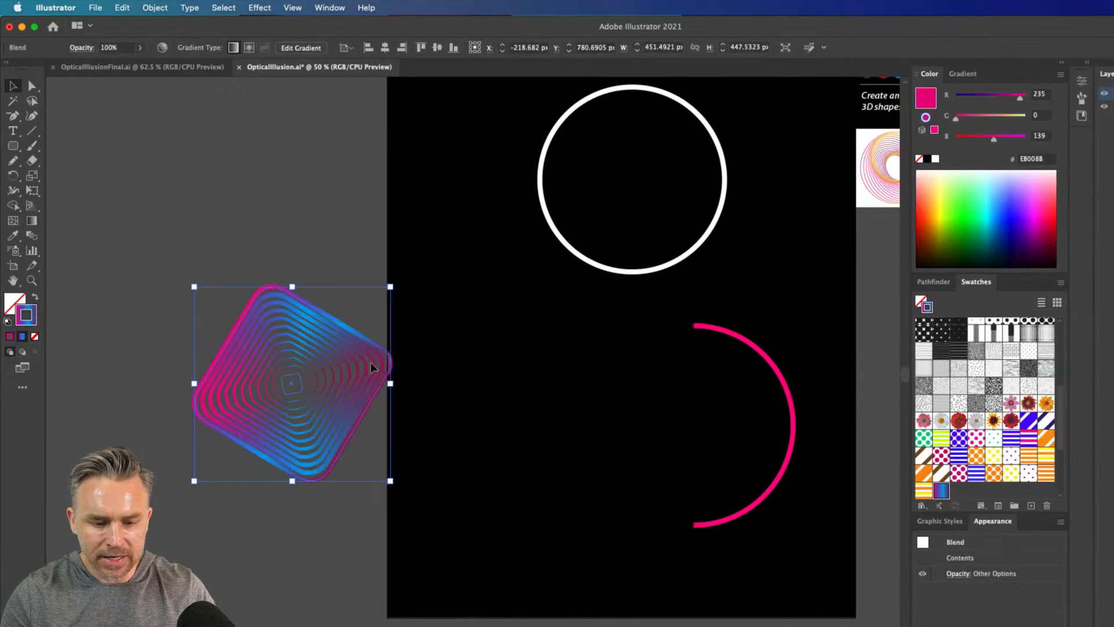
drag(708, 323, 864, 307)
click(535, 380)
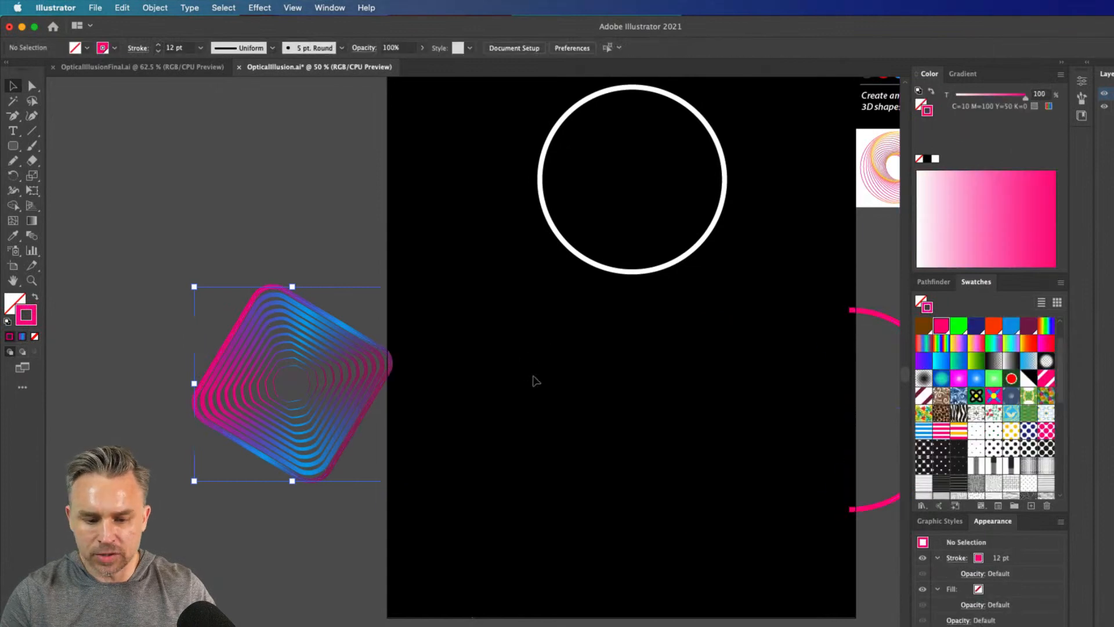
Draw a 180 px square with a yellow-pink-blue gradient stroke in the cleared area and round its corners to about 29 px
drag(573, 388, 468, 355)
click(13, 147)
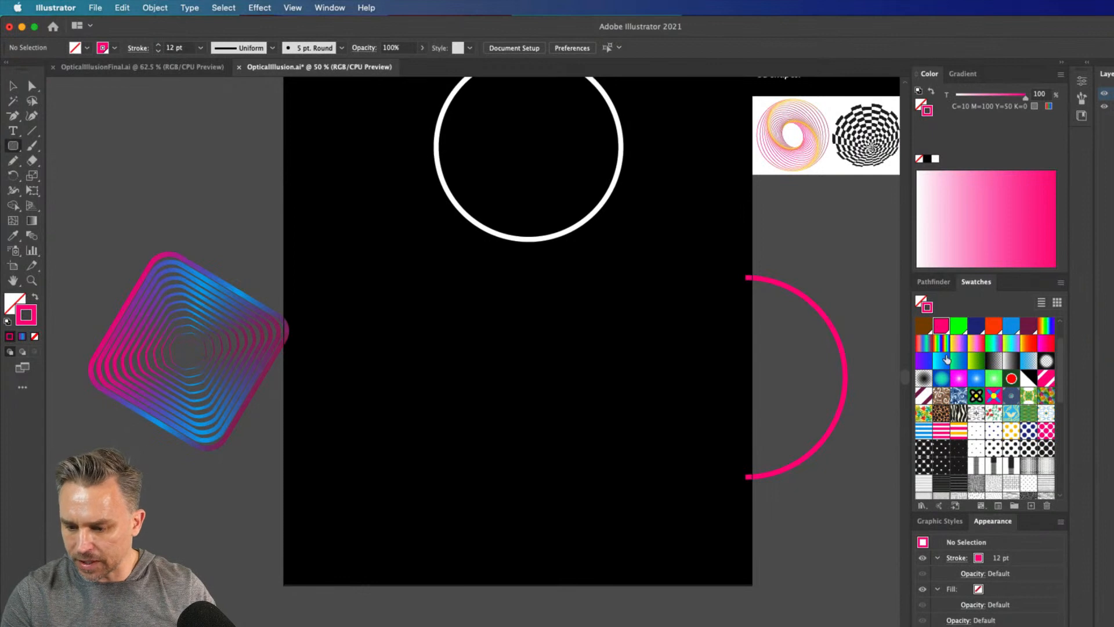
click(958, 343)
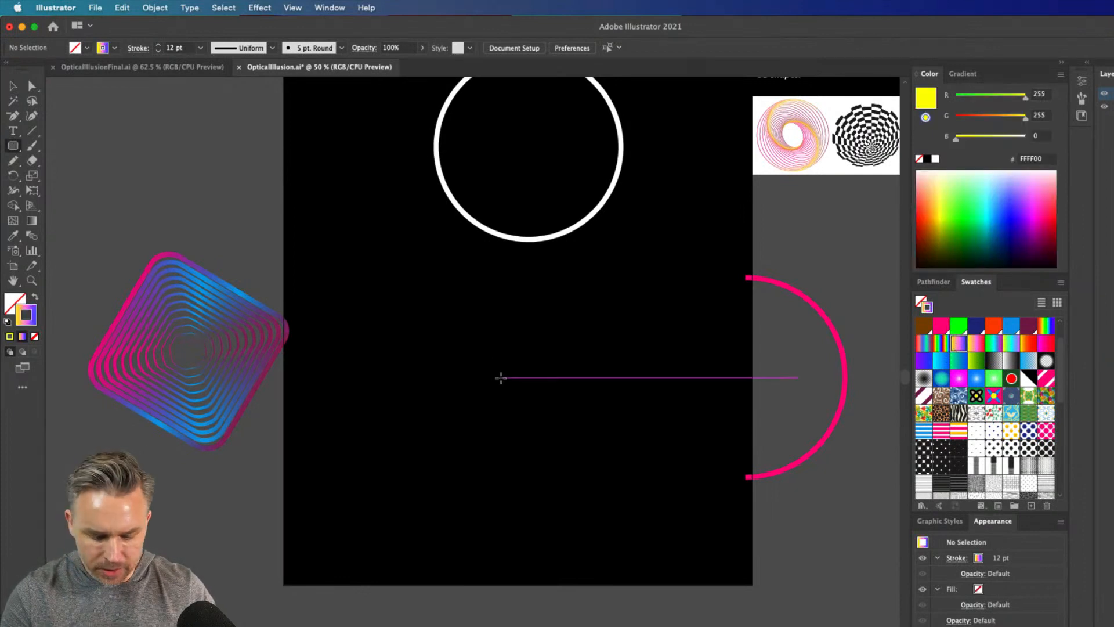
drag(507, 373, 546, 412)
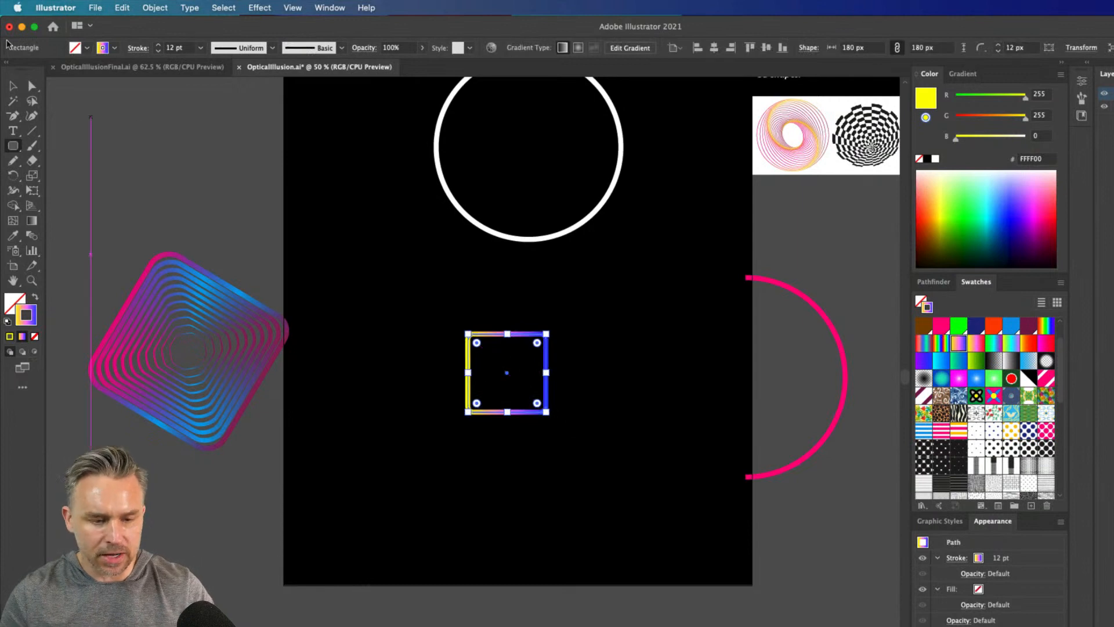
key(v)
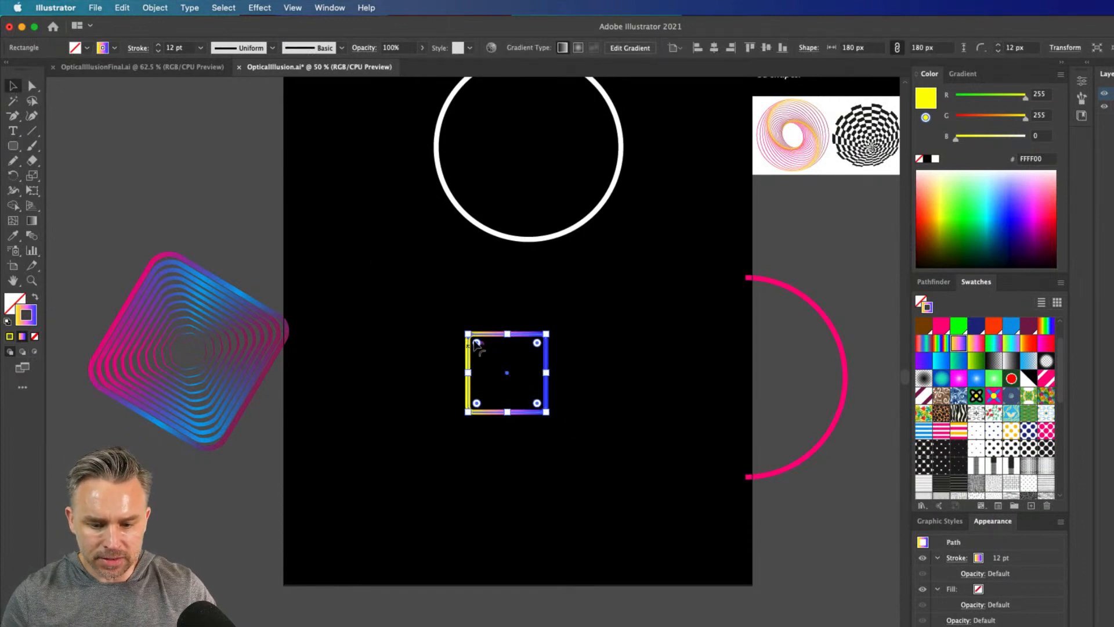
drag(476, 343, 481, 347)
Start a Transform effect on the yellow-to-blue square with preview on, and set its horizontal and vertical scale to 105%
key(super+=)
key(super+=)
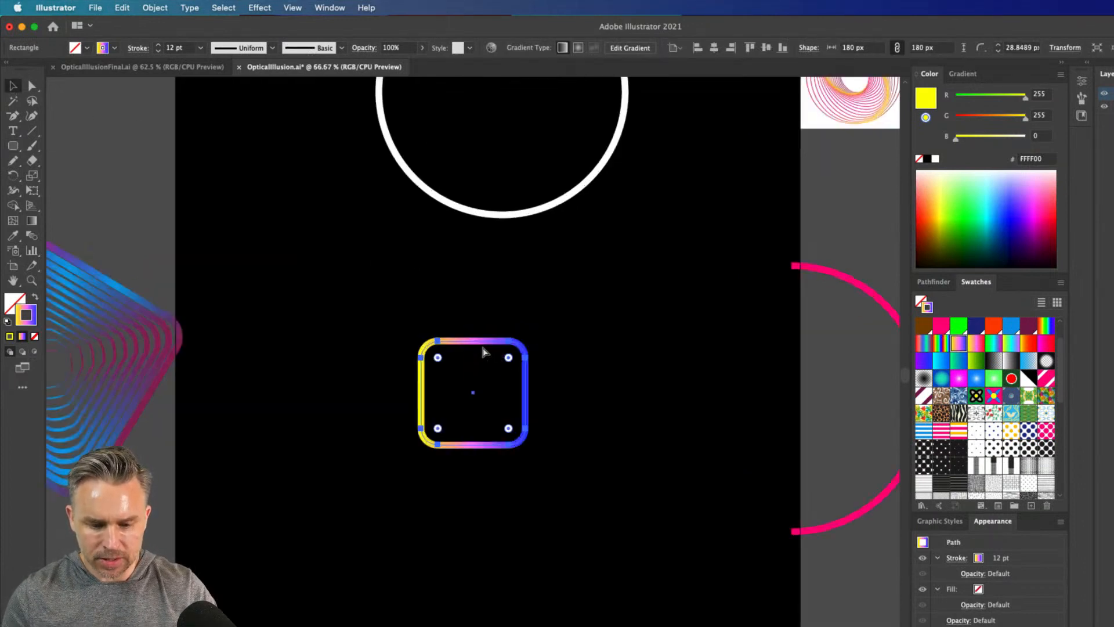
scroll(455, 214, down, 3)
scroll(455, 214, left, 2)
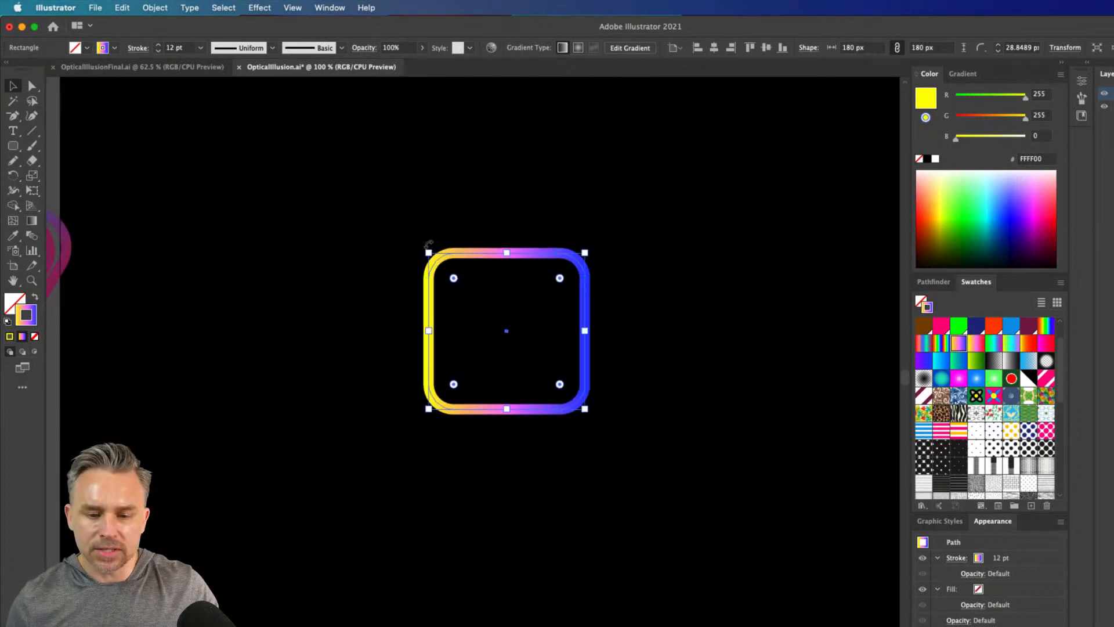
click(258, 7)
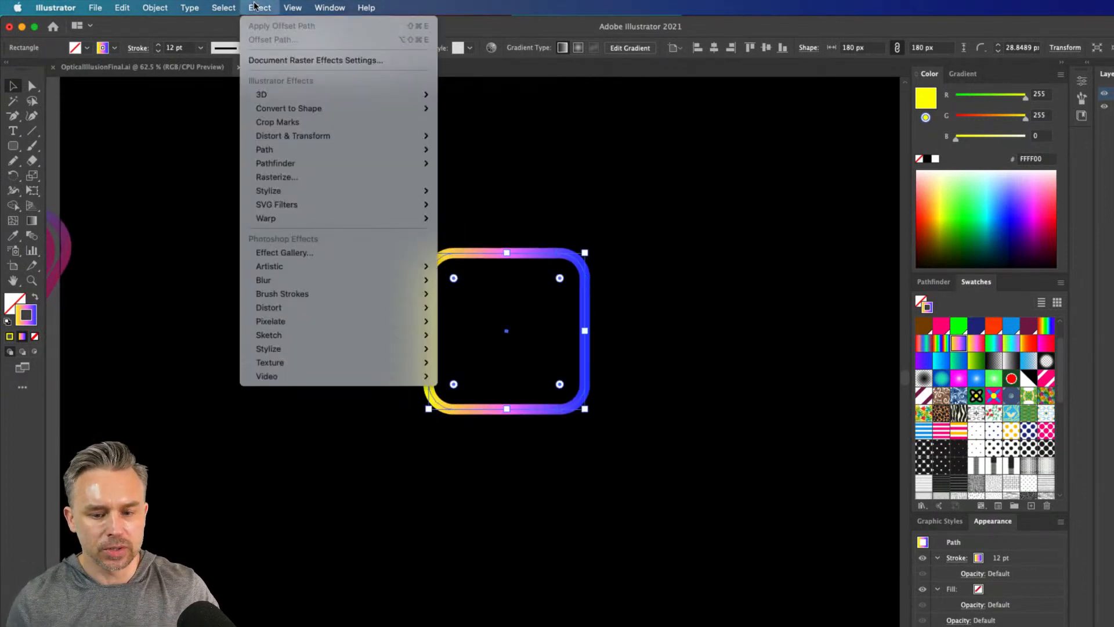
mouse_move(278, 135)
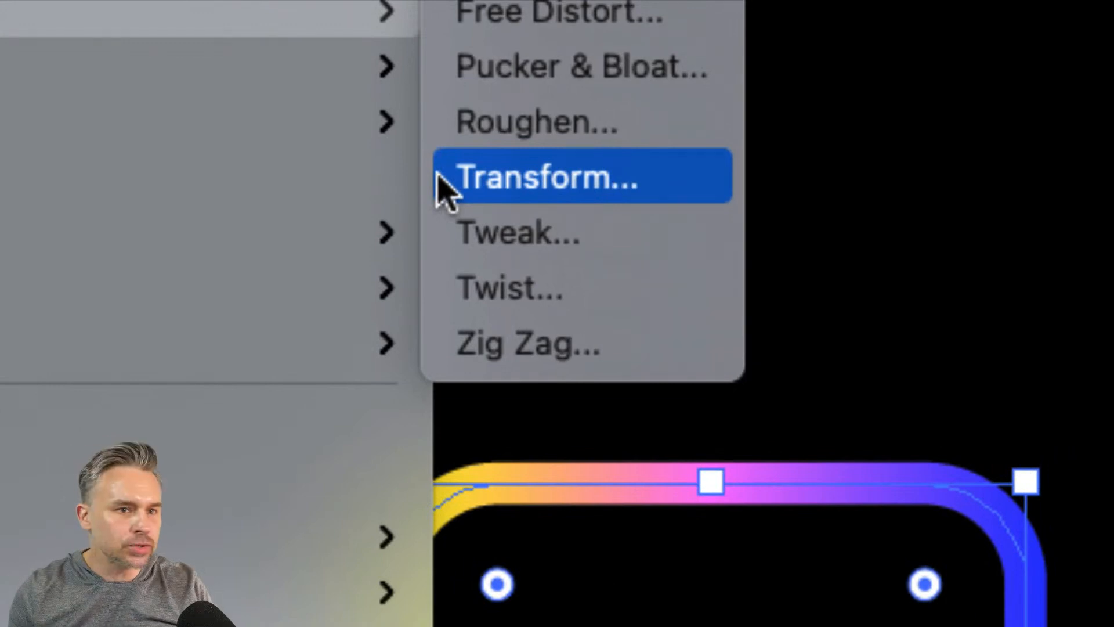
click(440, 176)
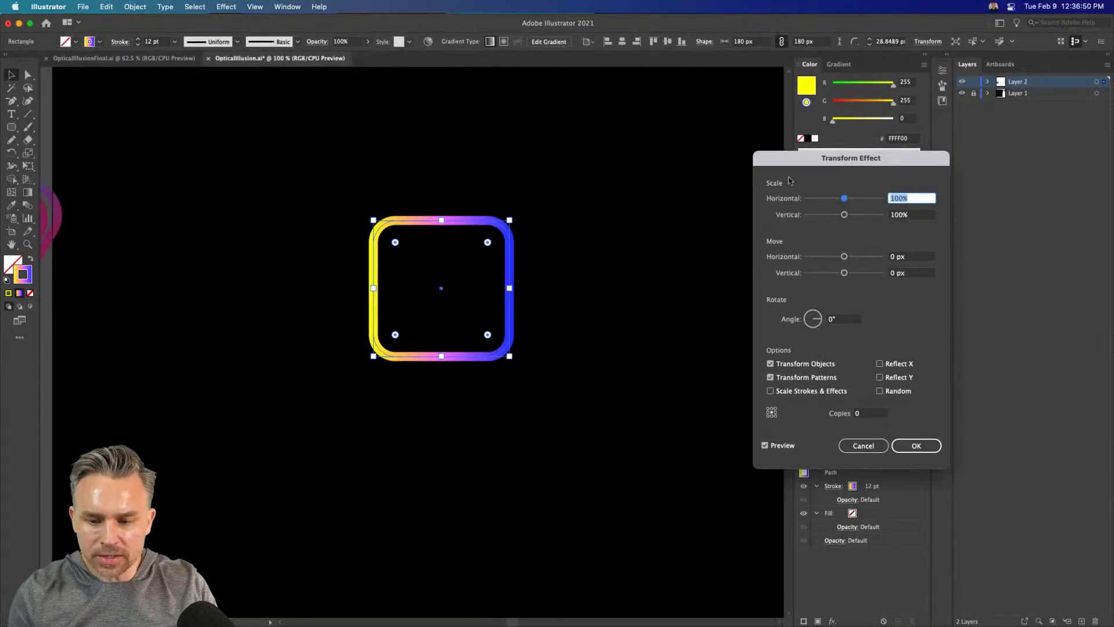
drag(793, 164, 588, 146)
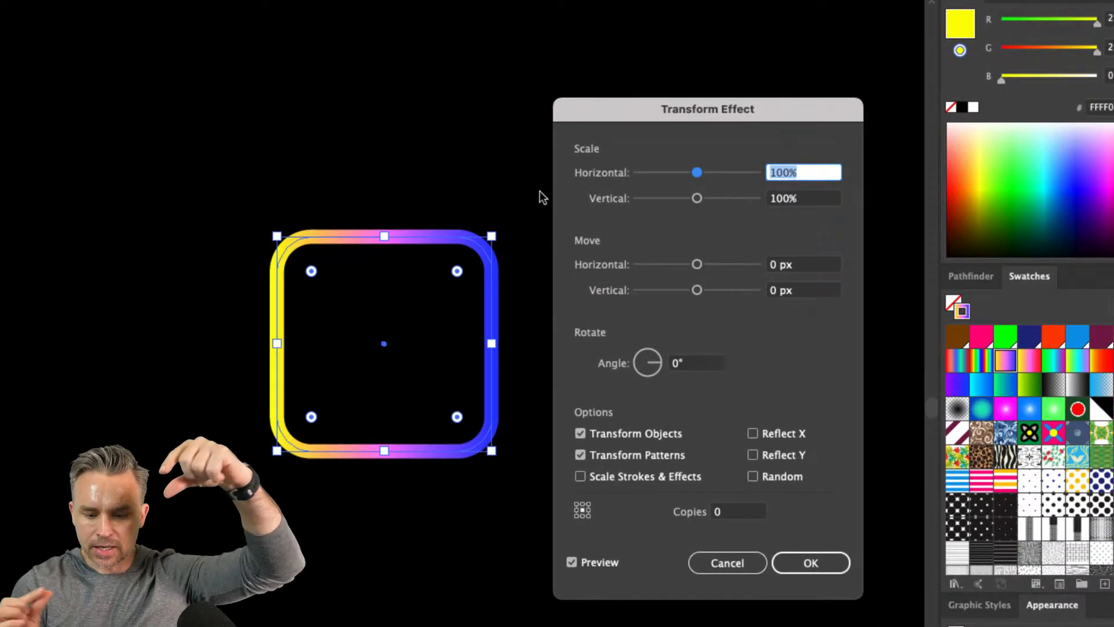
drag(676, 111, 681, 56)
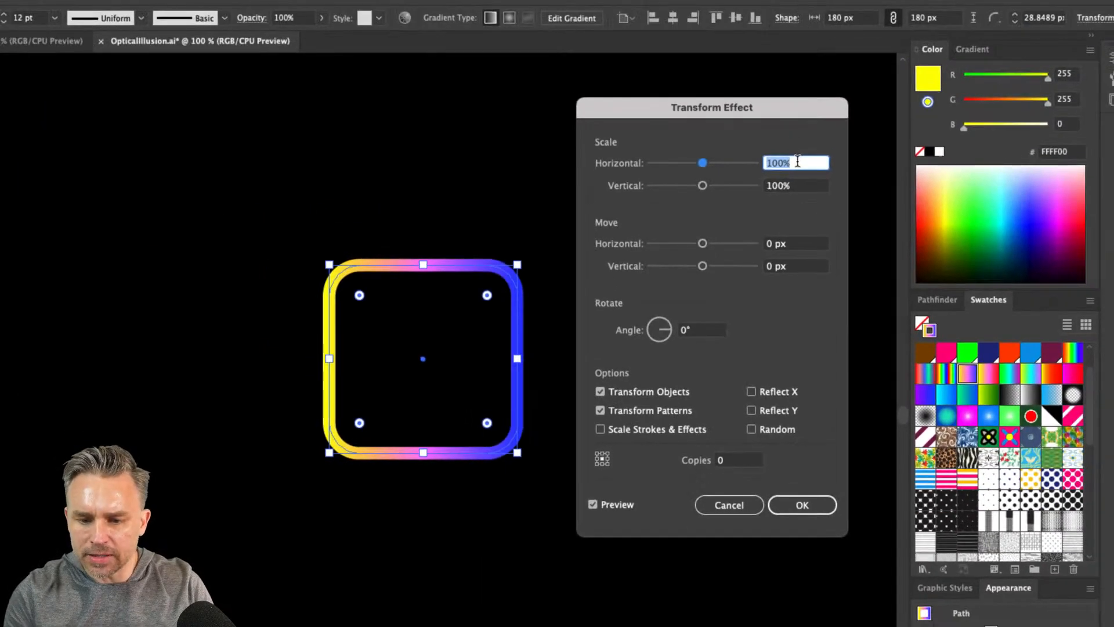
text(105)
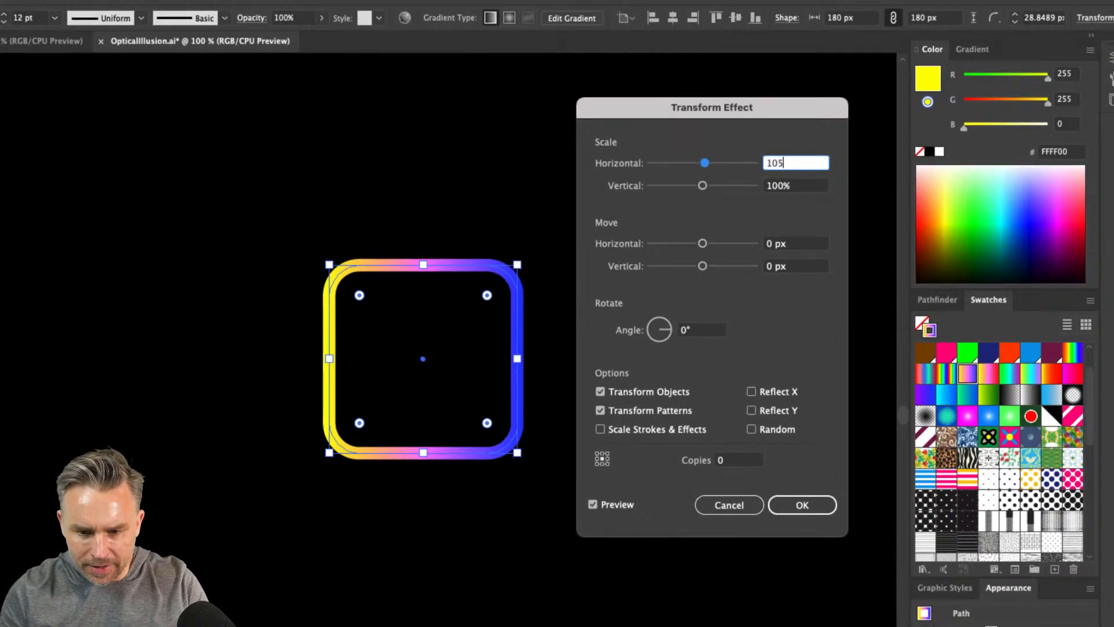
key(Tab)
text(105)
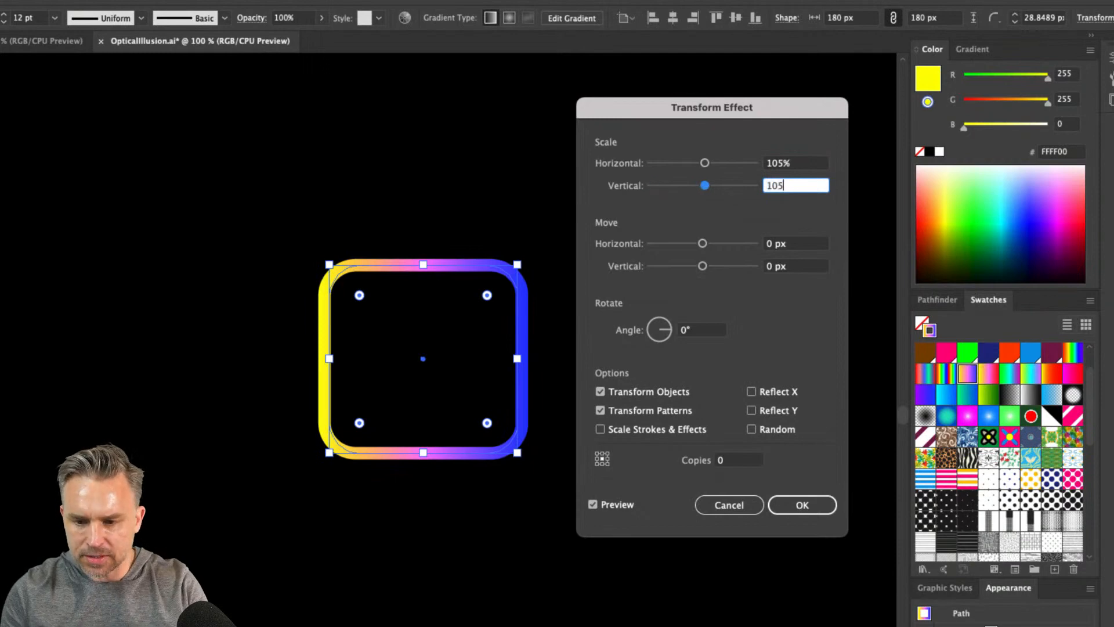
key(Tab)
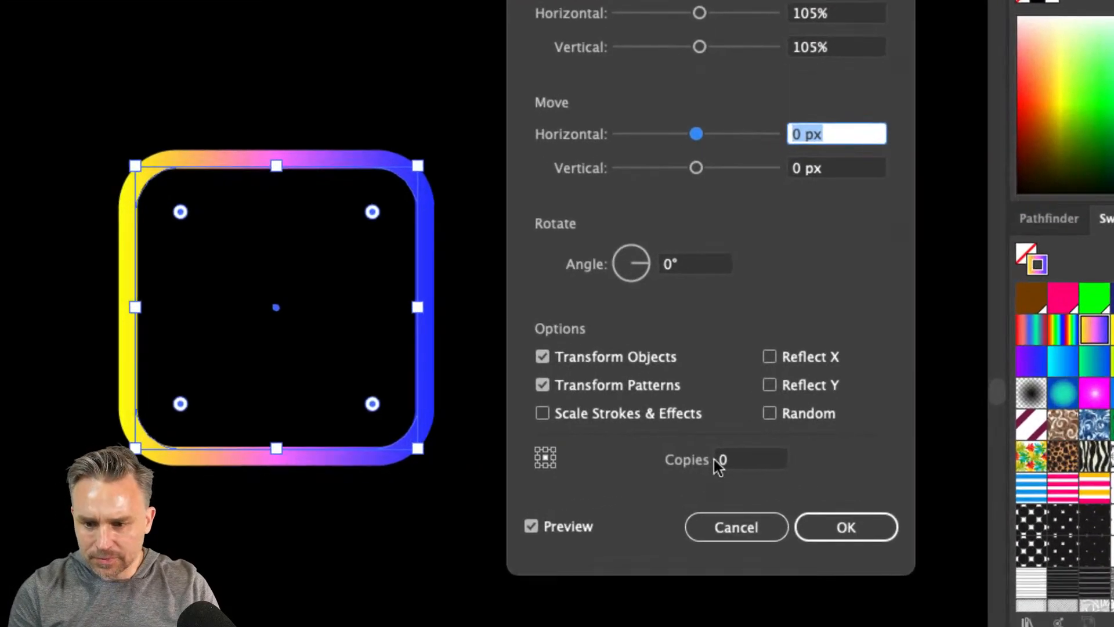
Set the Transform effect to make one copy of the square, rotated by an angle of 5°
click(718, 461)
text(1)
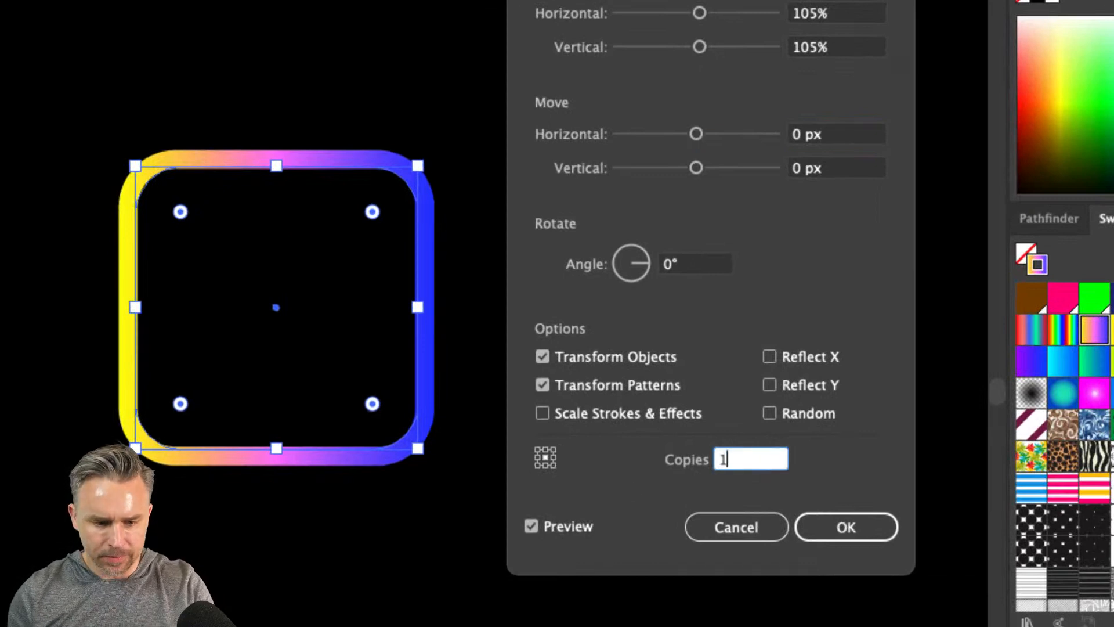
key(Tab)
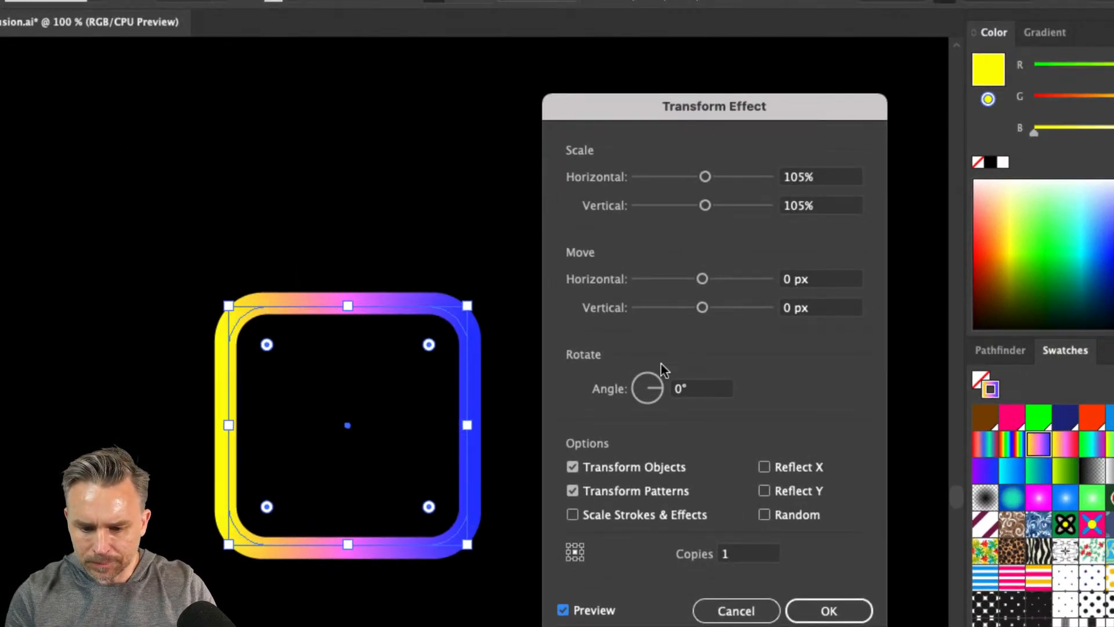
click(695, 386)
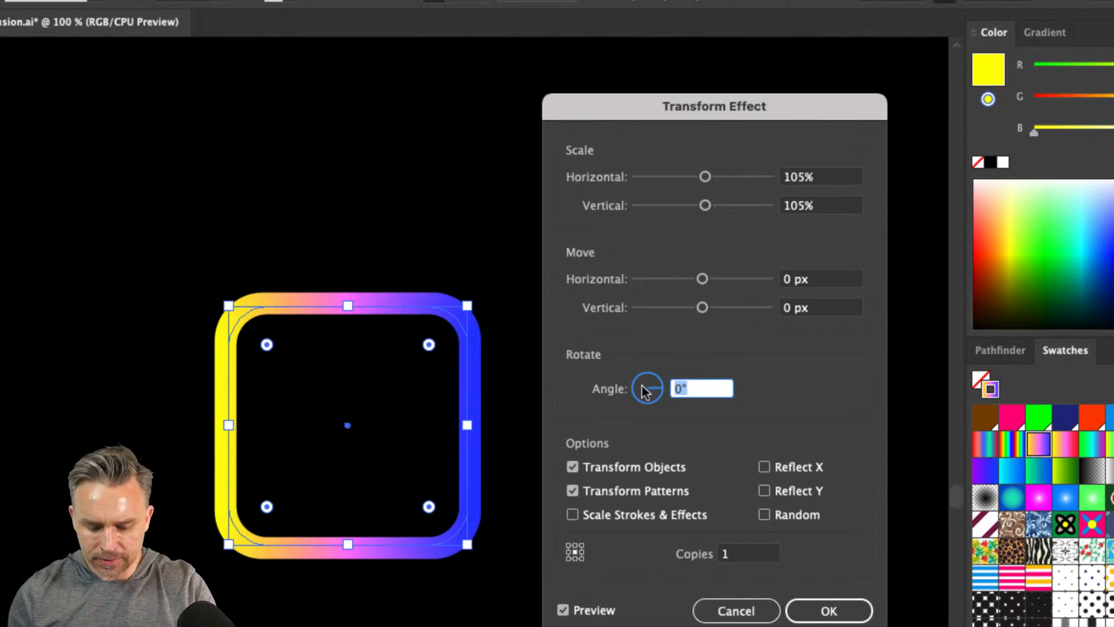
text(5)
key(Tab)
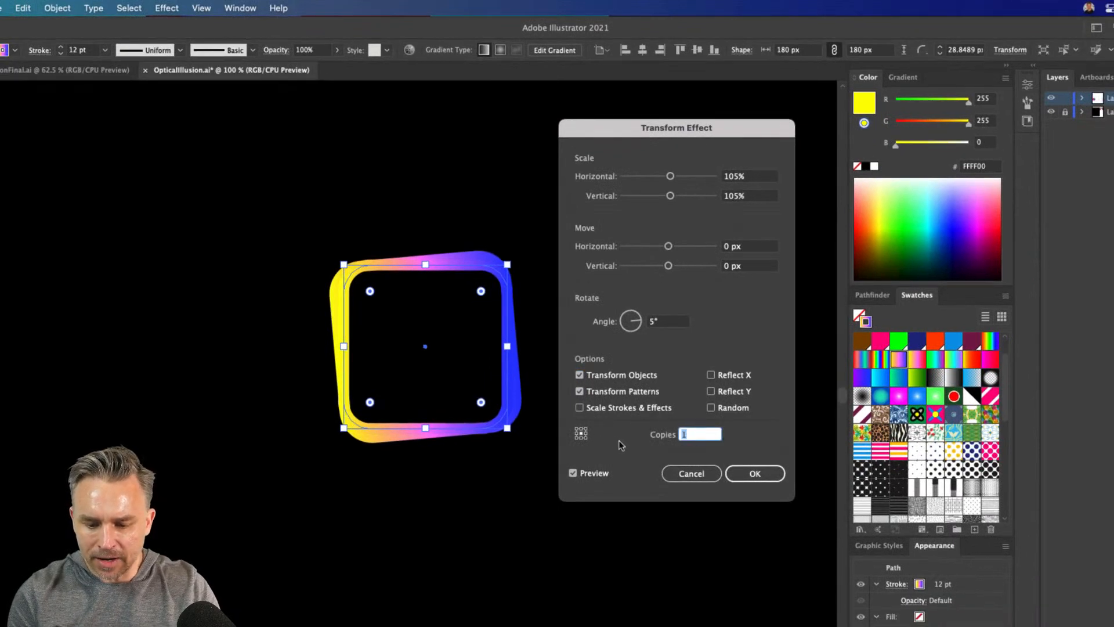
Try 20 copies in the Transform effect, raise the number to 100, and apply the effect to the square
text(20)
key(Tab)
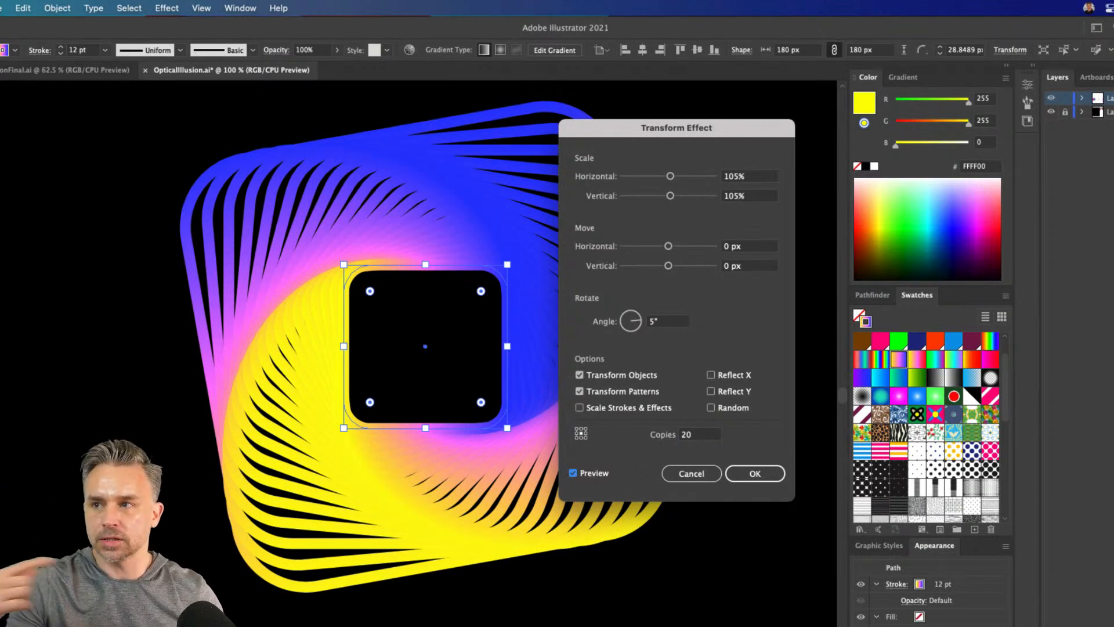
double_click(704, 434)
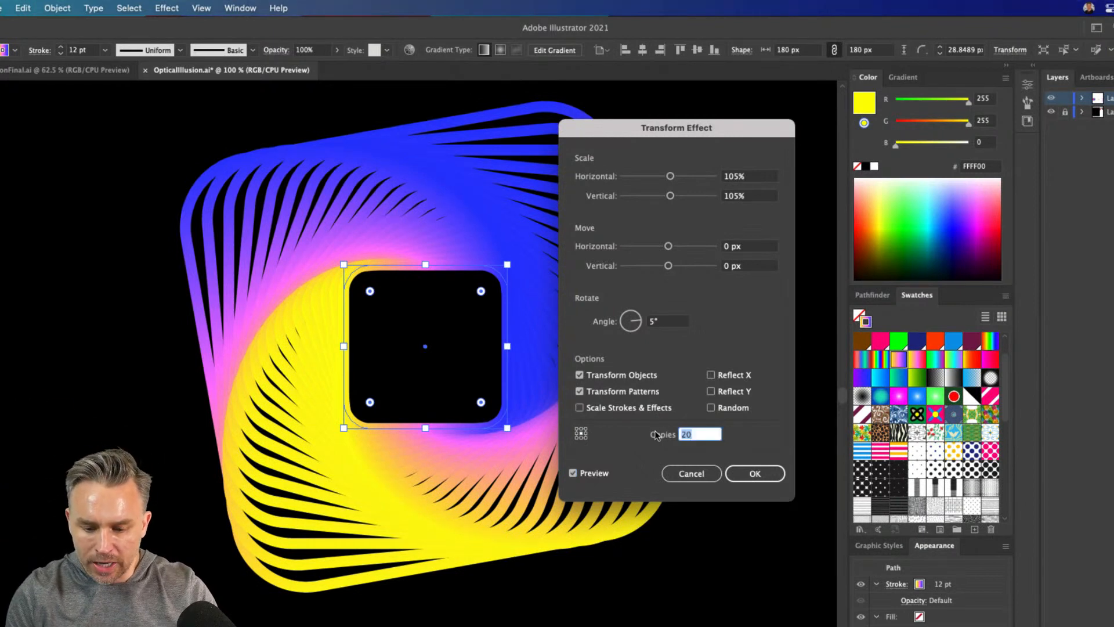
text(100)
key(Tab)
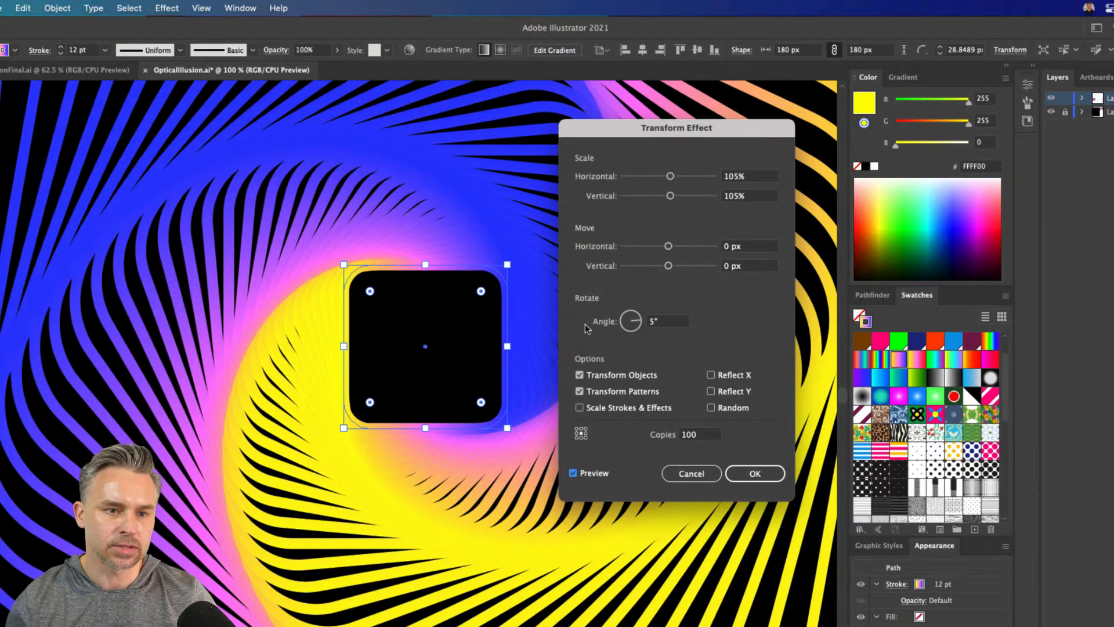
click(741, 475)
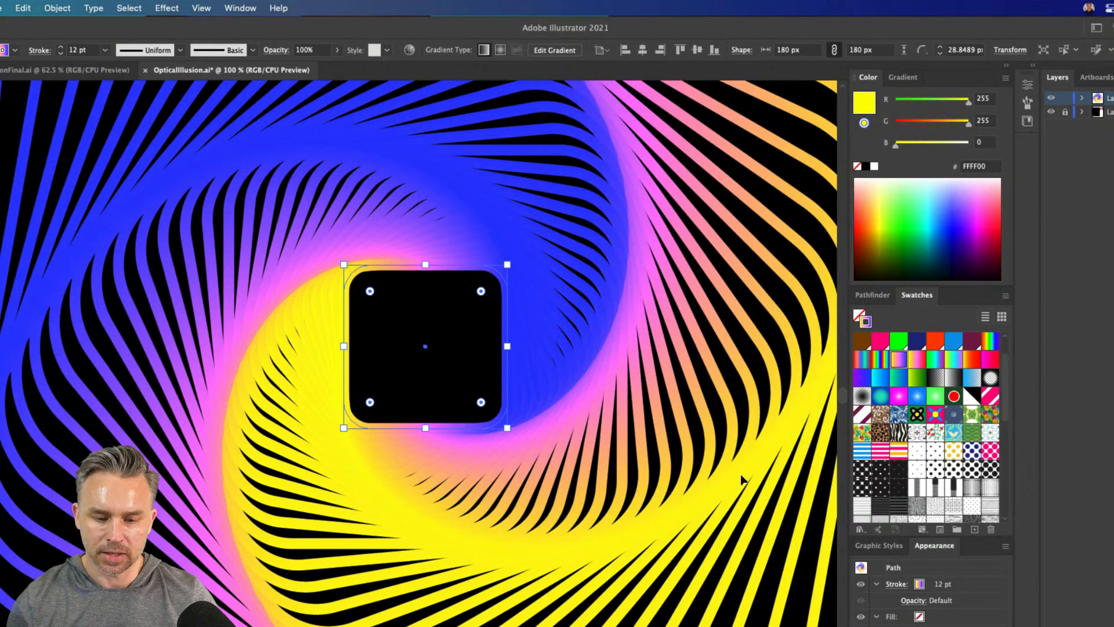
Shrink the center square of the swirl proportionally to 58 px
key(super+minus)
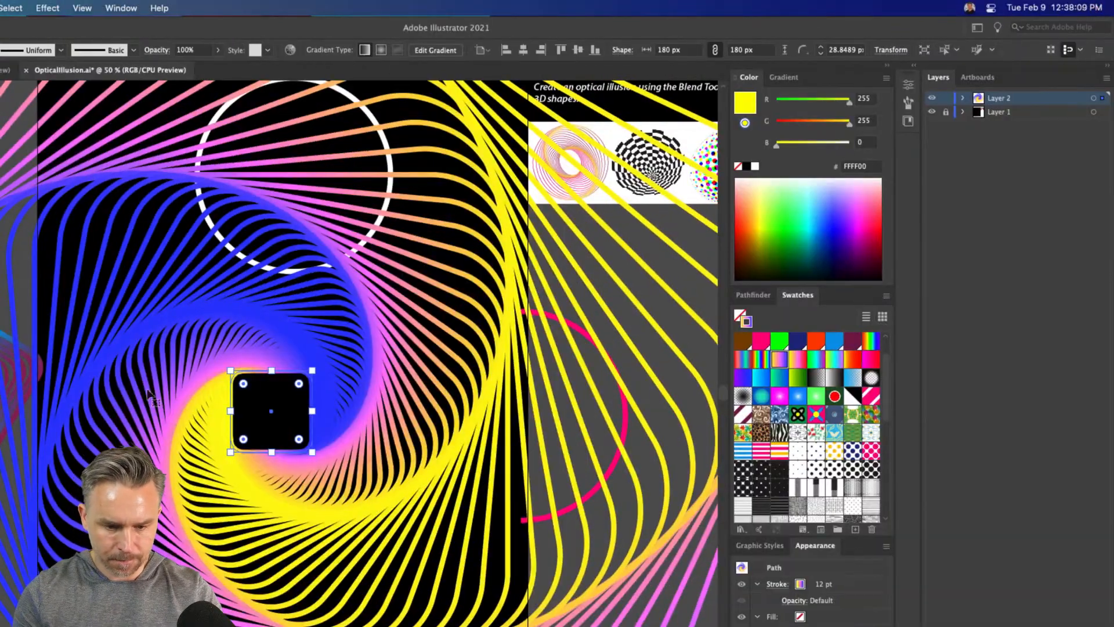
drag(230, 371, 258, 397)
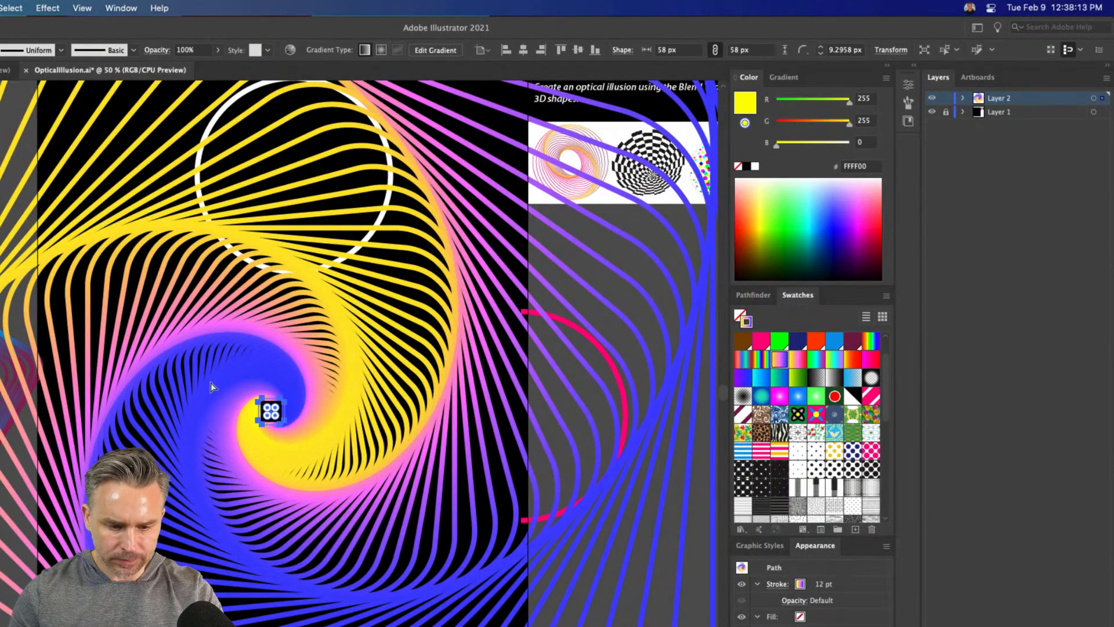
key(super+minus)
key(super+equal)
key(super+equal)
key(super+minus)
key(super+minus)
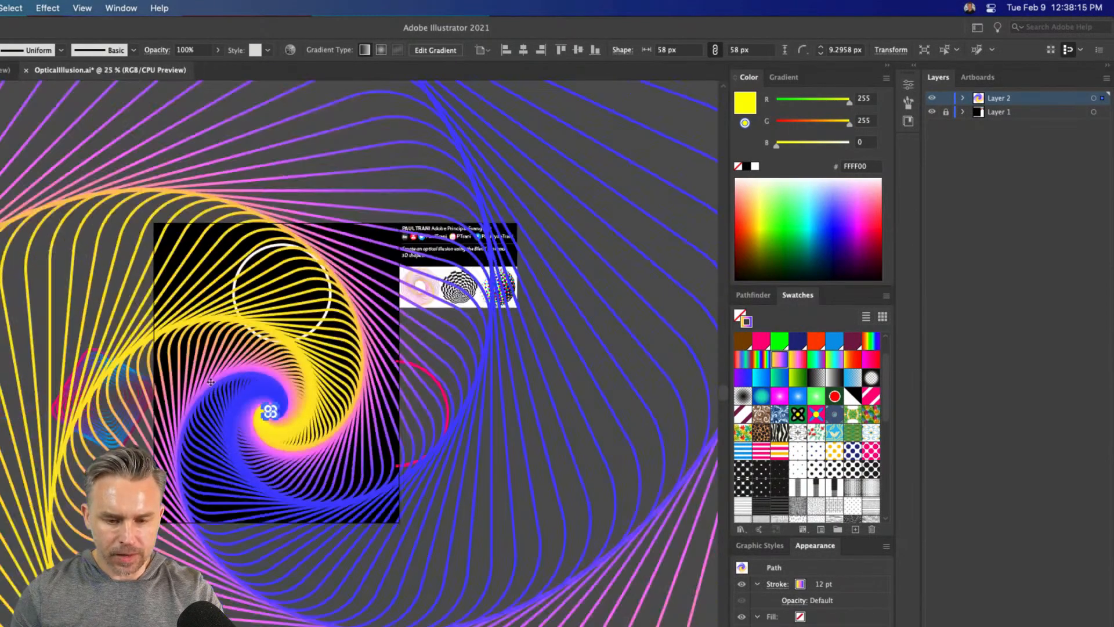
Reduce the stroke weight of the swirl's center square to 5 pt
drag(312, 379, 446, 332)
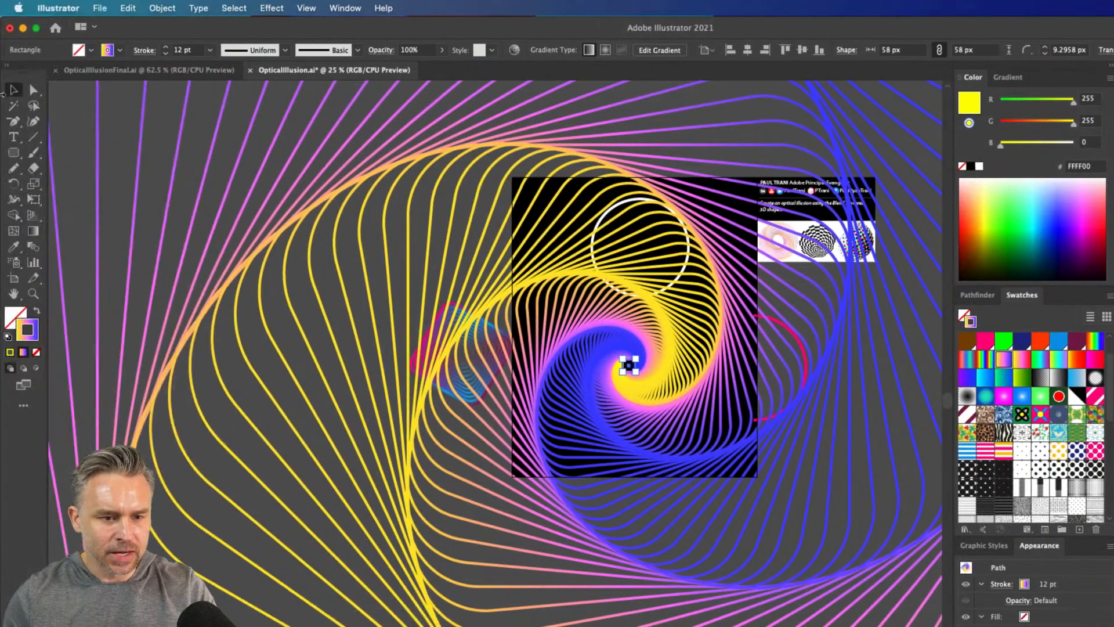
click(166, 53)
click(167, 53)
click(166, 53)
click(167, 53)
click(167, 53)
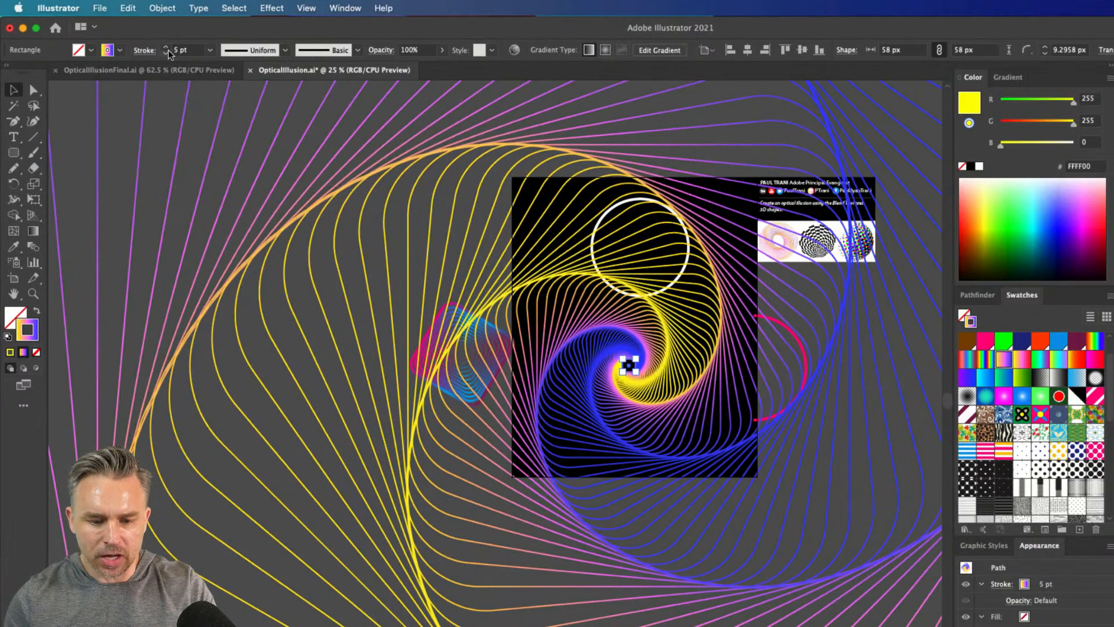
click(167, 53)
click(166, 53)
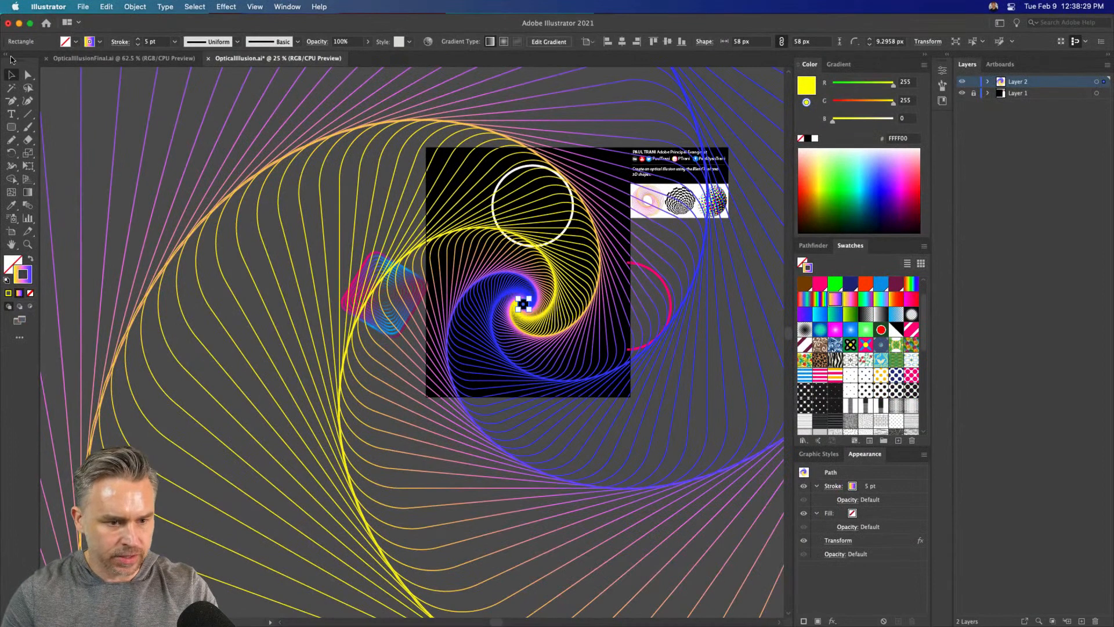
key(Delete)
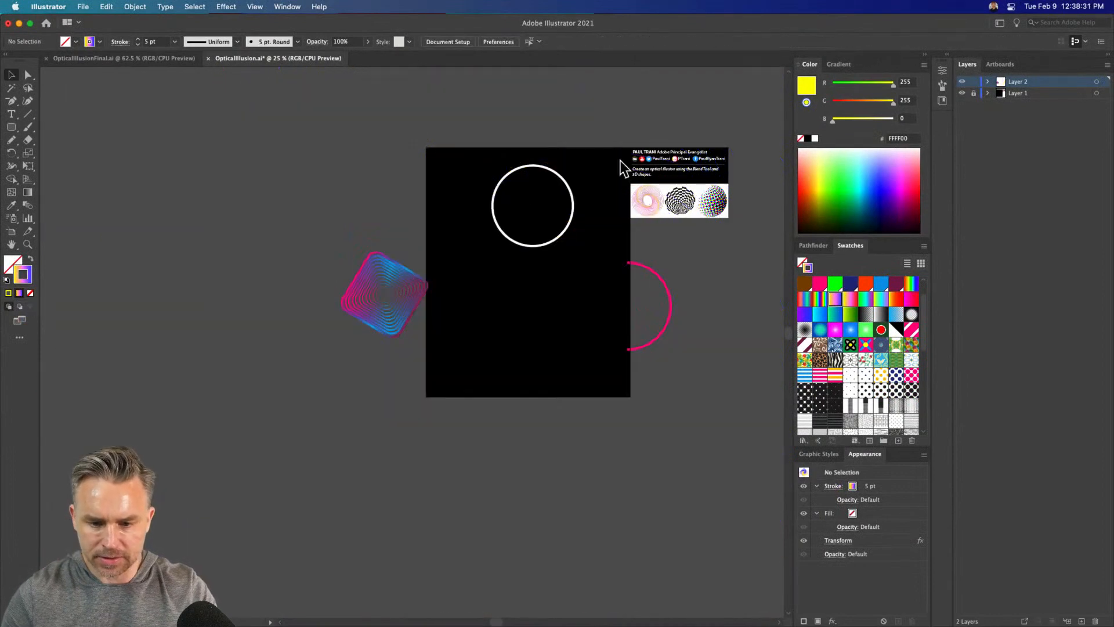
click(493, 206)
drag(494, 206, 261, 162)
click(538, 246)
scroll(550, 241, up, 5)
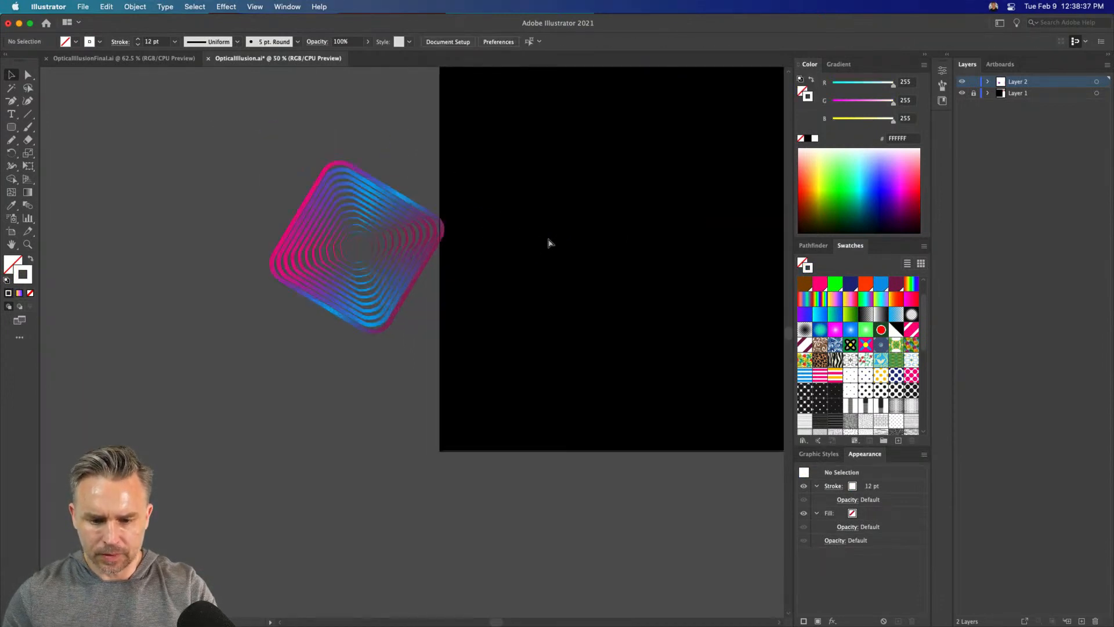
scroll(272, 432, left, 2)
key(super+v)
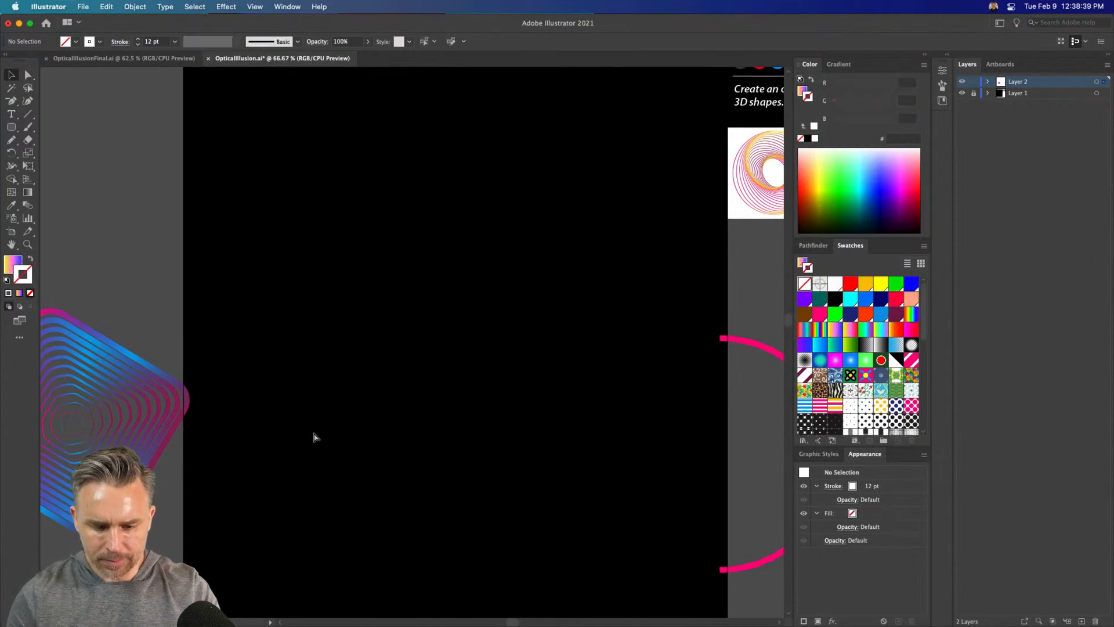
mouse_move(393, 313)
mouse_down()
mouse_move(378, 307)
mouse_move(430, 286)
mouse_up()
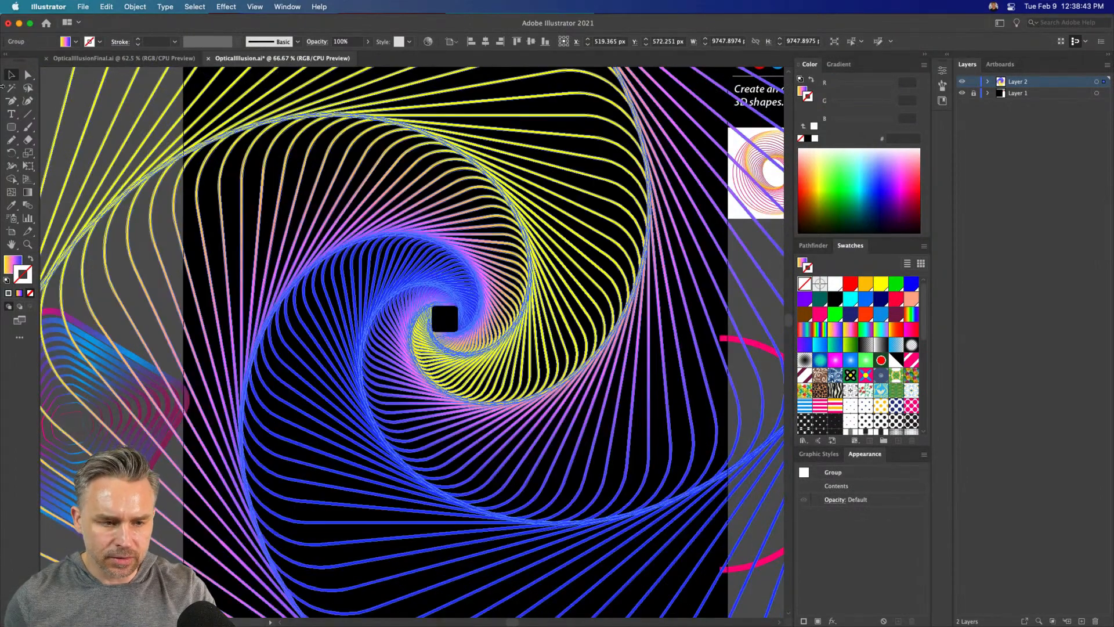
key(a)
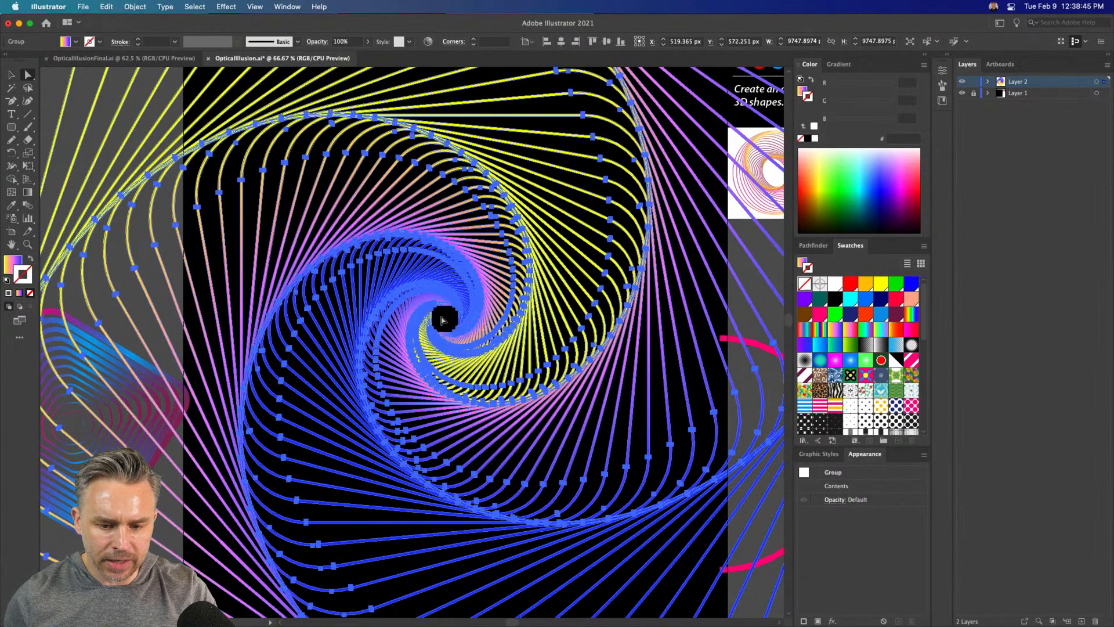
click(442, 319)
click(12, 75)
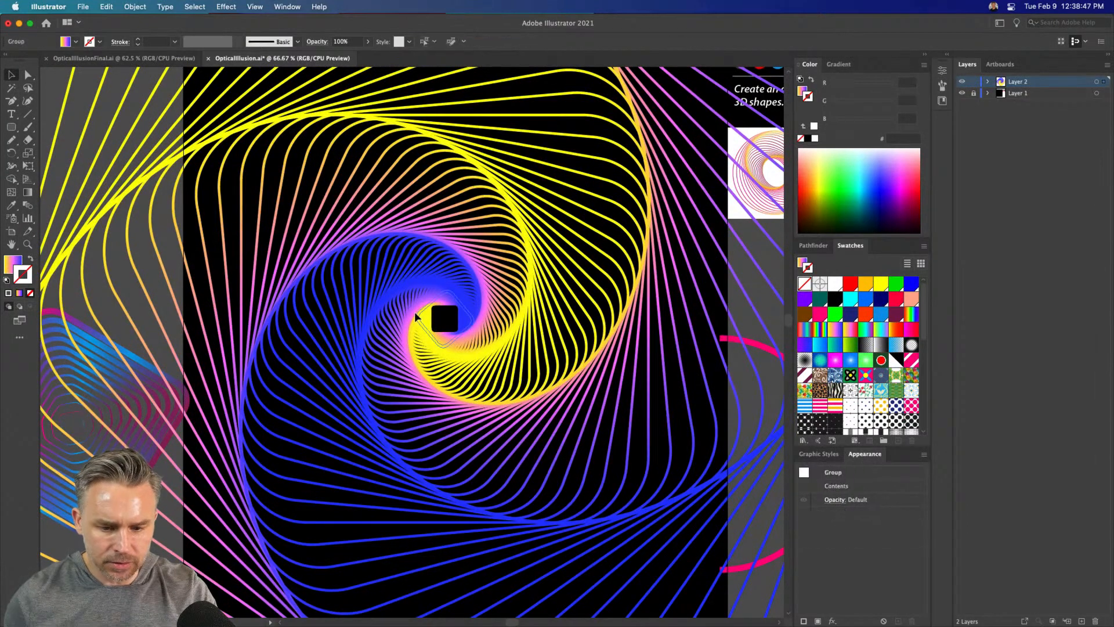
click(413, 316)
key(super+z)
key(super+z)
key(super+z)
key(super+z)
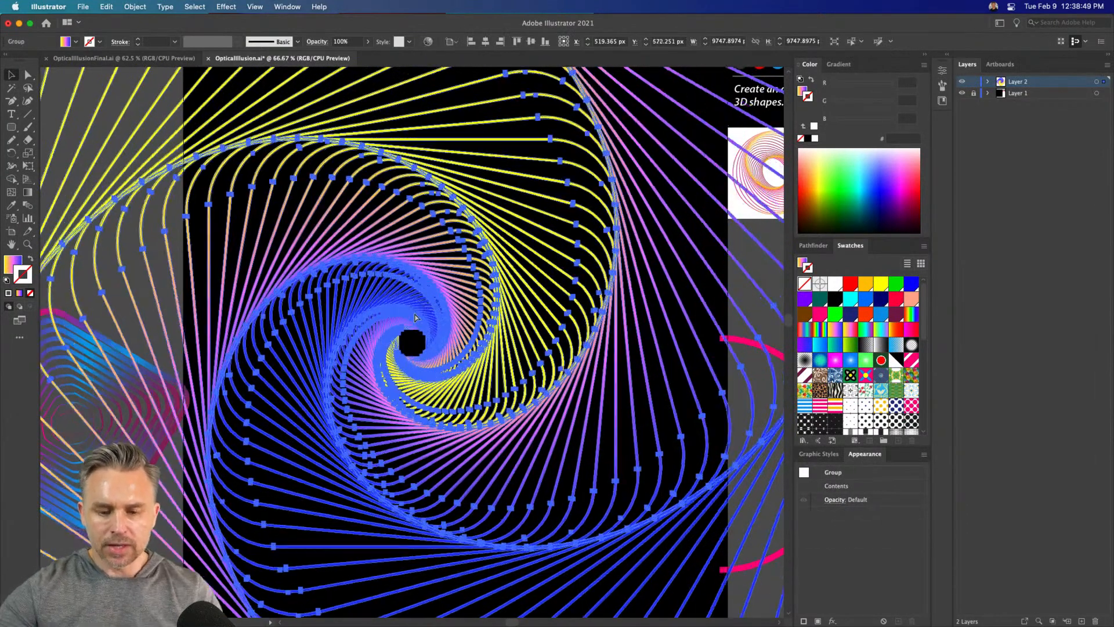
key(super+shift+z)
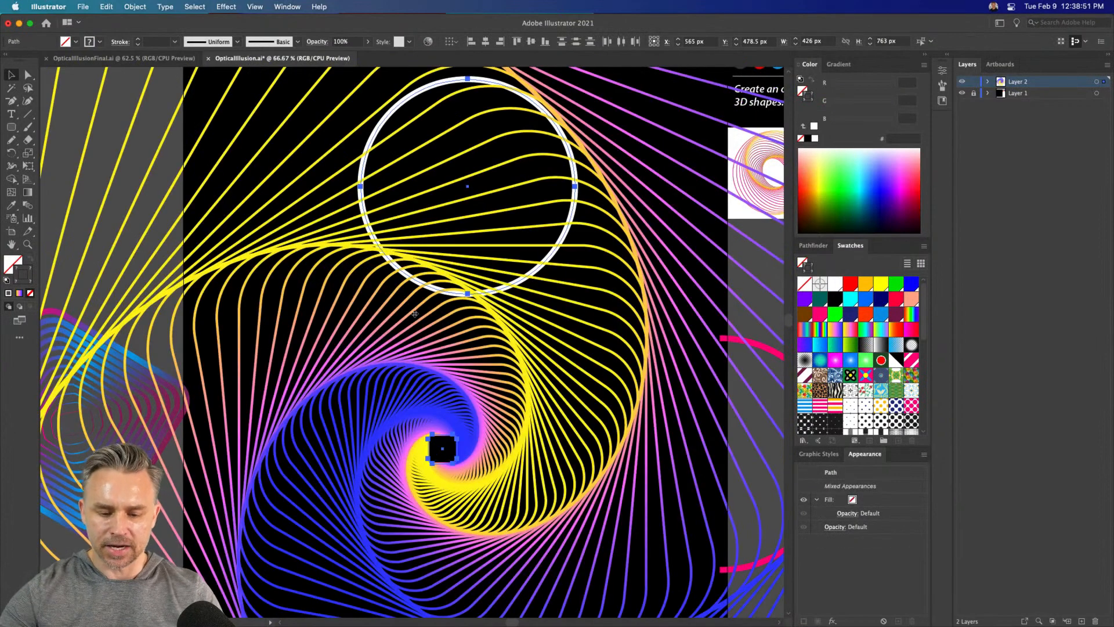
Select the swirl's center square and thin its stroke to 3 pt
scroll(414, 318, down, 2)
click(480, 419)
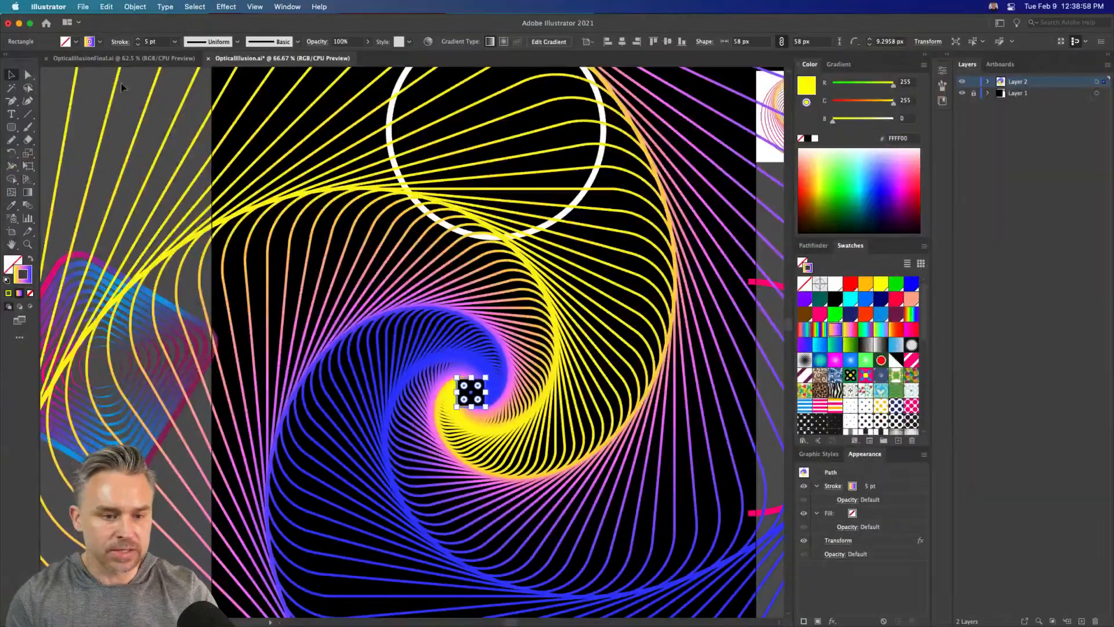
click(138, 44)
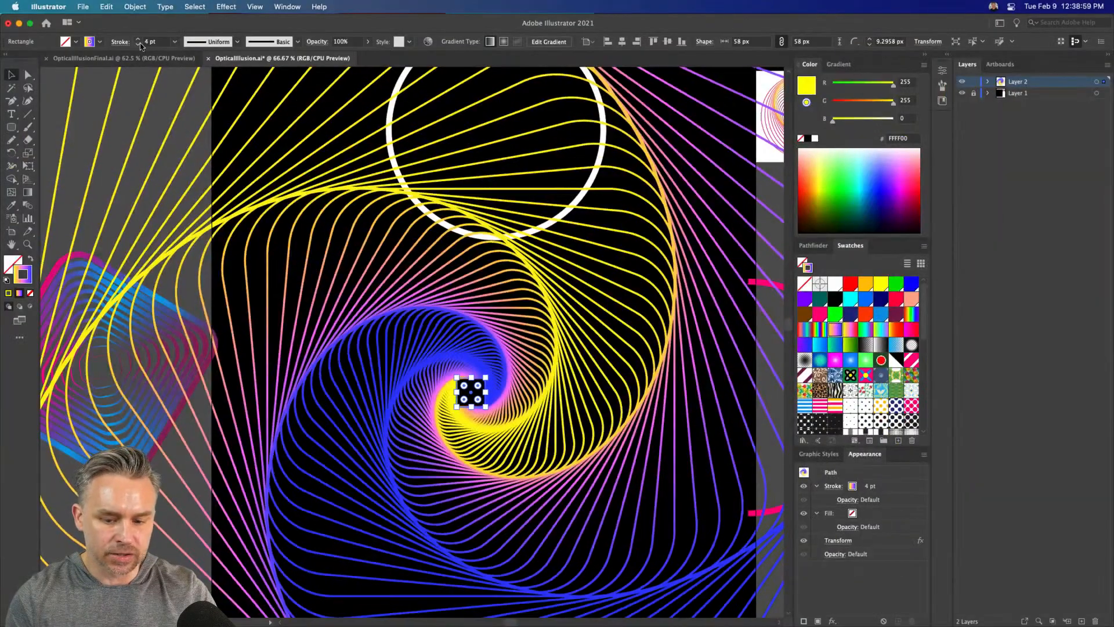
click(138, 44)
click(138, 44)
click(138, 39)
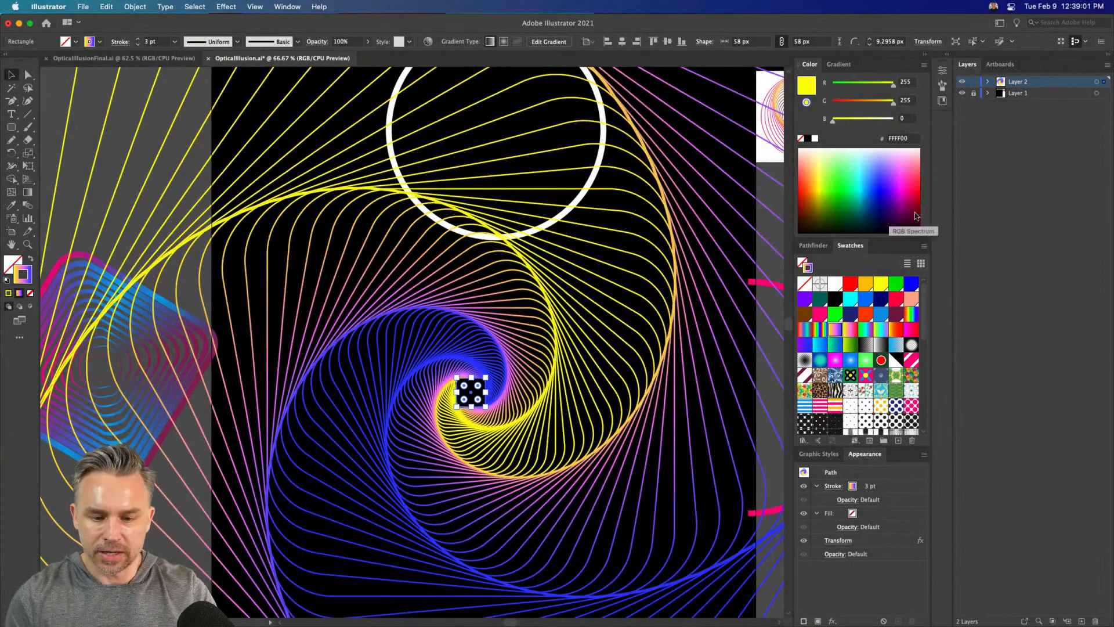
Try the neighboring gradient swatches on the square's stroke and settle on the yellow-green-cyan-magenta one, New Gradient Swatch copy 20
click(851, 330)
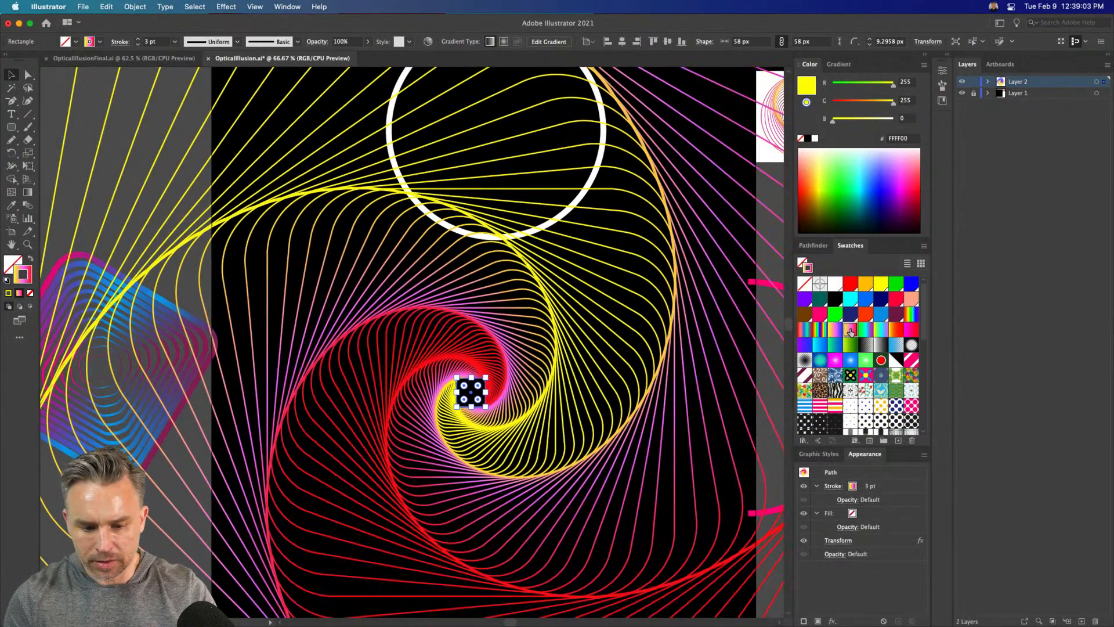
click(865, 330)
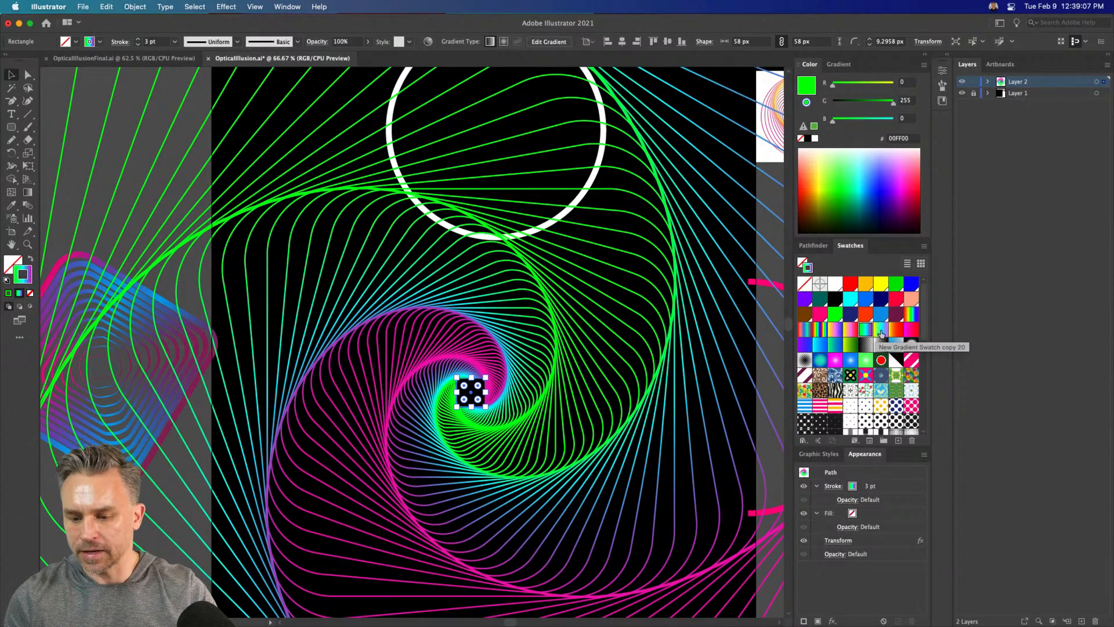
click(880, 332)
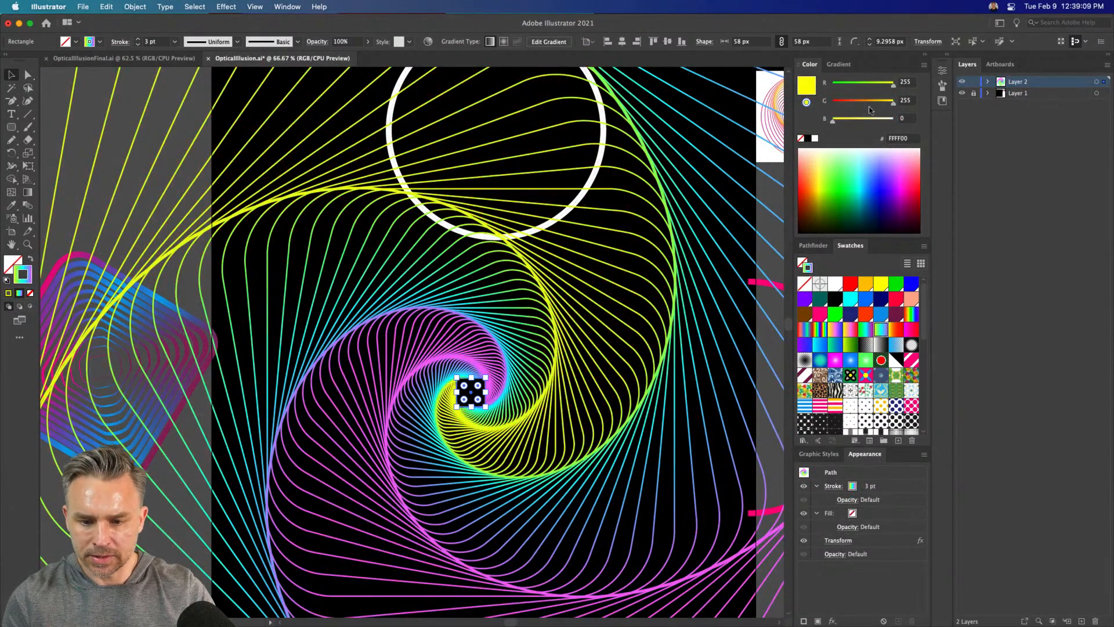
Expand Layer 2 and hide the ellipse, the path and the blend, leaving only the swirl's rectangle visible
click(988, 82)
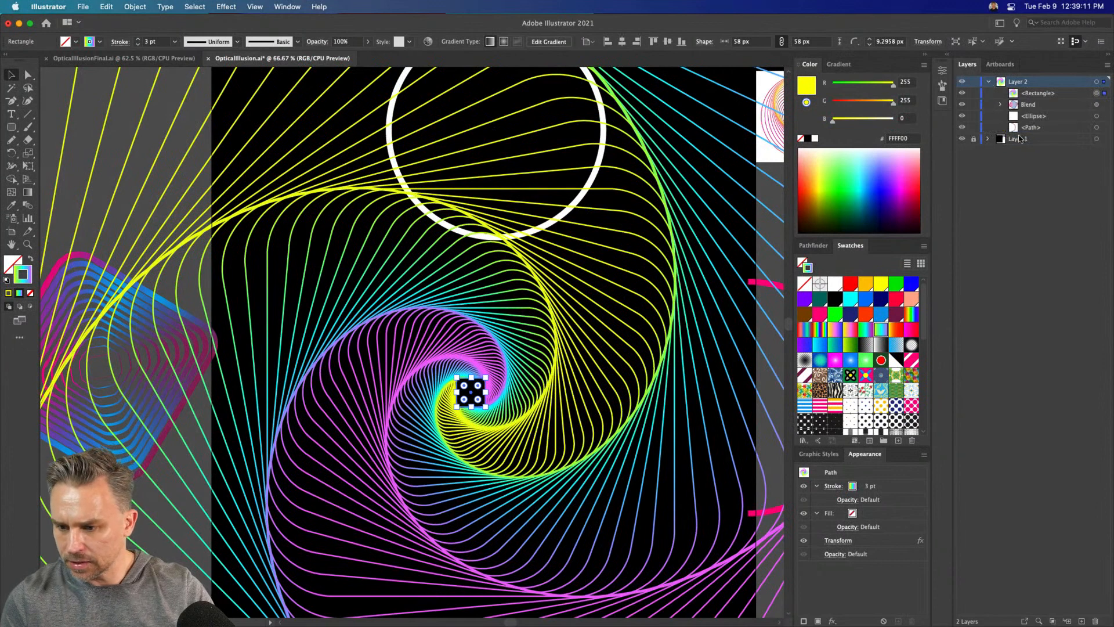
click(962, 117)
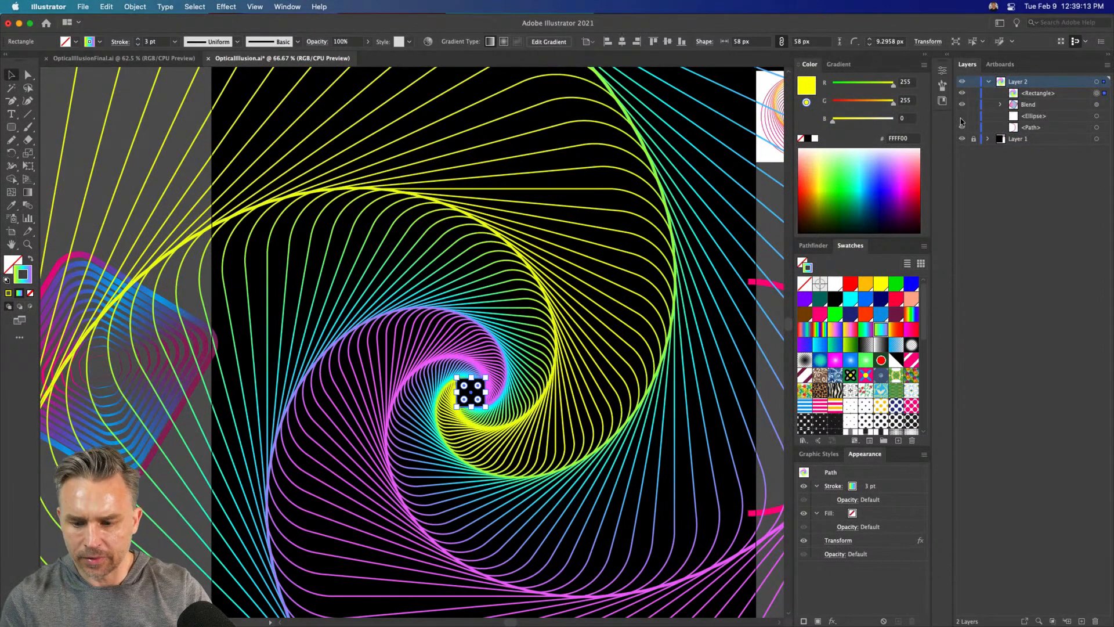
click(963, 128)
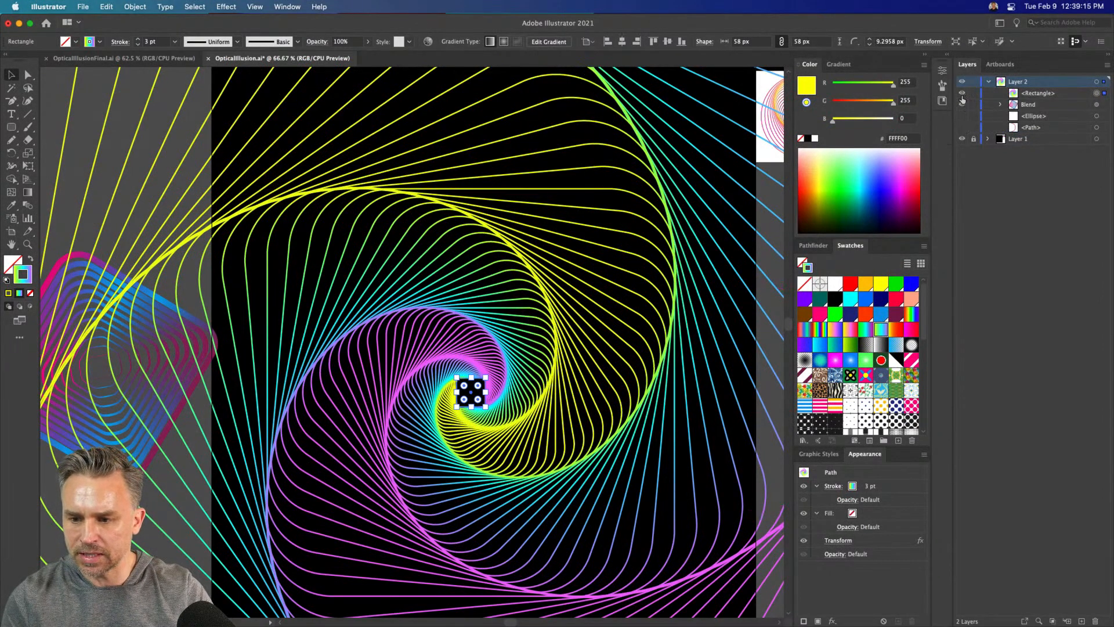
click(962, 93)
click(962, 93)
click(962, 104)
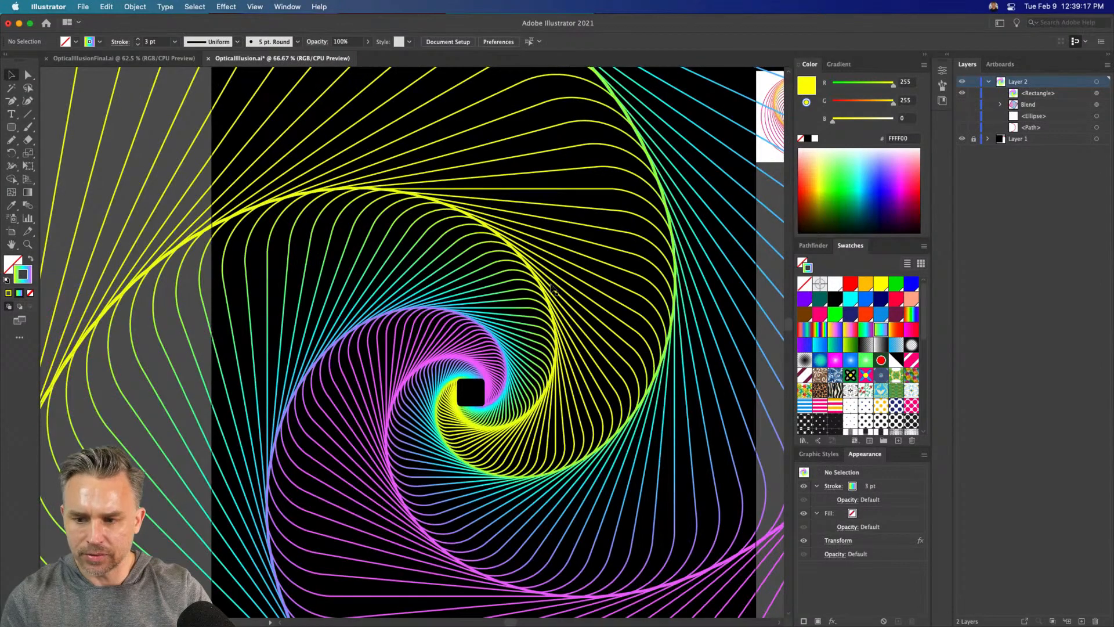
Select the swirl's center square and open its Transform effect for editing
click(469, 387)
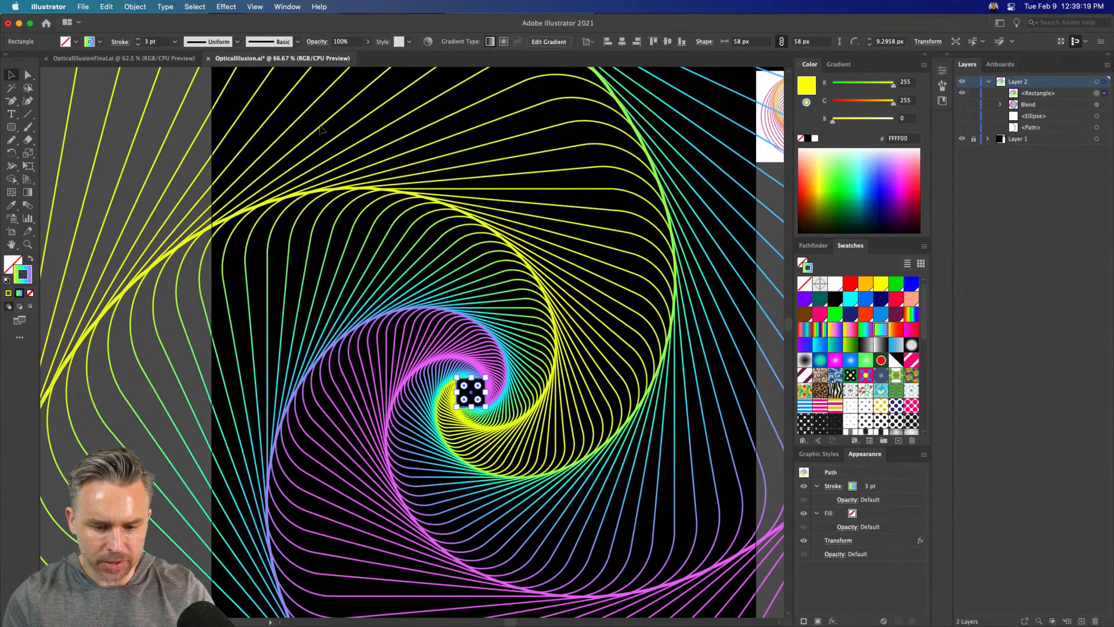
click(947, 55)
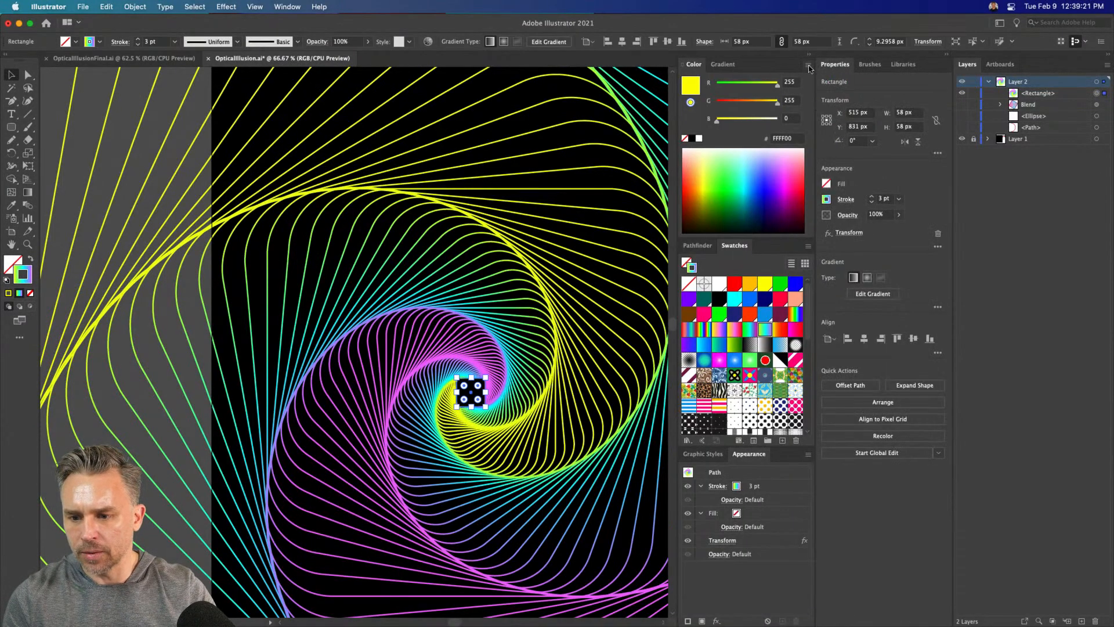
click(811, 56)
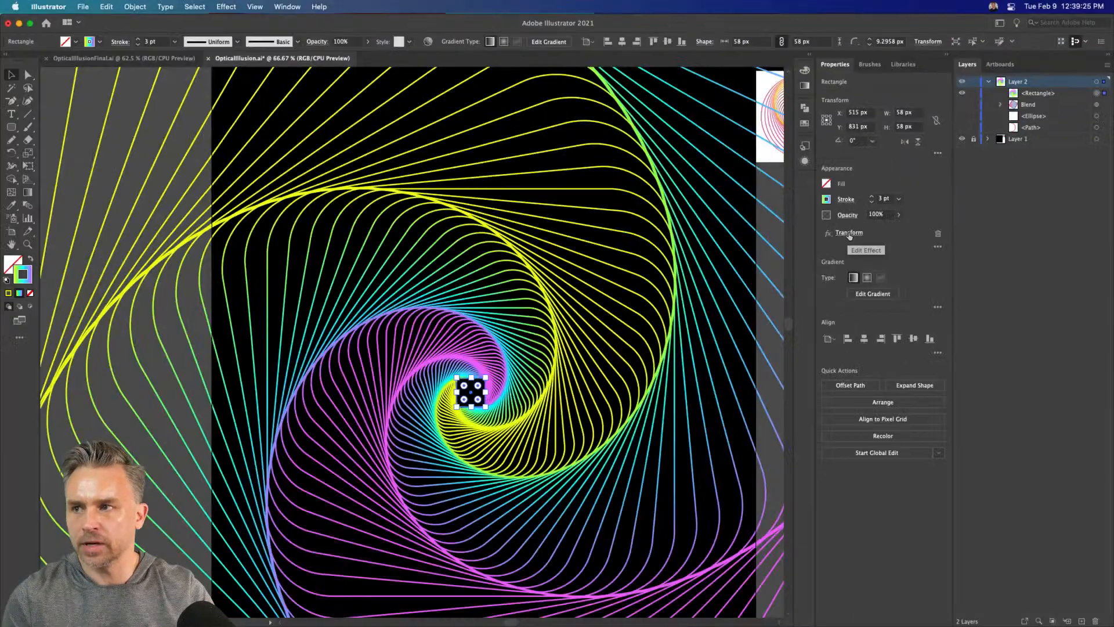
click(848, 234)
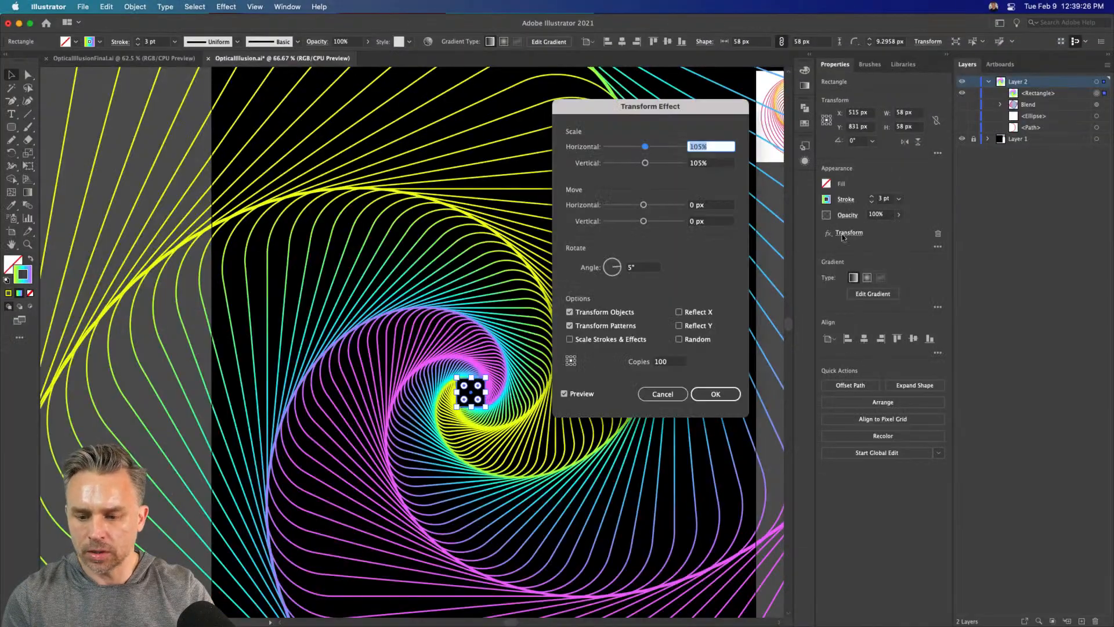
Try a rotation angle of 10° in the square's Transform effect, and return it to 5°
double_click(650, 268)
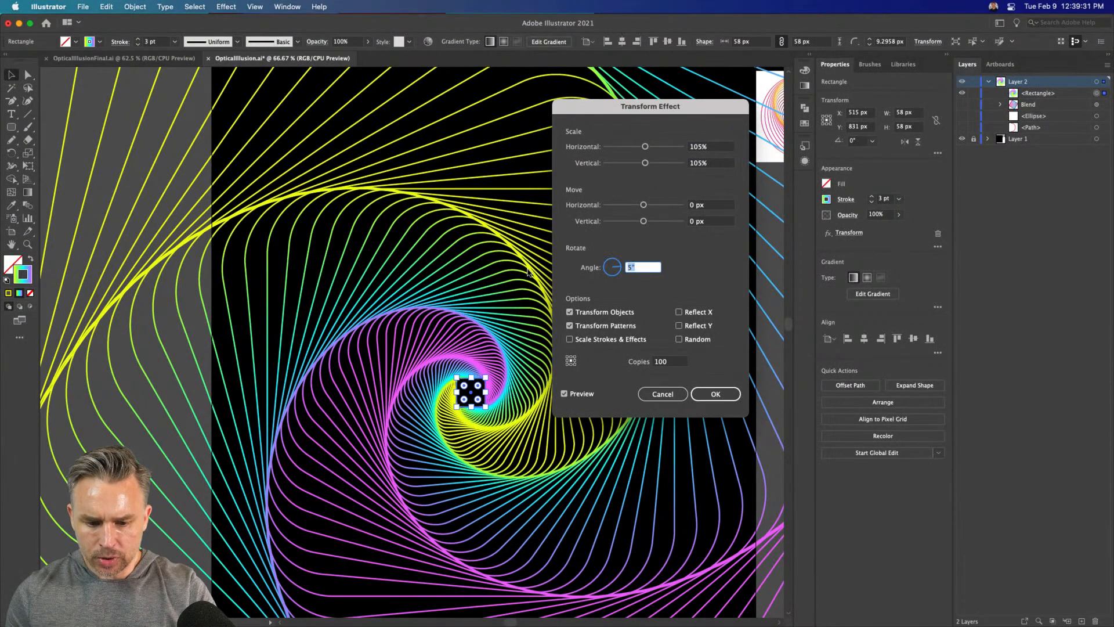
text(10)
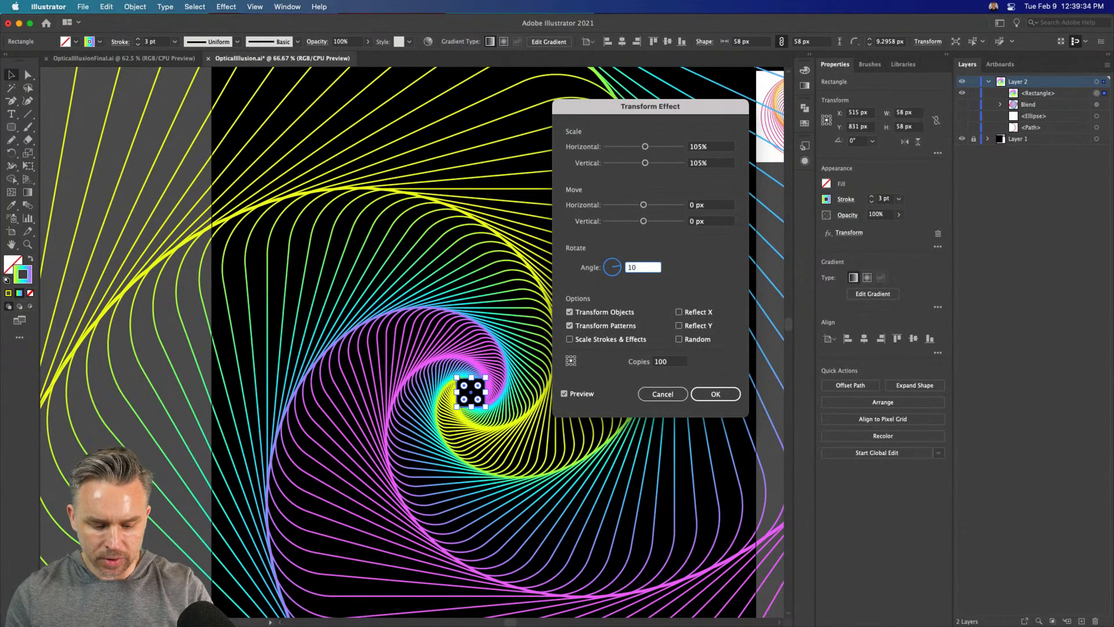
key(Tab)
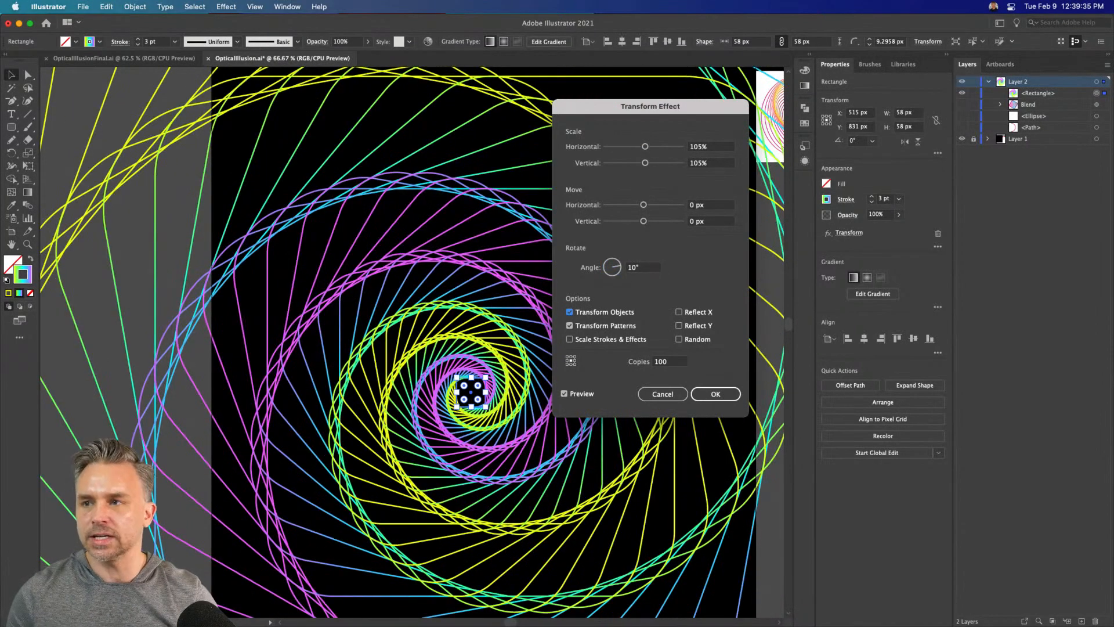
drag(654, 268, 598, 267)
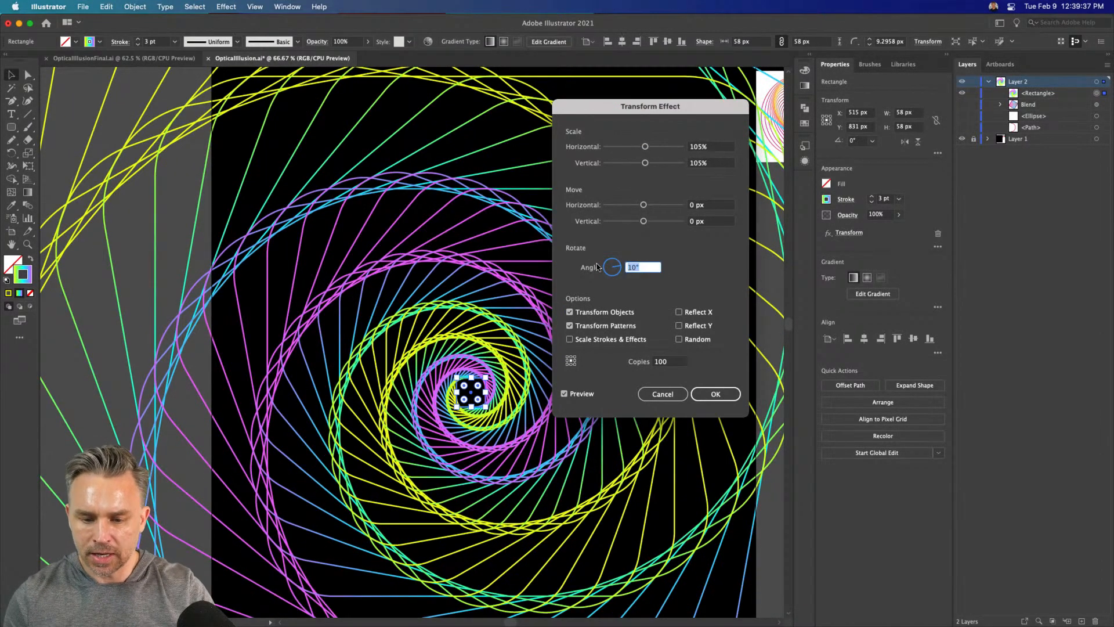
text(5)
key(Tab)
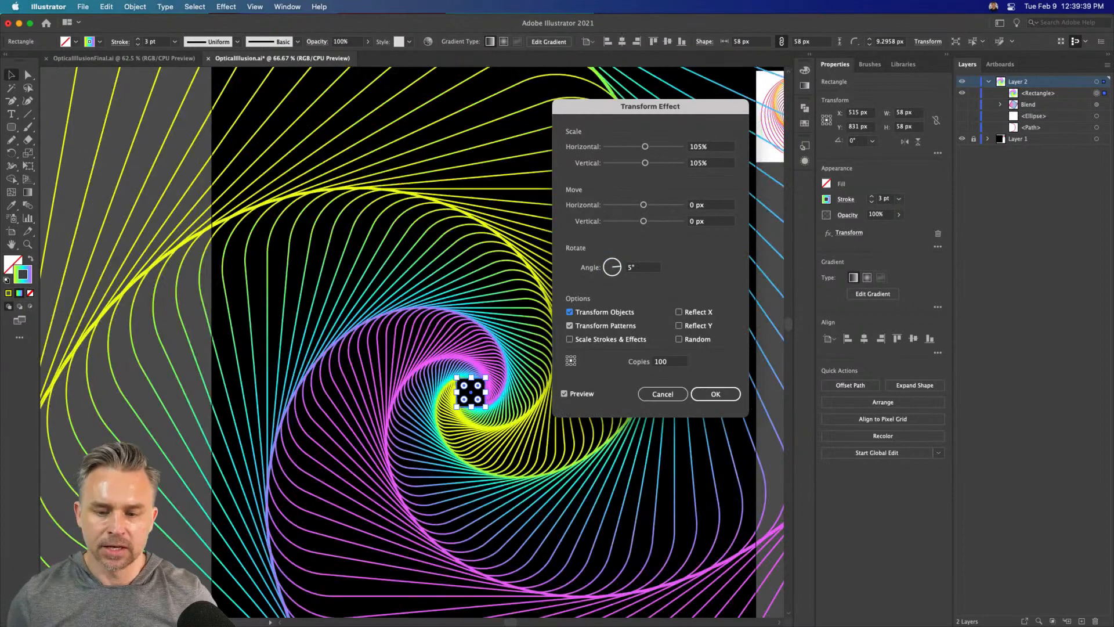
Set the Transform effect's rotation angle to 2°
drag(640, 267, 607, 267)
text(2)
key(Tab)
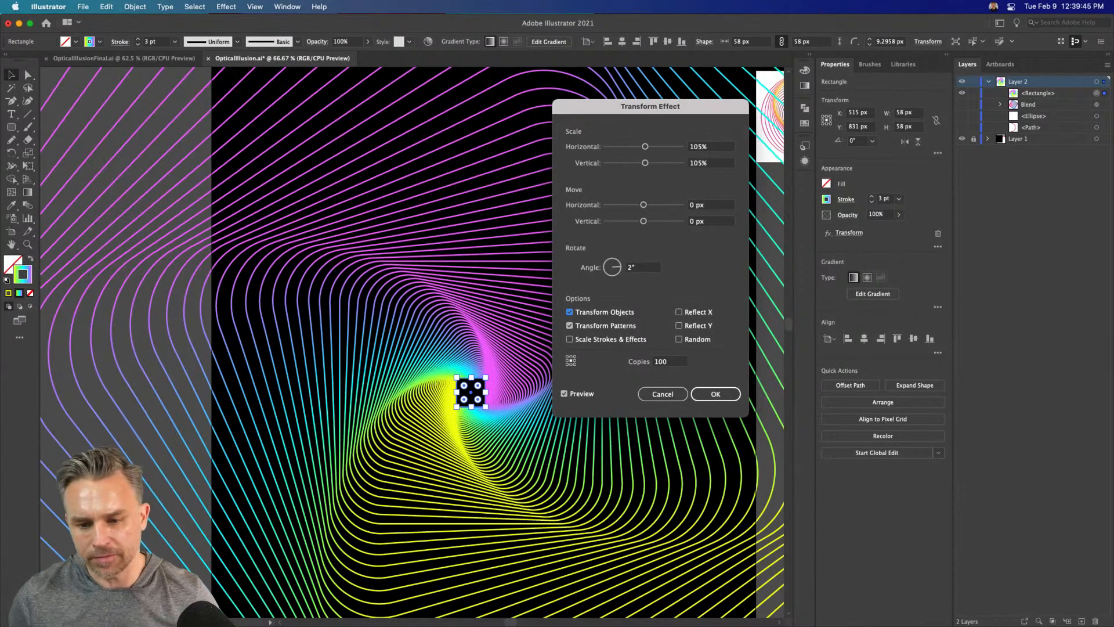
Try several off-center reference points for the Transform effect with 100 copies, and restore the center reference point
click(707, 148)
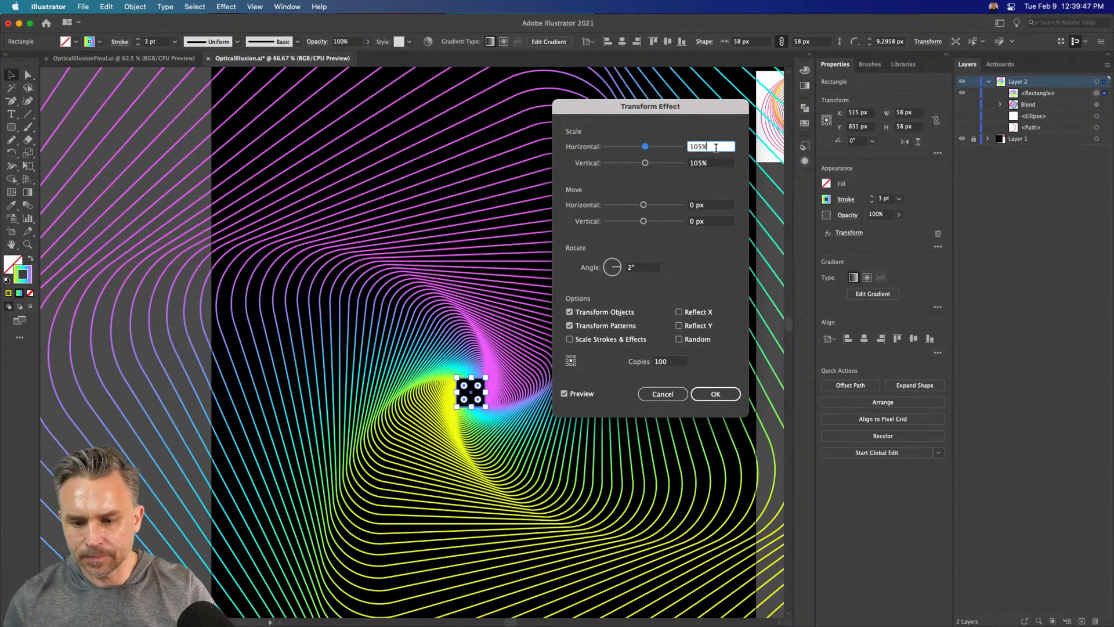
drag(716, 148, 628, 144)
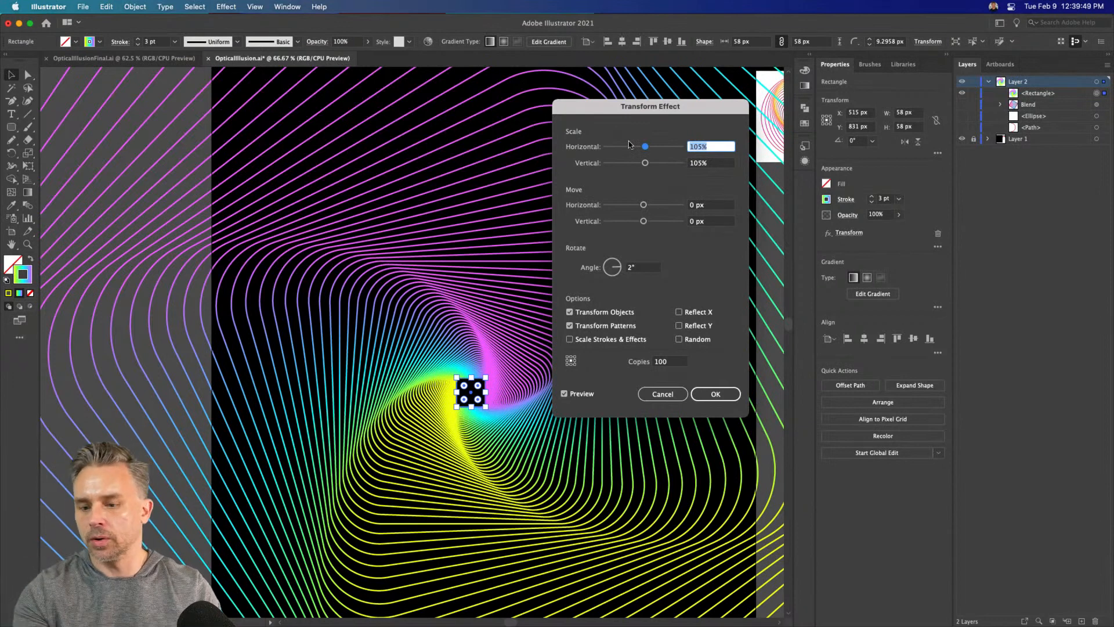
click(568, 365)
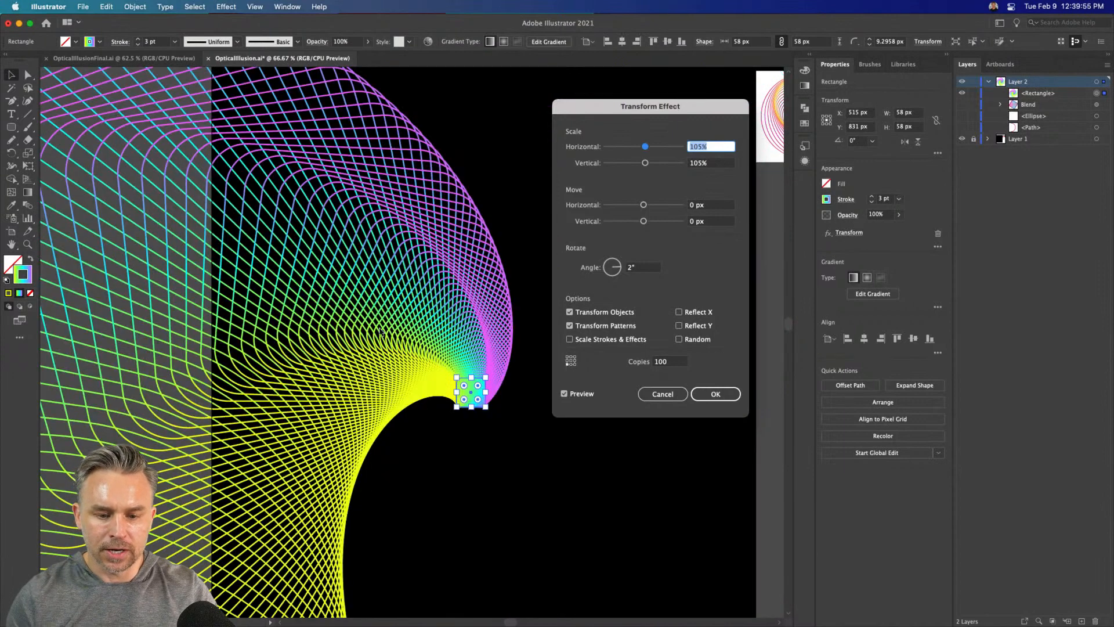
key(BackSpace)
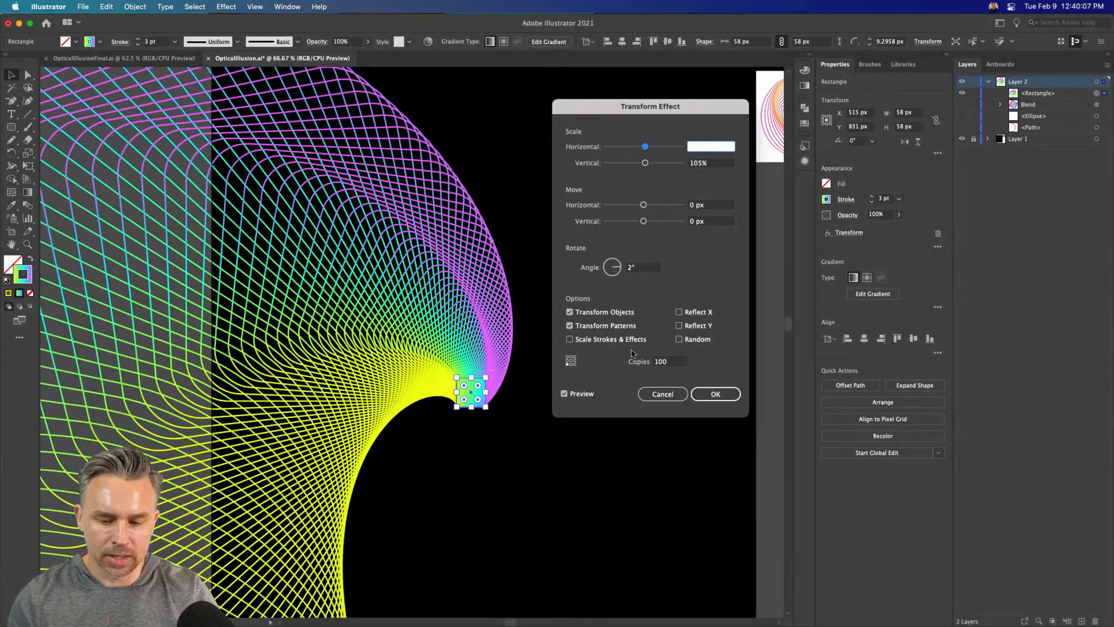
click(670, 362)
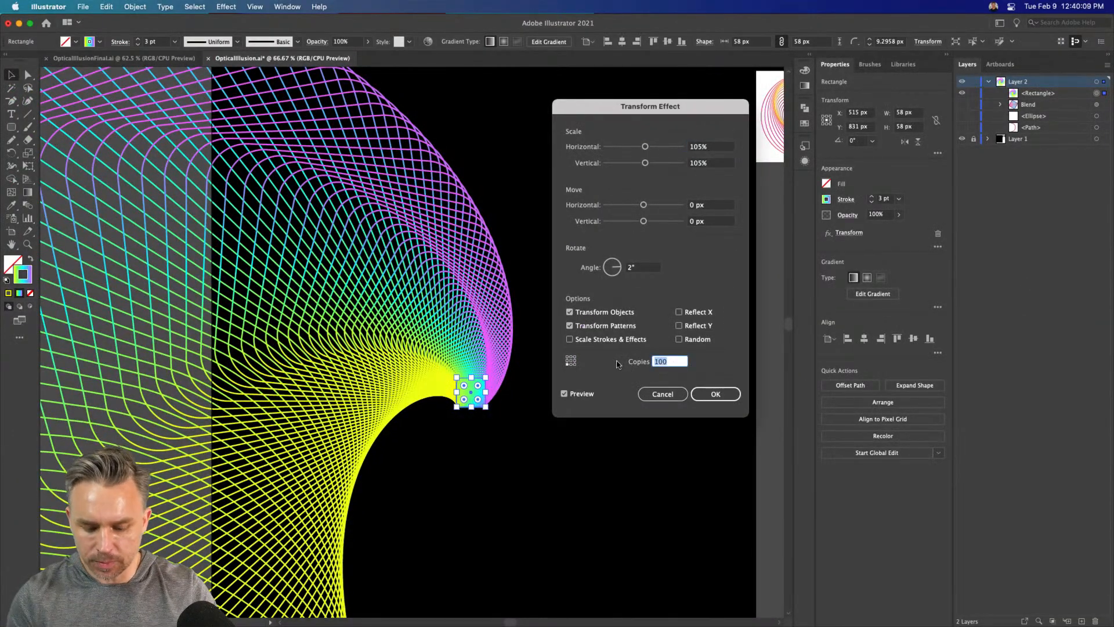
click(574, 364)
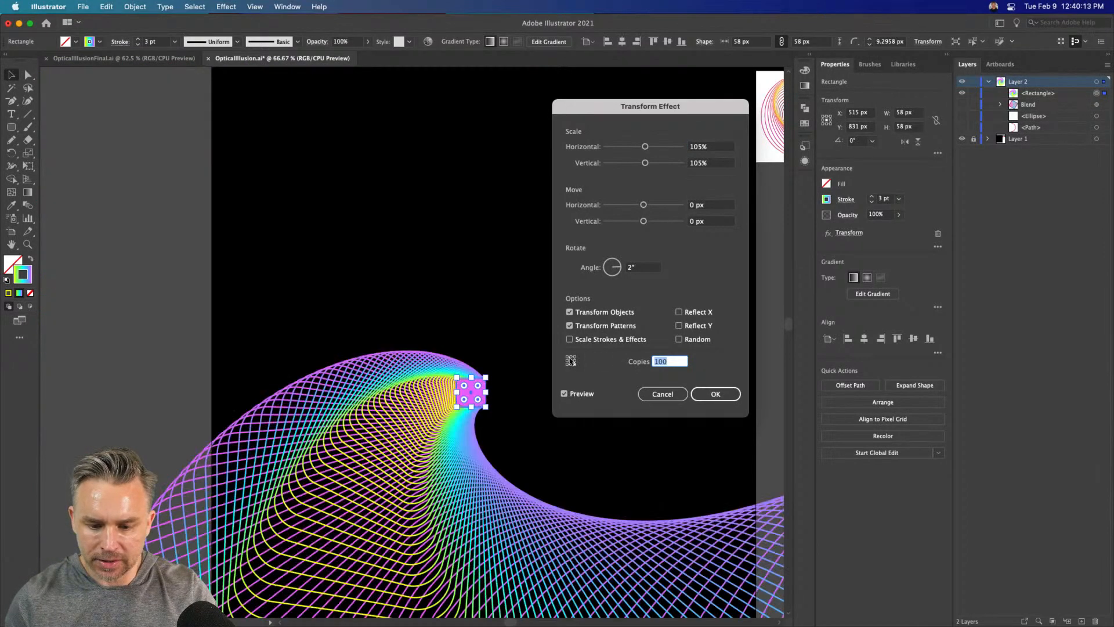
click(575, 358)
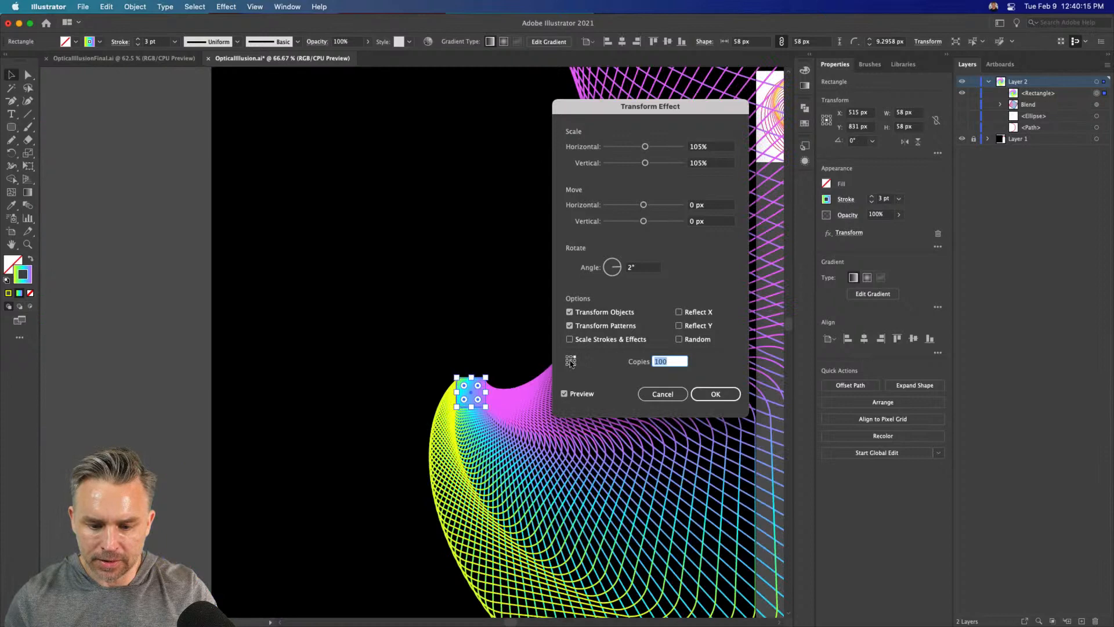
click(570, 361)
click(571, 358)
click(567, 361)
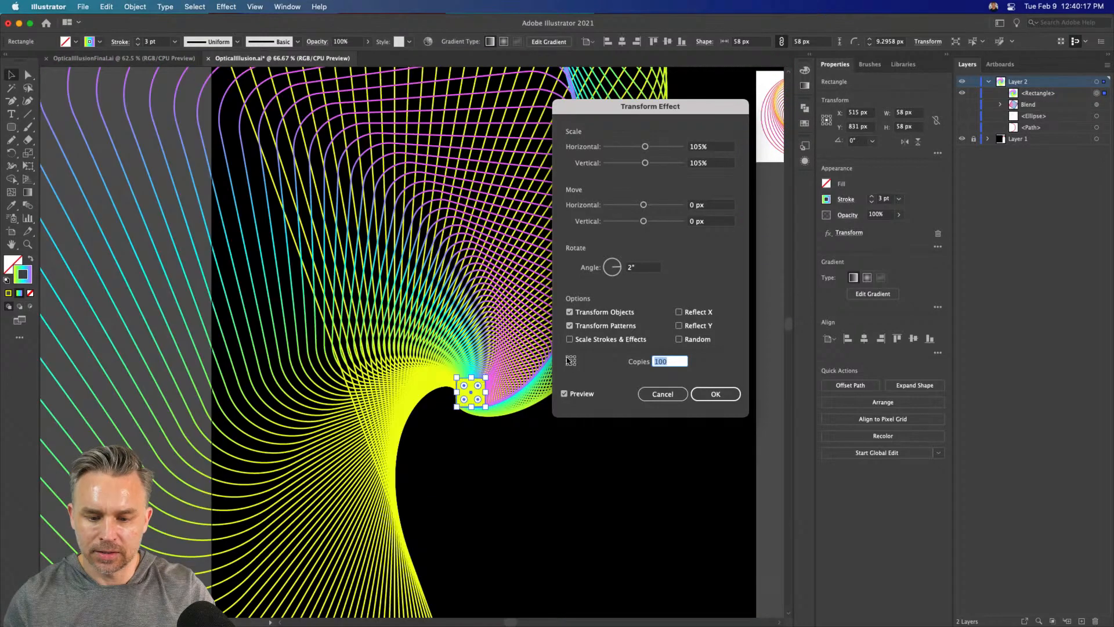
click(571, 361)
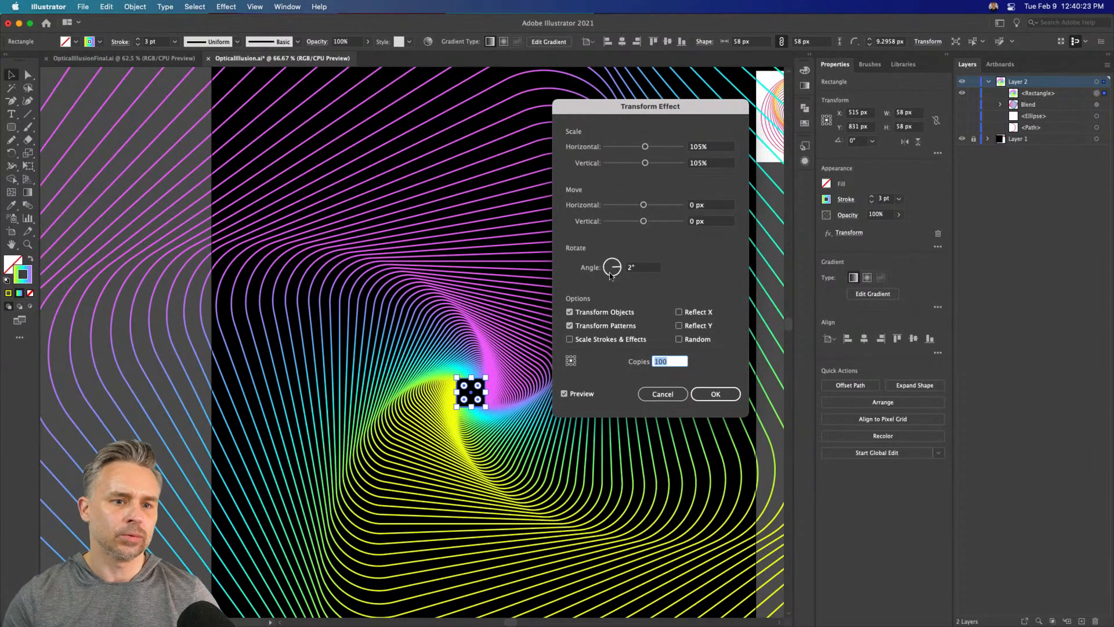
Apply the edited Transform effect to the center square and deselect the swirl
click(715, 393)
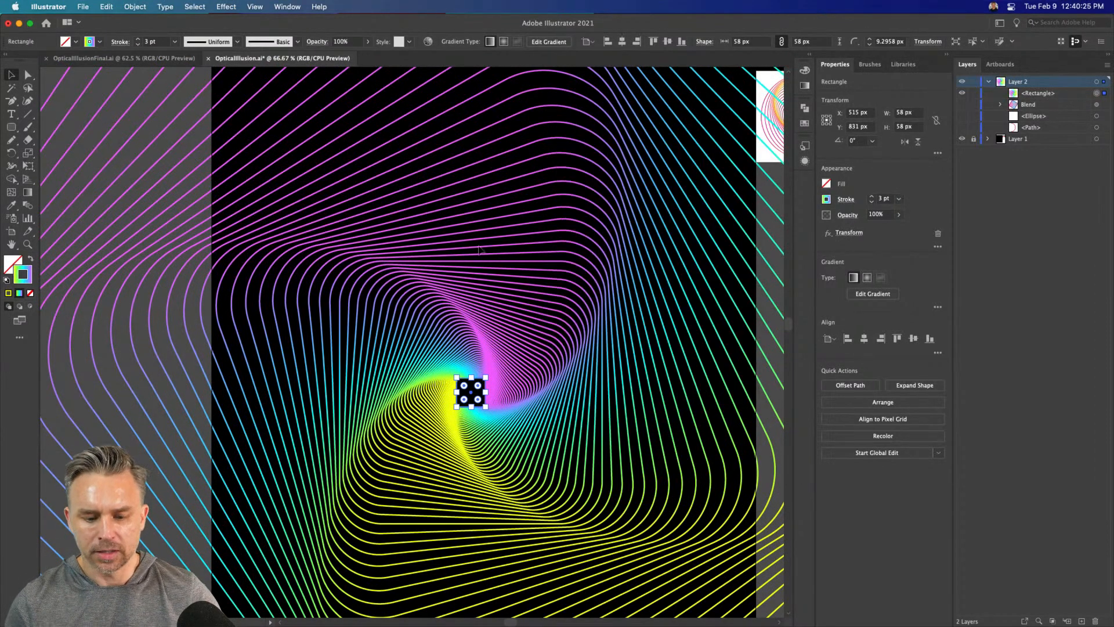
key(super+minus)
key(super+minus)
key(super+minus)
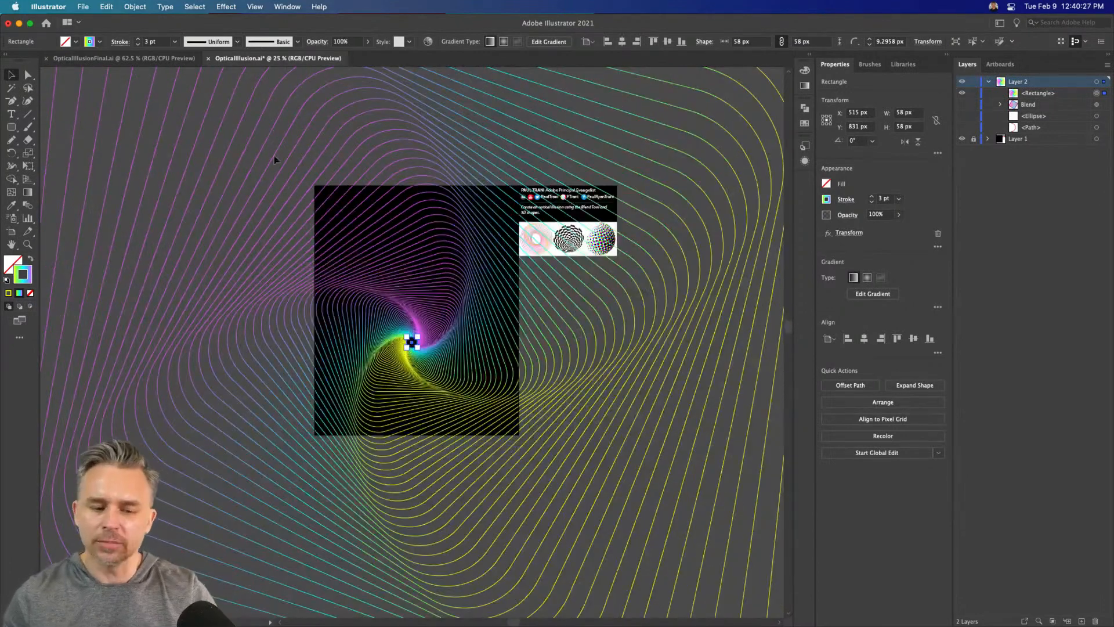
click(242, 168)
scroll(366, 154, left, 3)
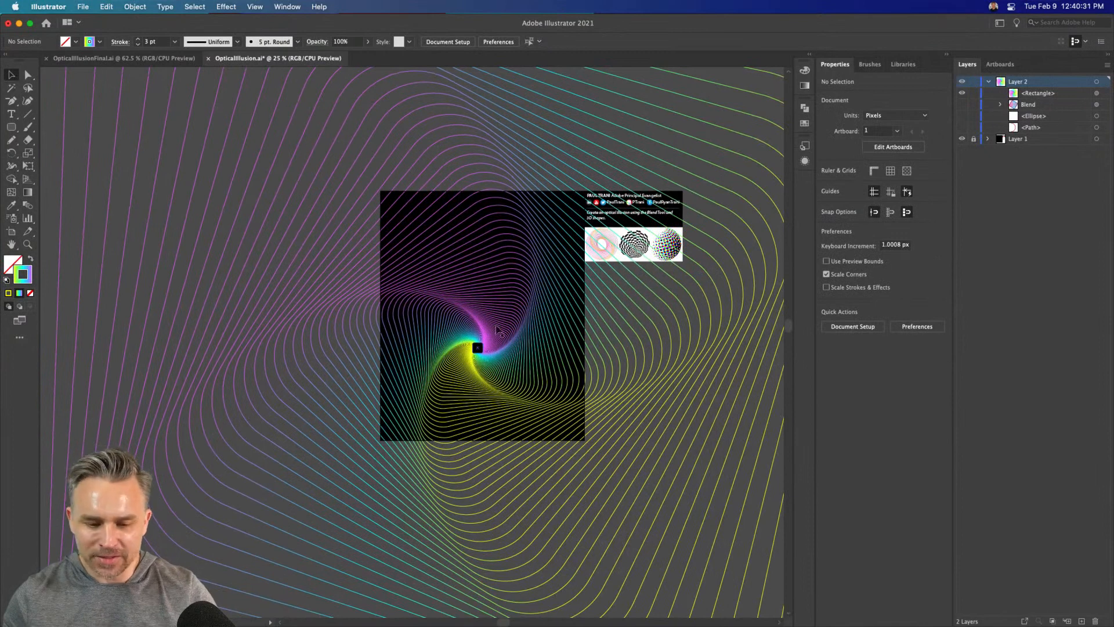
Scale down the swirl's center square so its copies draw in toward the artboard, and deselect it
click(477, 347)
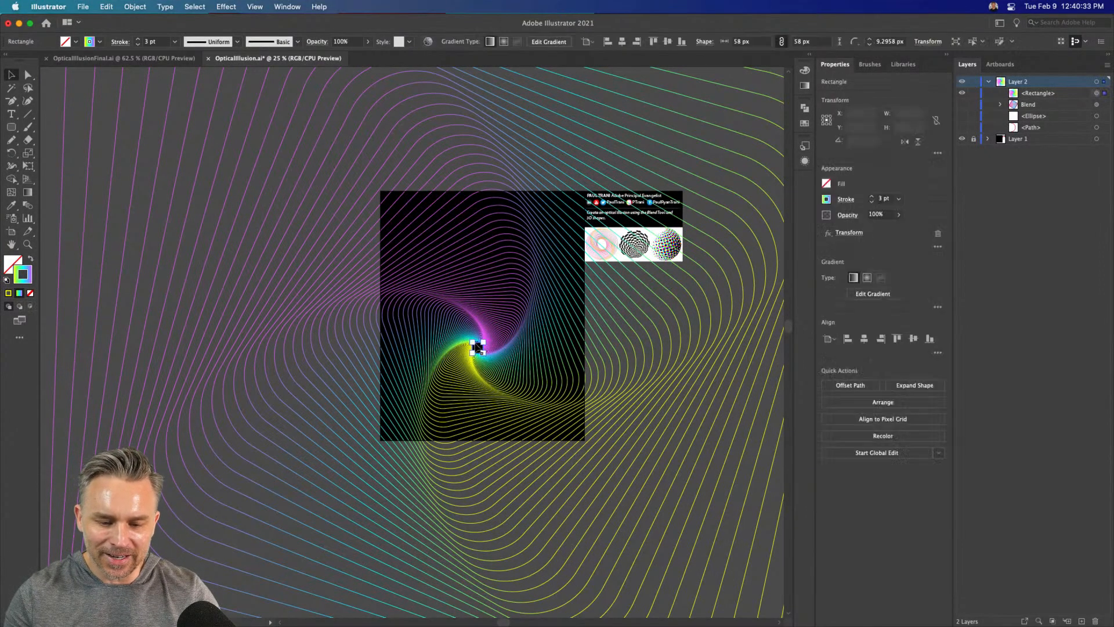
drag(472, 342, 472, 344)
click(123, 330)
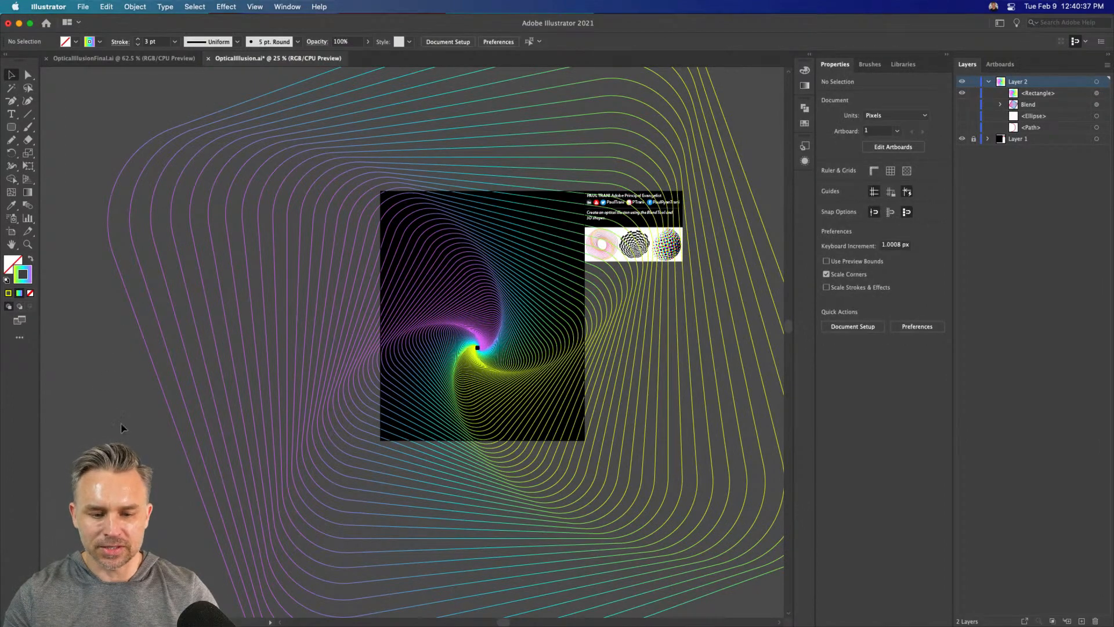
scroll(273, 226, down, 2)
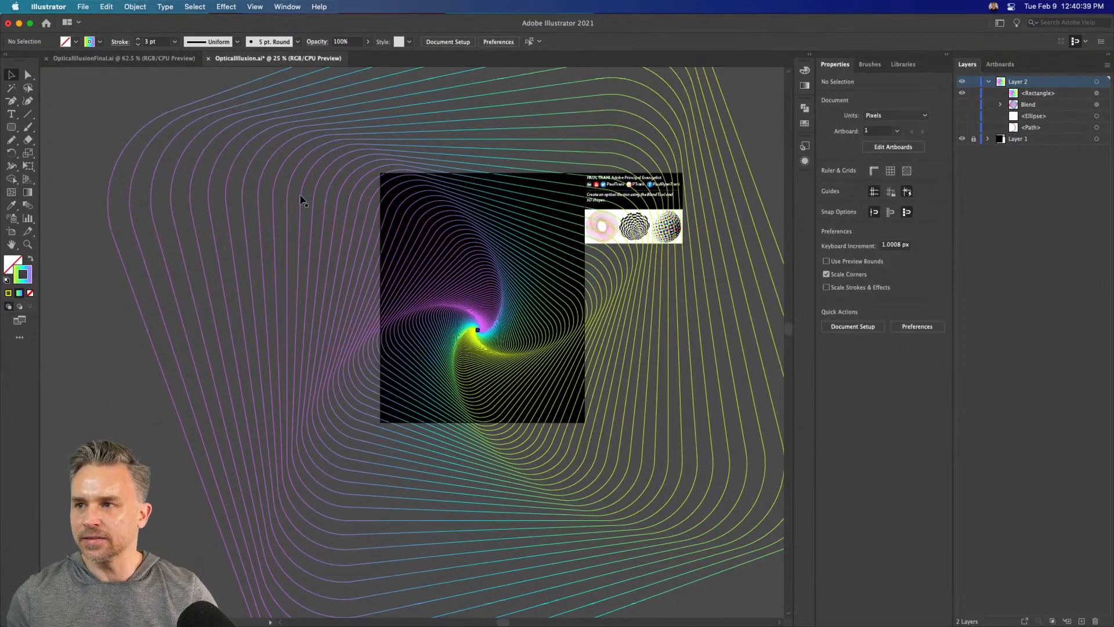
Select the swirl's rectangle and delete it, clearing the artboard
key(super+equal)
key(super+equal)
key(super+equal)
key(super+equal)
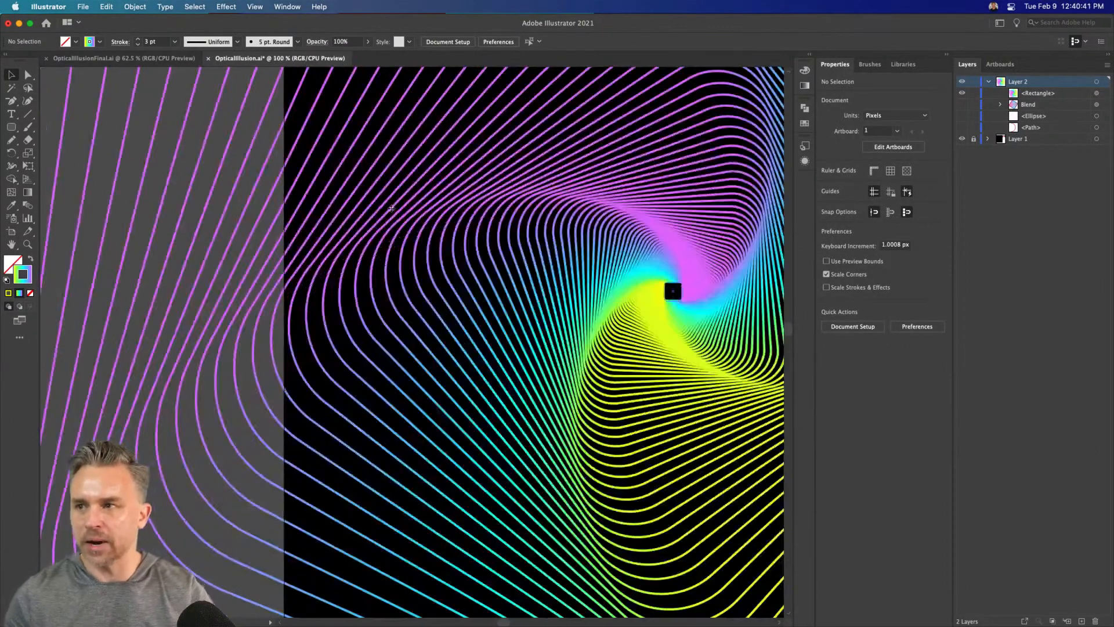
drag(458, 219, 285, 291)
click(413, 279)
key(Delete)
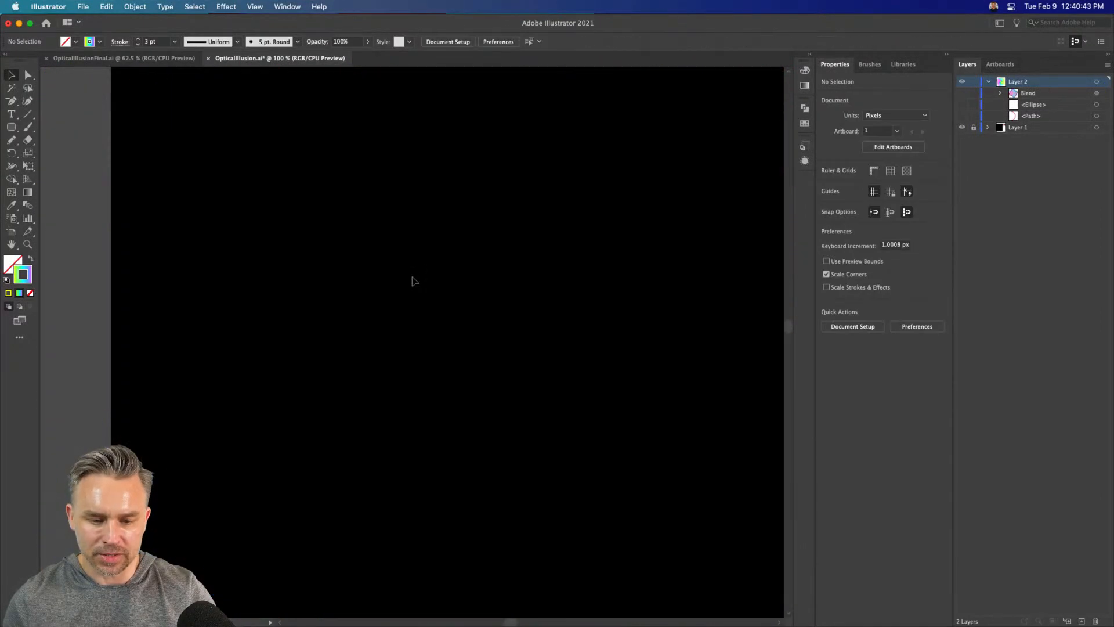
Make the blend, ellipse and path in Layer 2 visible again and move the blend beside the artboard's left edge
key(super+minus)
key(super+minus)
scroll(440, 244, up, 2)
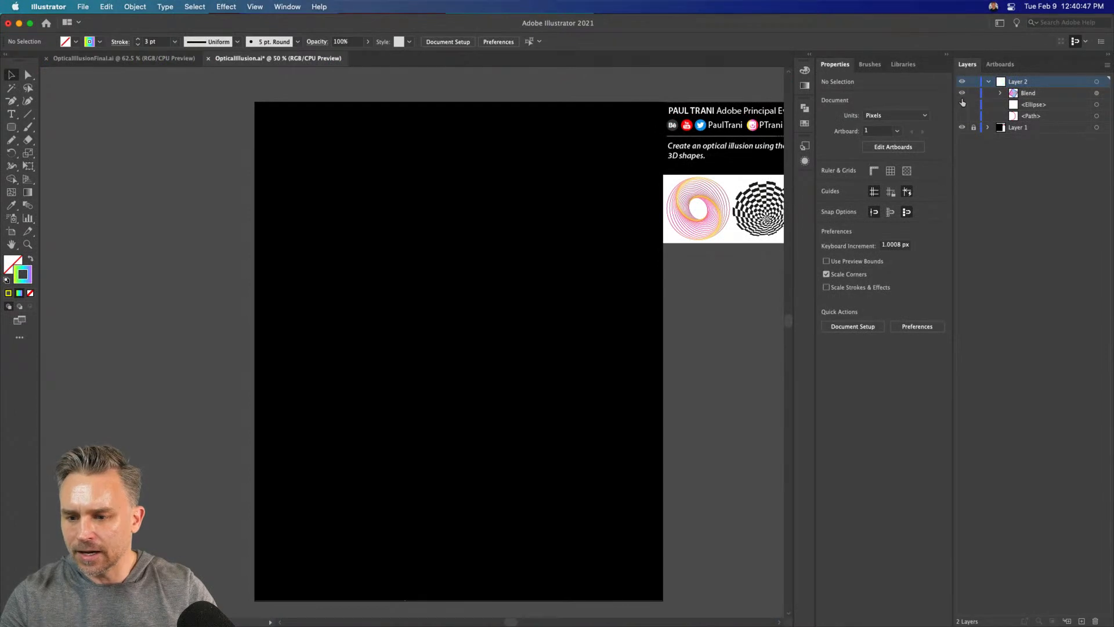
drag(962, 103, 962, 117)
drag(172, 396, 116, 342)
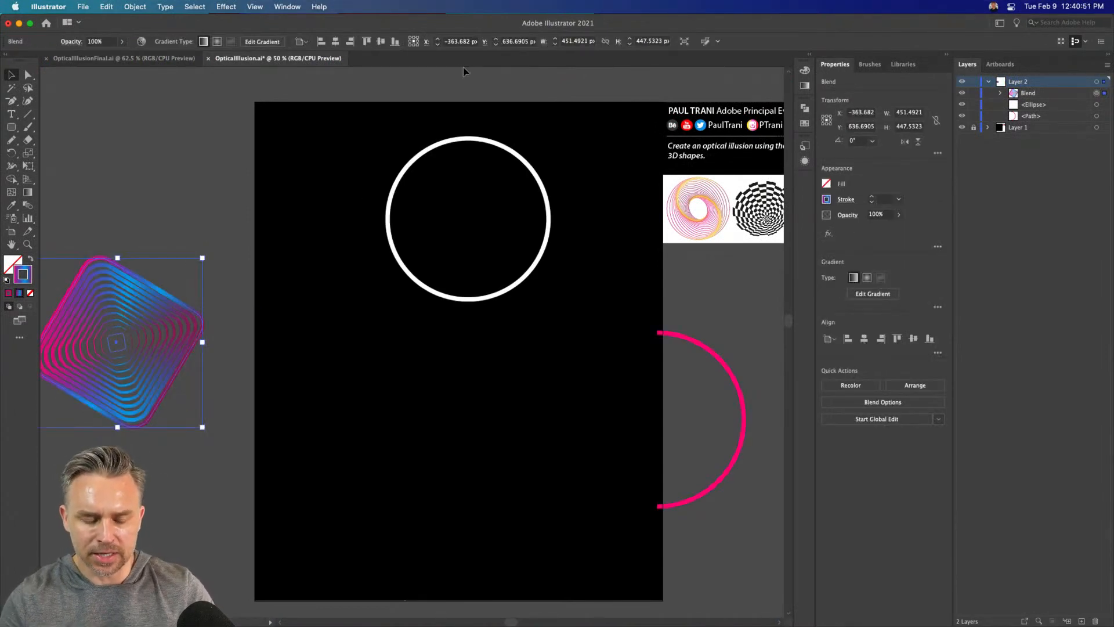
Move the white circle to about X 193, Y 245 px and the pink arc onto the artboard at about X 747, Y 660 px
click(454, 142)
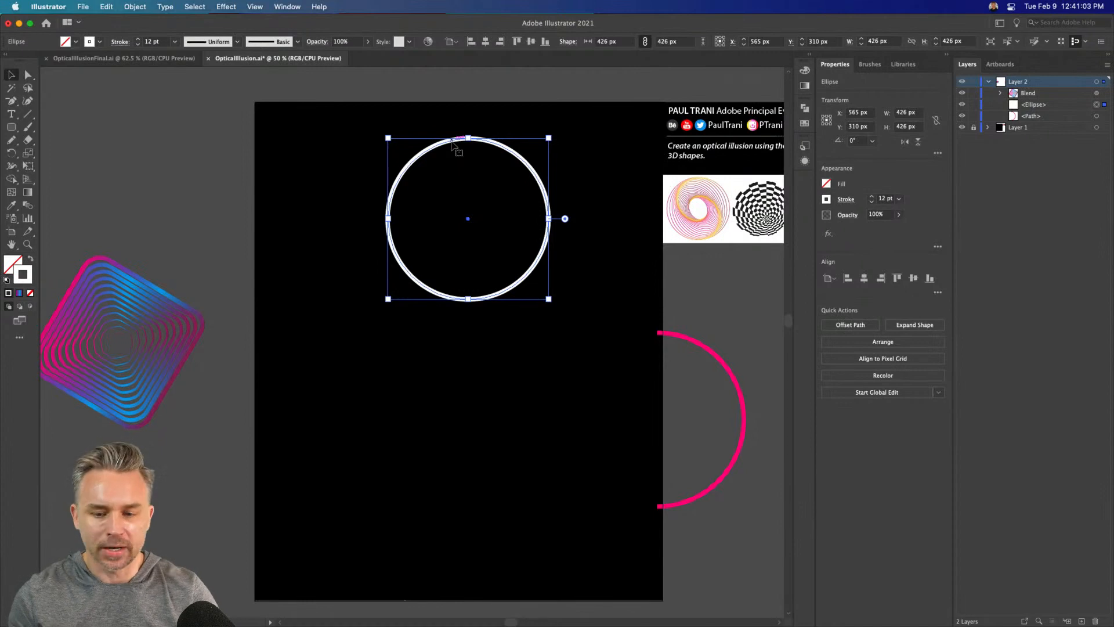
drag(642, 281, 536, 279)
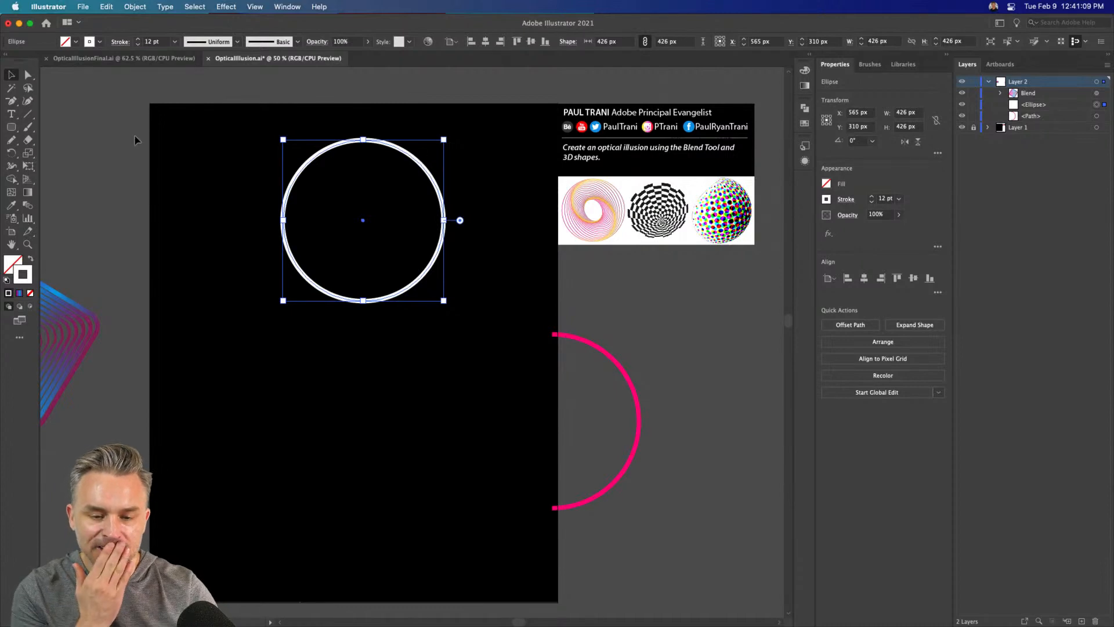
drag(226, 164, 280, 167)
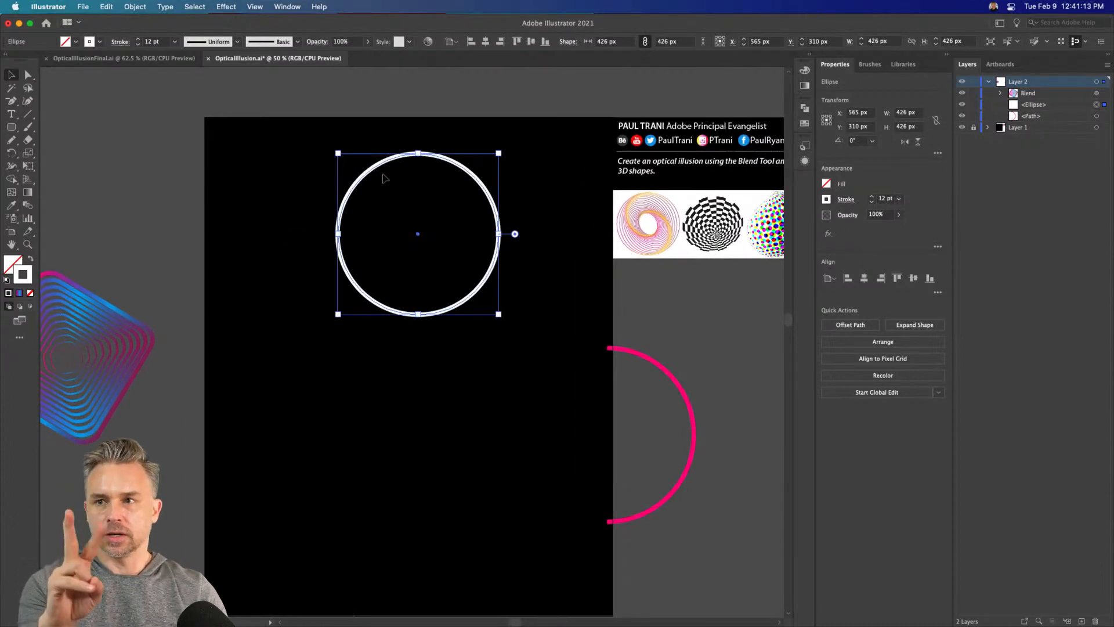
click(621, 352)
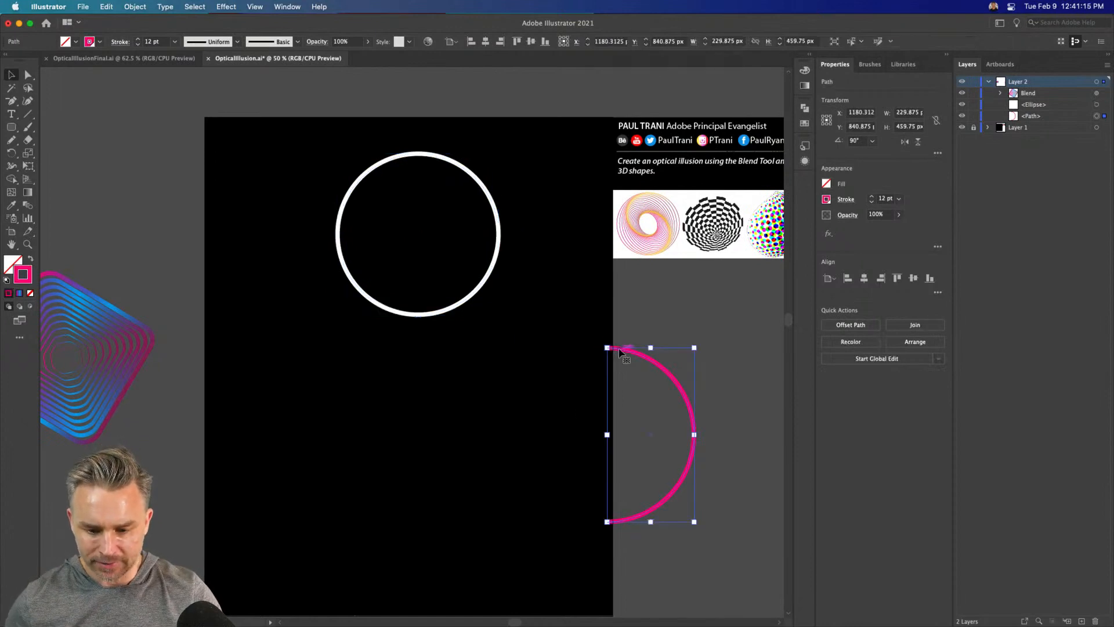
drag(619, 351, 425, 371)
drag(404, 316, 264, 292)
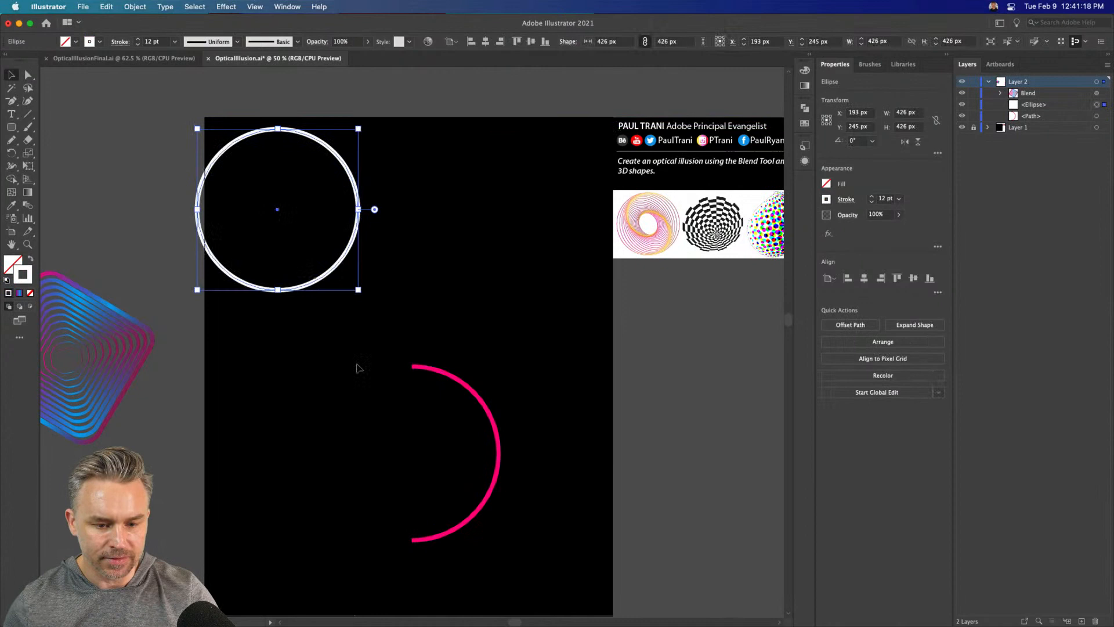
click(433, 371)
drag(433, 371, 457, 305)
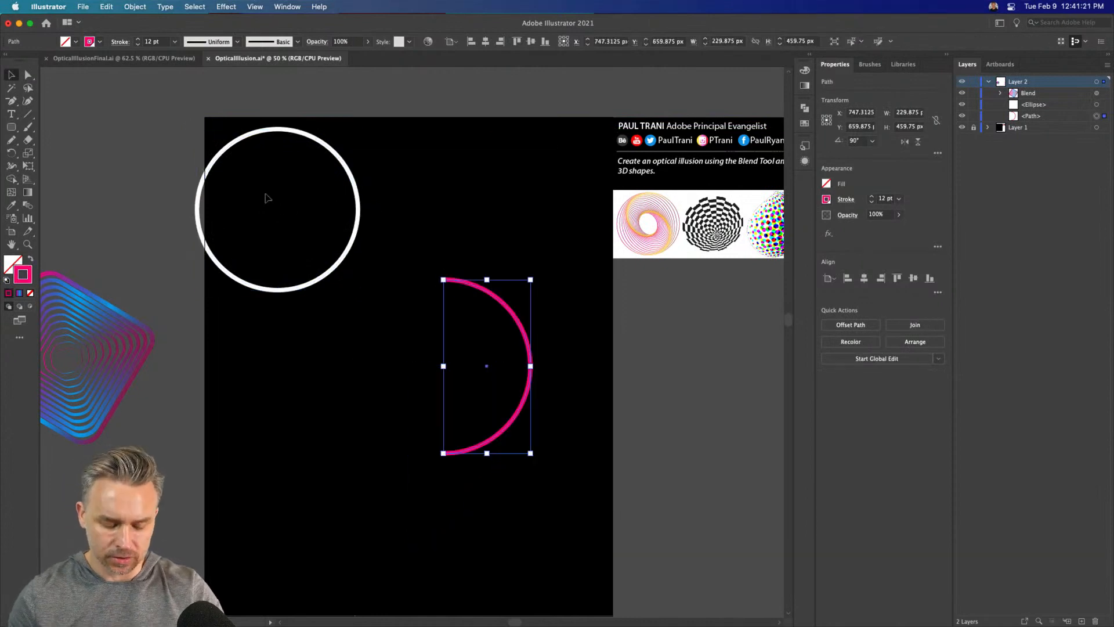
Start a 3D Revolve effect on the pink arc and keep its preview in view beside the options
key(super+equal)
scroll(229, 79, left, 6)
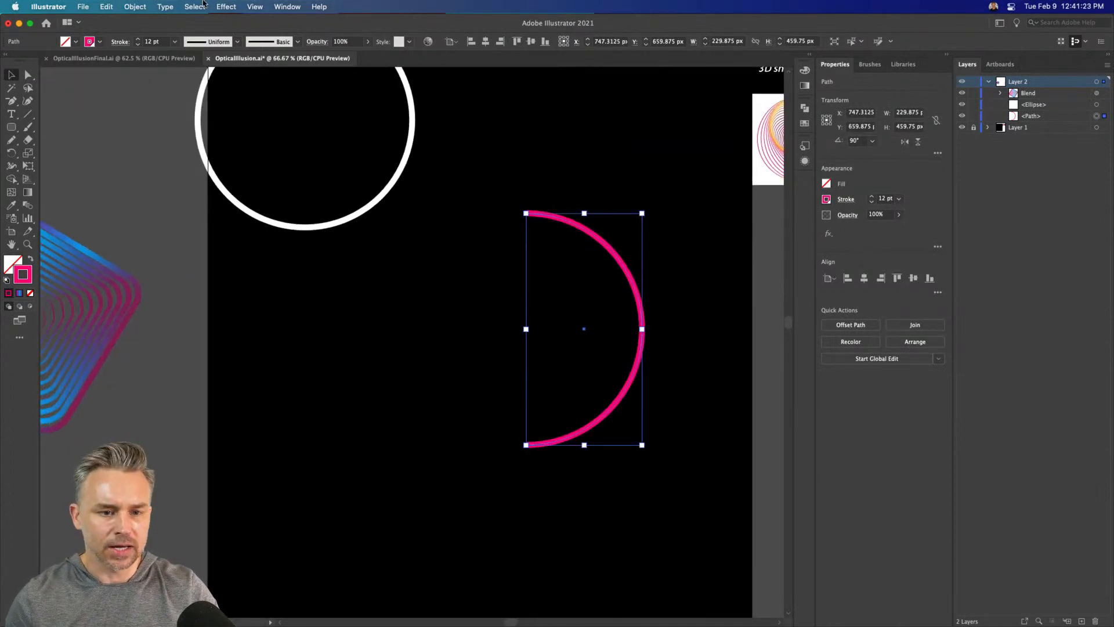
click(228, 6)
mouse_move(227, 85)
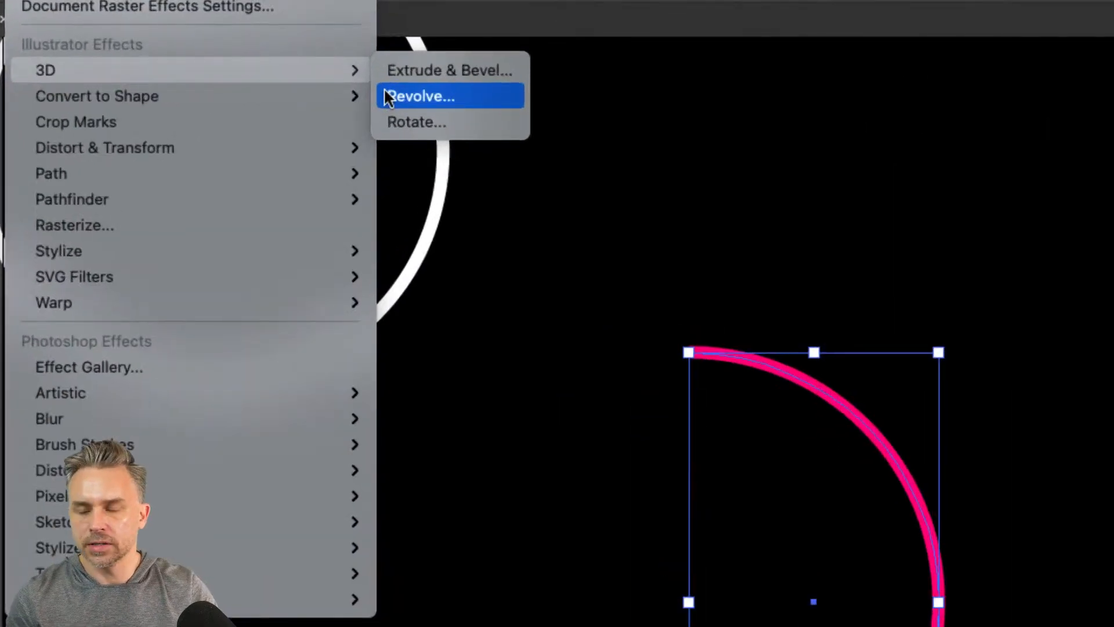
click(389, 98)
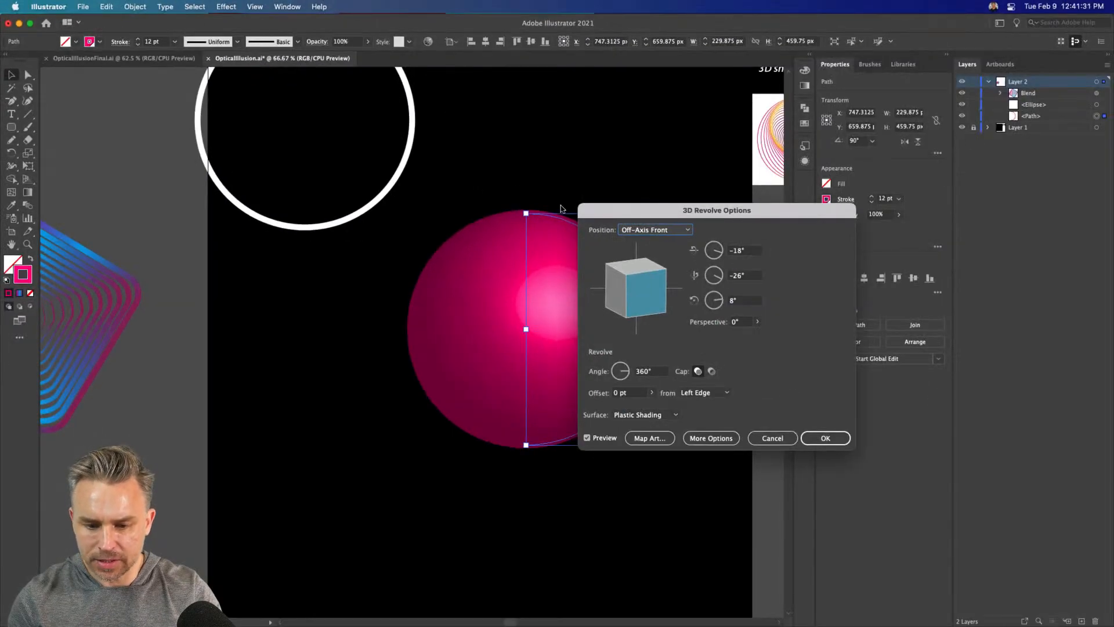
drag(607, 210, 713, 199)
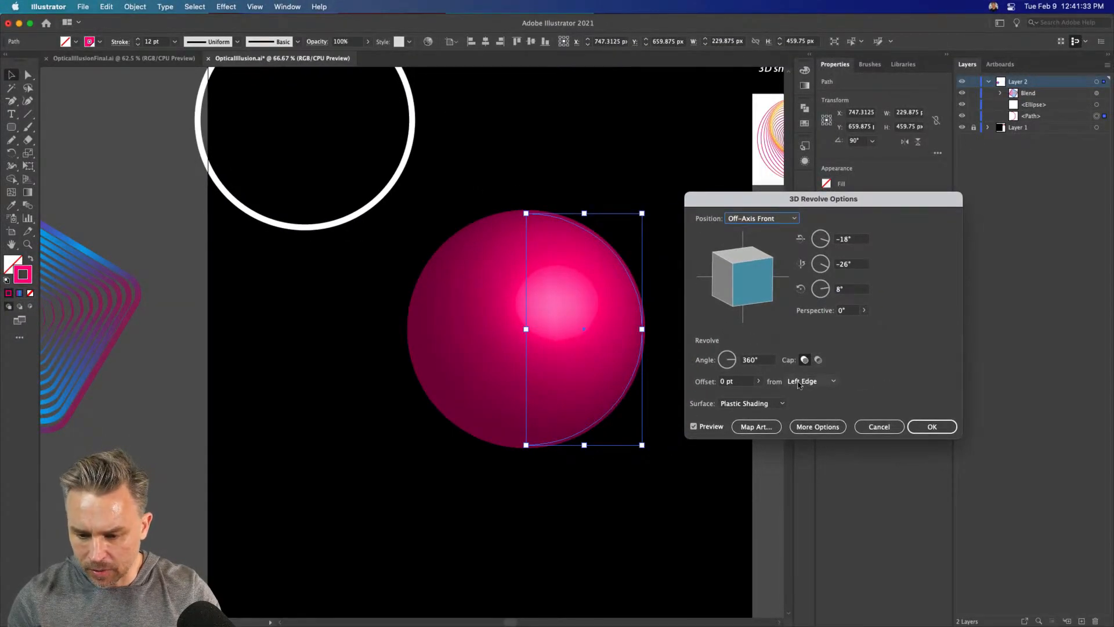
Try revolving the arc from its Right Edge, and return the revolve axis to Left Edge
click(802, 382)
click(806, 406)
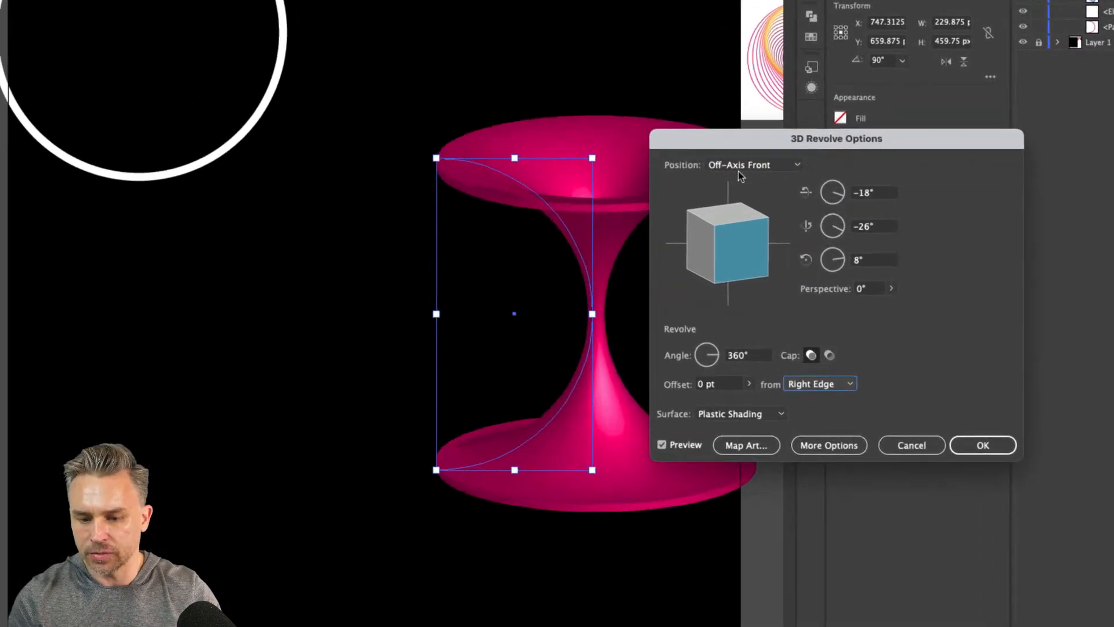
drag(752, 201, 809, 198)
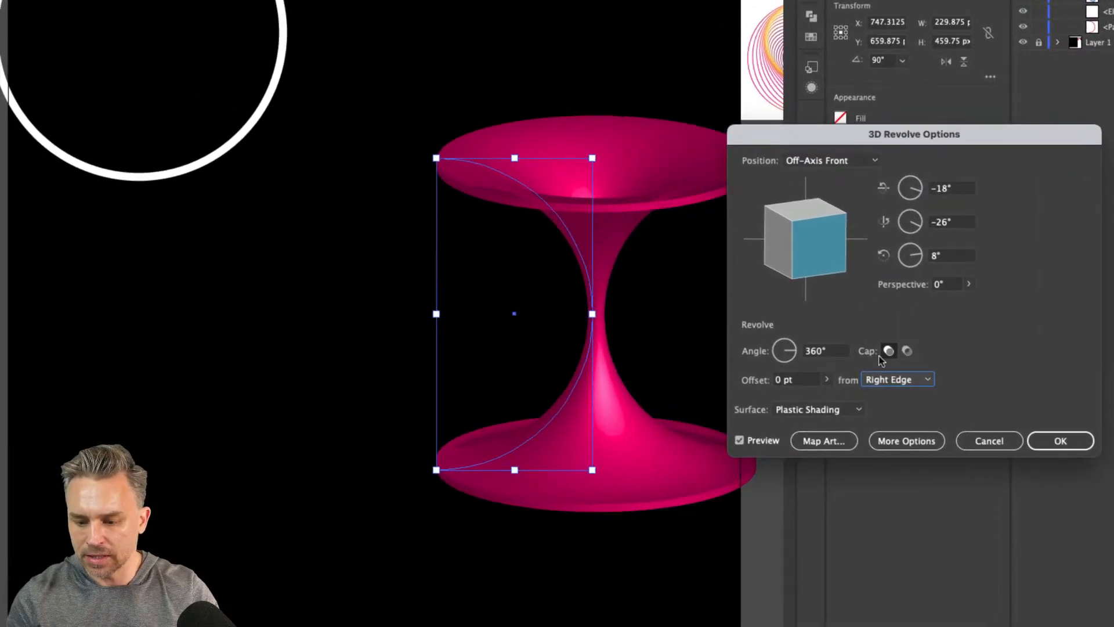
click(888, 377)
click(882, 392)
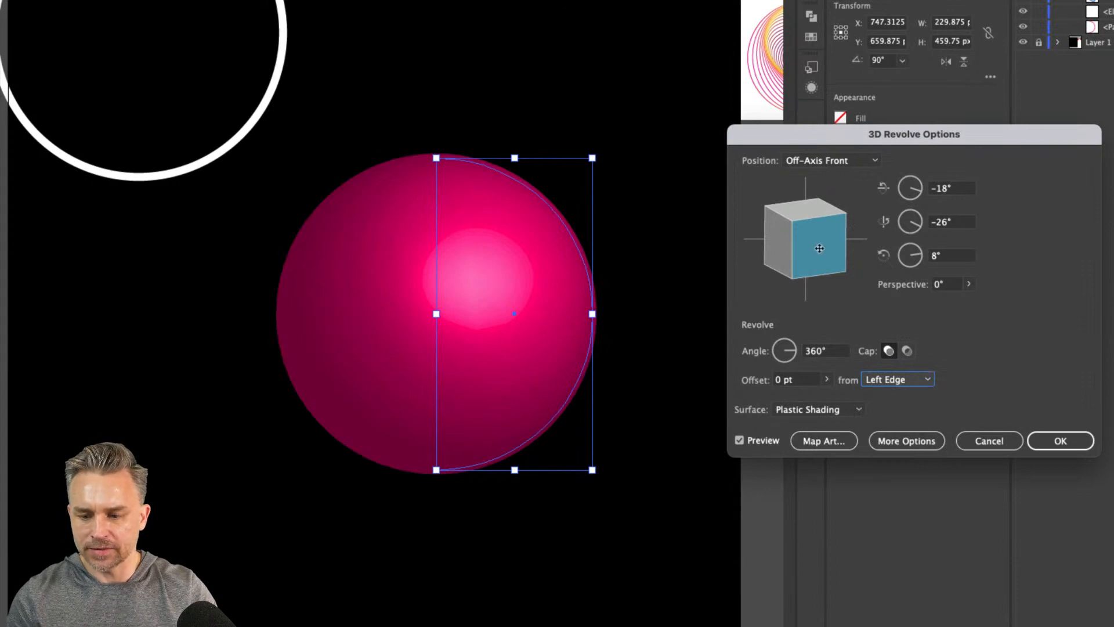
Rotate the revolved sphere to about -27°, -18° and 7°, check its Map Art surface, and apply the effect
drag(818, 250, 796, 231)
click(817, 440)
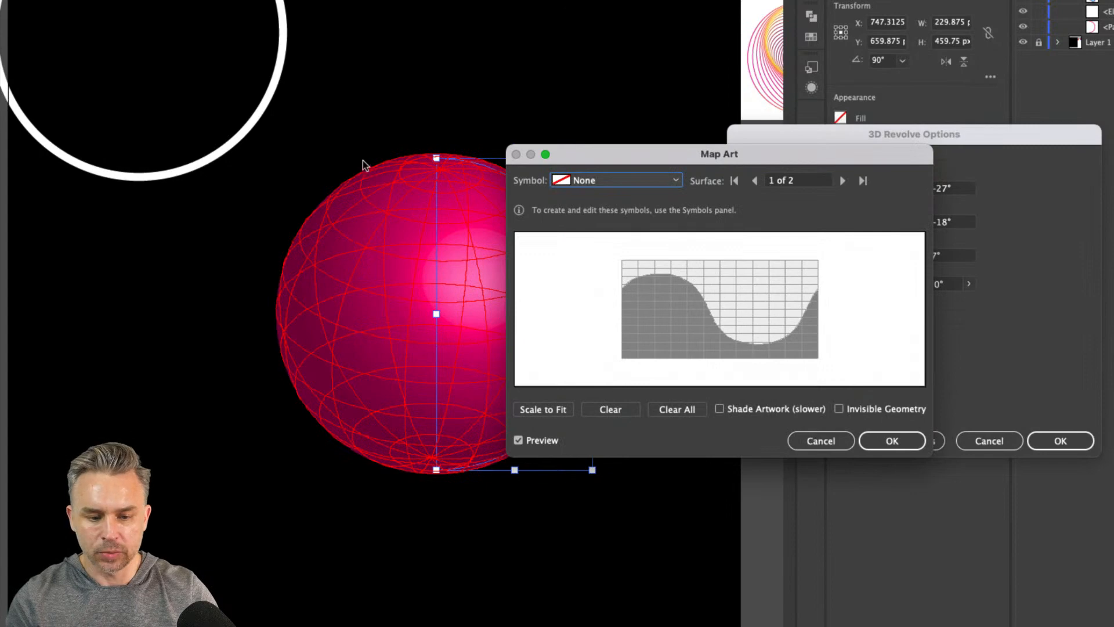
click(888, 439)
click(1057, 440)
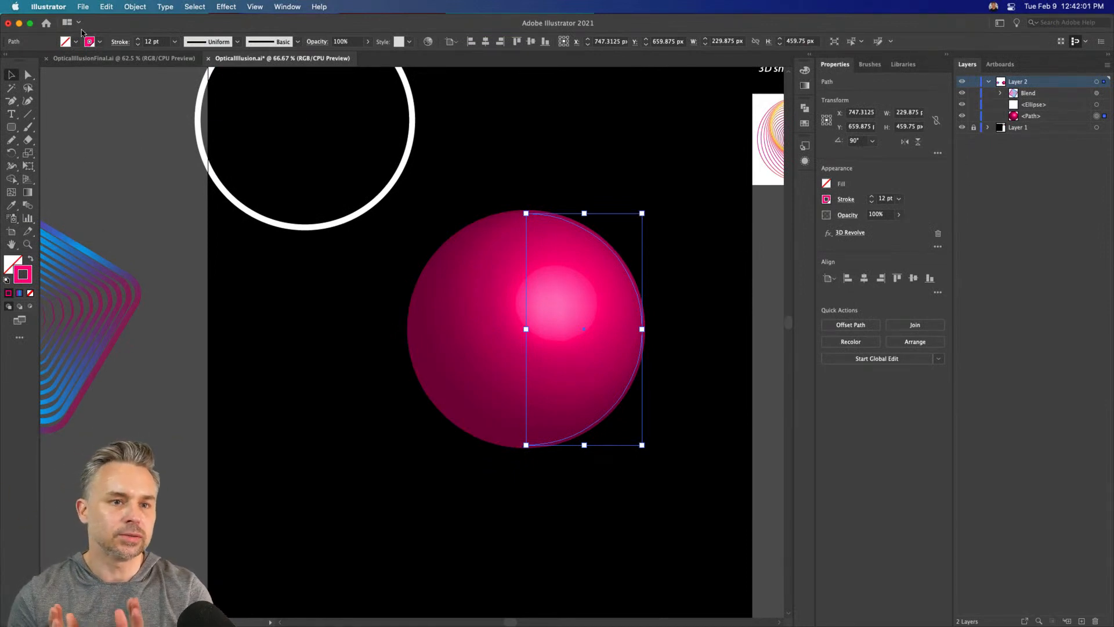
Move the pink sphere toward the middle of the artboard, to about X 680, Y 751 px
drag(477, 104, 537, 90)
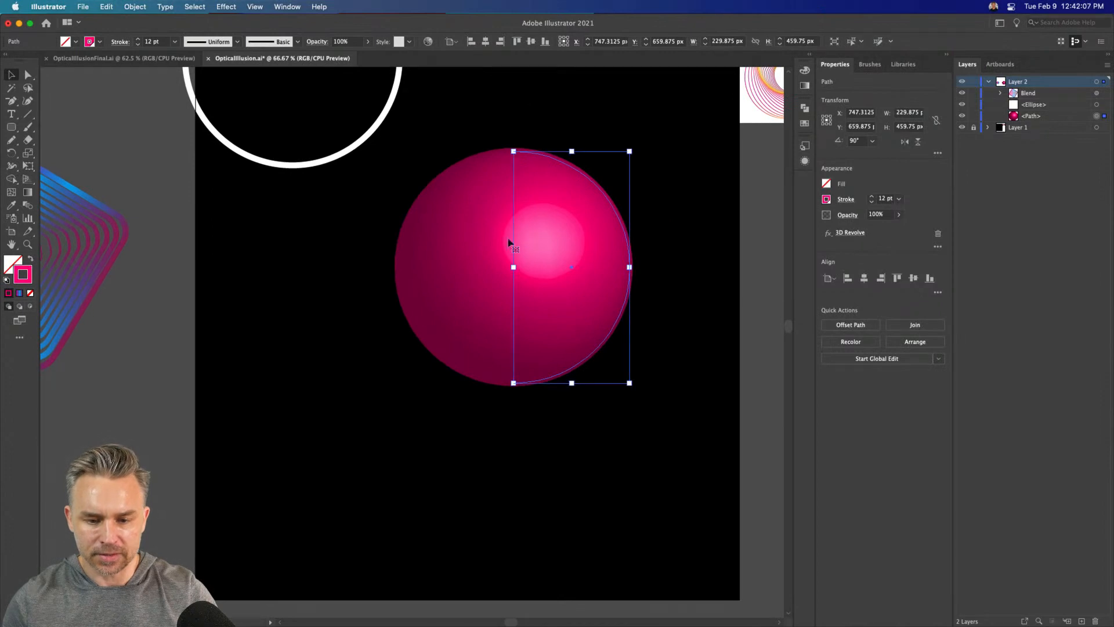
drag(496, 217, 505, 271)
Add a new layer above Layer 2, and hide Layer 2 and Layer 1
click(1081, 621)
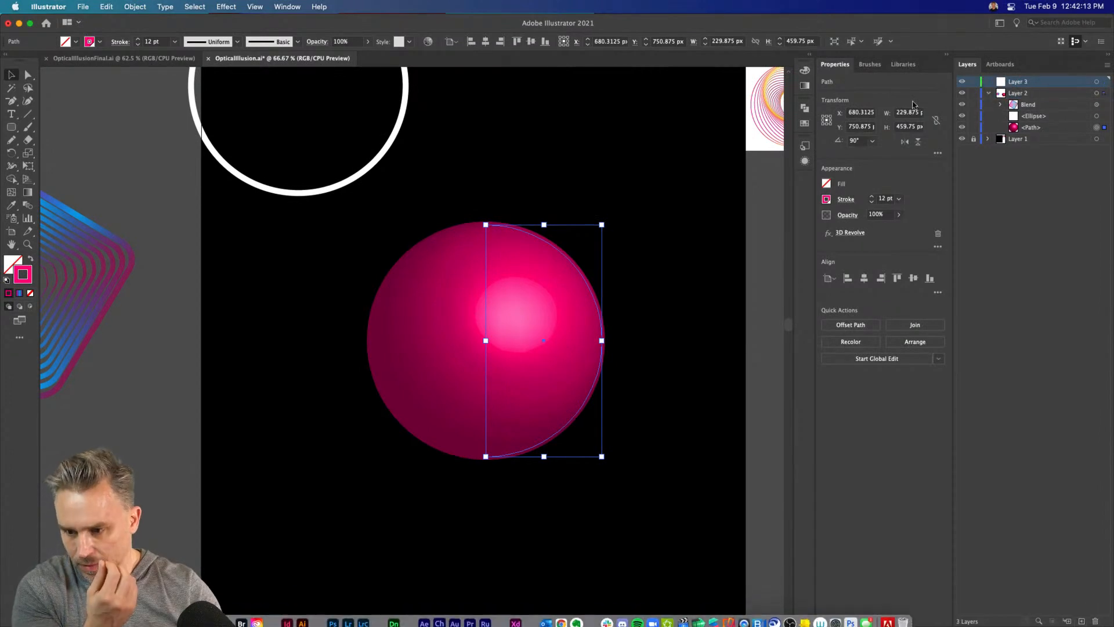
click(961, 94)
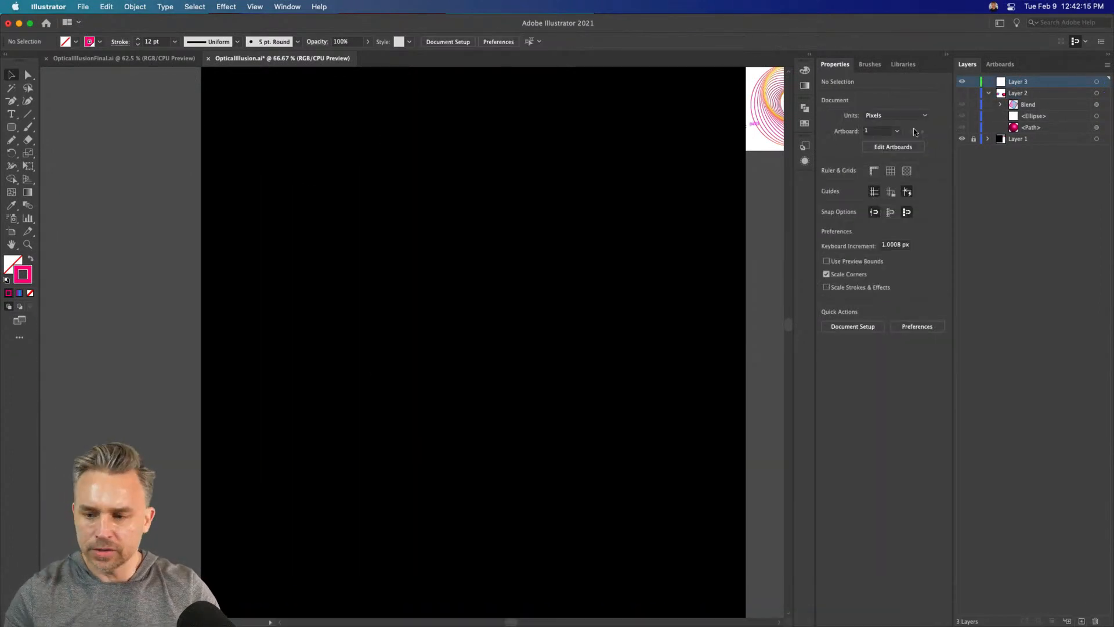
click(962, 139)
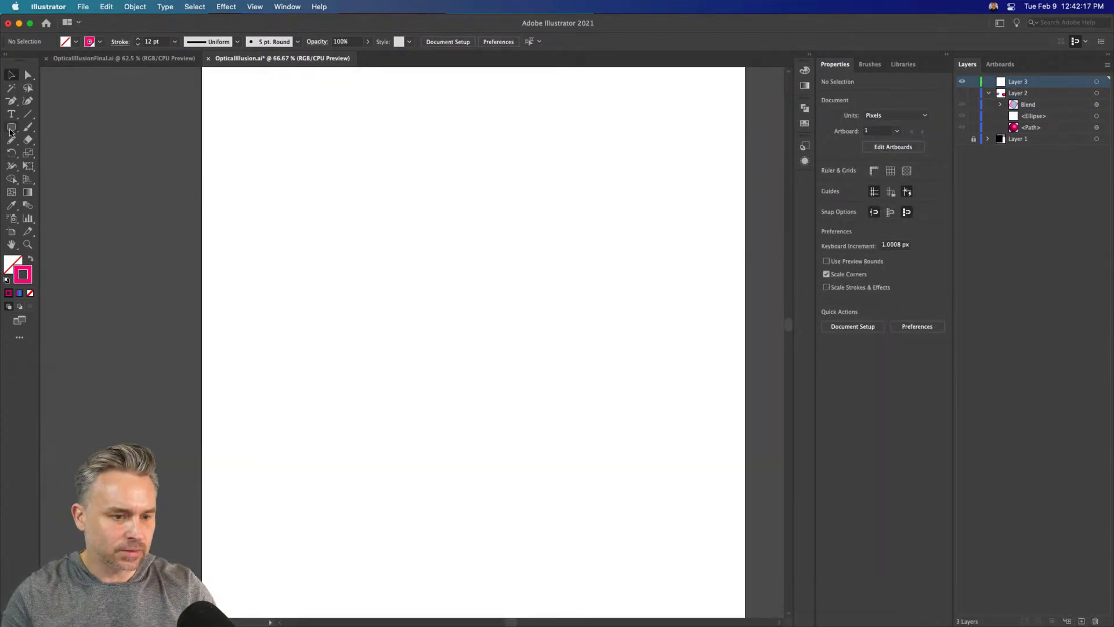
Draw a 52 px square at about X 129, Y 643 px with fill 000000 and no stroke
drag(10, 133, 46, 129)
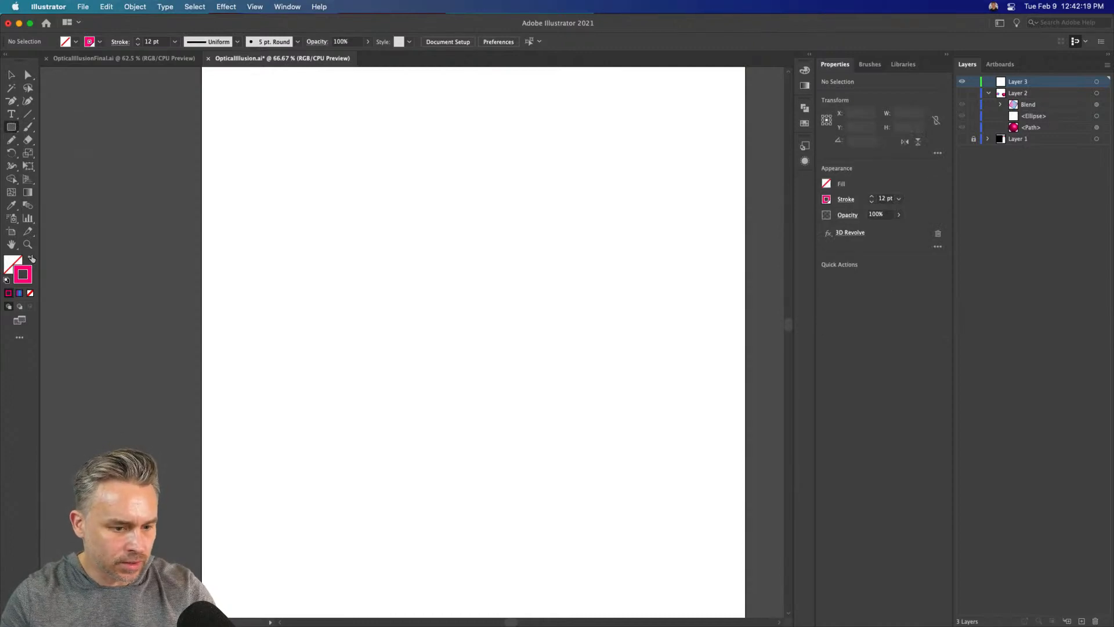
click(30, 259)
double_click(13, 264)
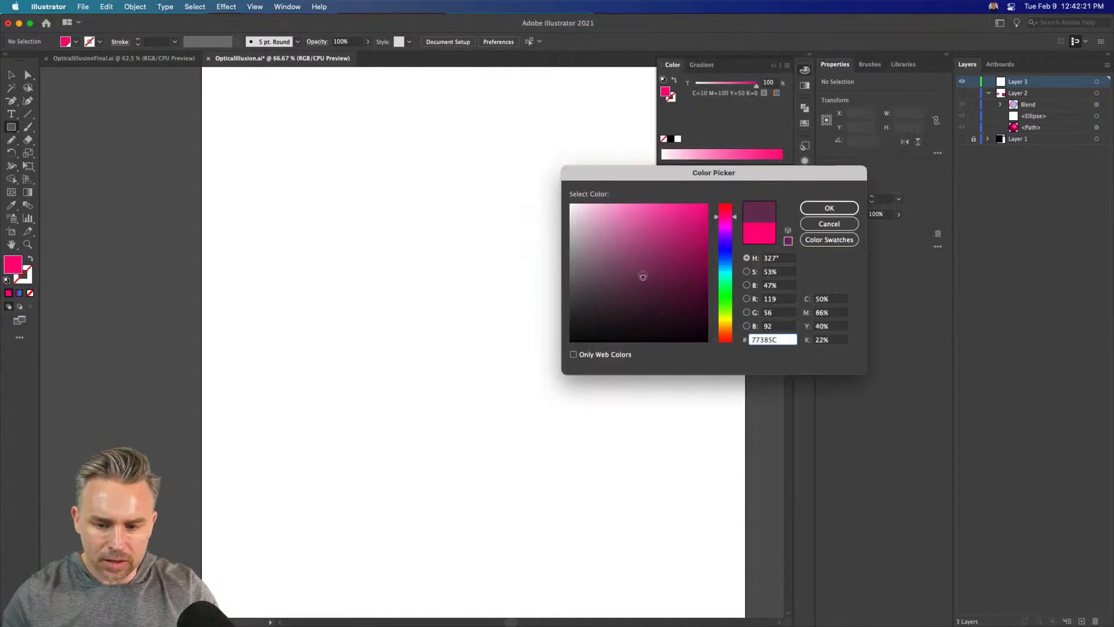
text(000000)
key(Return)
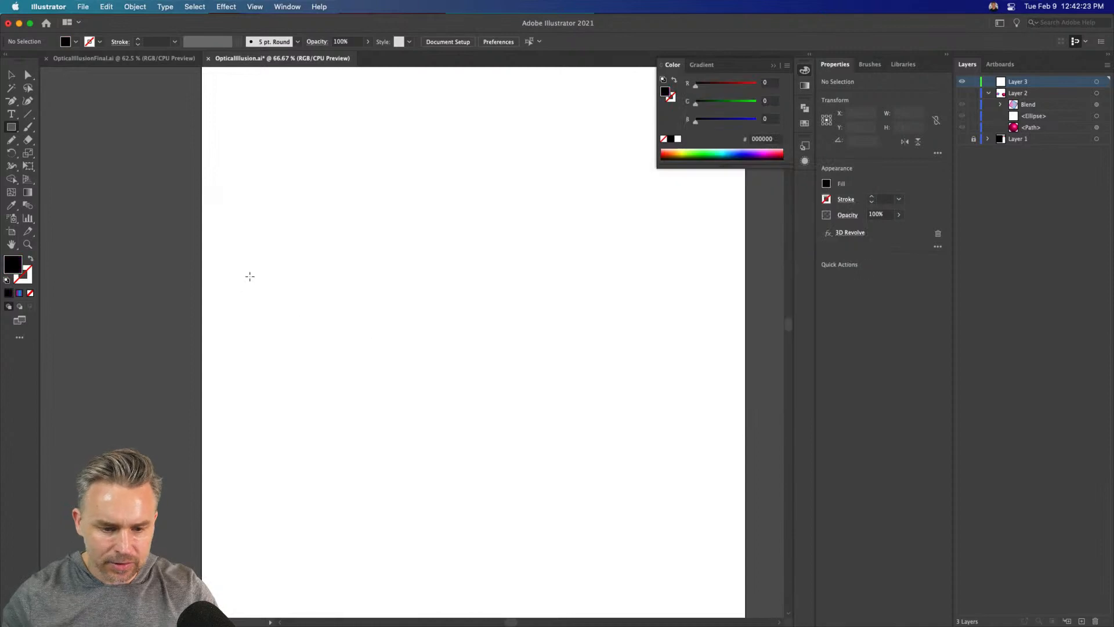
drag(253, 273, 281, 300)
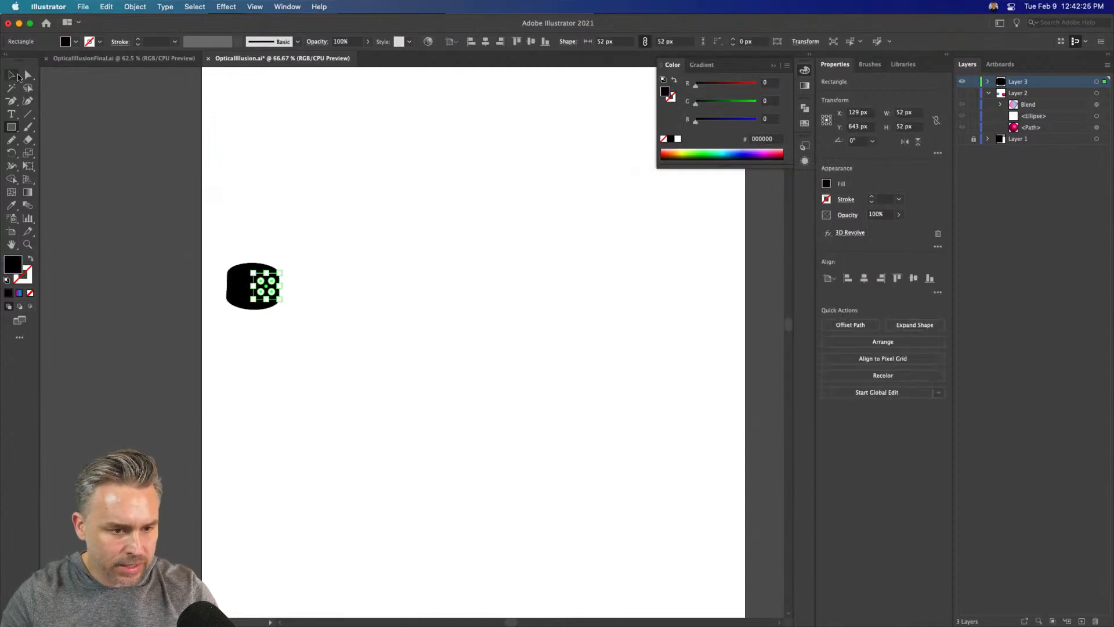
Reduce the black square to its basic appearance, removing the inherited 3D Revolve effect
click(812, 68)
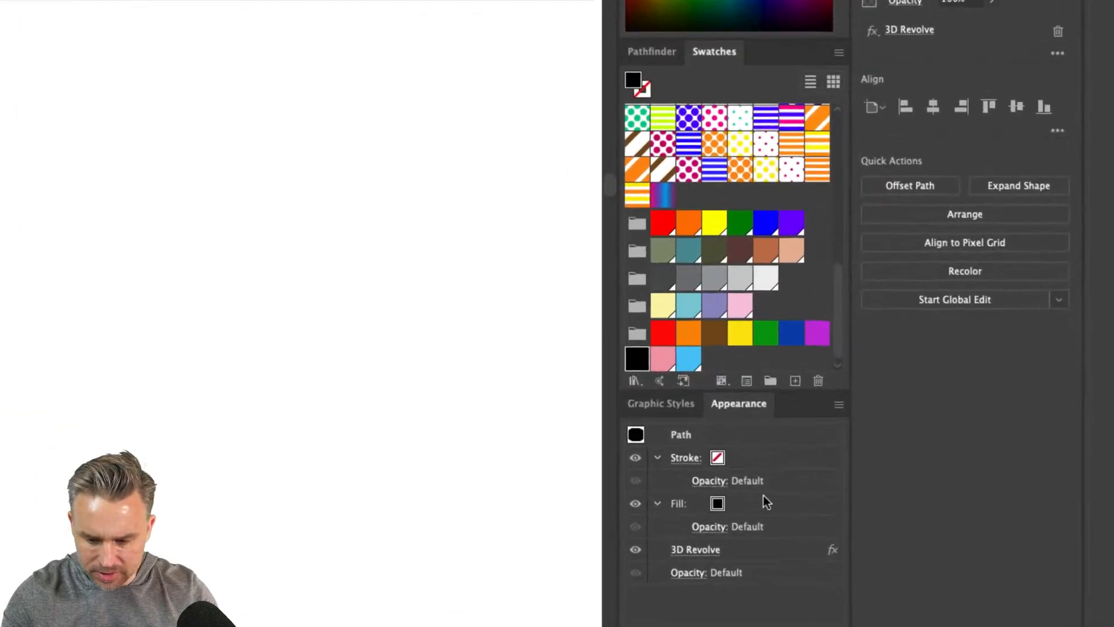
click(807, 455)
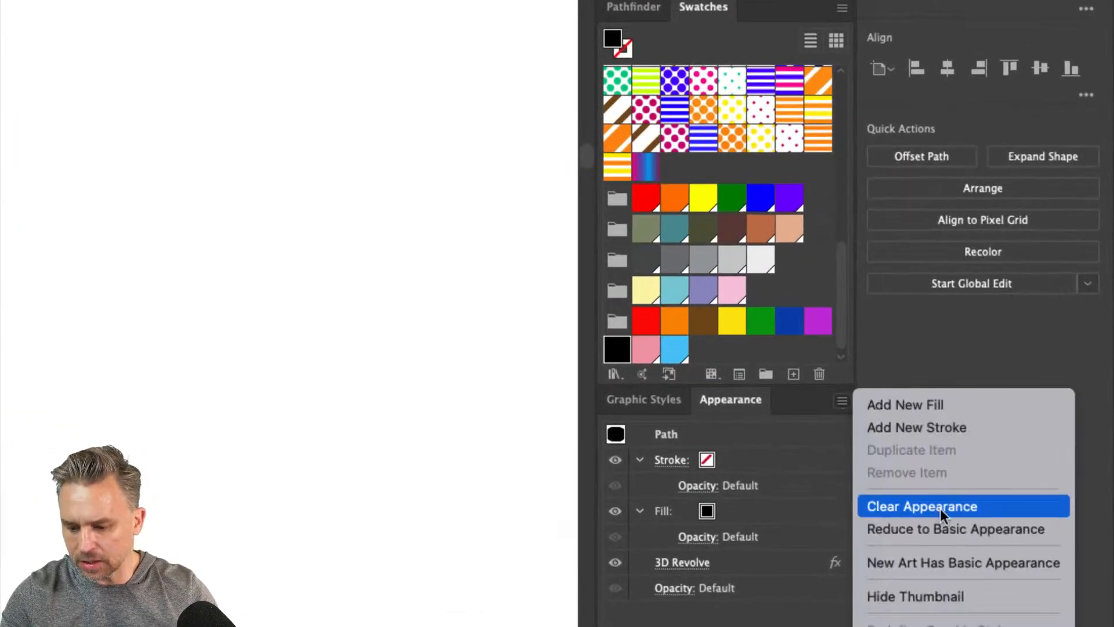
click(944, 526)
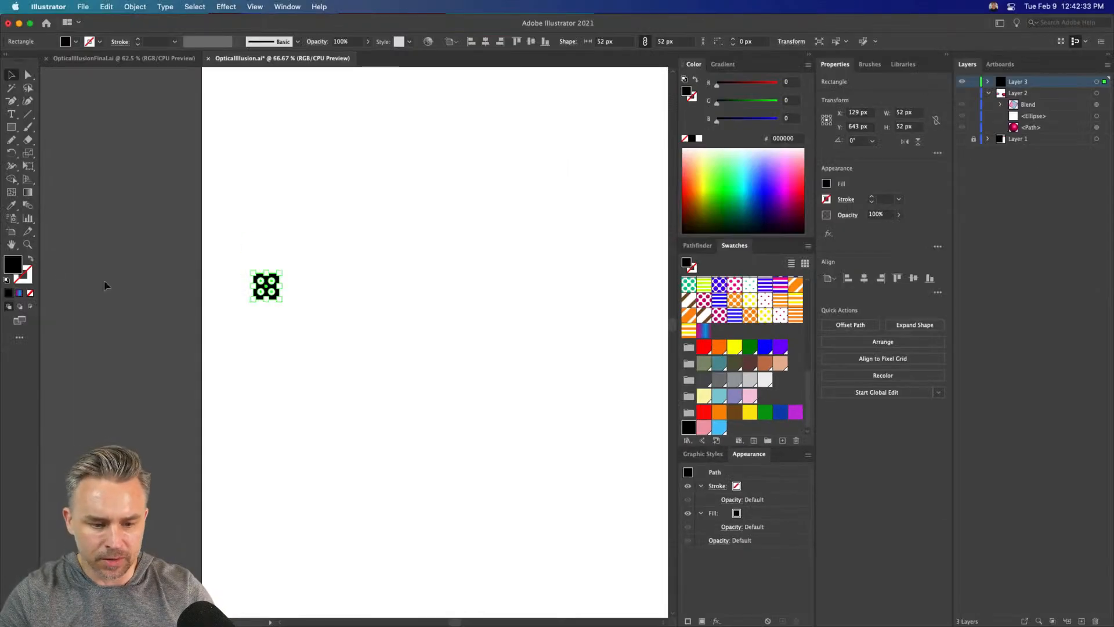
Duplicate the black square horizontally, placing the copy flush against it at X 181 px
key(super+equal)
key(super+equal)
key(super+equal)
key(super+equal)
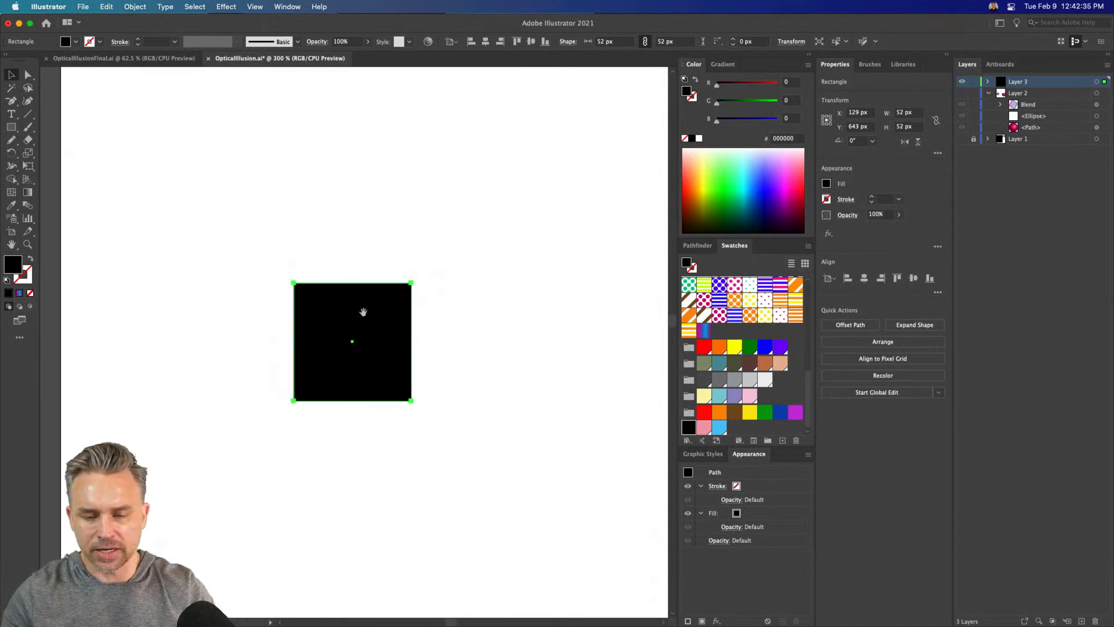
drag(363, 312, 242, 226)
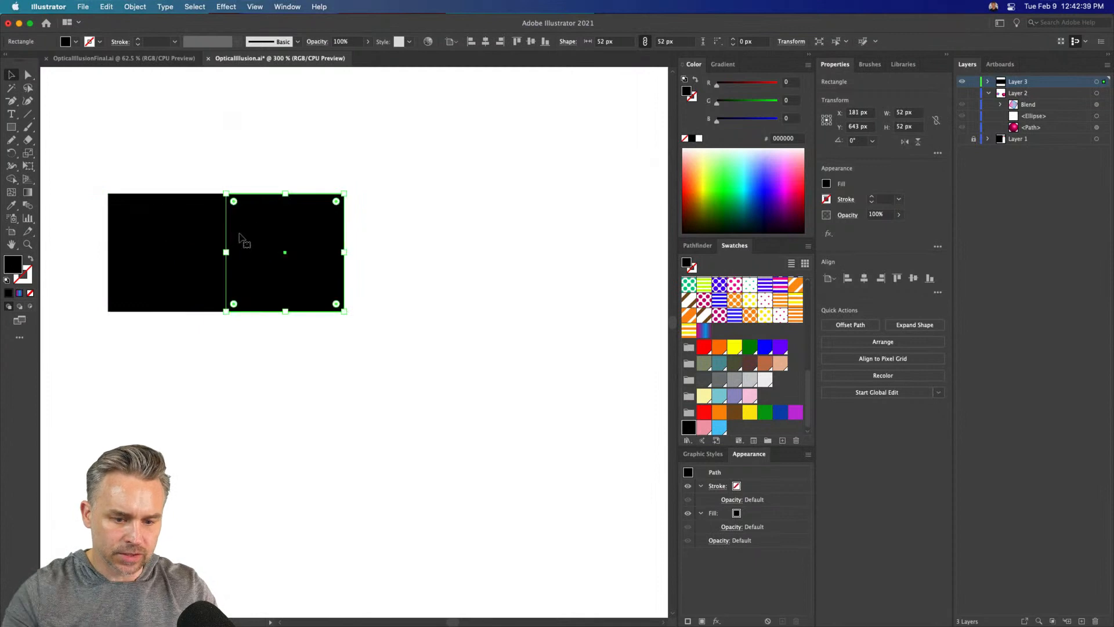
Repeat the duplication until the black squares form a continuous row of 15, ending at X 857 px
key(super+d)
key(super+minus)
key(super+minus)
key(super+minus)
key(super+minus)
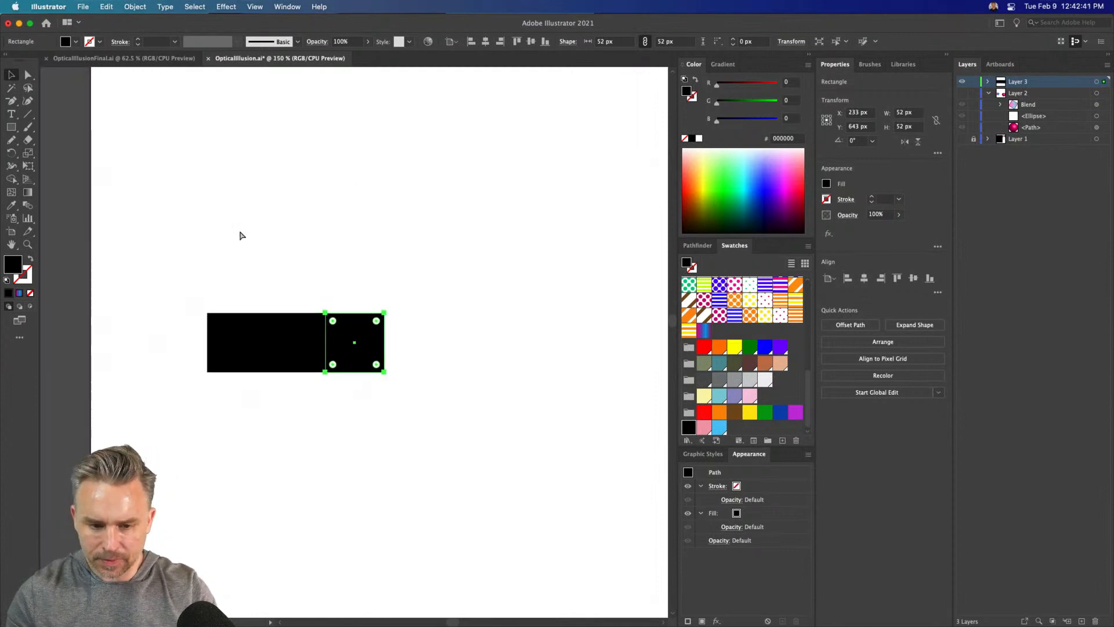
key(super+d)
key(super+d)
key(super+d)
key(super+d)
key(super+d)
key(super+d)
key(super+d)
key(super+d)
key(super+d)
key(super+d)
key(super+d)
key(super+d)
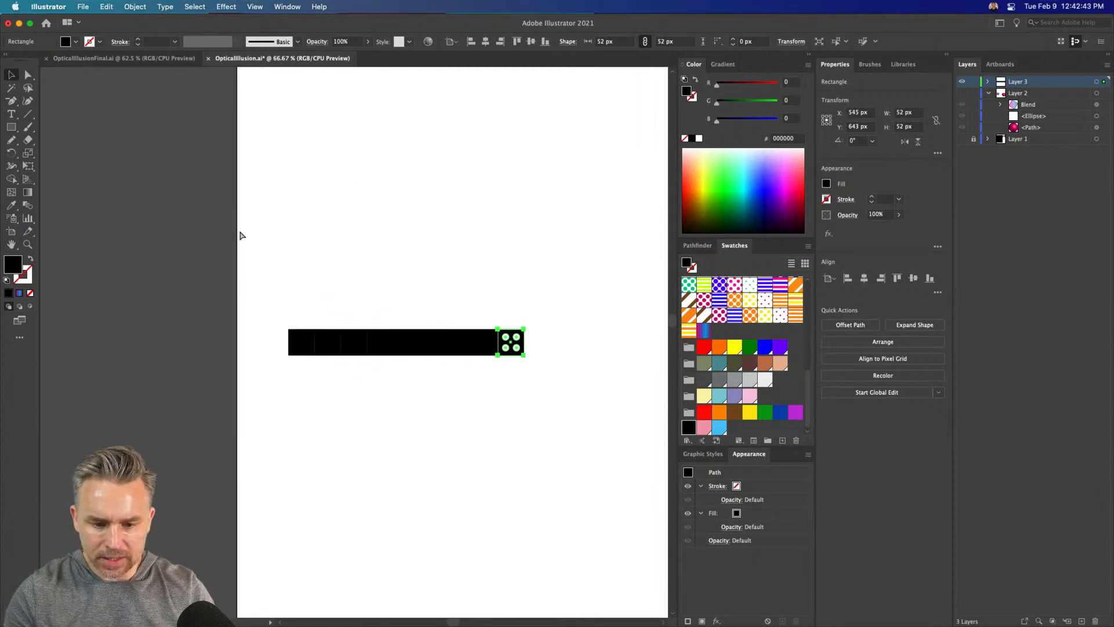
scroll(308, 230, right, 2)
scroll(308, 230, down, 1)
scroll(308, 229, right, 2)
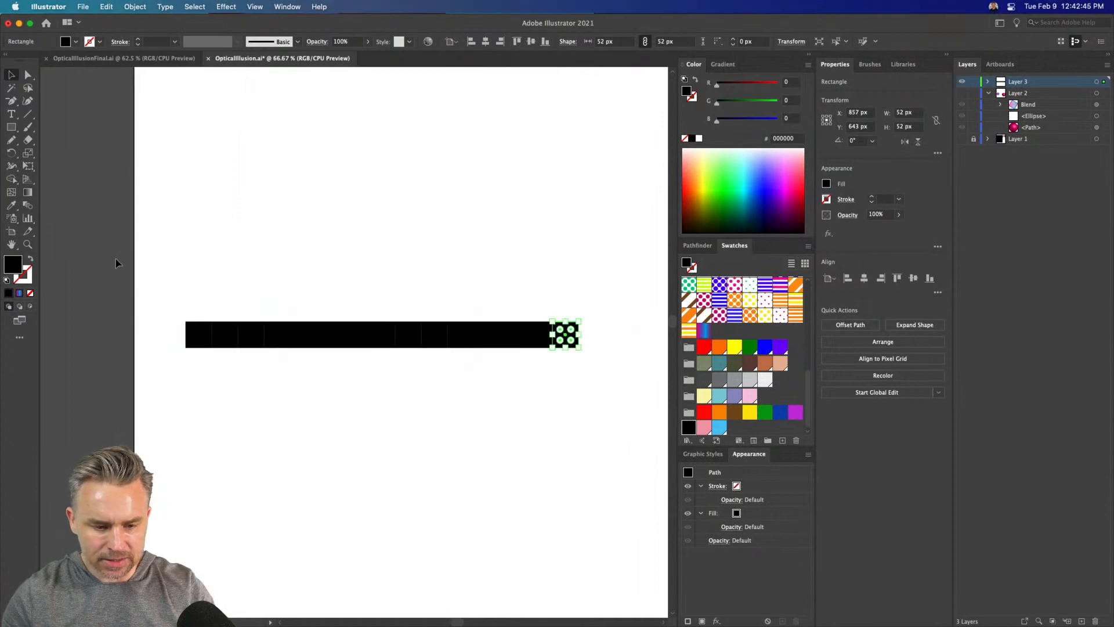
Delete every second square in the row, starting with the second, so eight evenly spaced black squares remain
drag(145, 269, 622, 436)
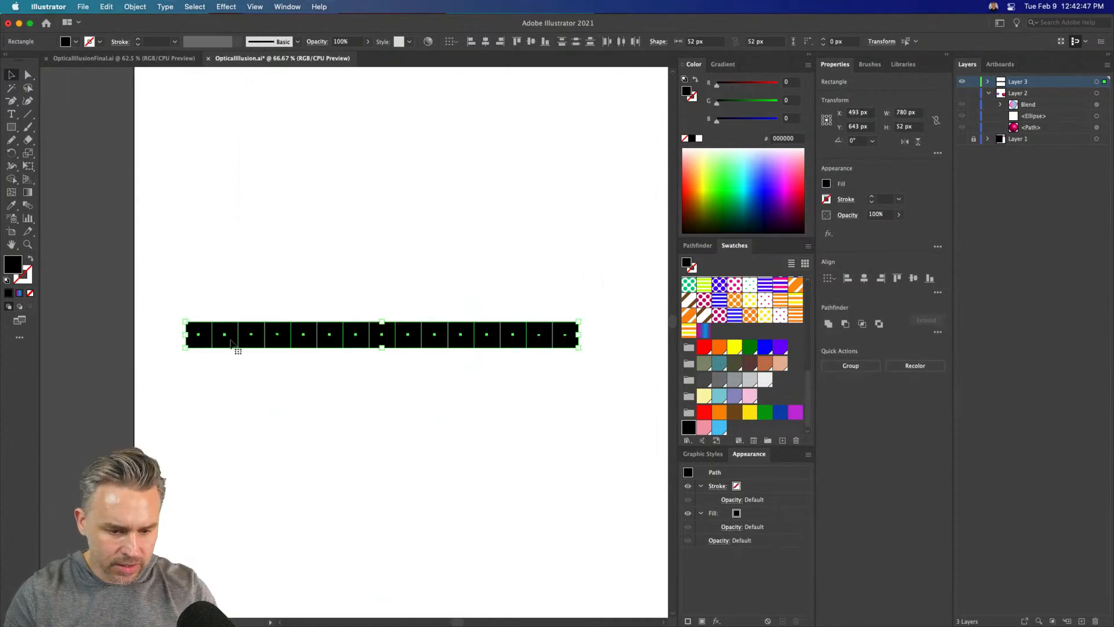
click(209, 315)
click(225, 335)
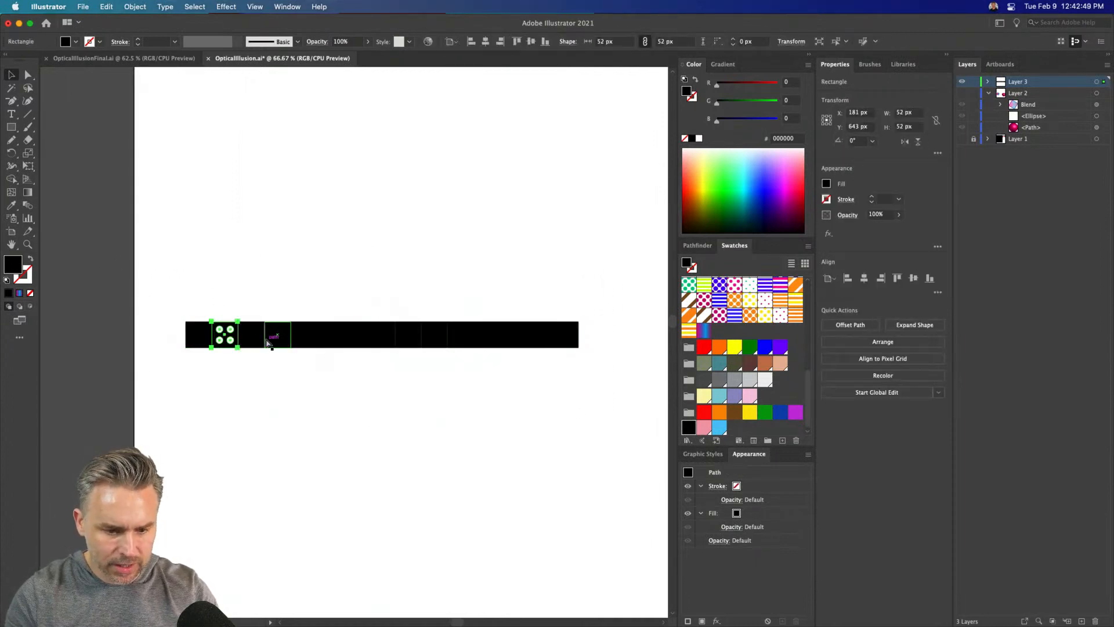
click(270, 342)
shift+click(221, 344)
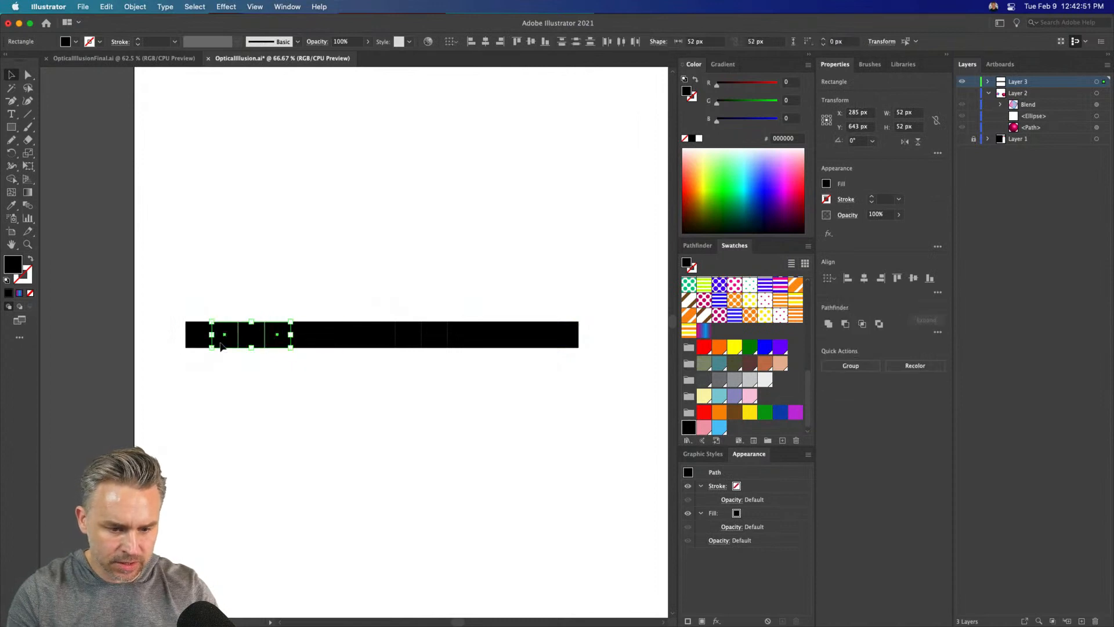
shift+click(321, 343)
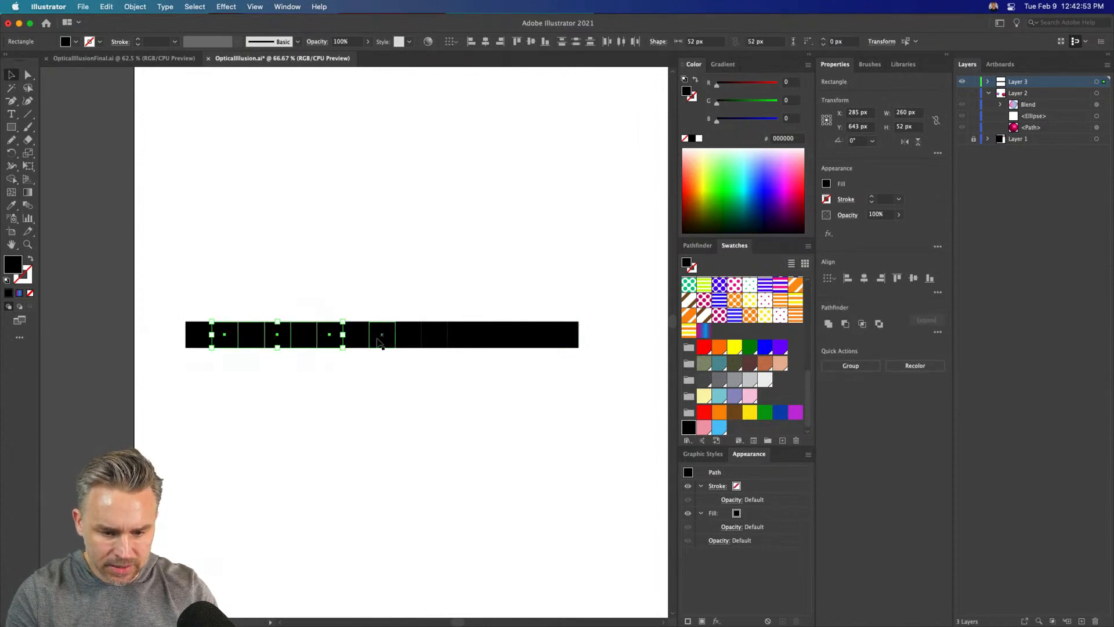
shift+click(380, 344)
shift+click(434, 343)
shift+click(488, 342)
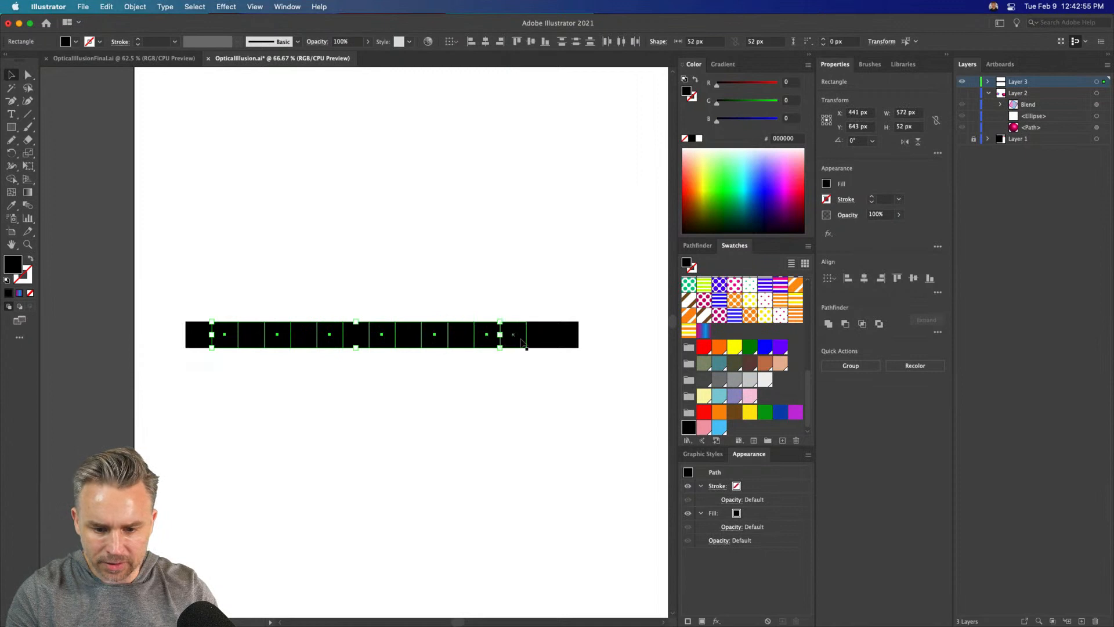
shift+click(541, 343)
key(Delete)
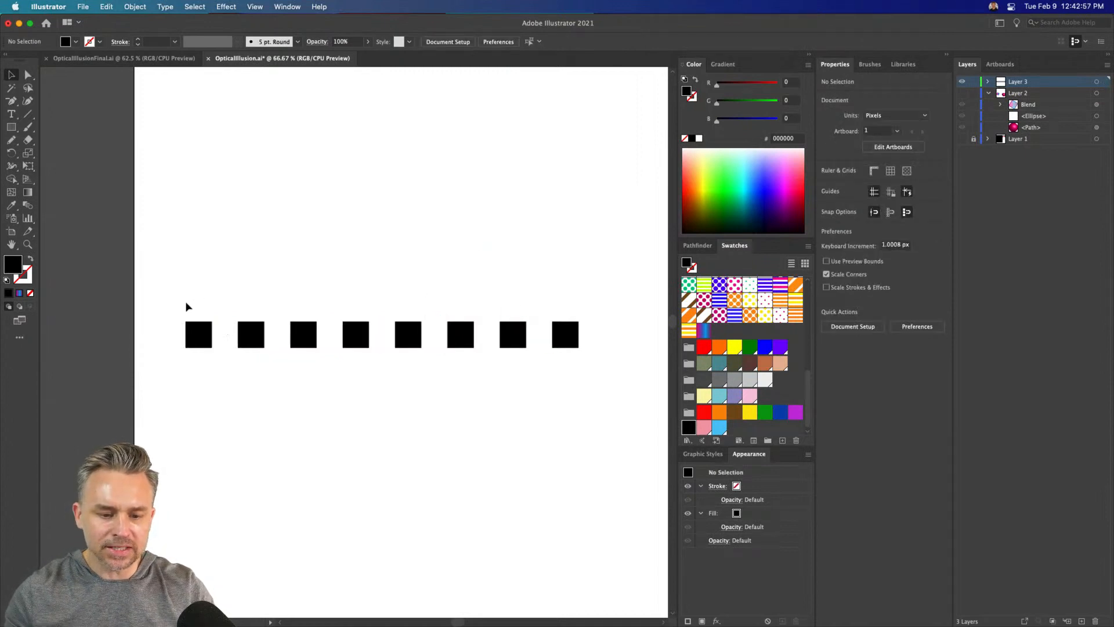
Copy the row of squares directly beneath at Y 696 px and shift it one square sideways into a checkerboard
drag(174, 281, 656, 409)
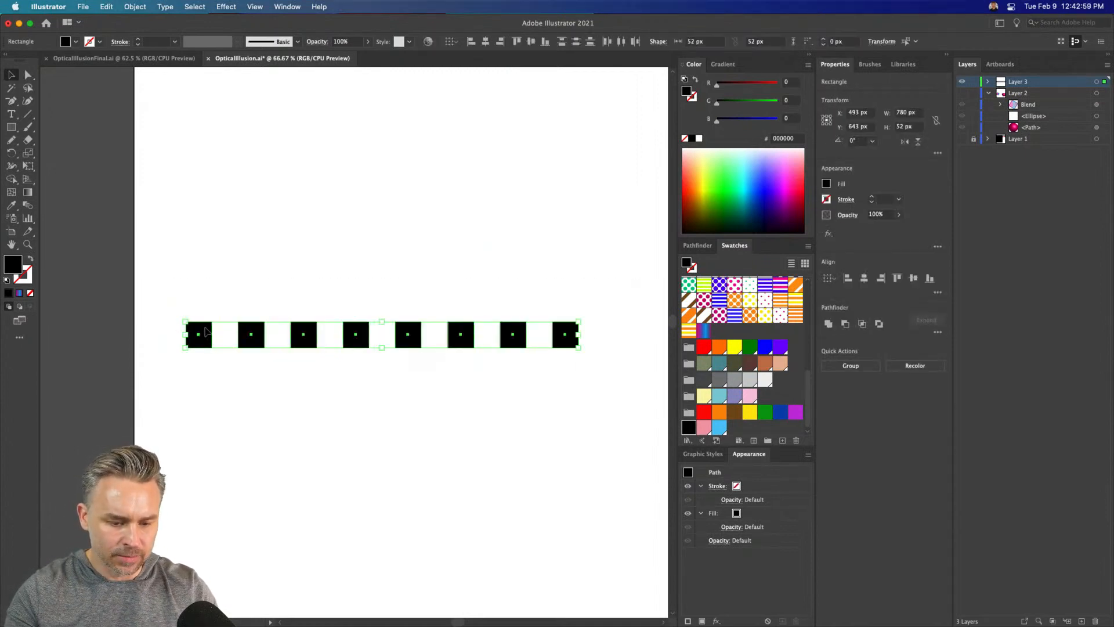
drag(206, 331, 204, 357)
key(shift+Right)
key(shift+Right)
key(shift+Right)
key(shift+Right)
key(shift+Right)
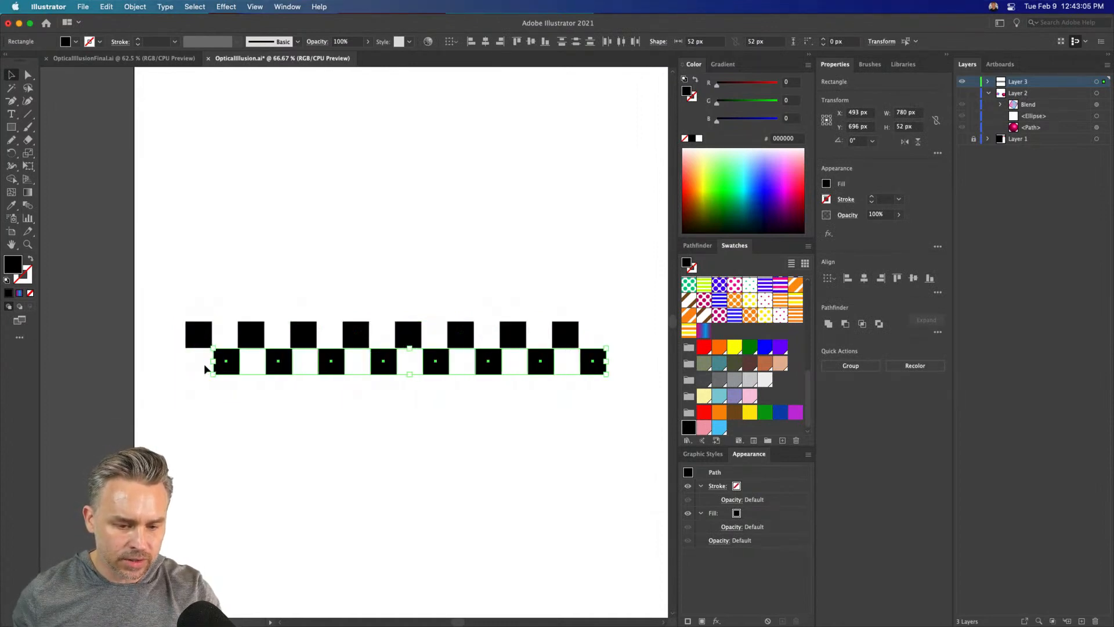
key(Left)
key(Left)
Copy both checkerboard rows together and place the copy directly beneath them at Y 774.5 px
drag(158, 281, 631, 419)
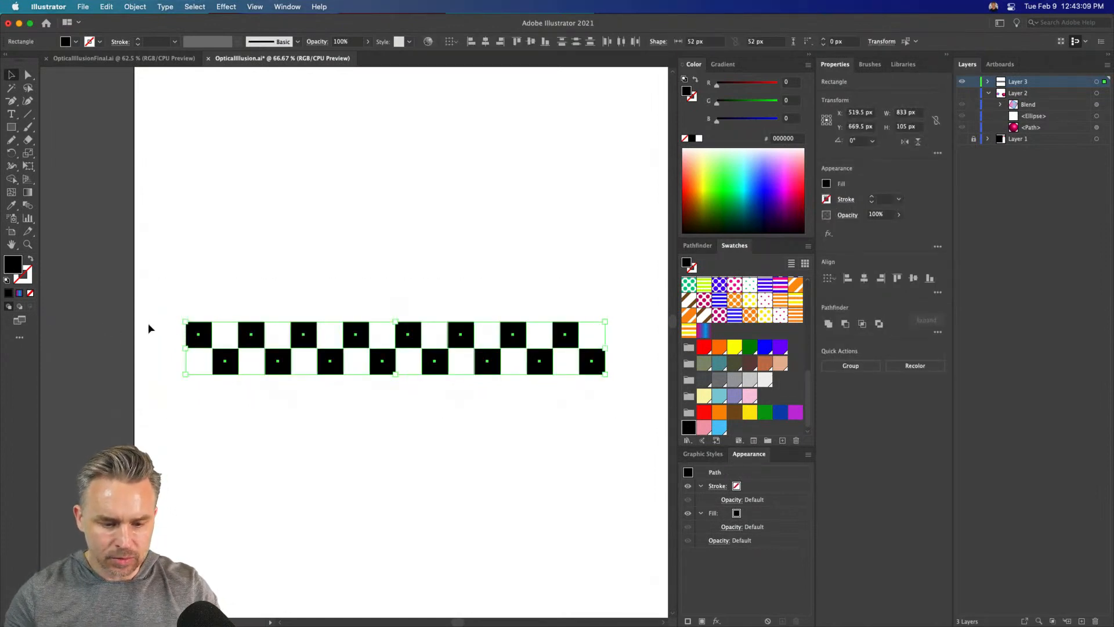
click(201, 287)
drag(157, 356, 746, 427)
drag(120, 283, 552, 413)
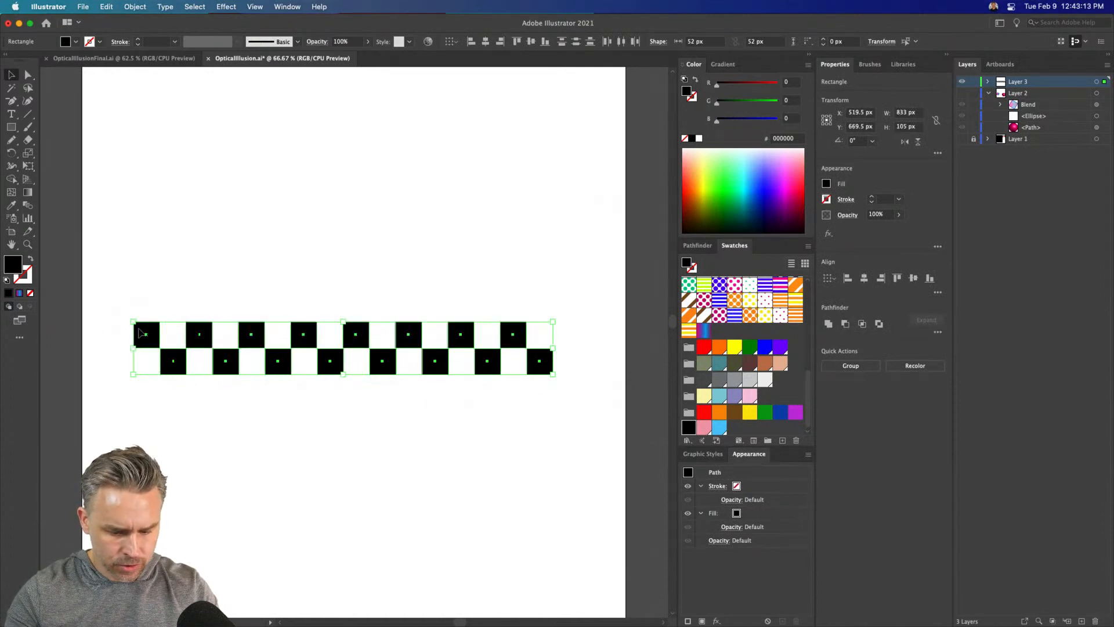
drag(139, 333, 137, 387)
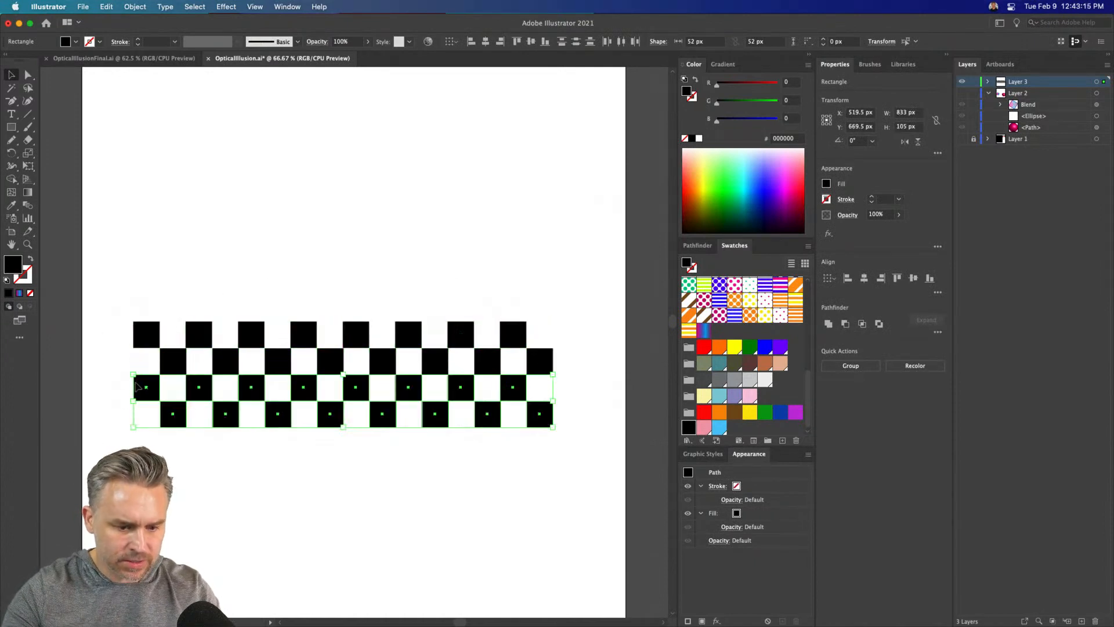
Repeat the two-row duplication downward until the checkerboard has 14 rows, with the last pair at Y 1299.5 px
scroll(338, 224, down, 2)
scroll(338, 224, left, 3)
key(super+d)
key(super+d)
key(super+d)
key(super+d)
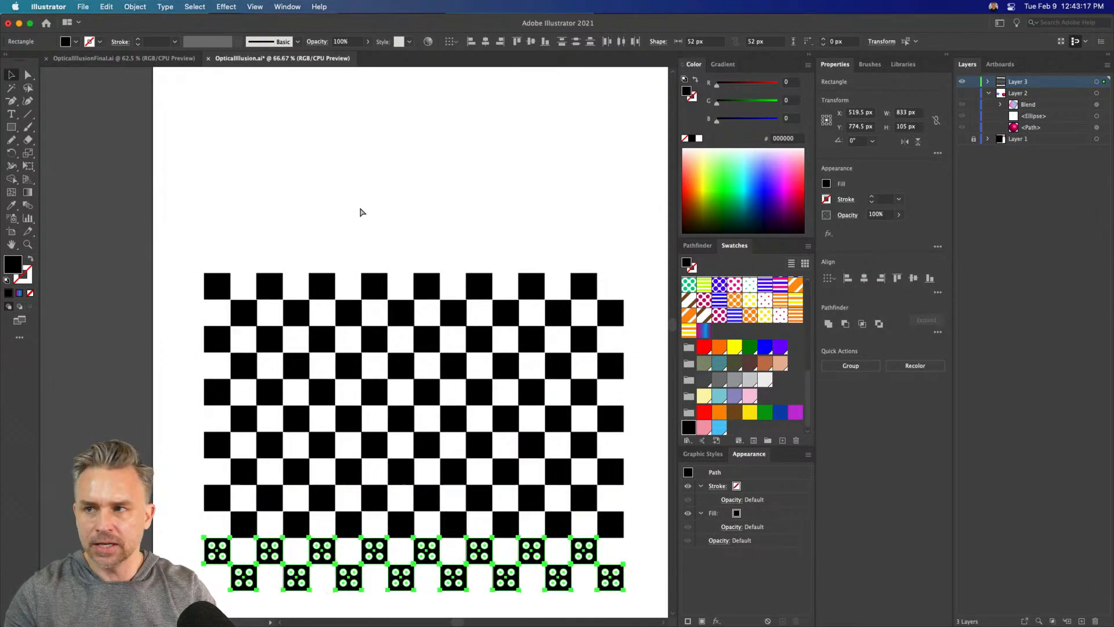
key(super+d)
Select the whole checkerboard and move it up on the artboard to X 520.5 px, Y 858.5 px
scroll(368, 244, down, 4)
scroll(368, 244, right, 2)
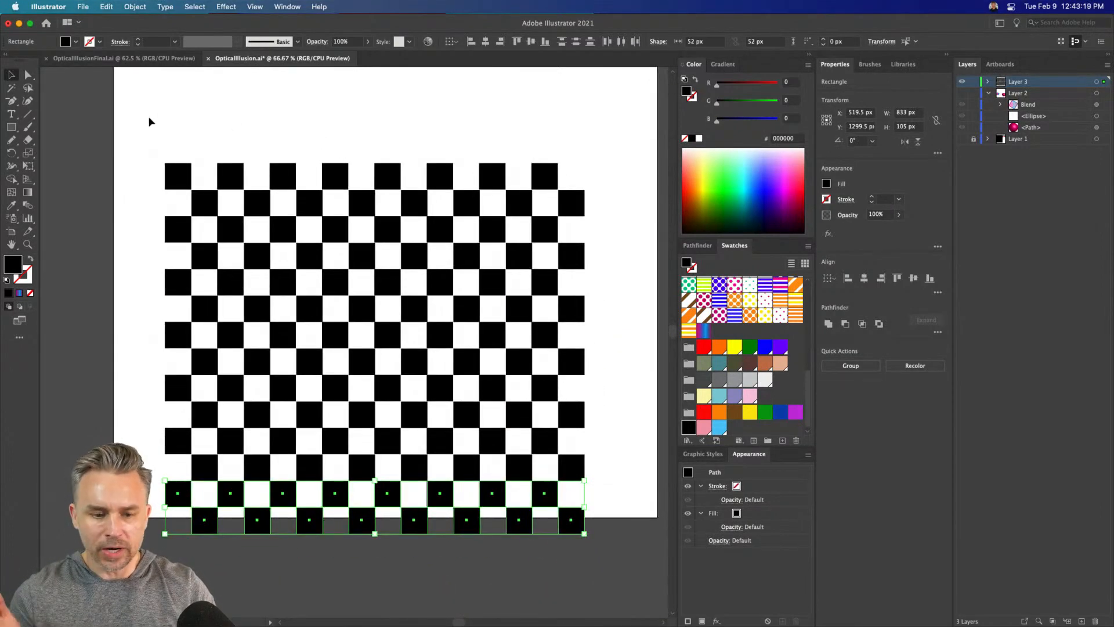
drag(132, 122, 658, 517)
drag(459, 260, 458, 198)
Save the checkerboard as a dynamic movie clip symbol, naming it with the owner's first name followed by "new checker"
click(294, 5)
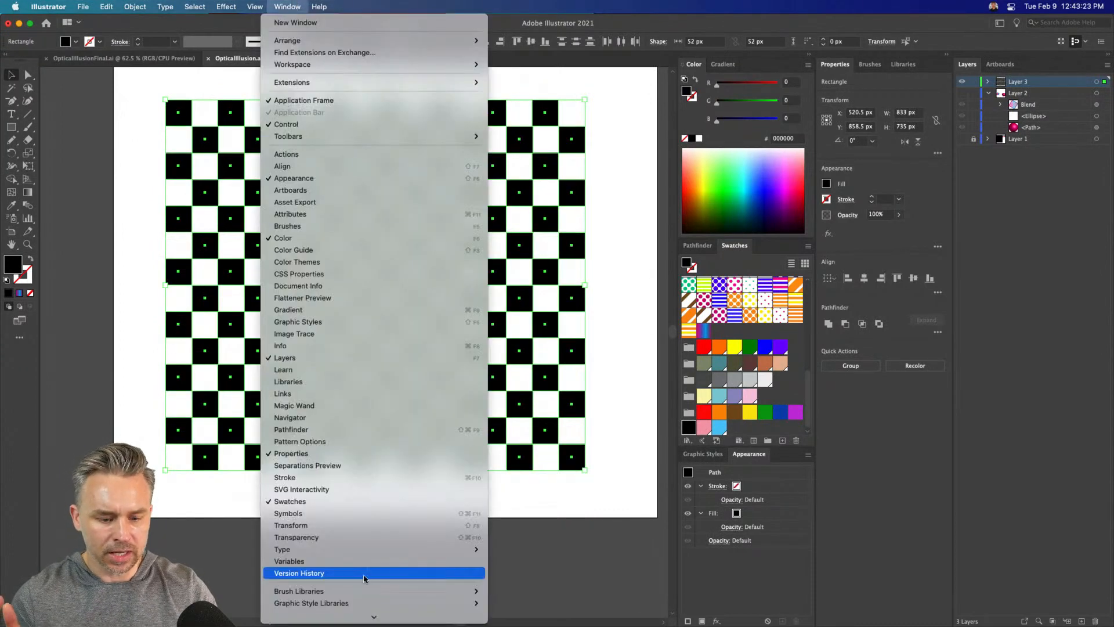
click(371, 513)
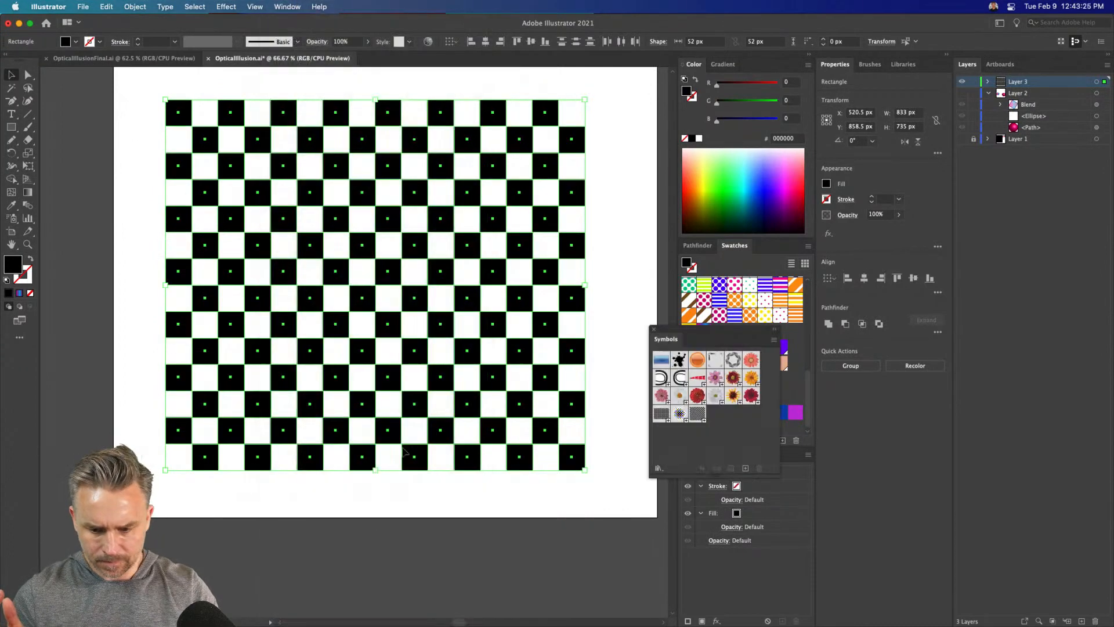
drag(683, 340, 530, 200)
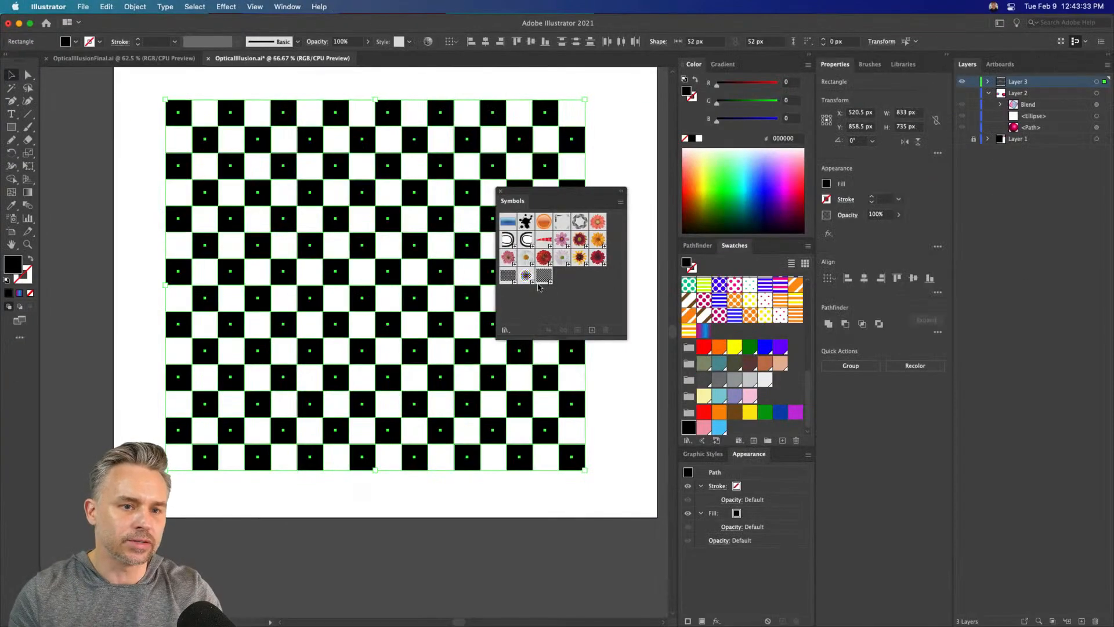
drag(465, 139, 558, 279)
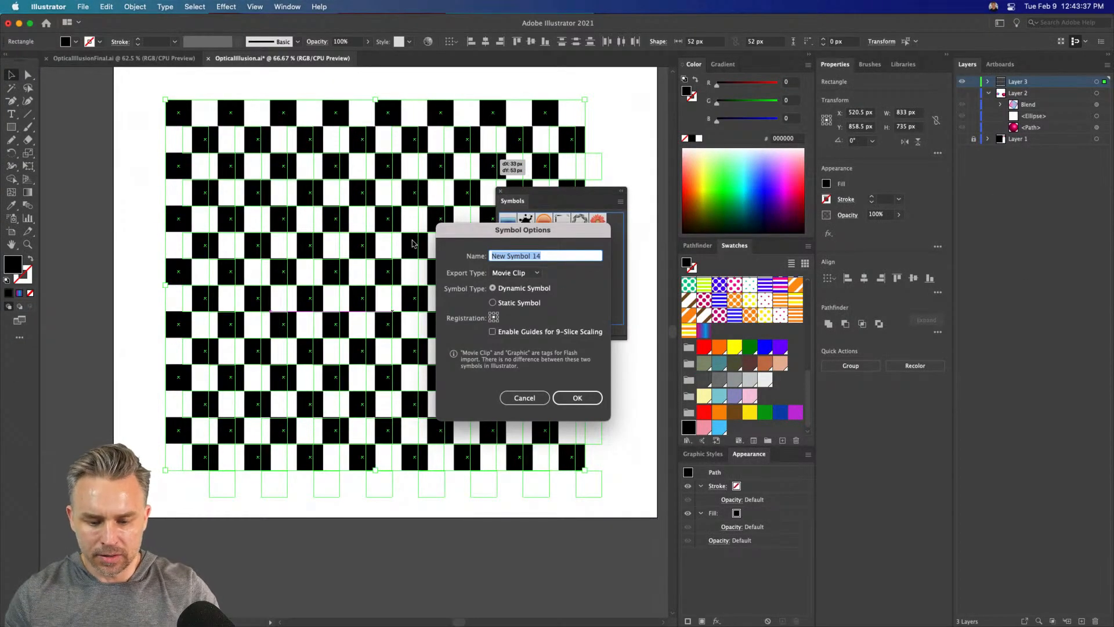
text(Paul)
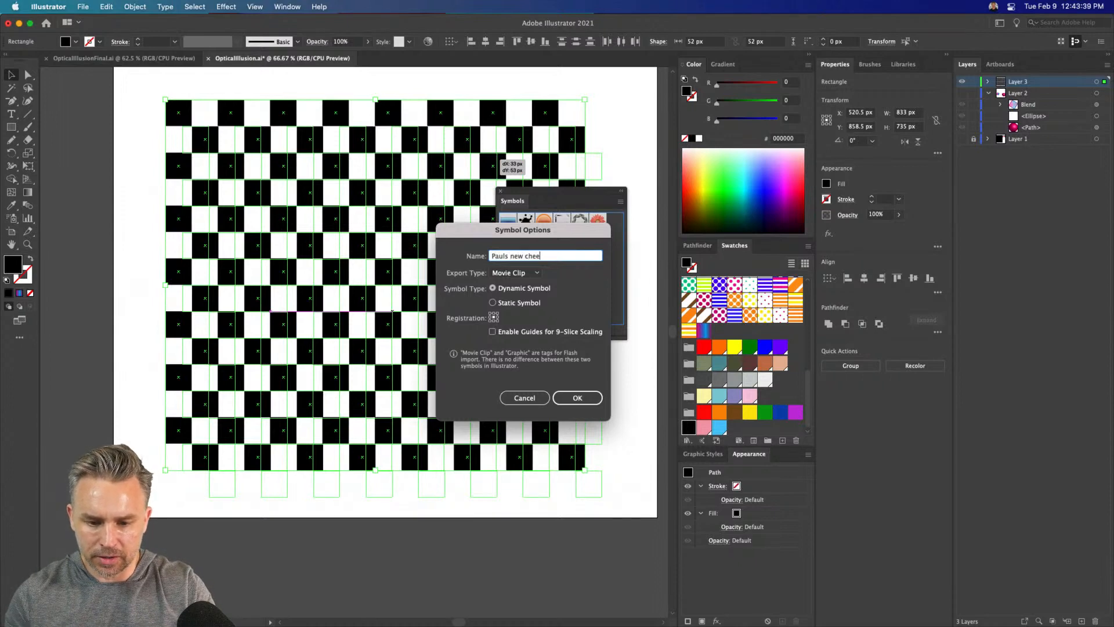
text(s new checker)
key(Return)
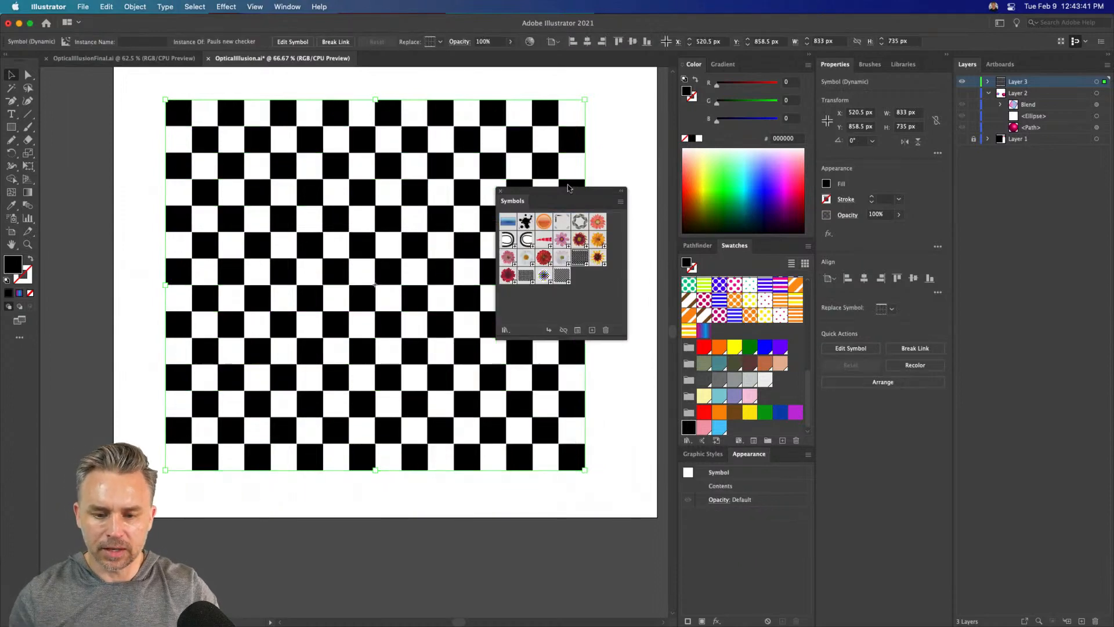
Delete the checkerboard symbol instance from the artboard and make Layer 2 visible again
drag(567, 189, 819, 190)
key(Delete)
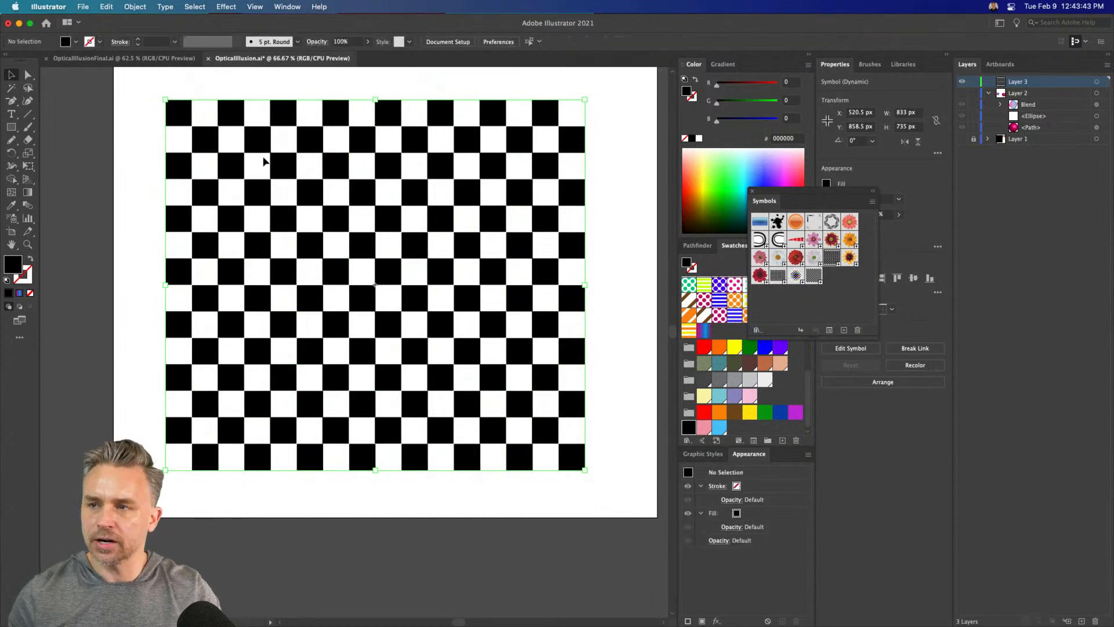
scroll(363, 259, down, 3)
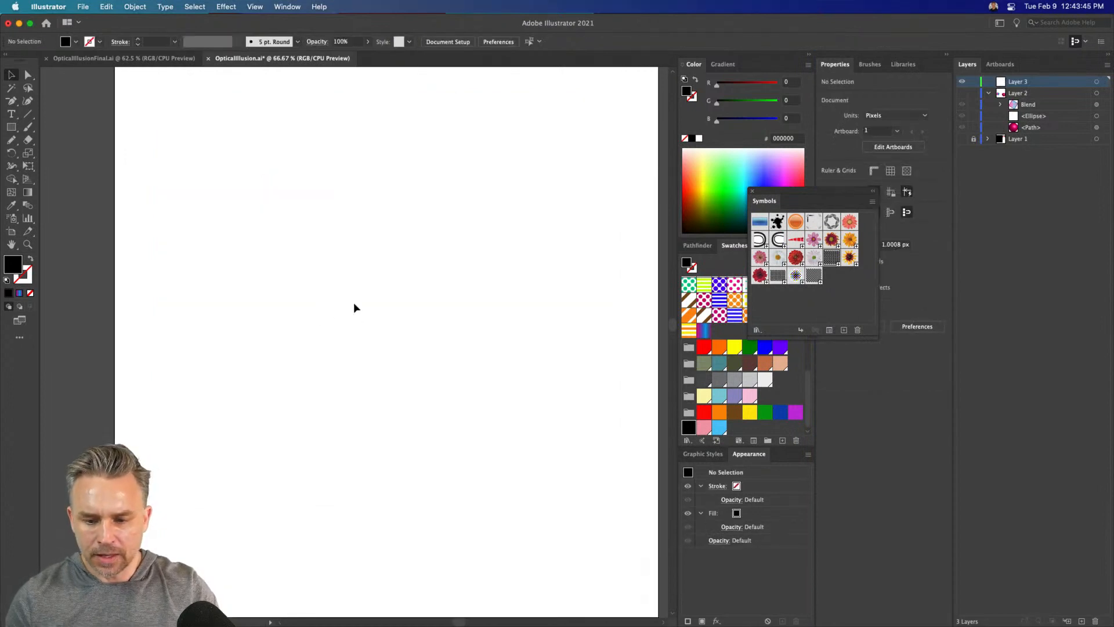
click(961, 94)
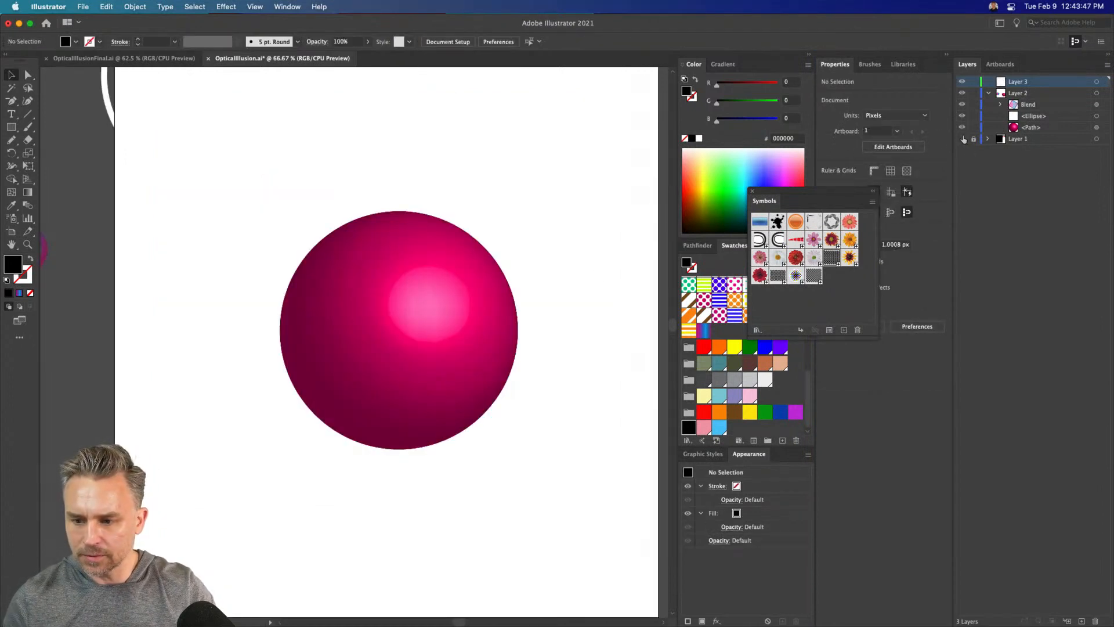
Select the pink sphere, reopen its 3D Revolve effect for editing and bring up its Map Art settings
click(365, 313)
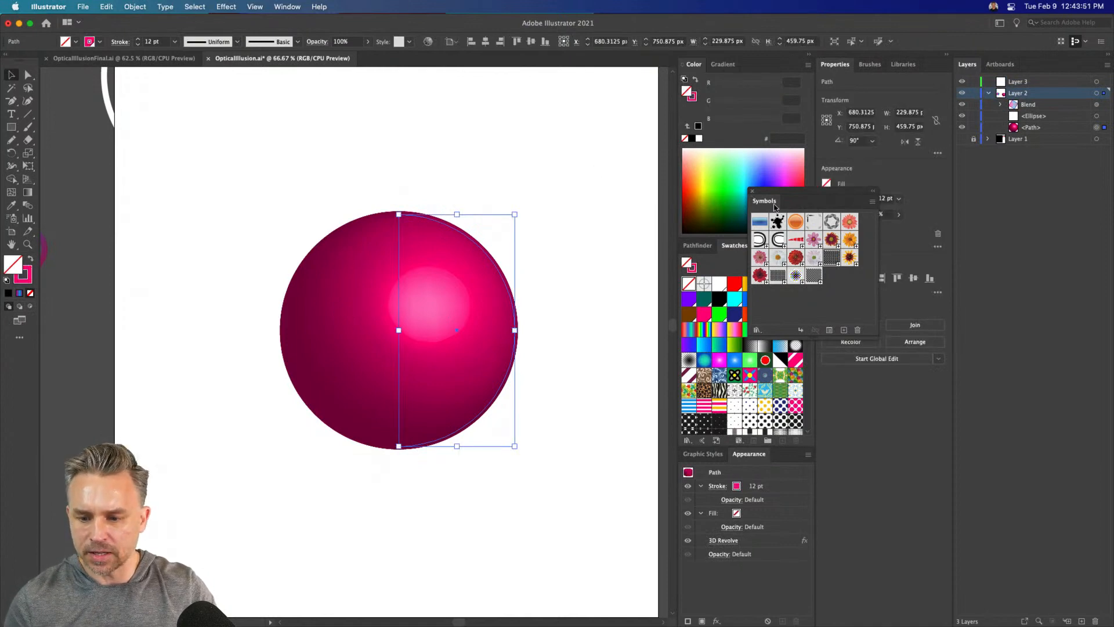
drag(775, 206, 588, 242)
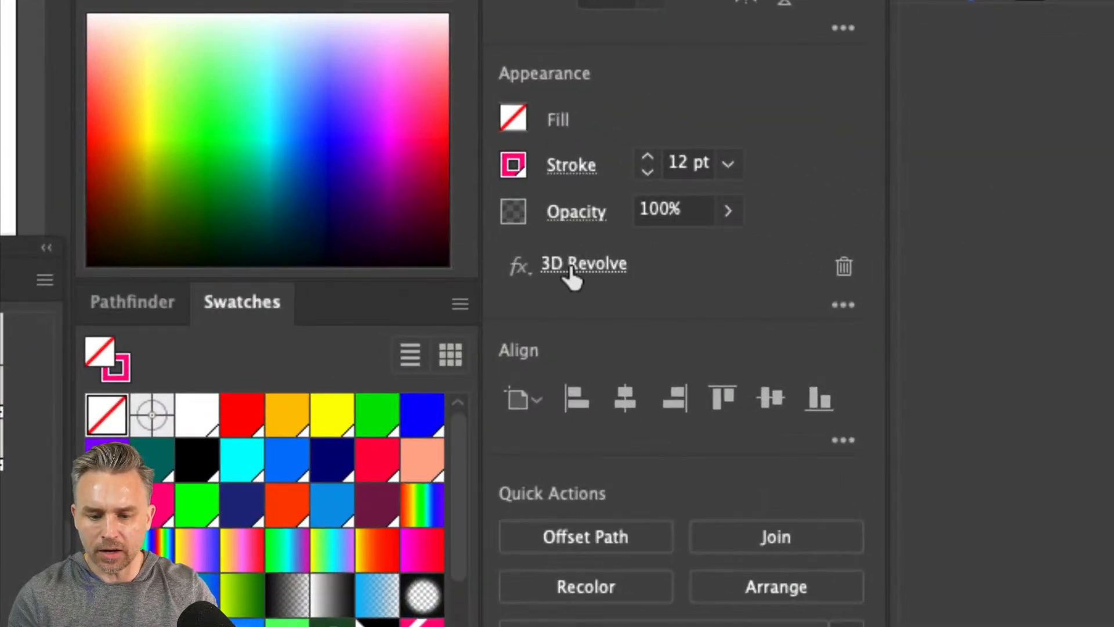
click(846, 233)
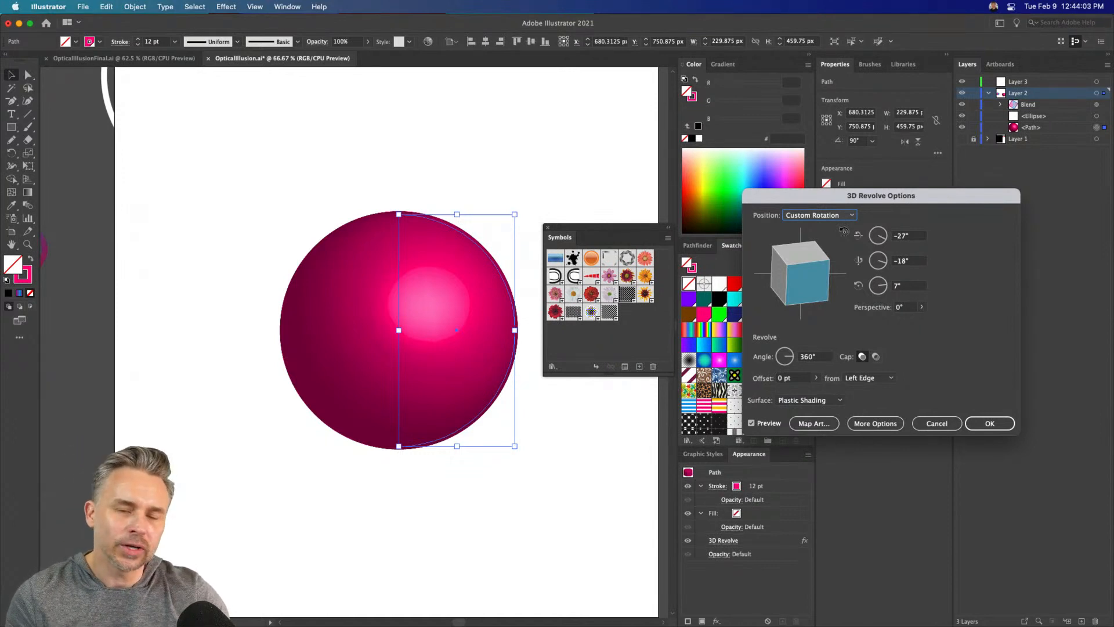
drag(803, 200, 601, 172)
click(612, 397)
drag(777, 196, 546, 184)
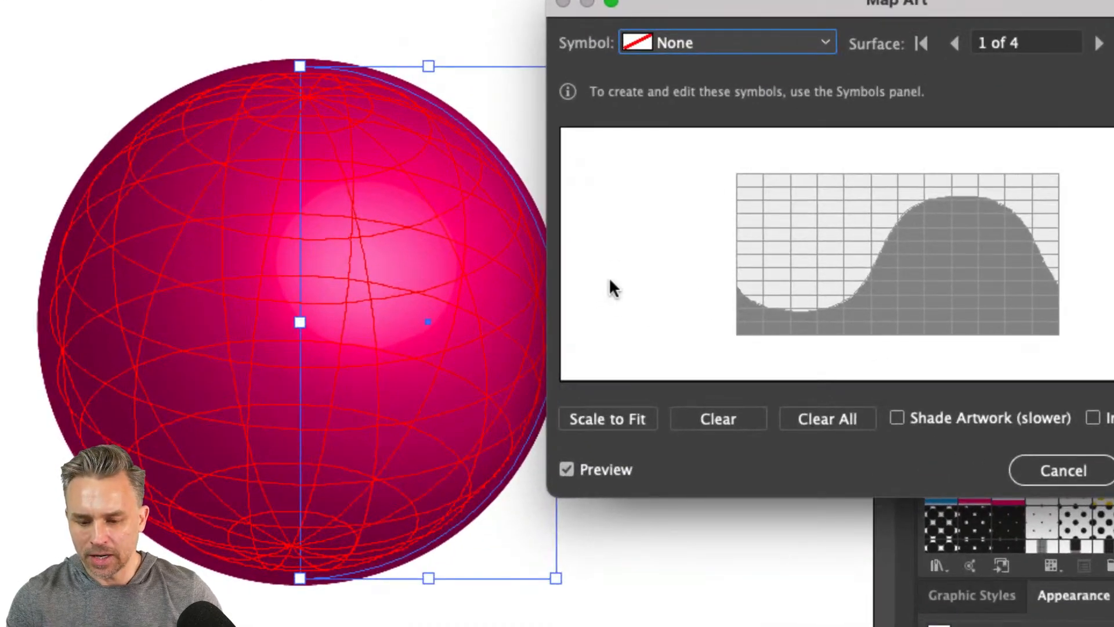
drag(677, 6, 605, 26)
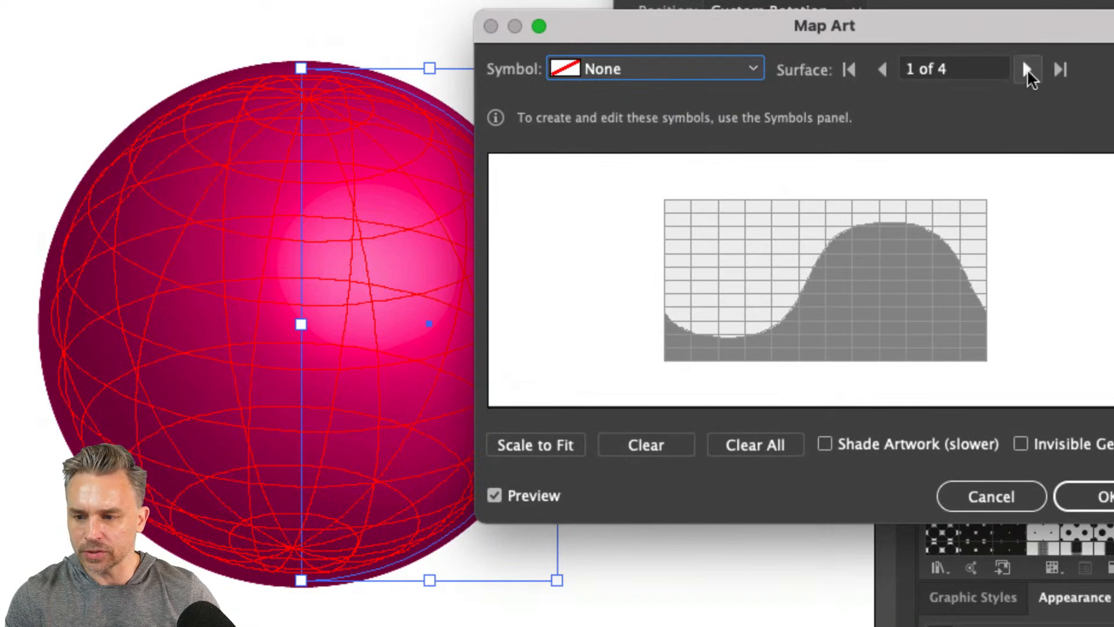
Step through the sphere's four mappable surfaces, checking which part of the sphere each one covers, and stop at surface 4
click(880, 70)
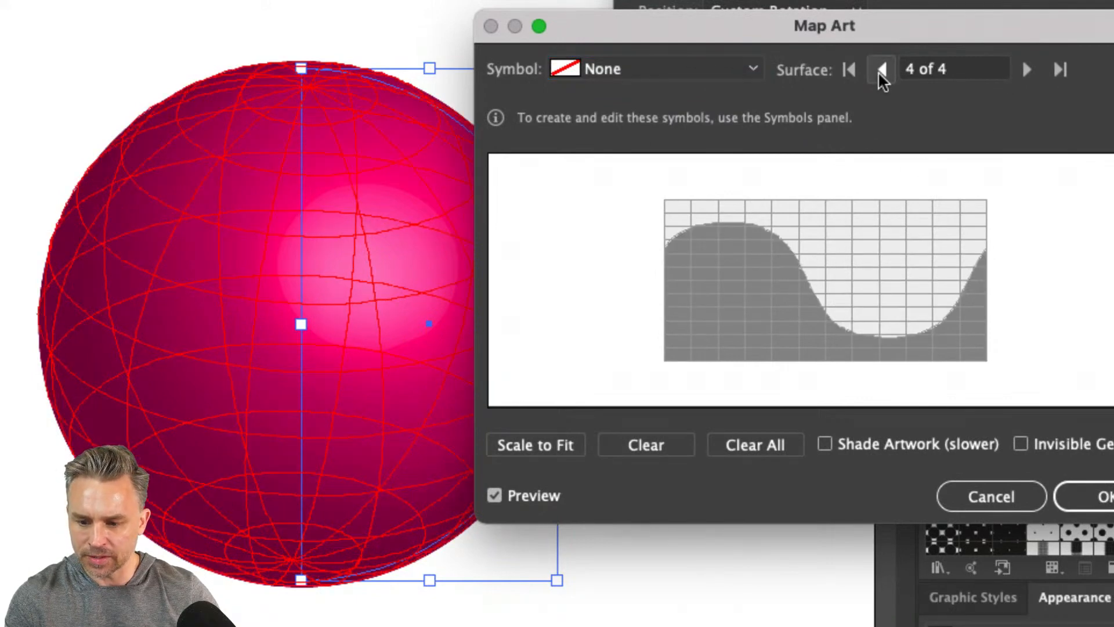
click(1026, 70)
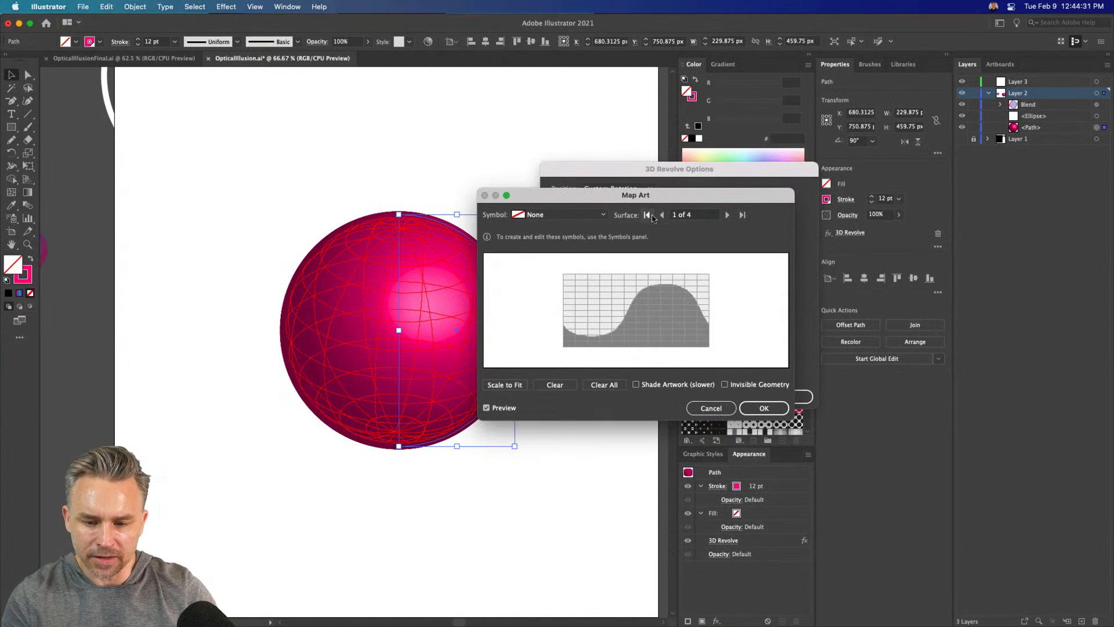
click(727, 215)
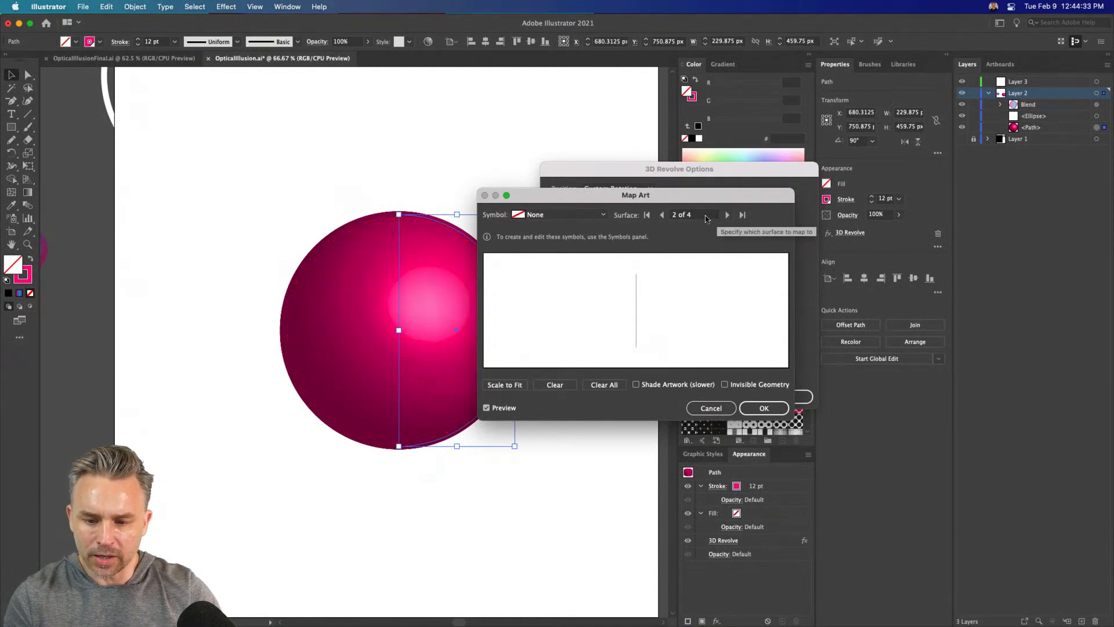
click(728, 214)
click(727, 215)
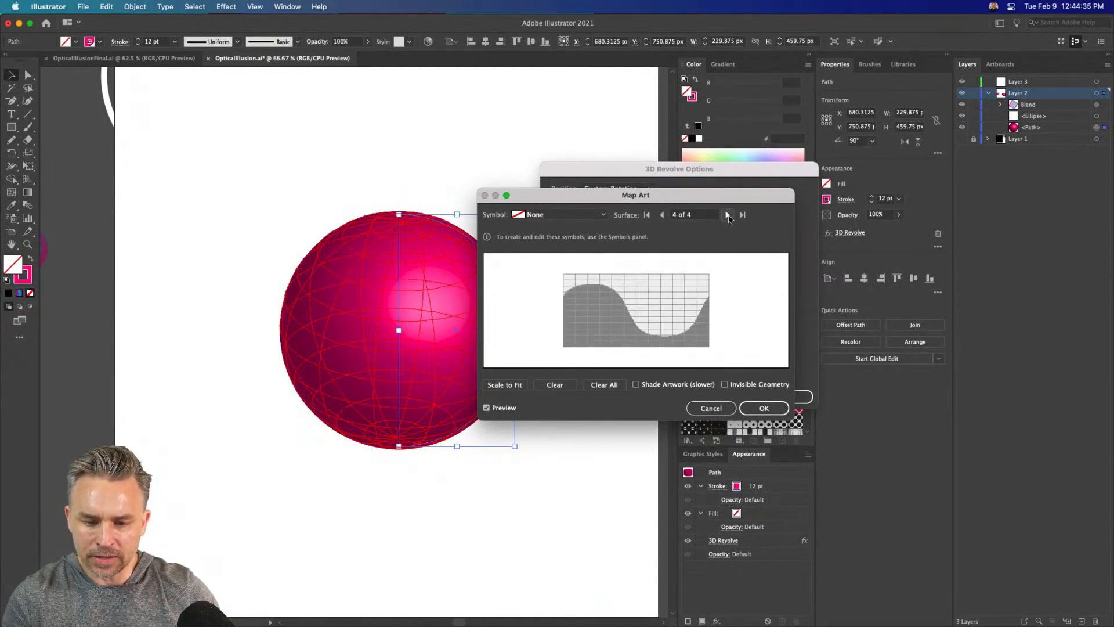
click(728, 214)
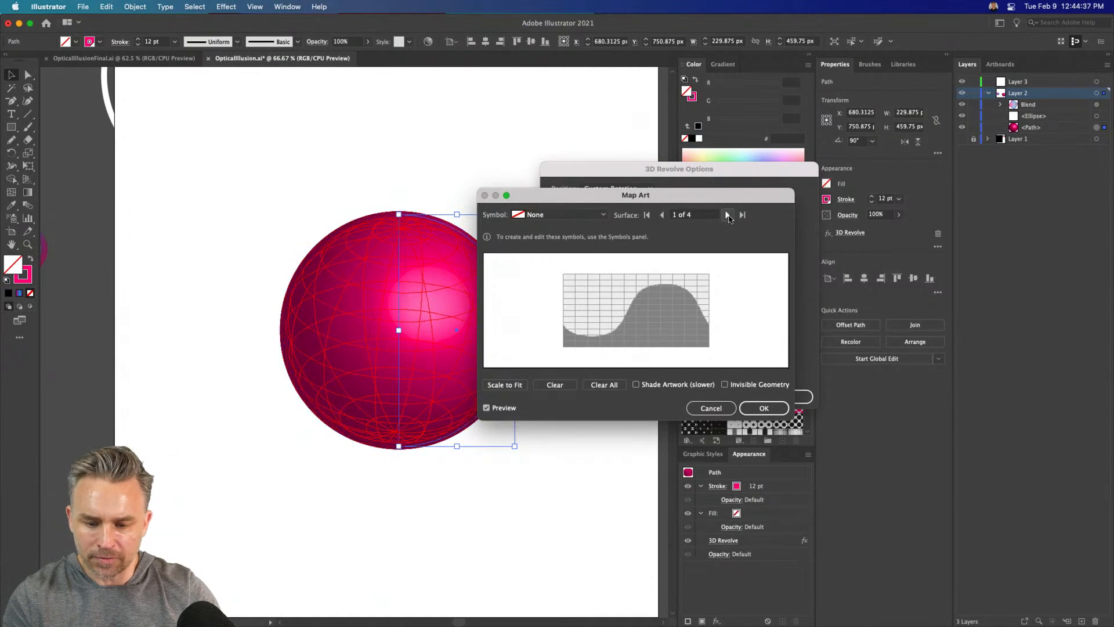
click(728, 215)
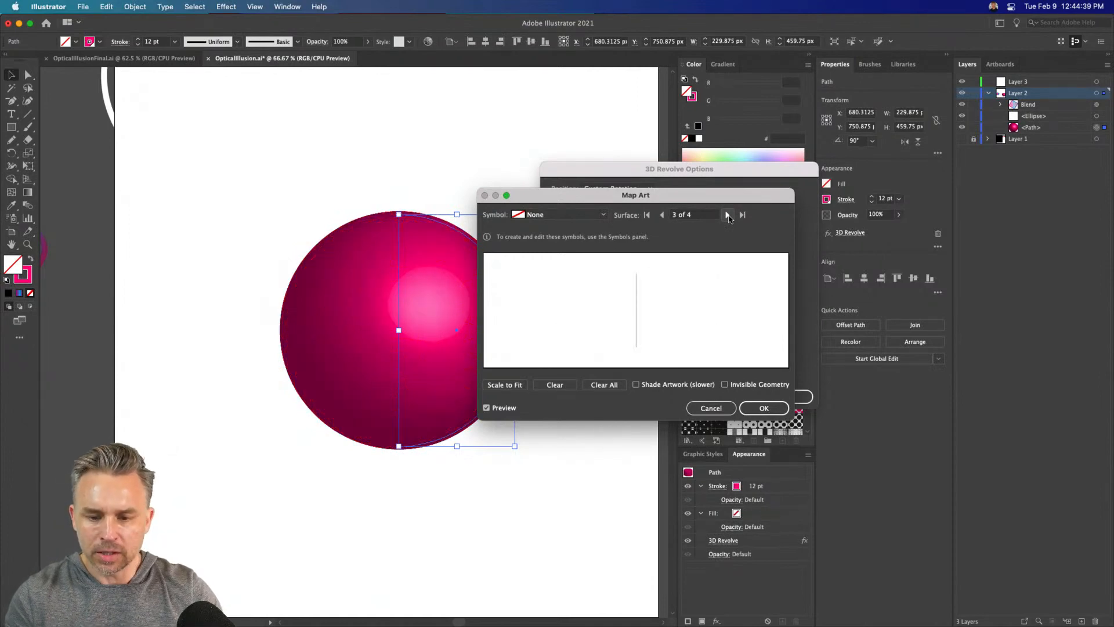
click(727, 215)
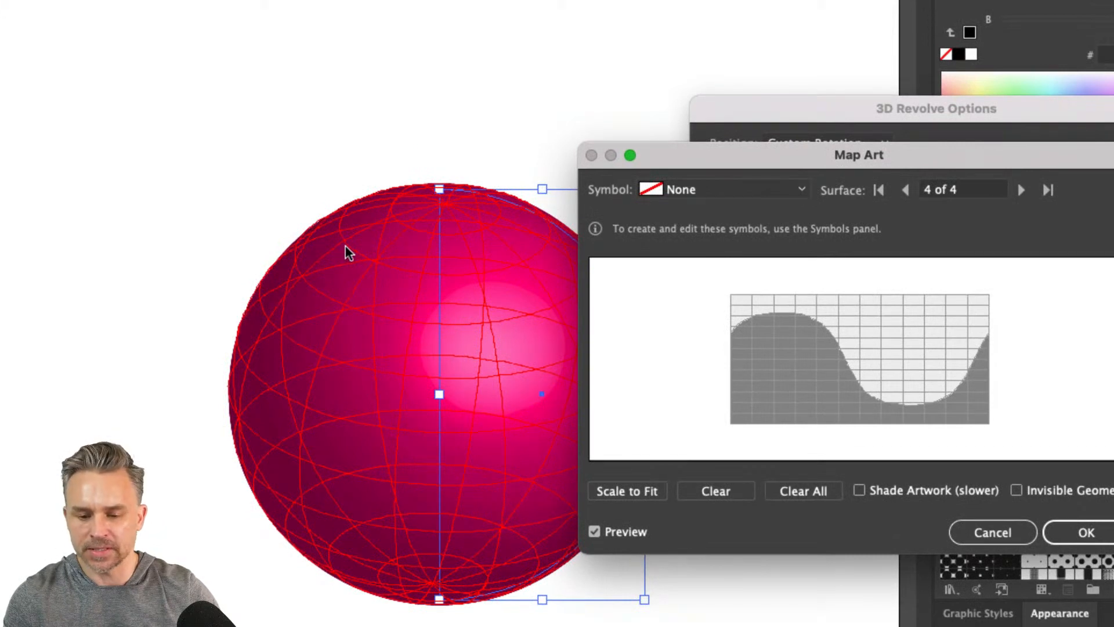
Map the "pattern" symbol onto surface 4 of the sphere and scale it to fit the whole surface
drag(682, 154, 558, 21)
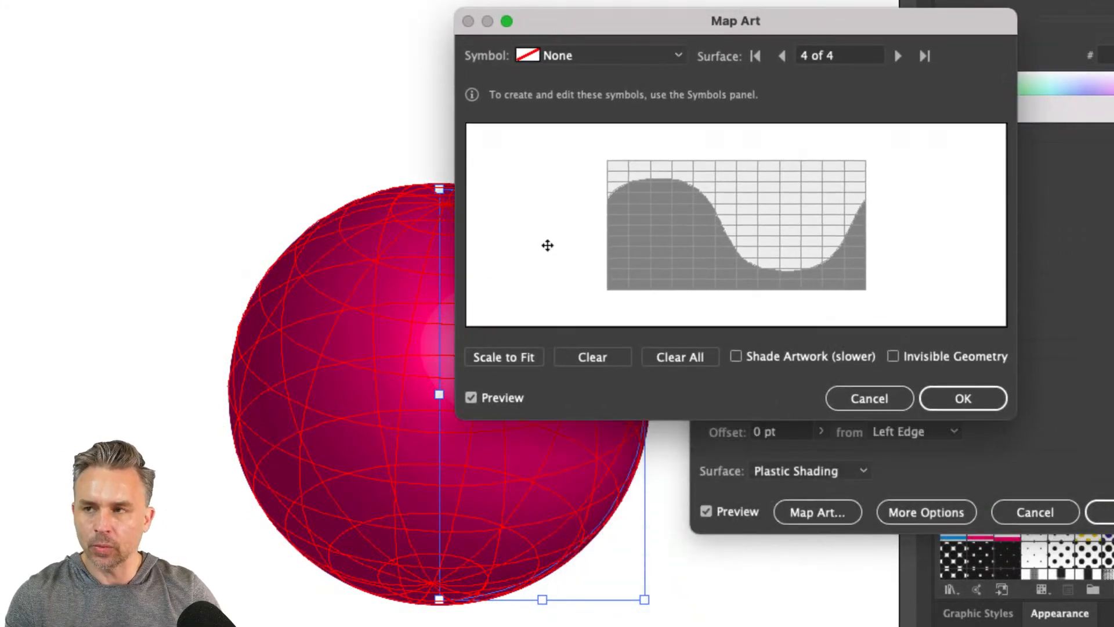
click(567, 54)
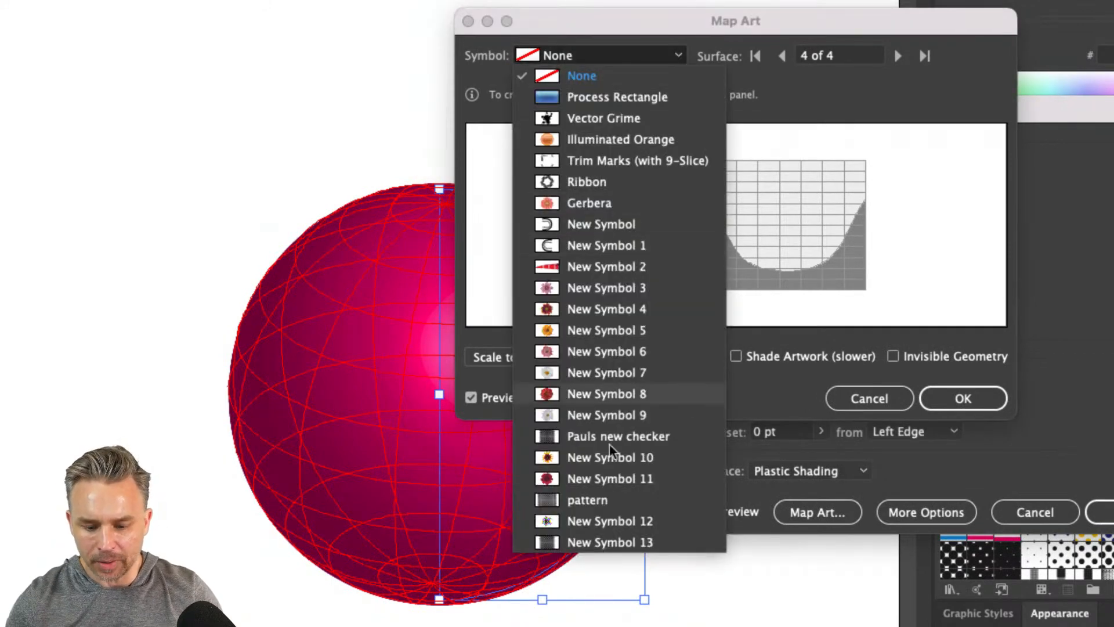
click(586, 502)
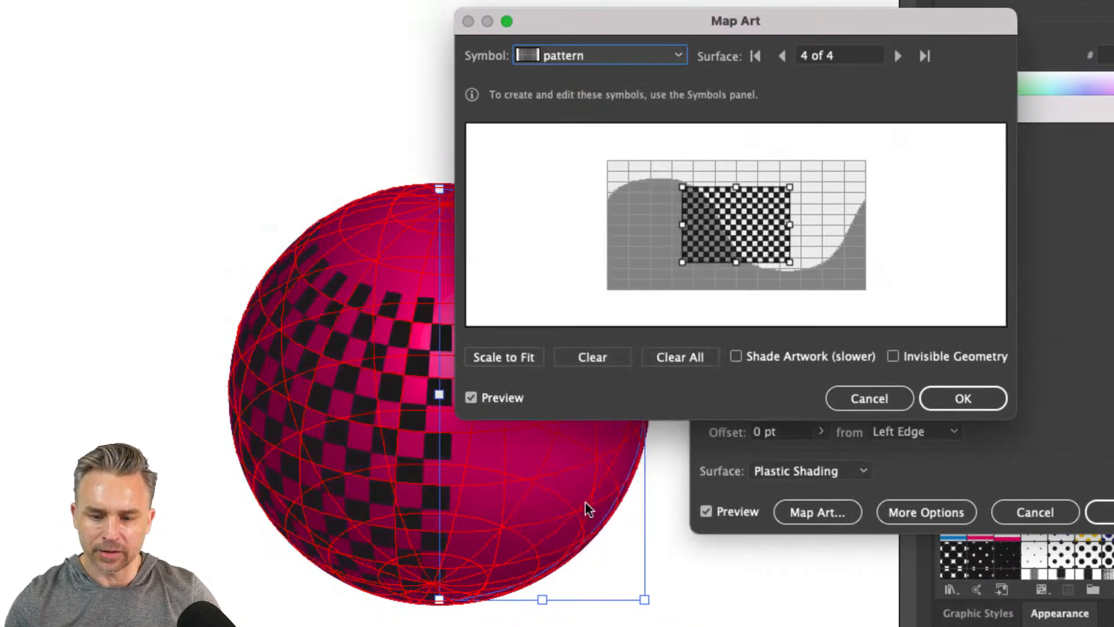
click(474, 360)
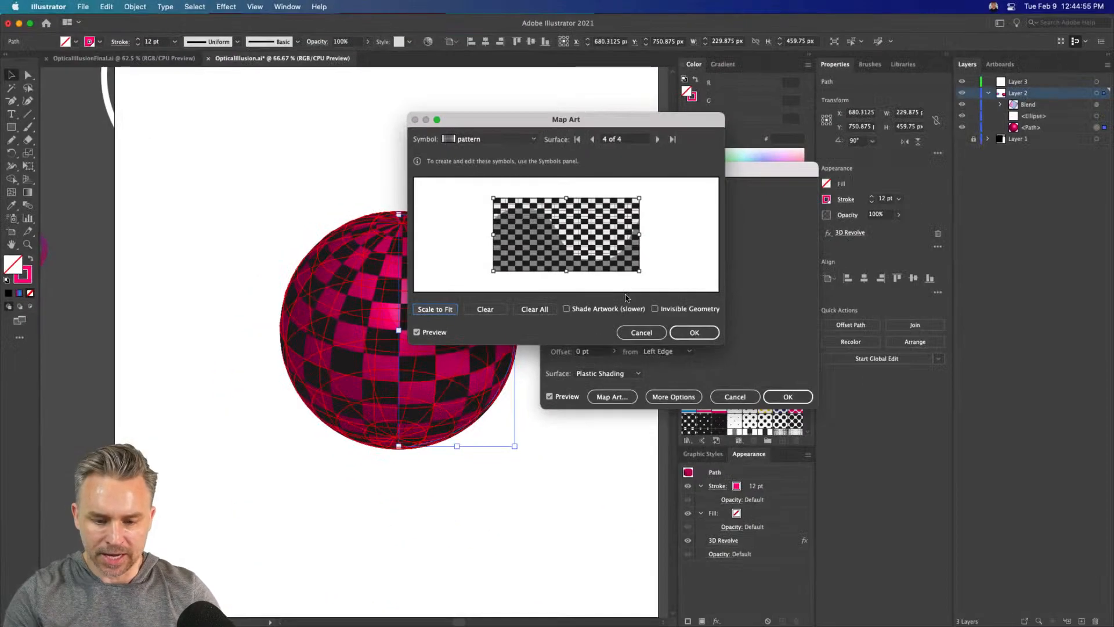
click(694, 332)
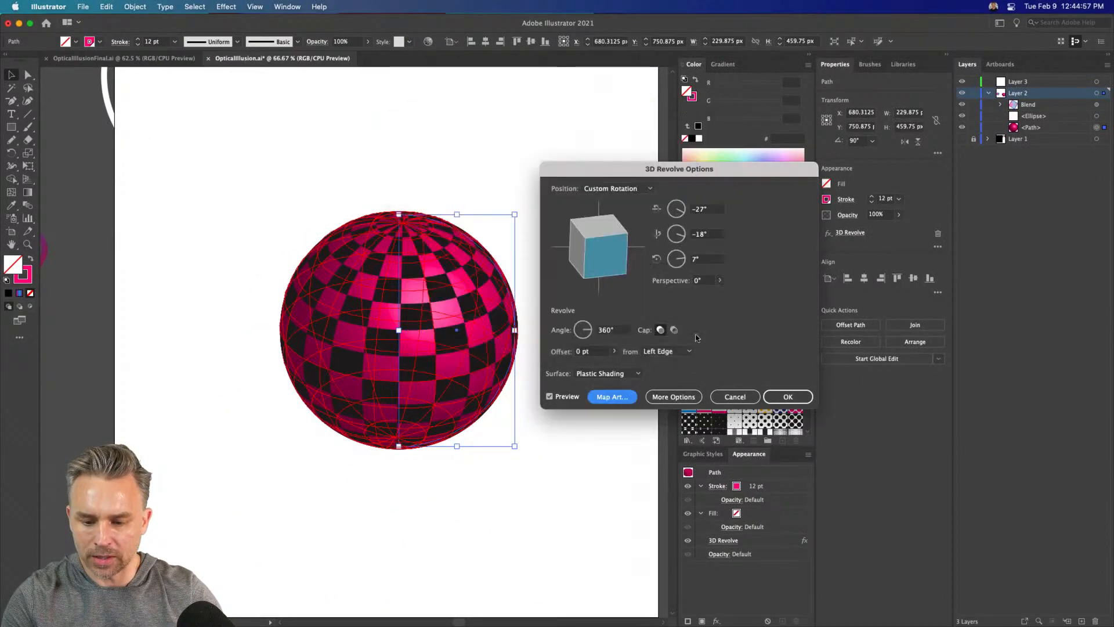
Rotate the checkered sphere to about -83°, -4° and 19° so its pole faces forward, and apply the revolve settings
drag(599, 240, 598, 263)
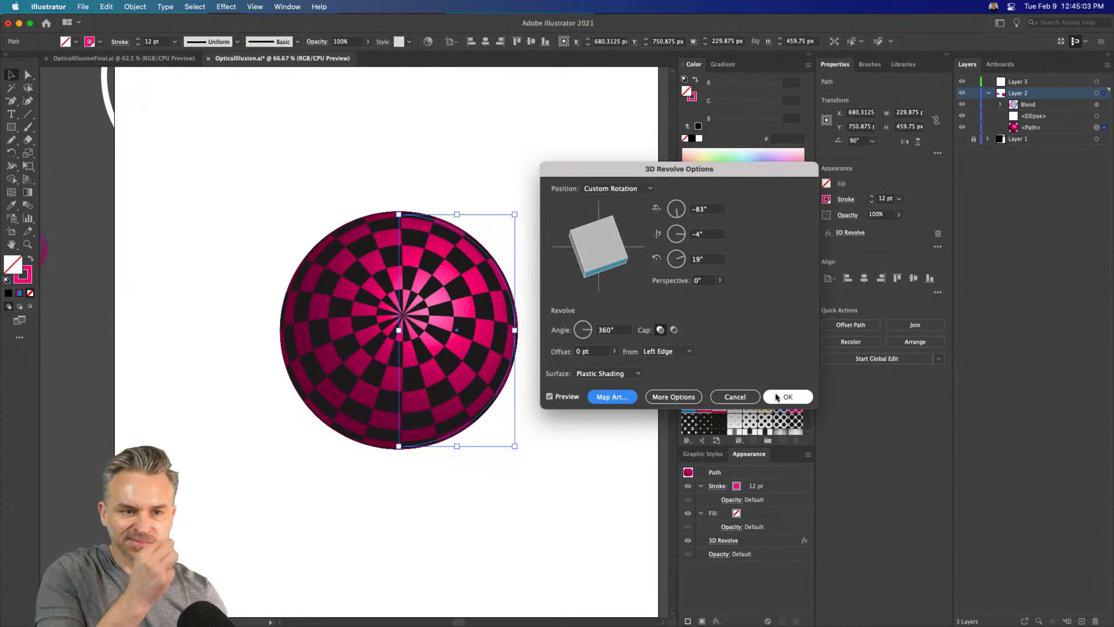
click(778, 397)
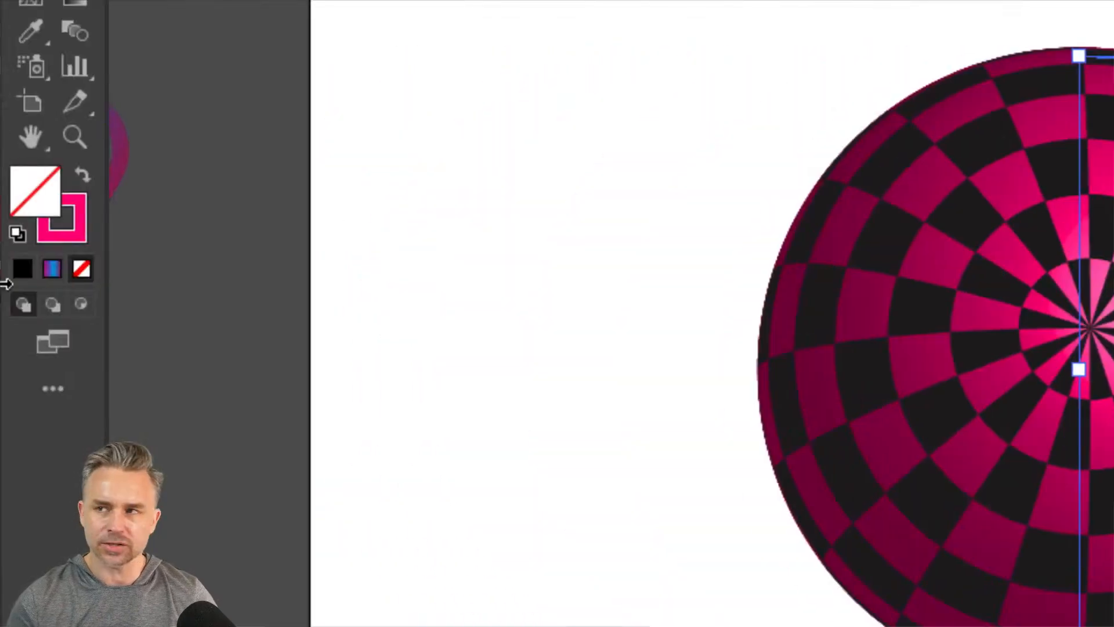
Set the checkered sphere's stroke colour to white
click(52, 235)
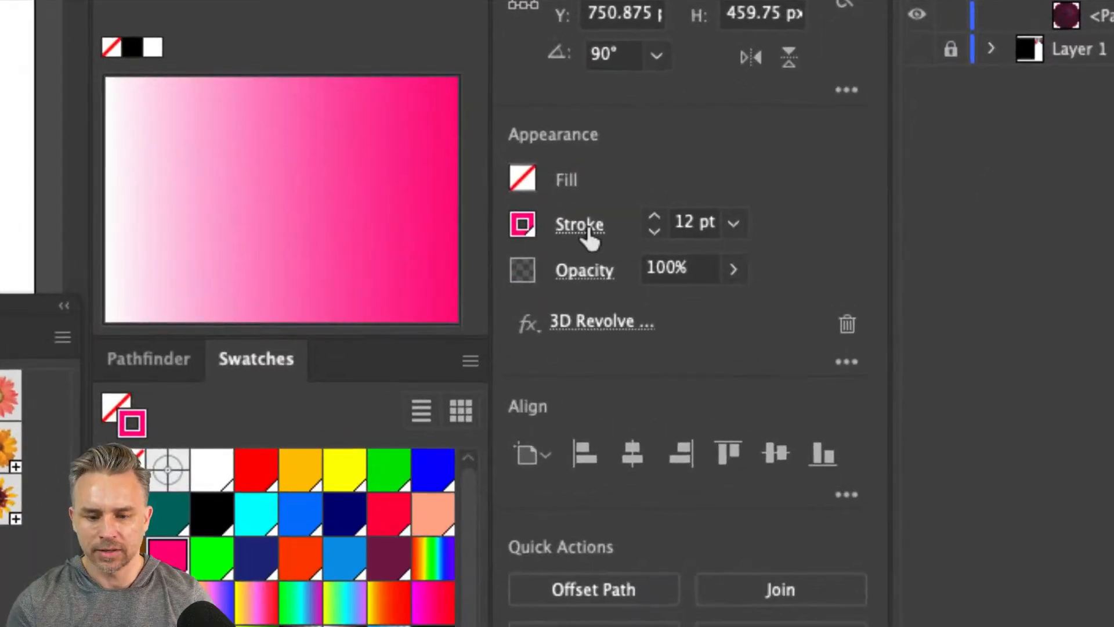
click(526, 227)
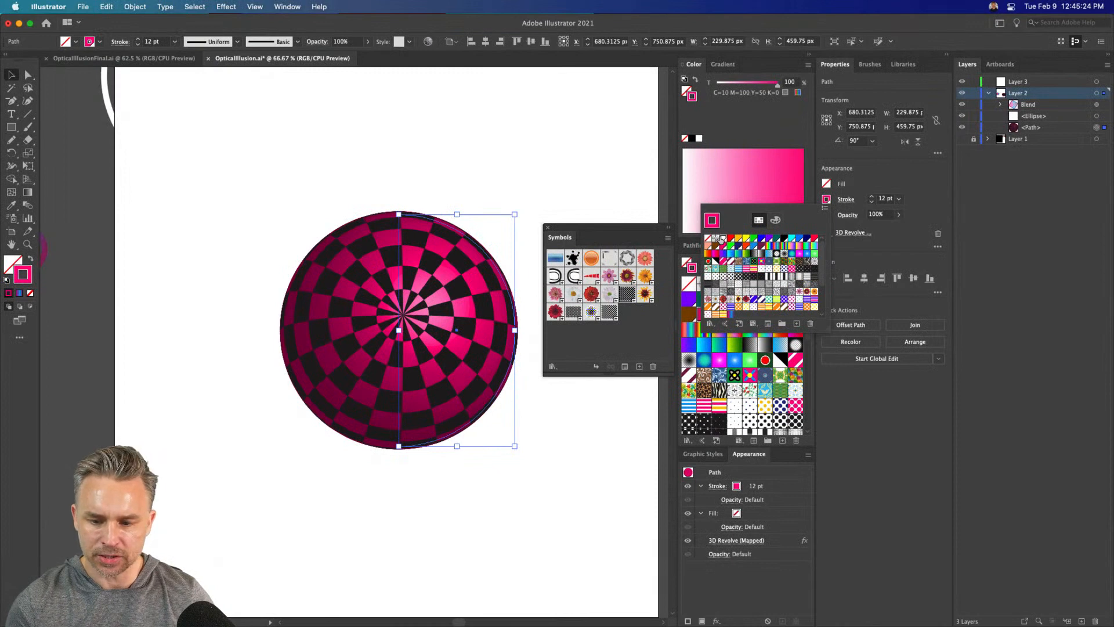
click(220, 339)
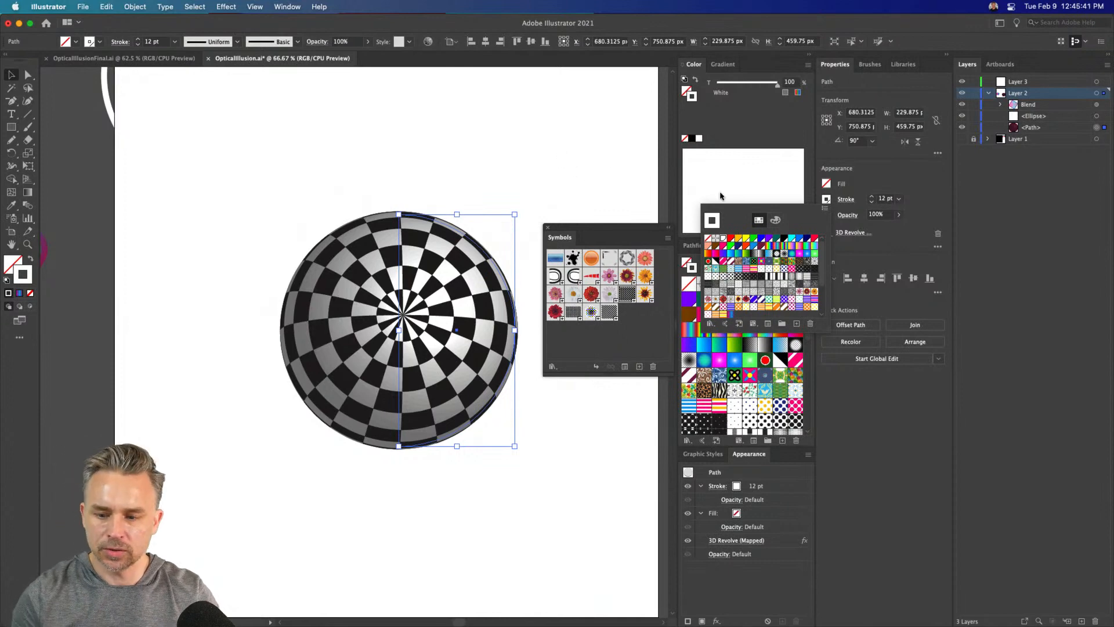
click(900, 248)
Edit the sphere's 3D Revolve effect to use No Shading and a rotation of about -64°, 1° and 18°, and apply it
click(853, 233)
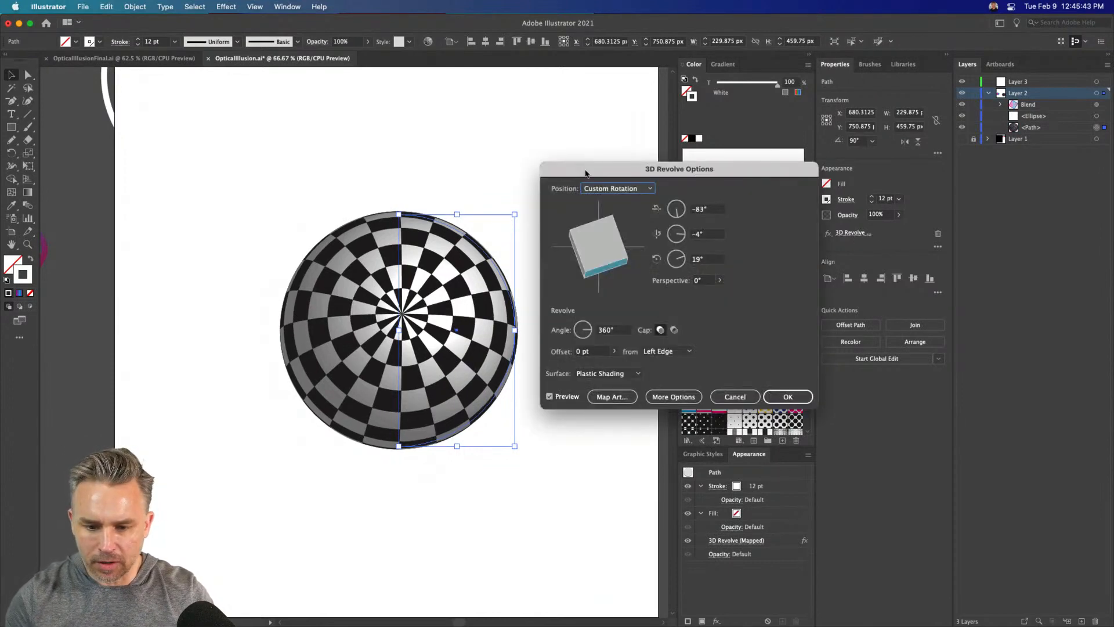
drag(585, 173, 570, 129)
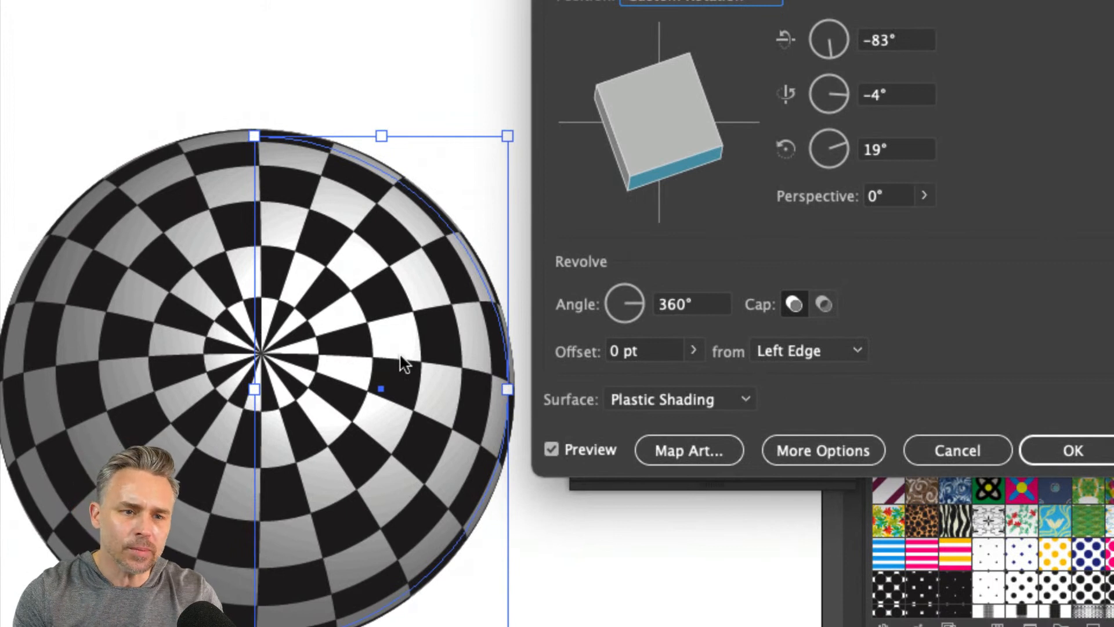
click(658, 399)
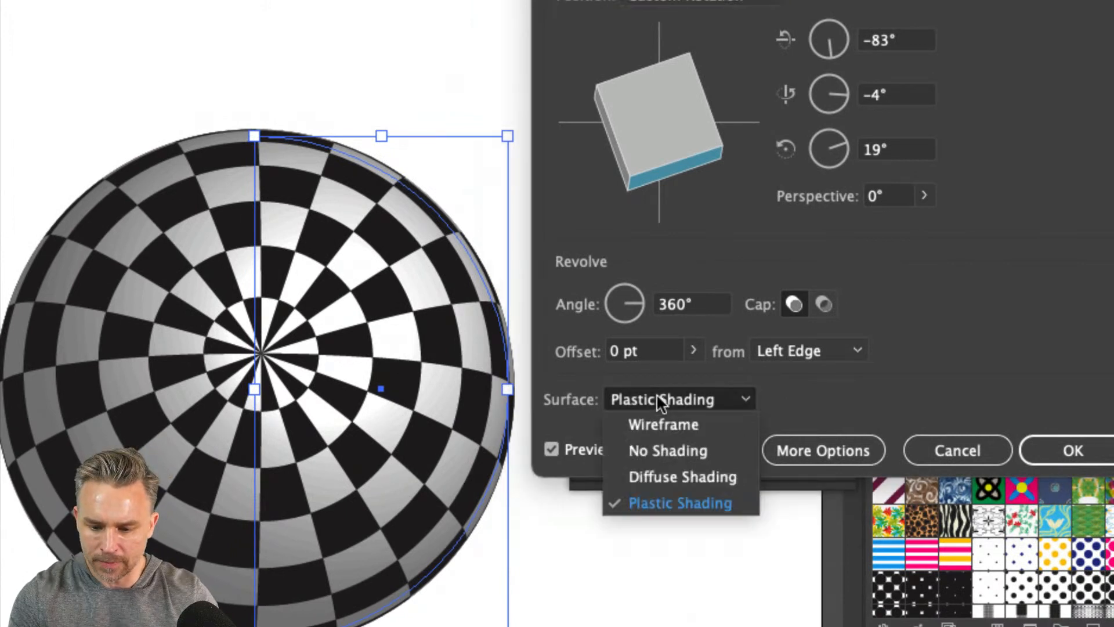
click(683, 451)
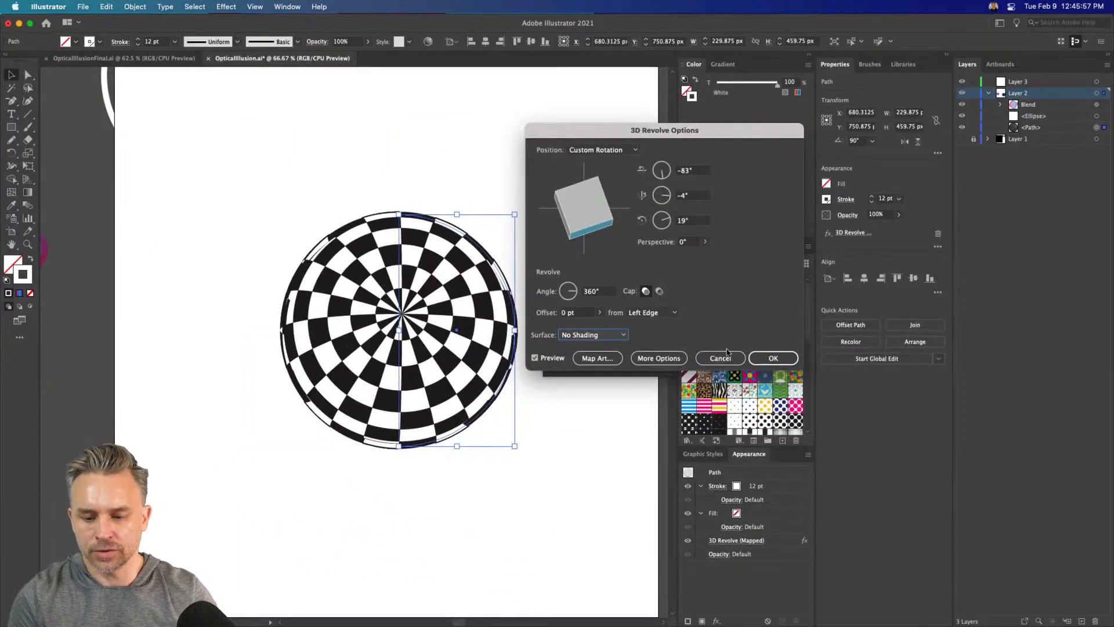
drag(581, 207, 577, 204)
click(767, 358)
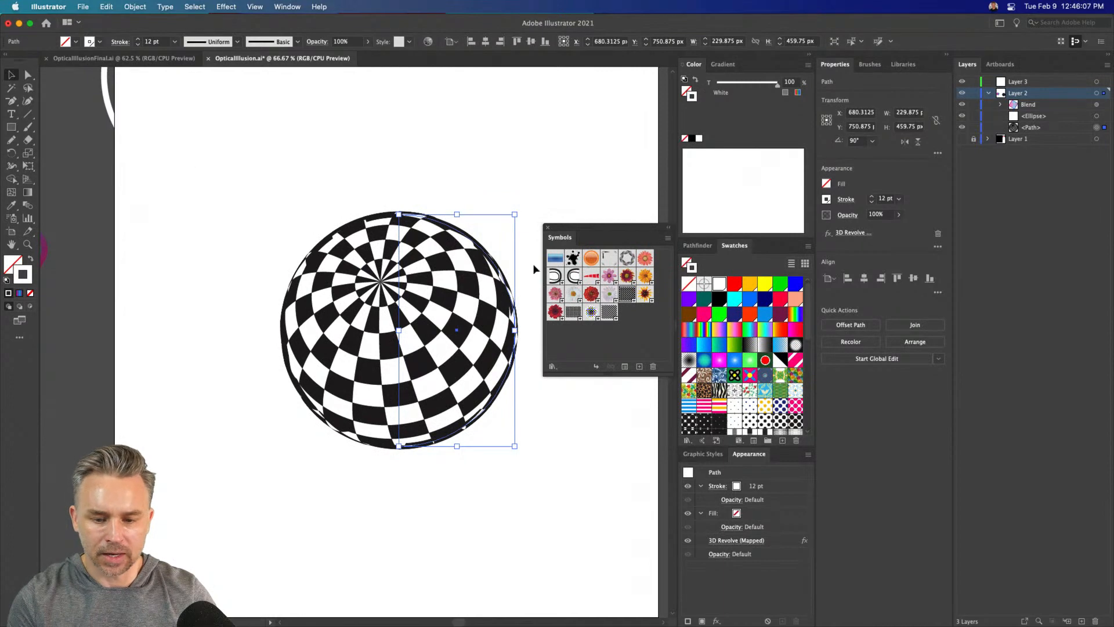
Try adjusting the perspective in the sphere's 3D Revolve effect and bring it back to 0°
click(852, 233)
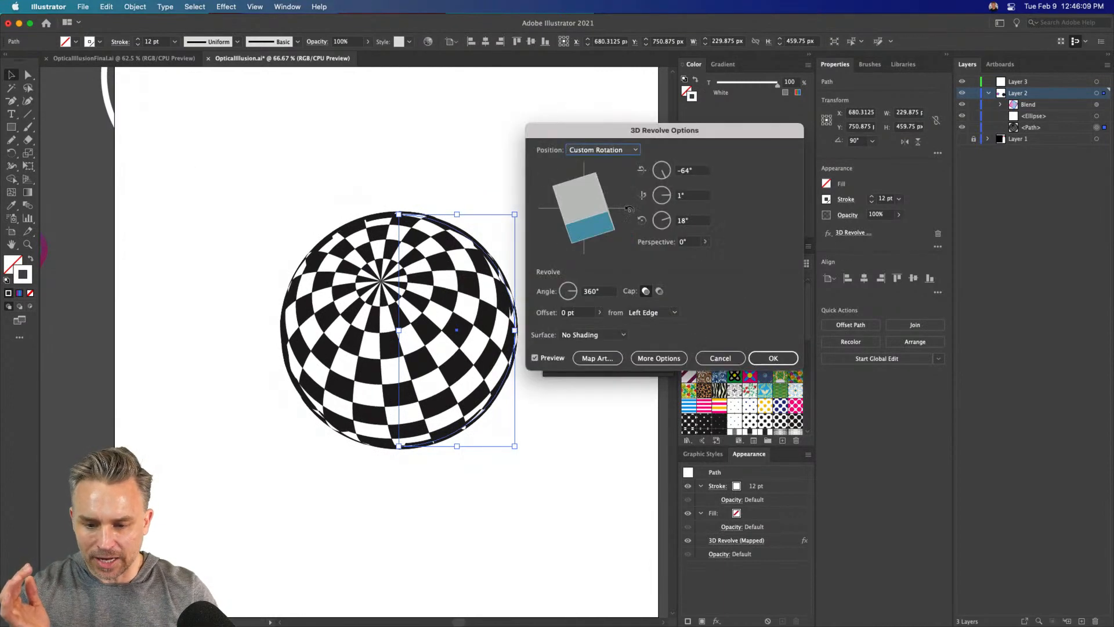
click(705, 242)
drag(689, 254, 665, 259)
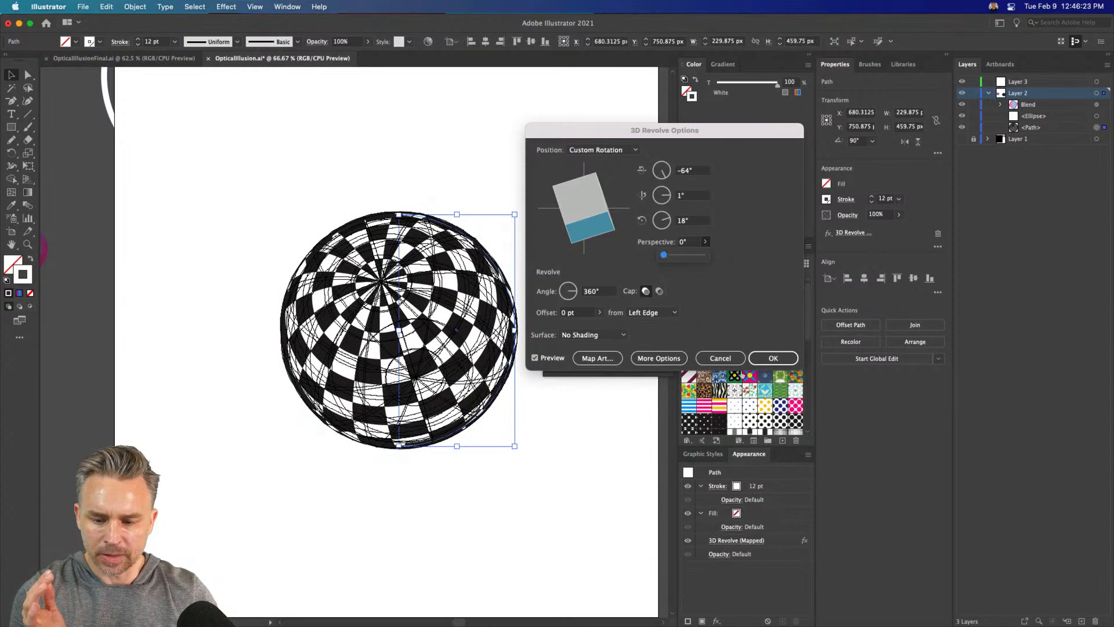
key(Return)
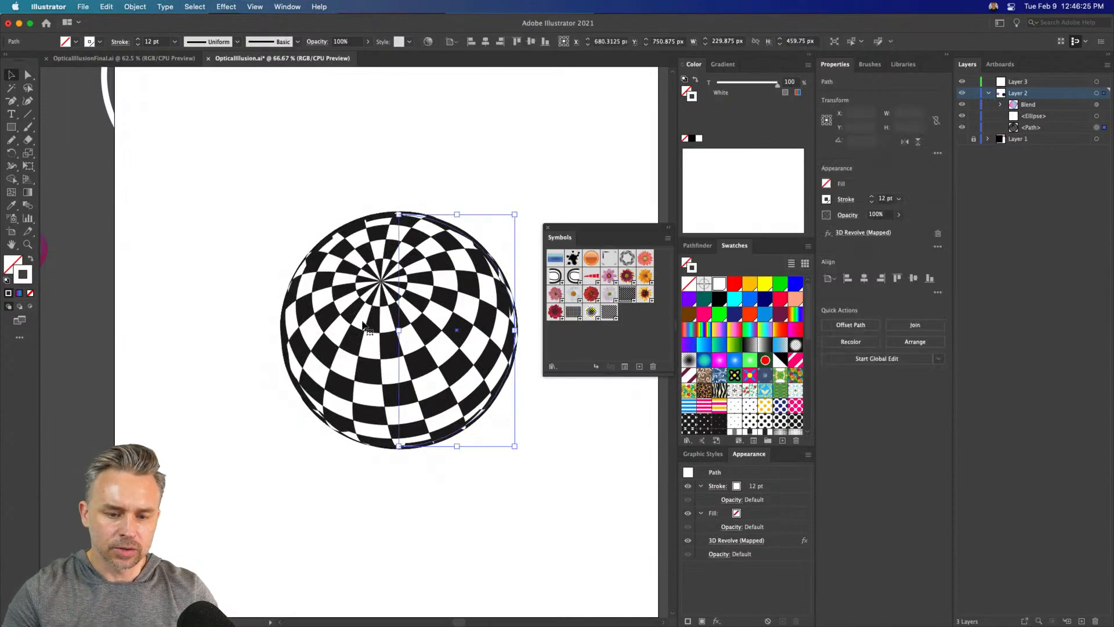
Try enlarging the live revolved sphere through its half-circle path, check its 3D Revolve options, and undo the scaling
drag(398, 214, 316, 147)
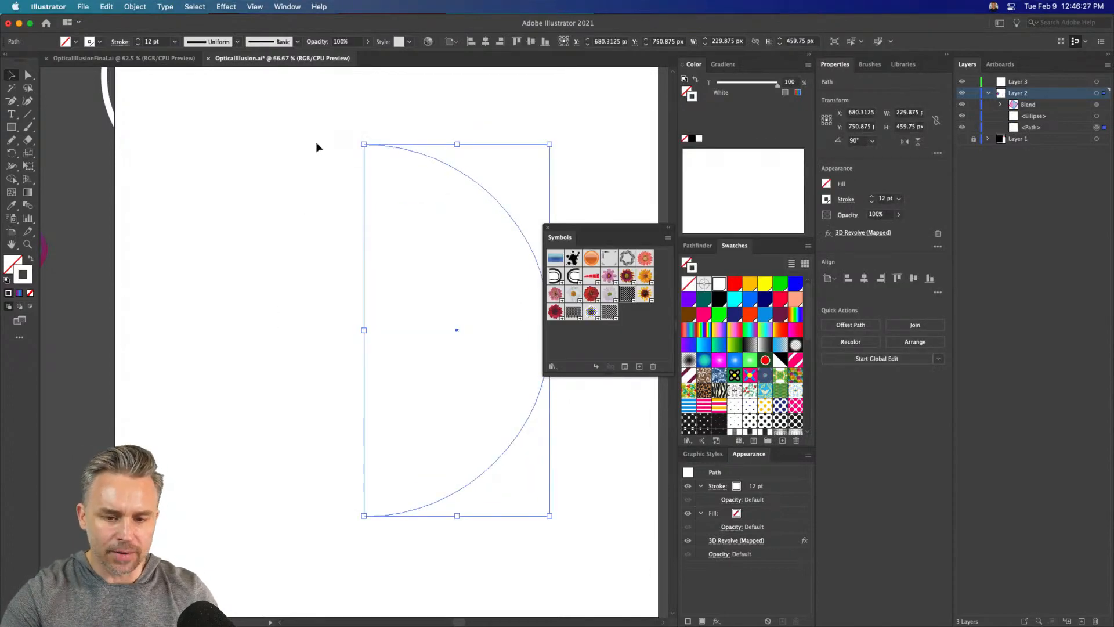
key(super+z)
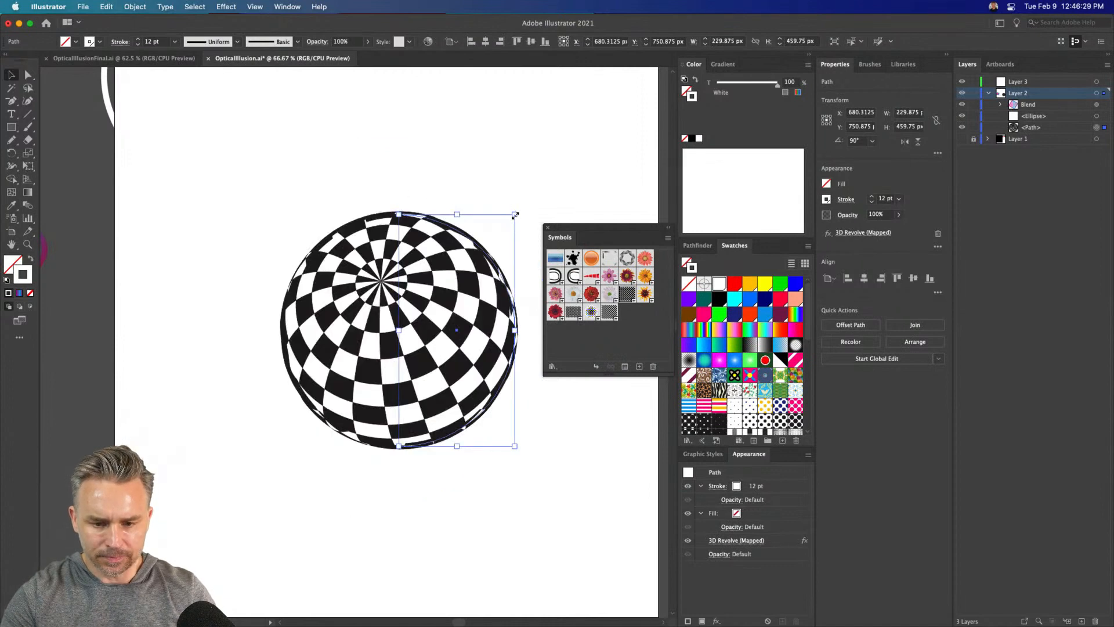
drag(514, 214, 603, 137)
key(super+z)
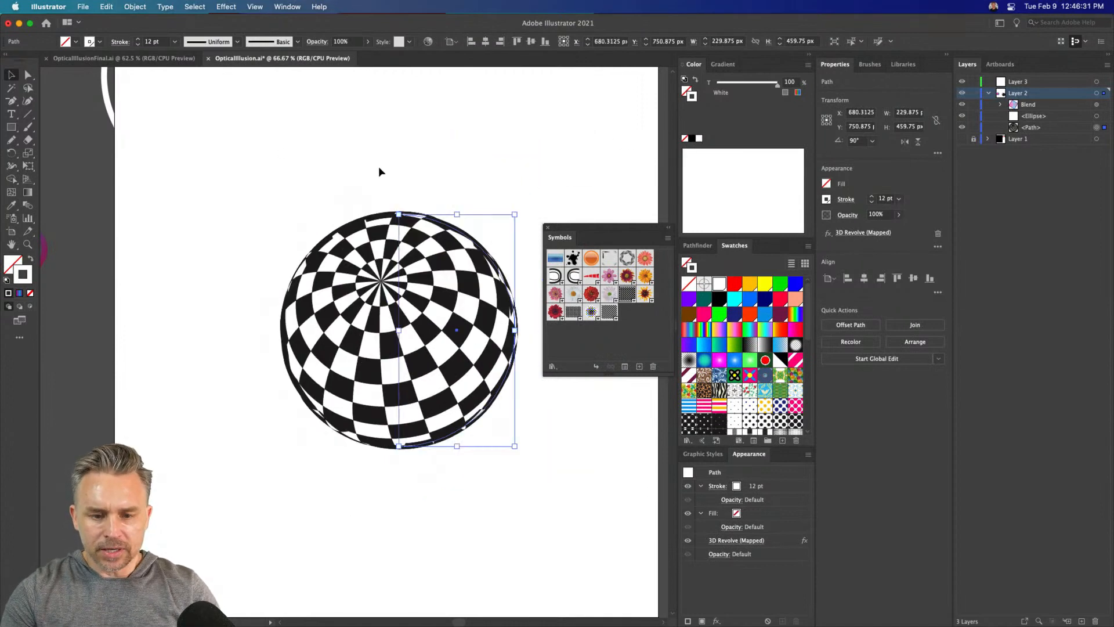
drag(516, 215, 550, 141)
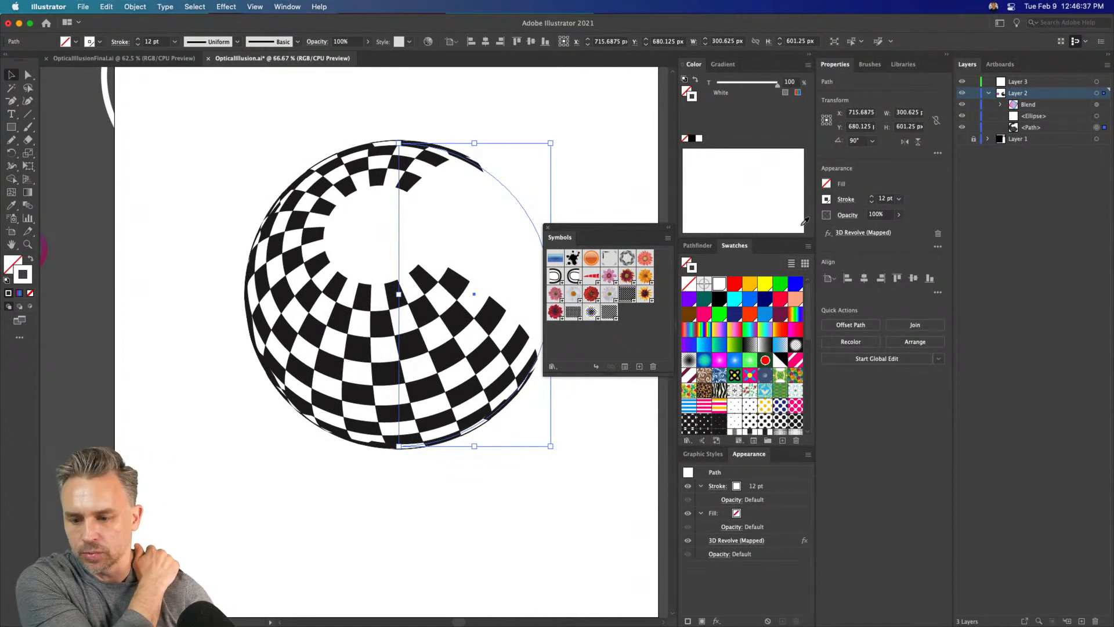
click(857, 233)
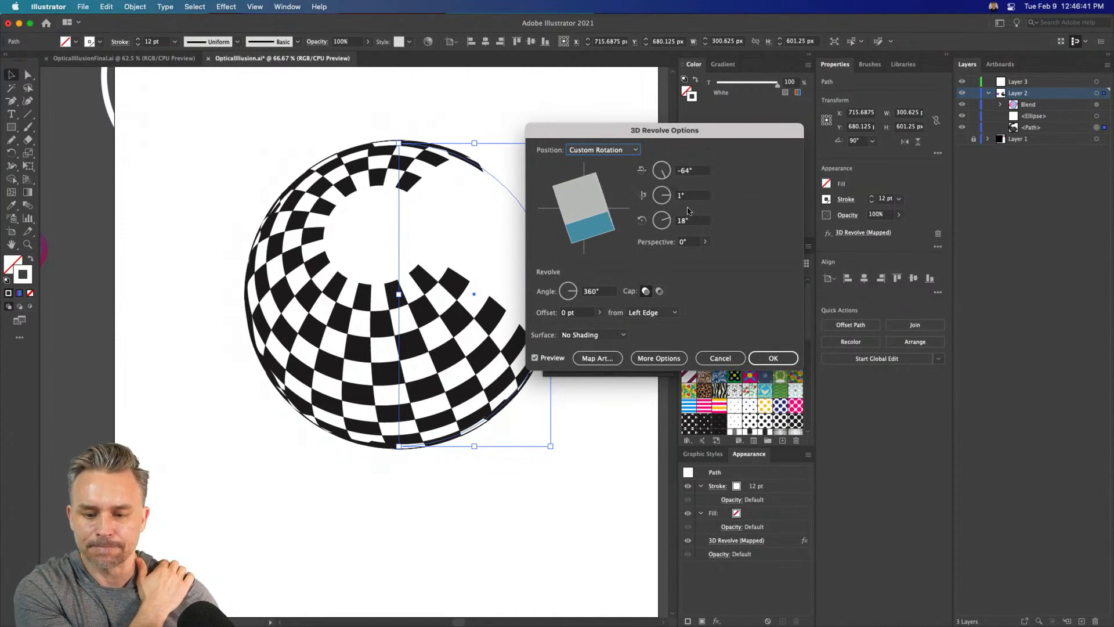
click(715, 359)
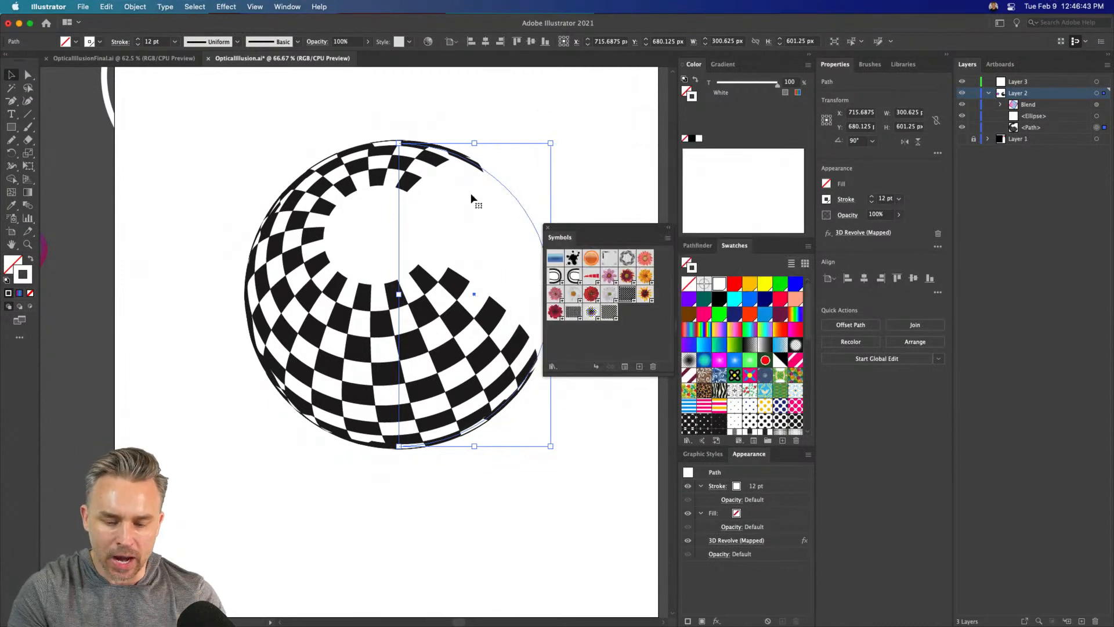
key(super+z)
Duplicate the checkered sphere and expand the appearance of the copy into editable vector artwork
drag(418, 255, 457, 265)
click(131, 6)
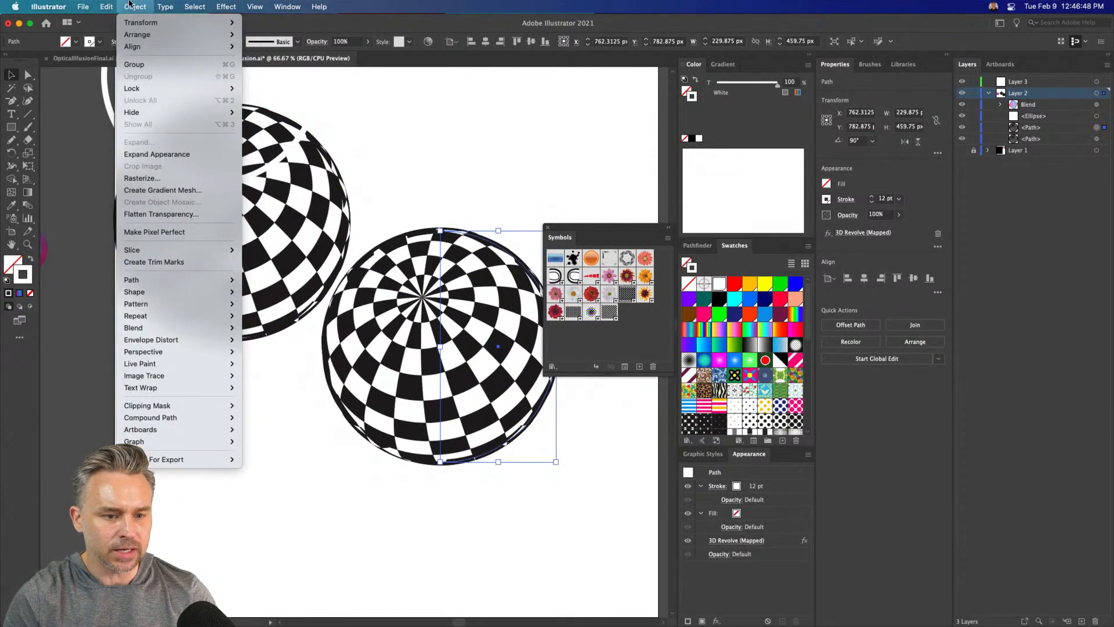
click(133, 154)
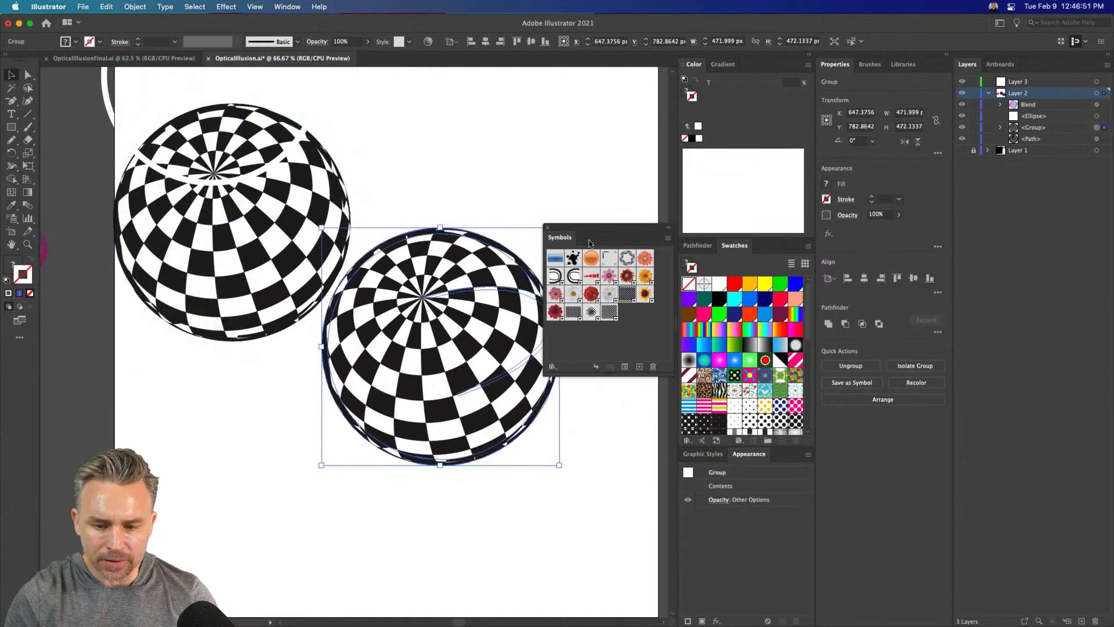
drag(590, 243, 650, 314)
right_click(431, 273)
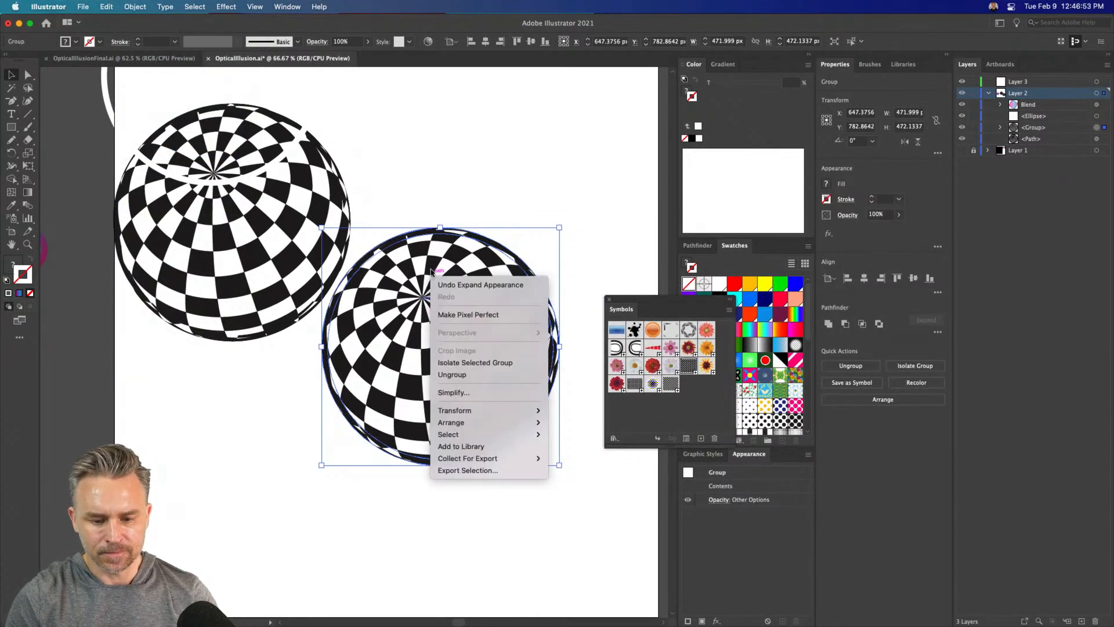
click(431, 253)
Reposition the expanded sphere, scale it proportionally from its centre to about 1775 px wide, and close the symbol library
drag(407, 254, 455, 215)
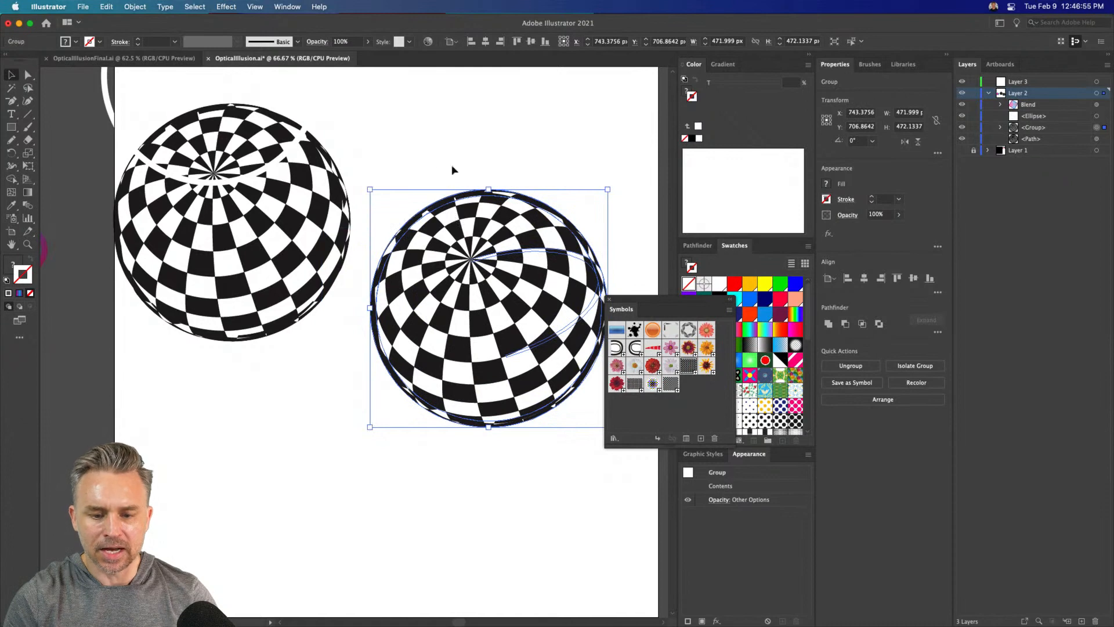
drag(371, 190, 309, 124)
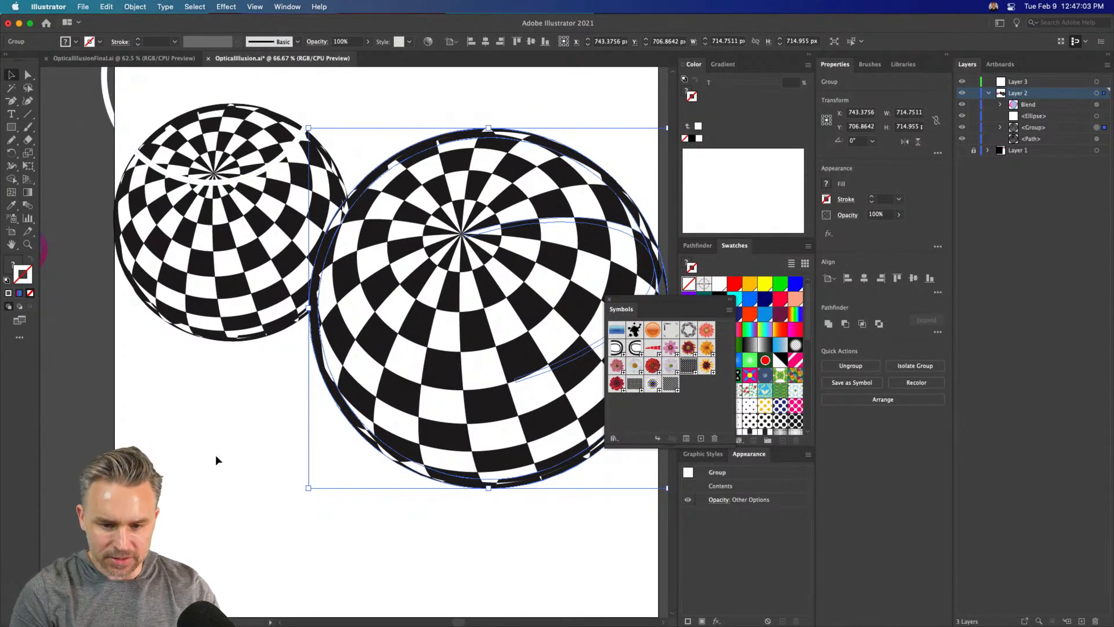
drag(391, 298, 378, 402)
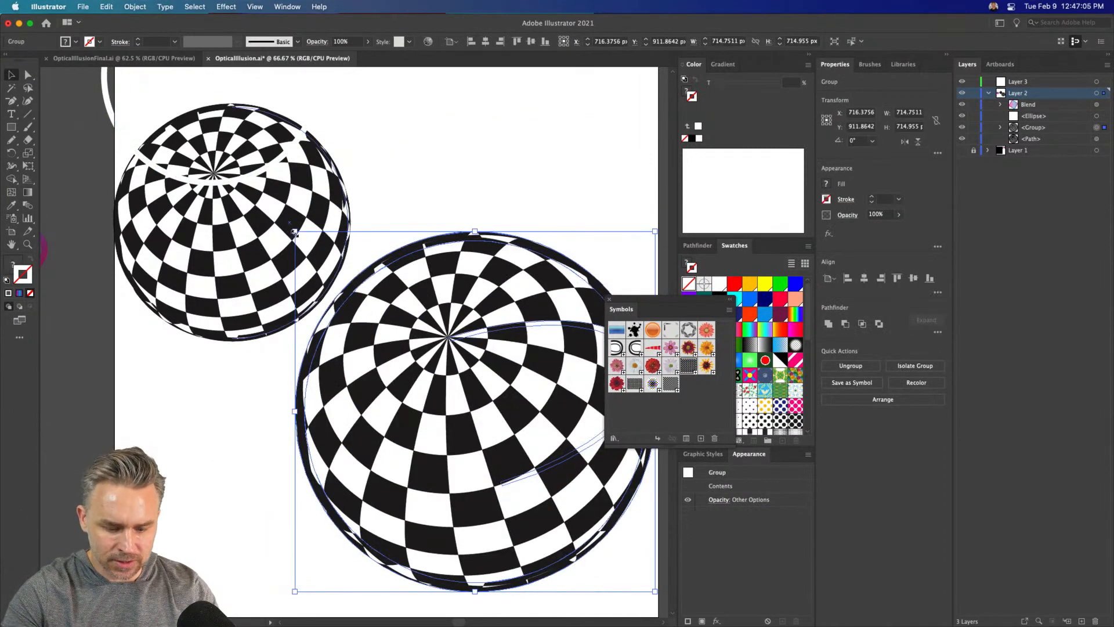
drag(295, 232, 125, 45)
drag(510, 427, 390, 342)
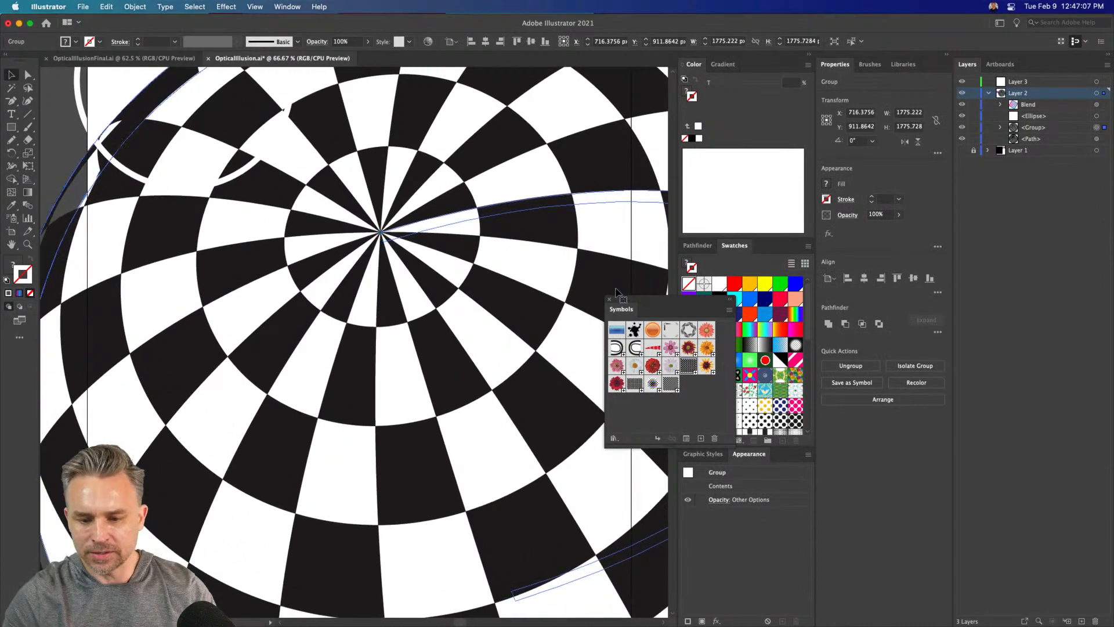
click(608, 300)
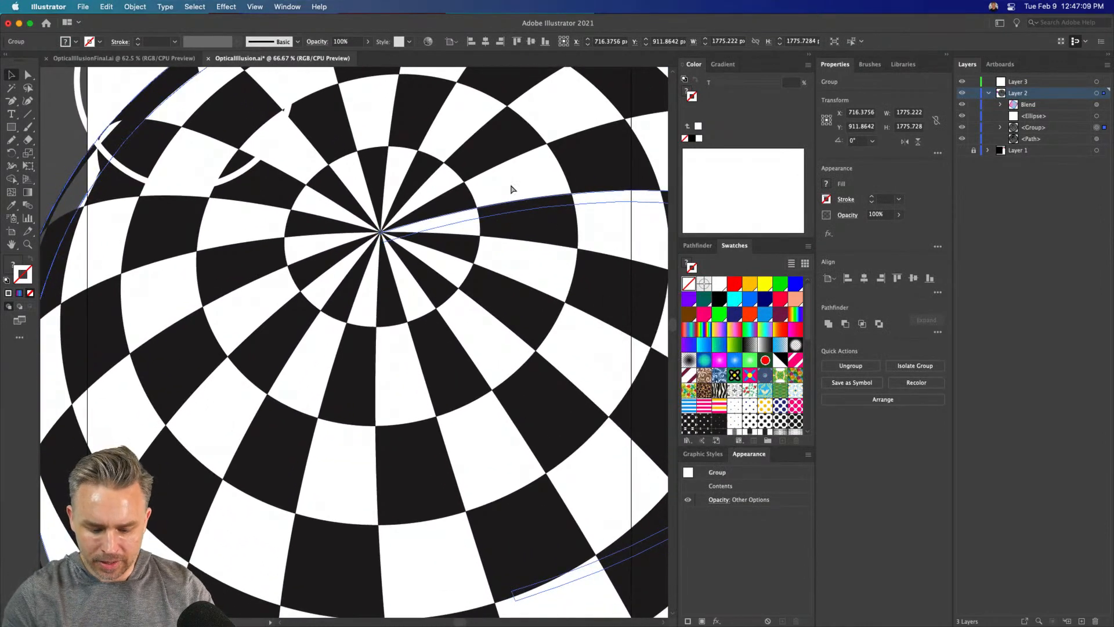
Examine the enlarged sphere's checkered edges and pole up close and at full extent
key(super+minus)
key(super+minus)
key(super+minus)
key(super+equal)
key(super+equal)
key(super+equal)
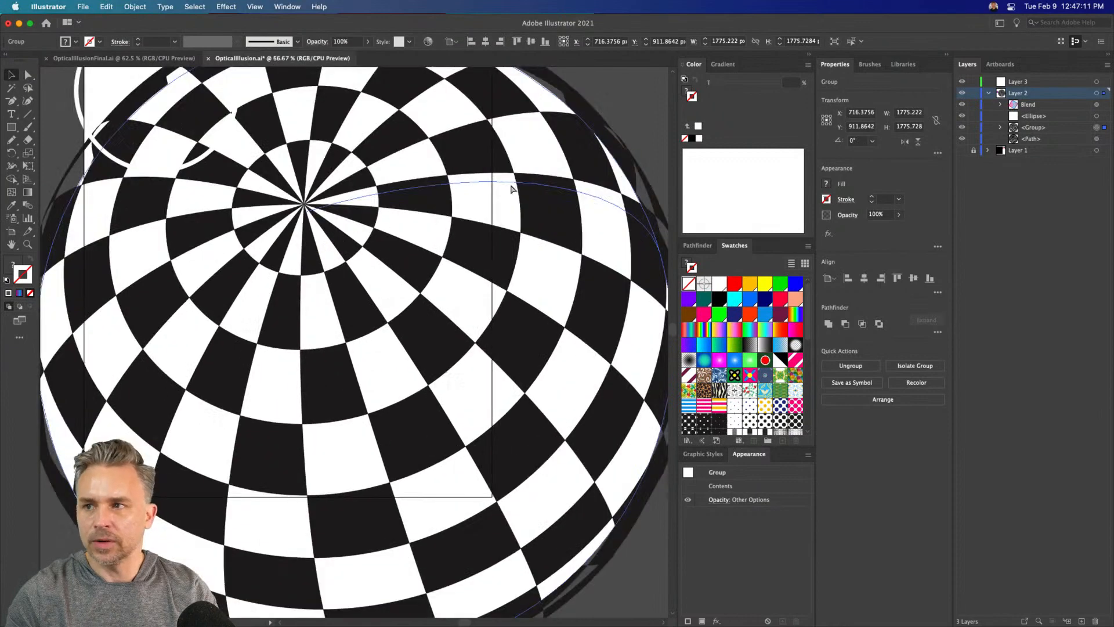
key(super+equal)
key(super+equal)
drag(521, 194, 329, 423)
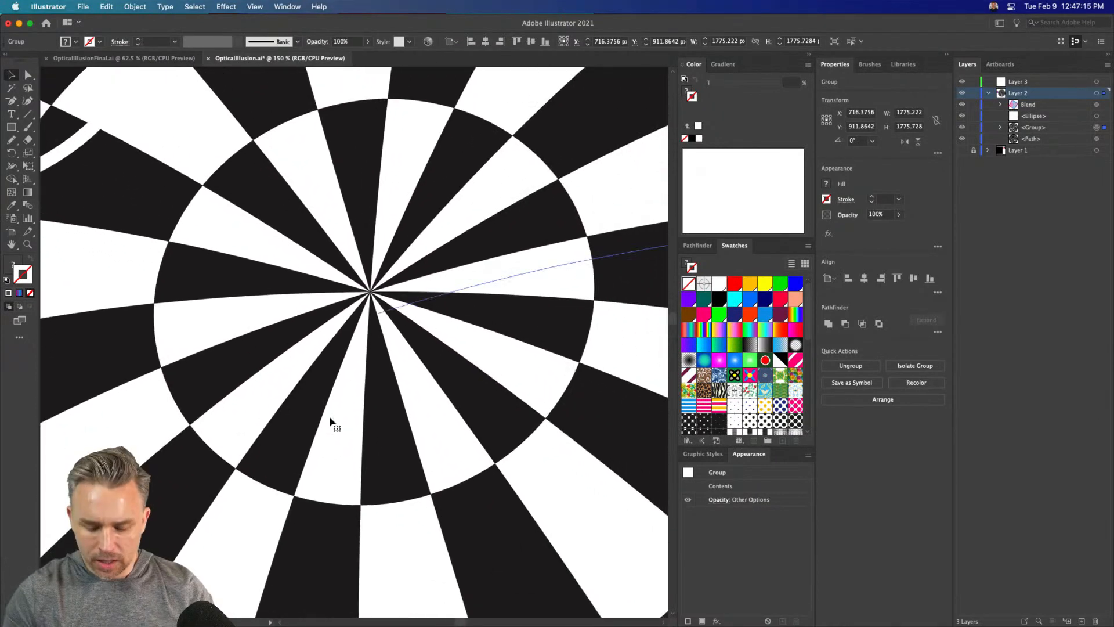
key(super+minus)
key(super+minus)
key(super+minus)
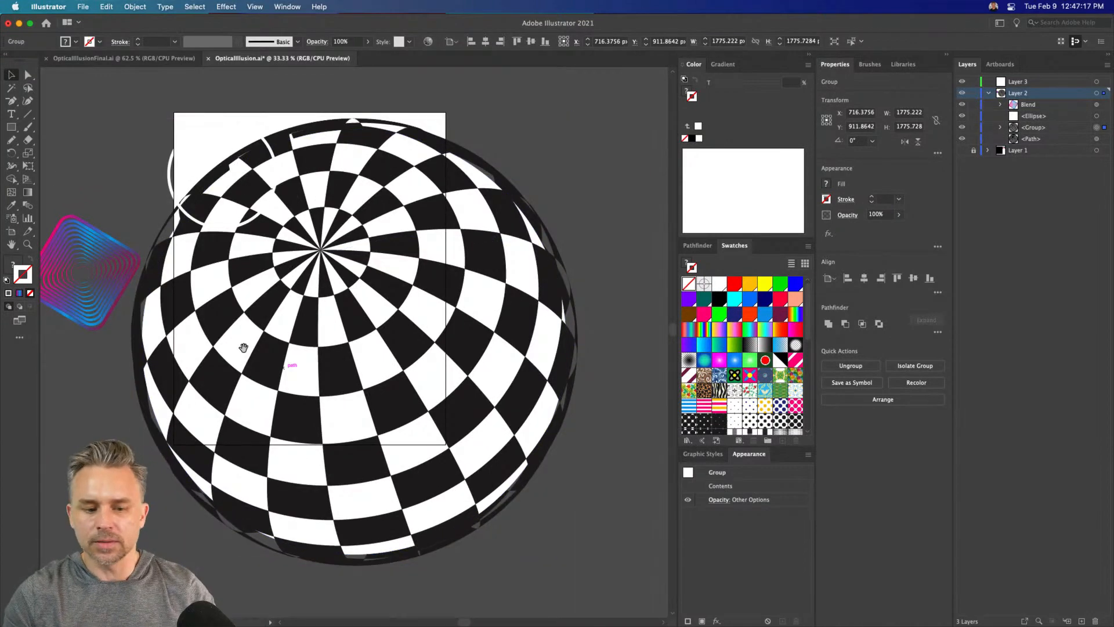
Scale the expanded sphere down, move it off the artboard, and place the original sphere near the artboard's upper-left corner
click(387, 380)
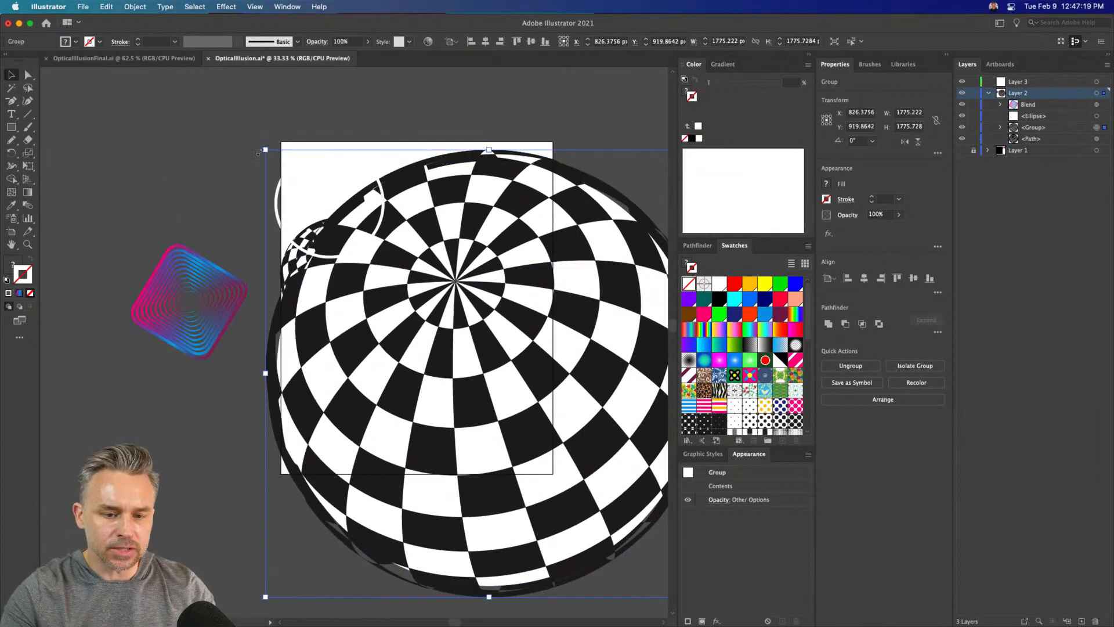
drag(264, 150, 413, 315)
drag(447, 381, 579, 328)
key(super+equal)
key(super+equal)
drag(70, 268, 475, 220)
drag(152, 164, 61, 153)
click(252, 396)
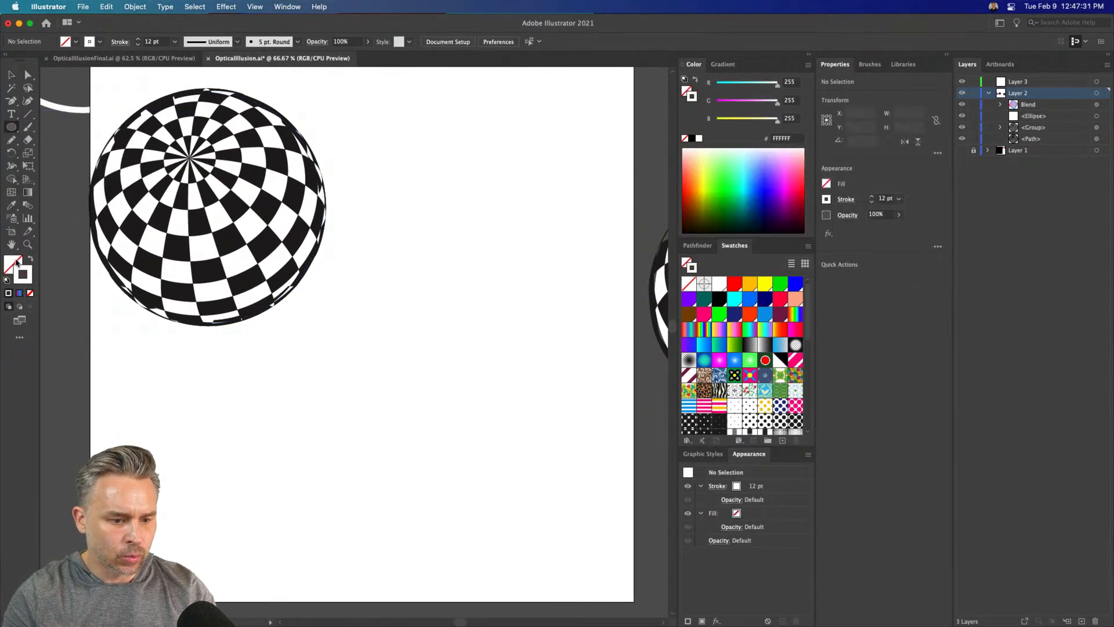
Draw a circle about 514 px in diameter with a white fill and no stroke, and place it below and beside the sphere
click(30, 262)
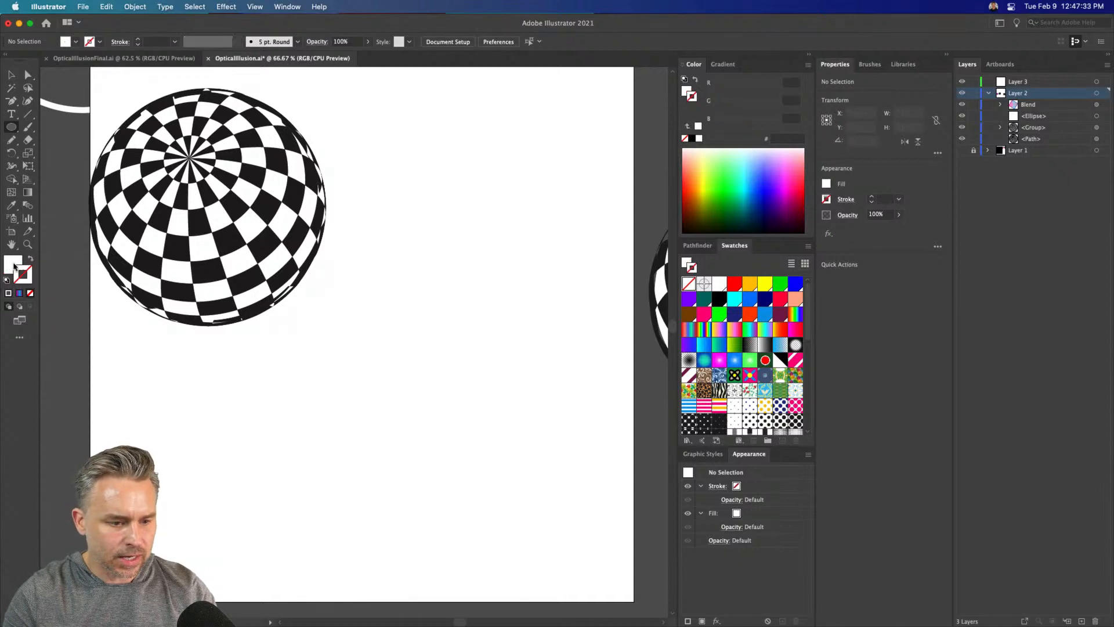
click(13, 265)
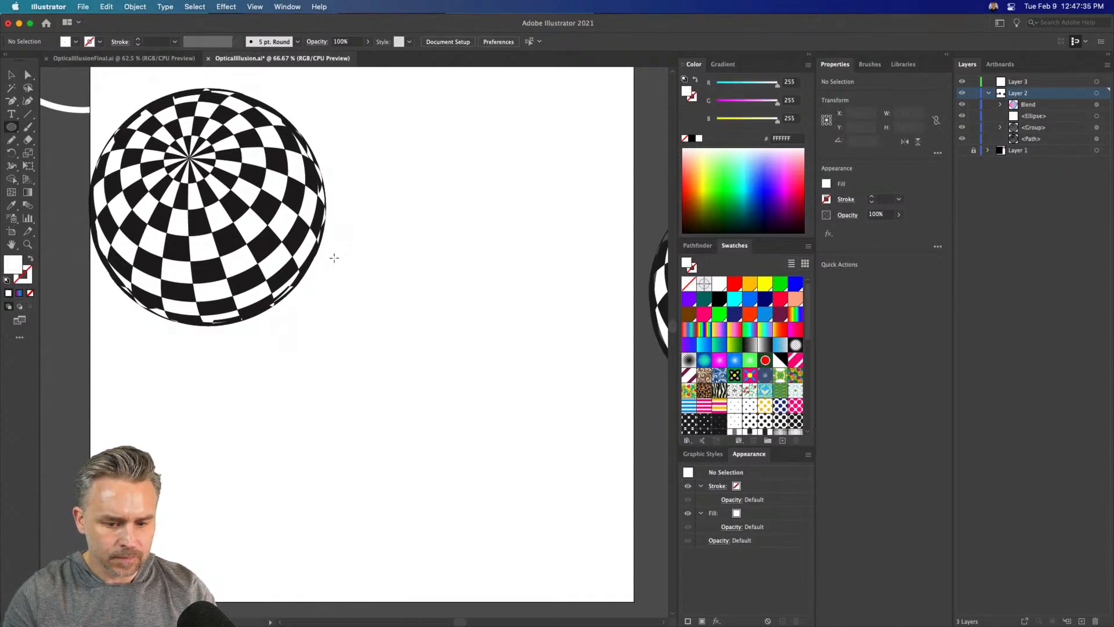
drag(345, 258, 474, 388)
click(10, 75)
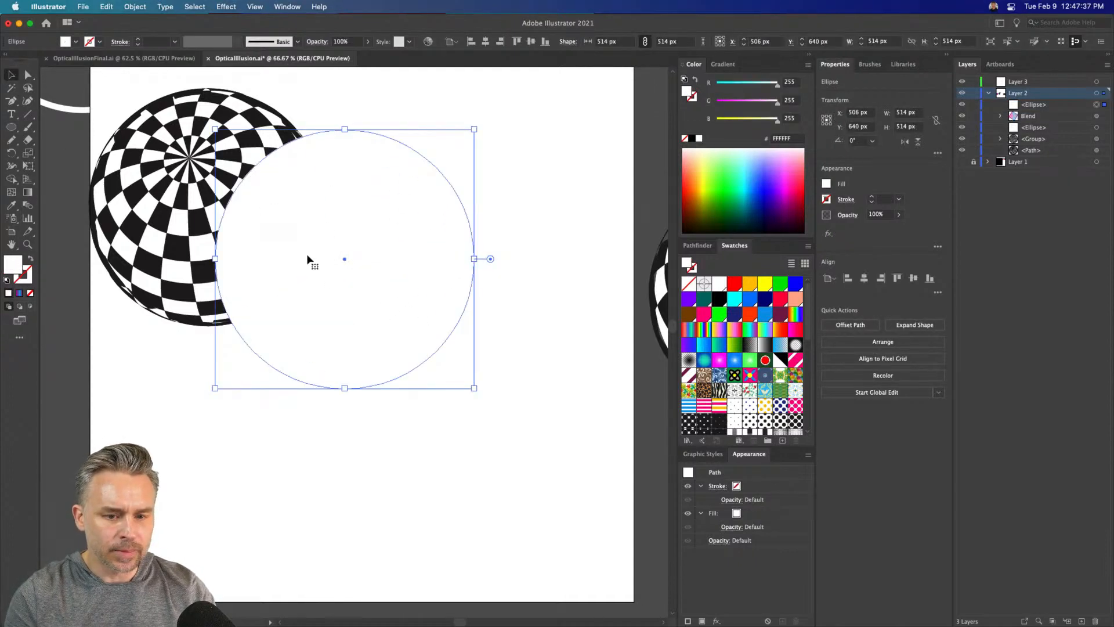
drag(308, 256, 396, 318)
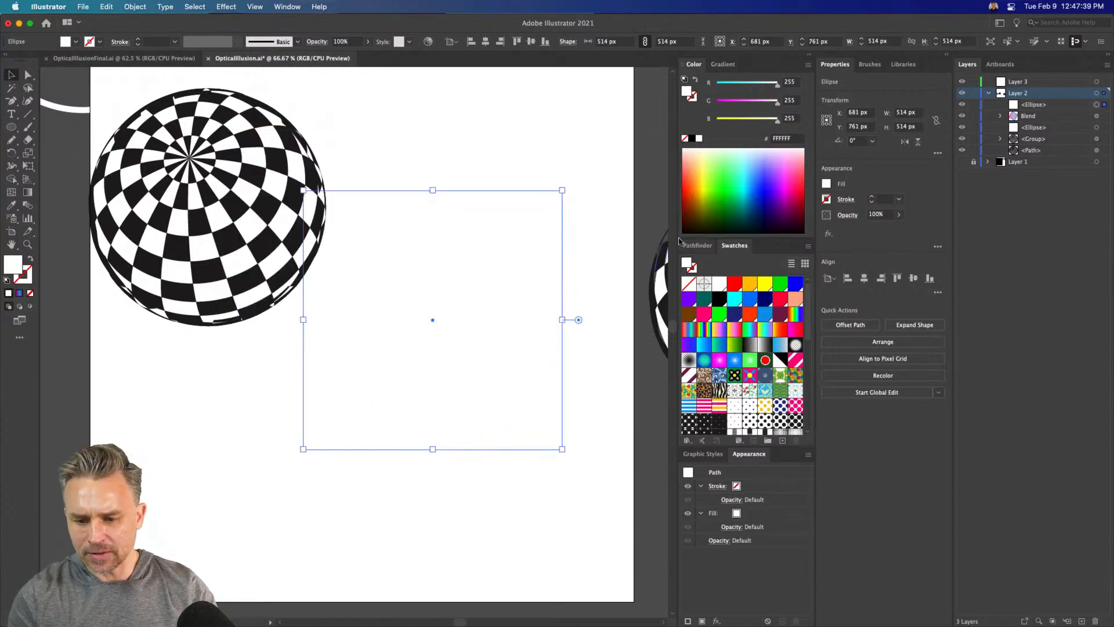
Fill the circle with a radial gradient, remove its pink centre stop, and place the blue stop at 0% location
click(722, 64)
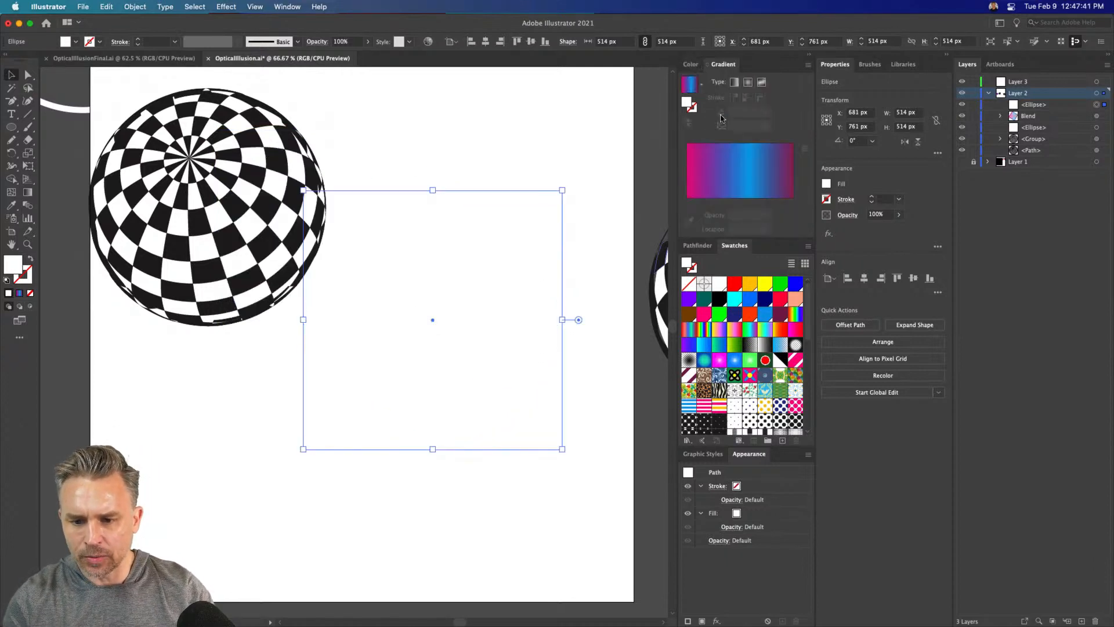
click(749, 83)
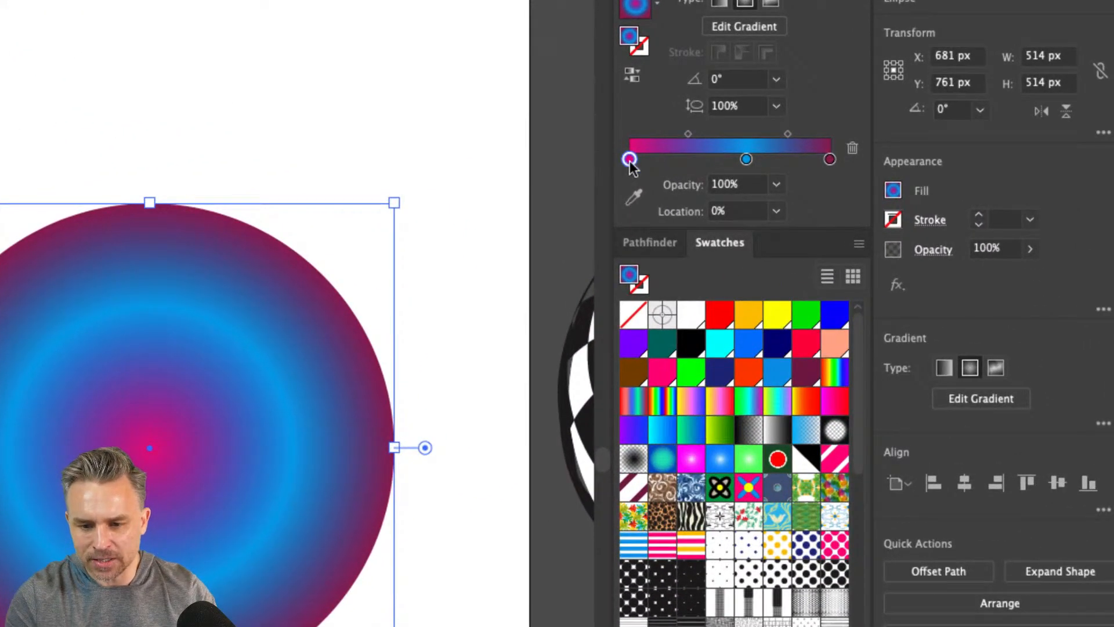
drag(630, 159, 643, 261)
drag(745, 159, 631, 162)
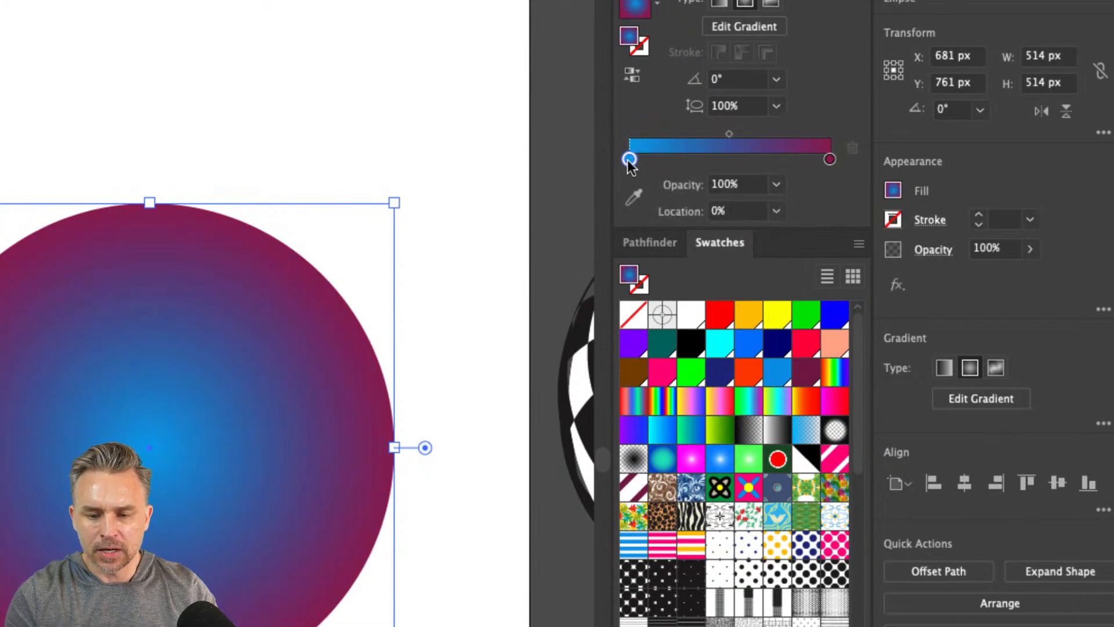
Colour the radial gradient's centre stop black and its outer stop white, and move the circle up beside the sphere
double_click(629, 159)
click(709, 224)
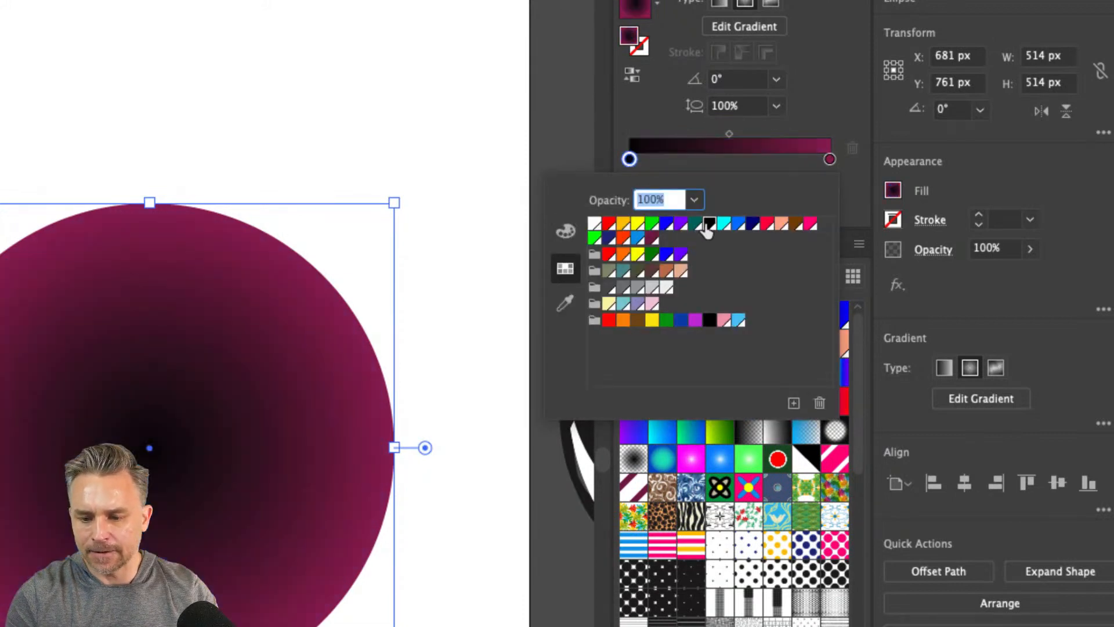
click(830, 162)
double_click(830, 160)
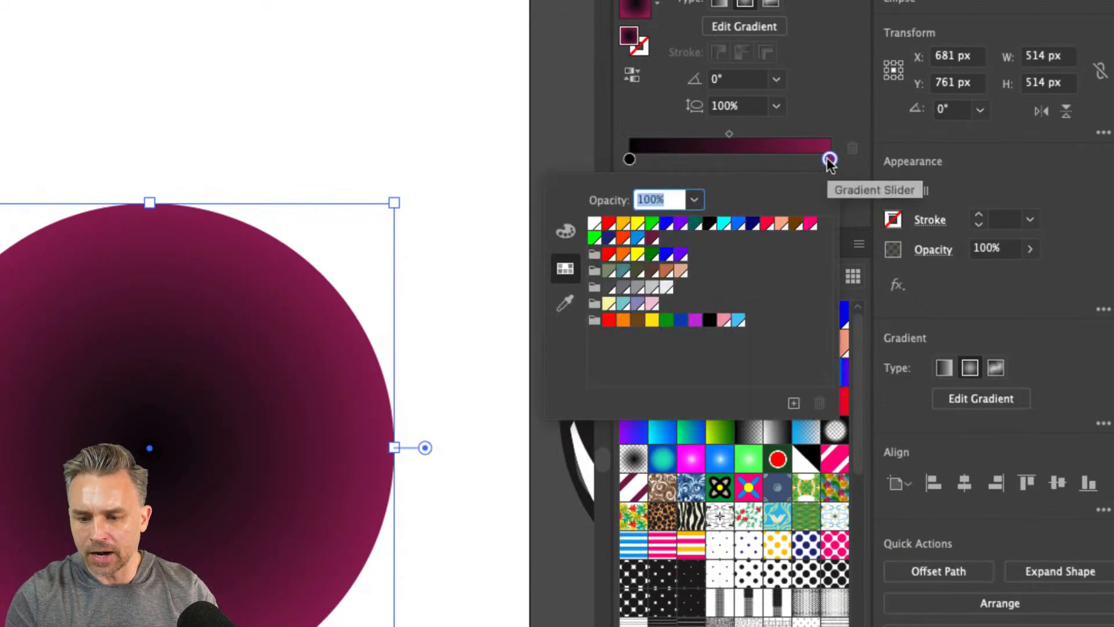
click(593, 223)
click(678, 165)
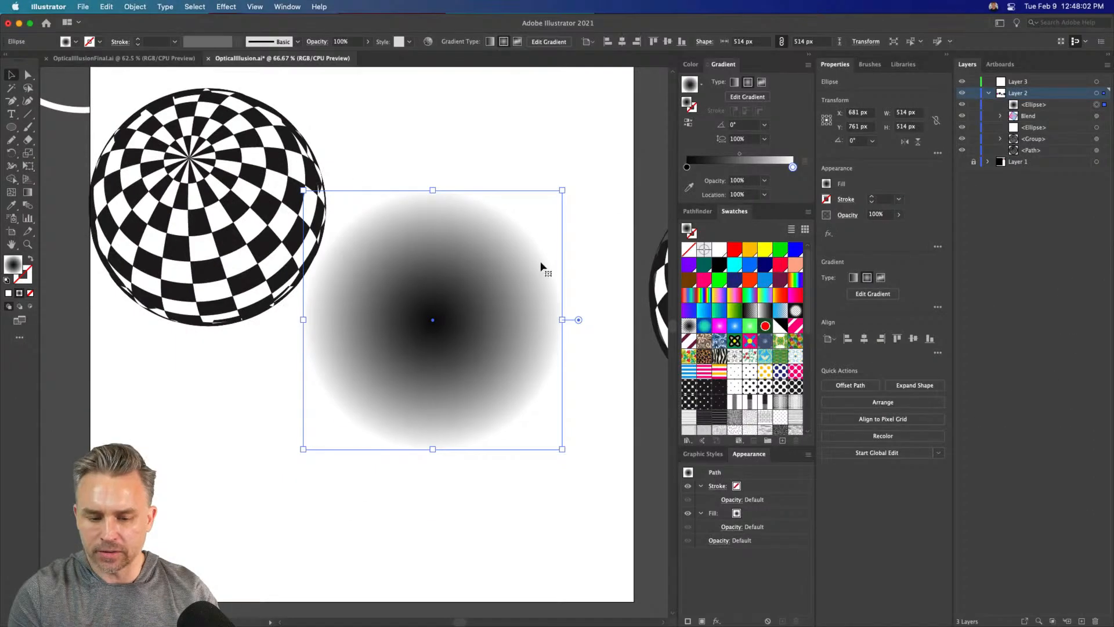
drag(381, 251, 411, 224)
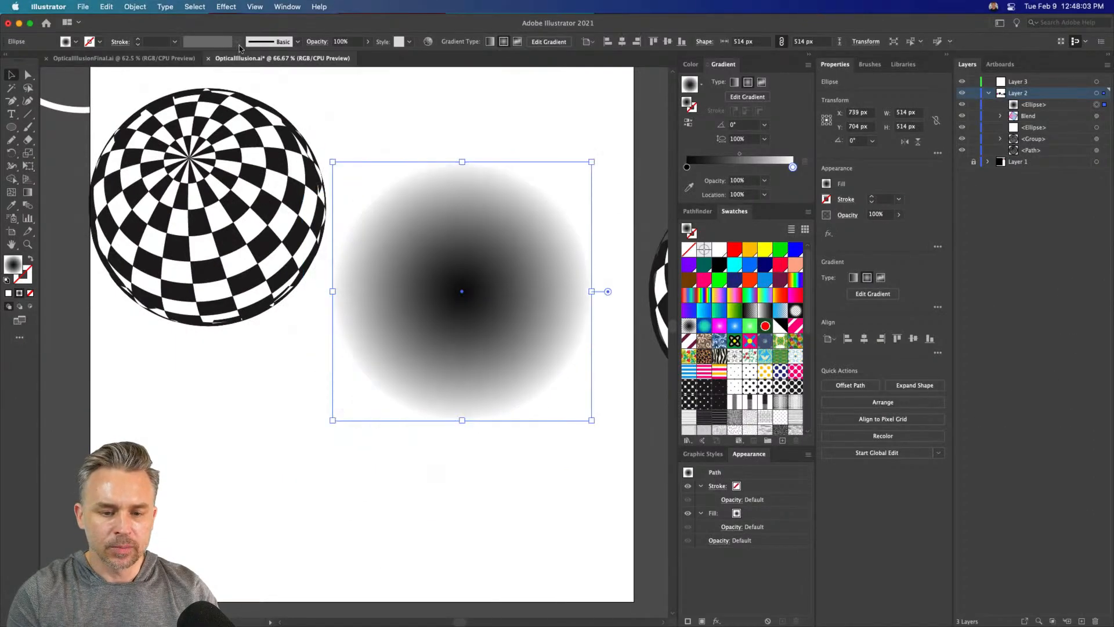
Set up a Color Halftone effect on the gradient circle with a 20-pixel maximum radius, and open the Channel 1 screen angle for editing
click(227, 6)
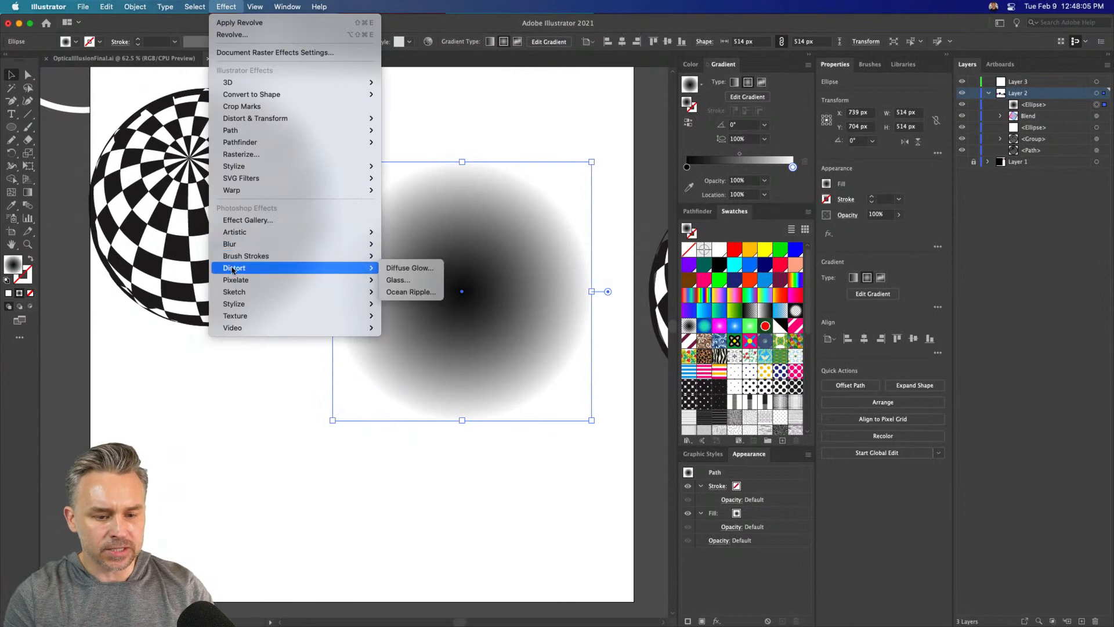
mouse_move(235, 280)
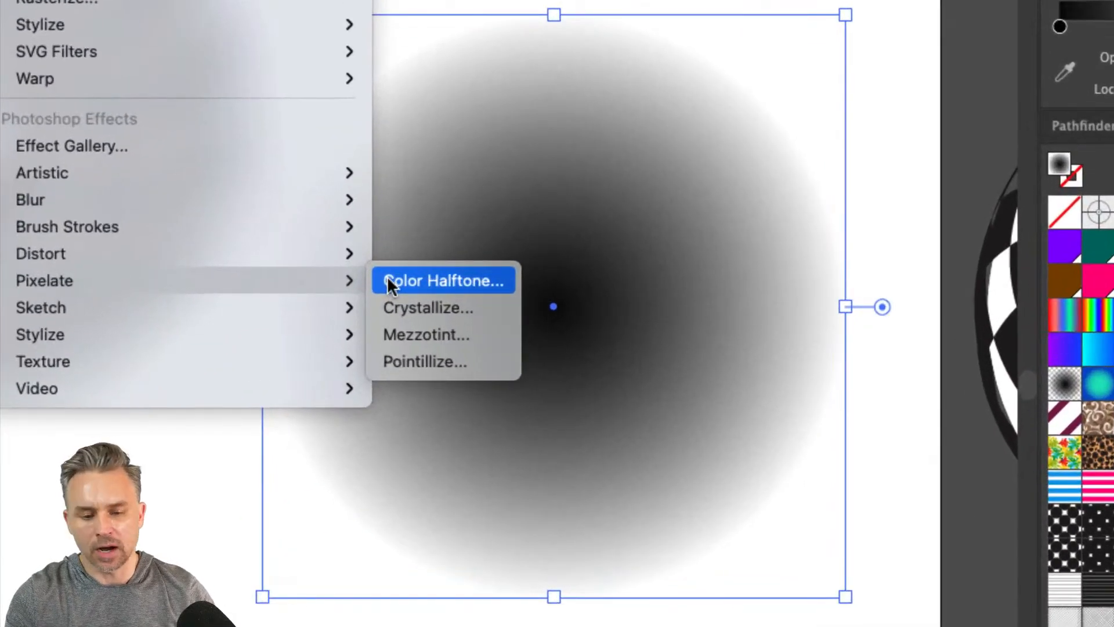
click(388, 278)
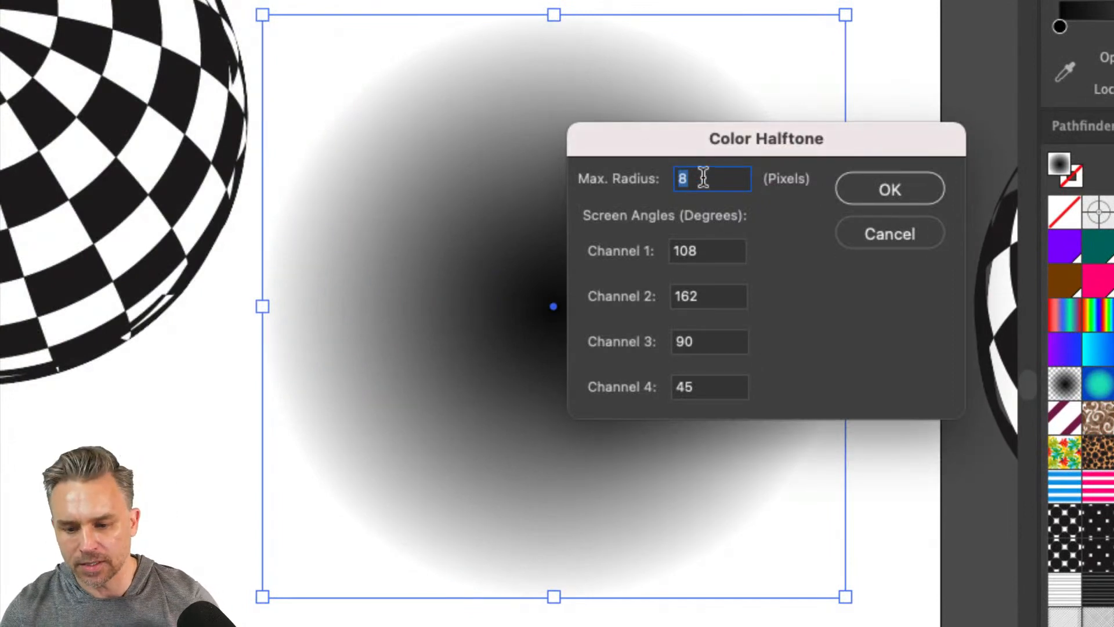
text(20)
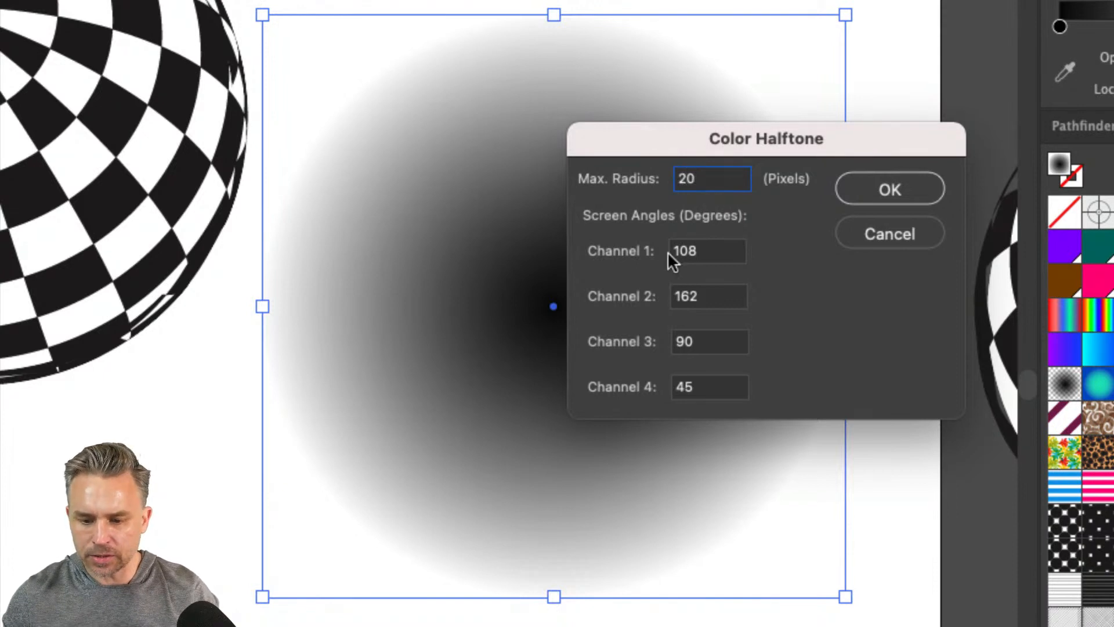
double_click(716, 249)
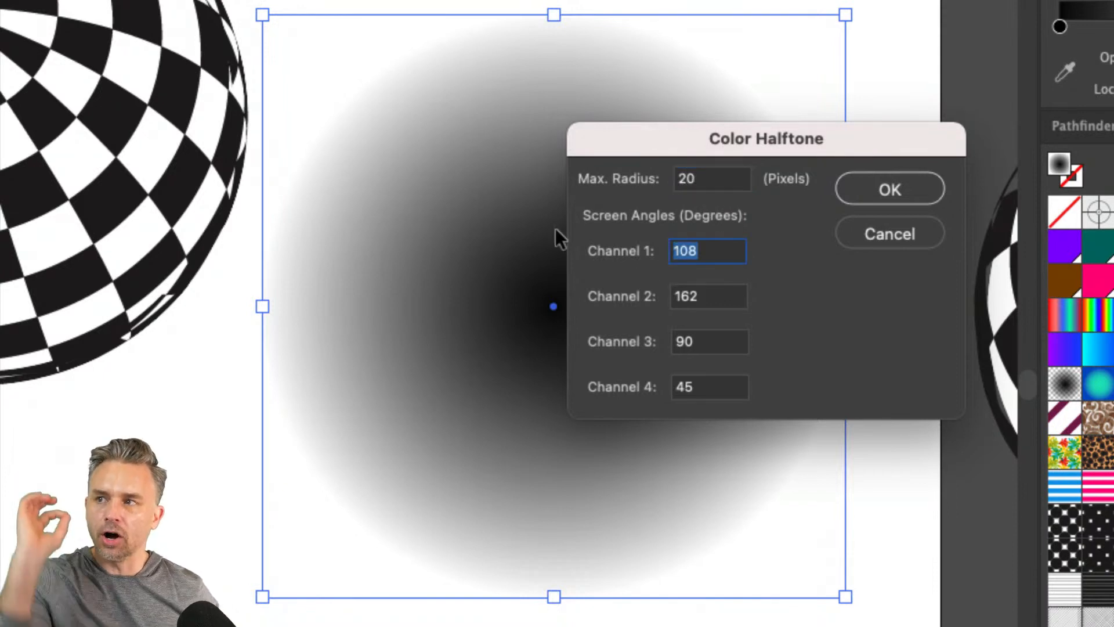
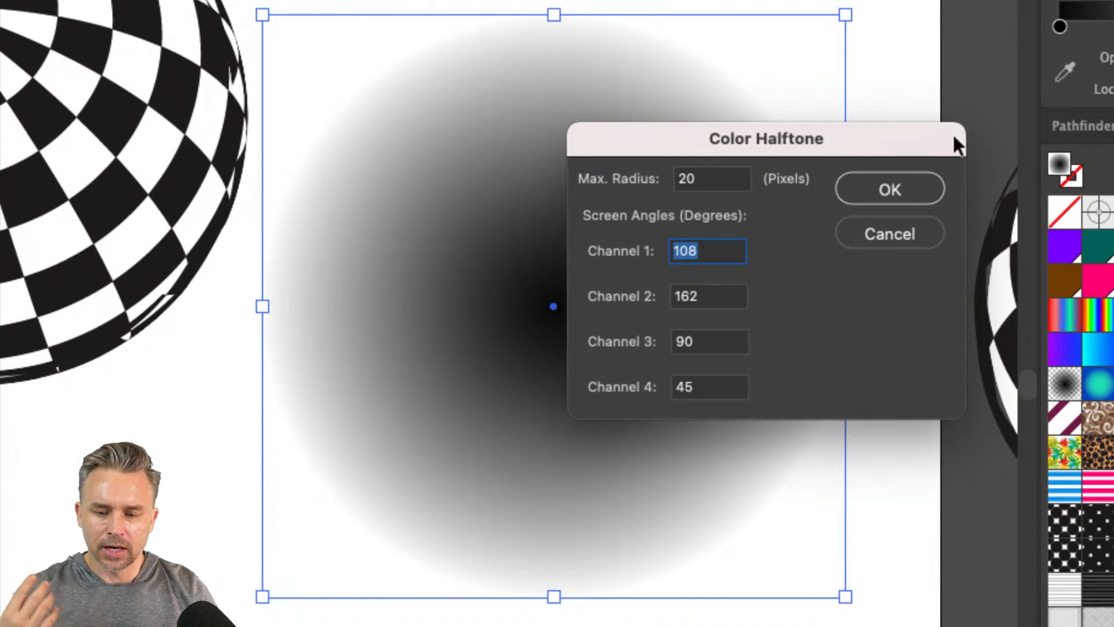
Try the Color Halftone effect with a 20-pixel maximum radius on the gradient circle, and undo it
click(872, 184)
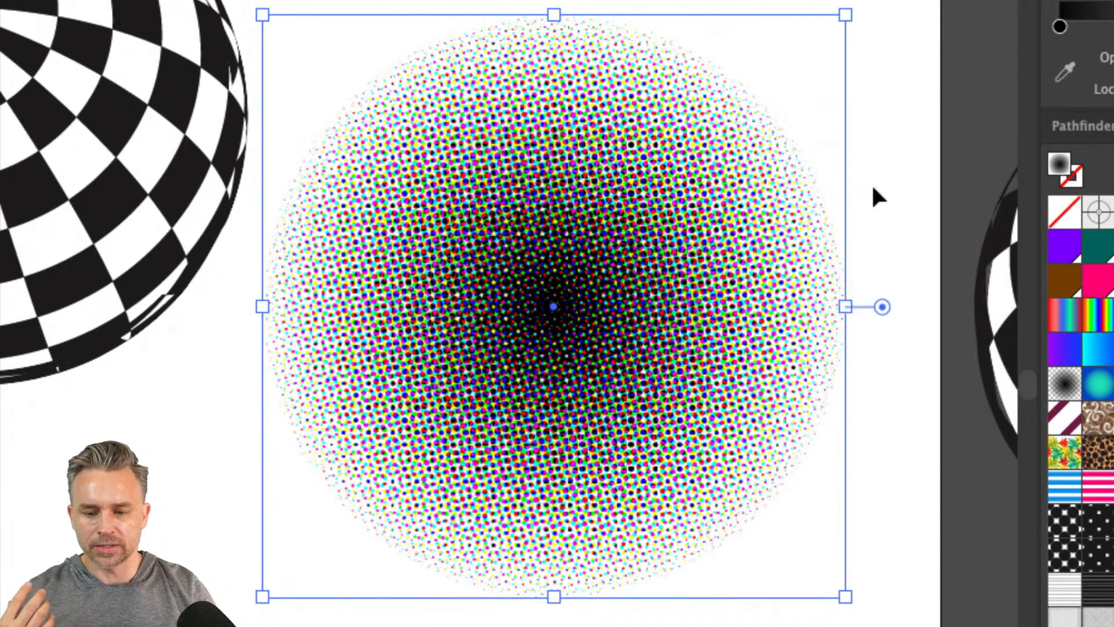
click(876, 198)
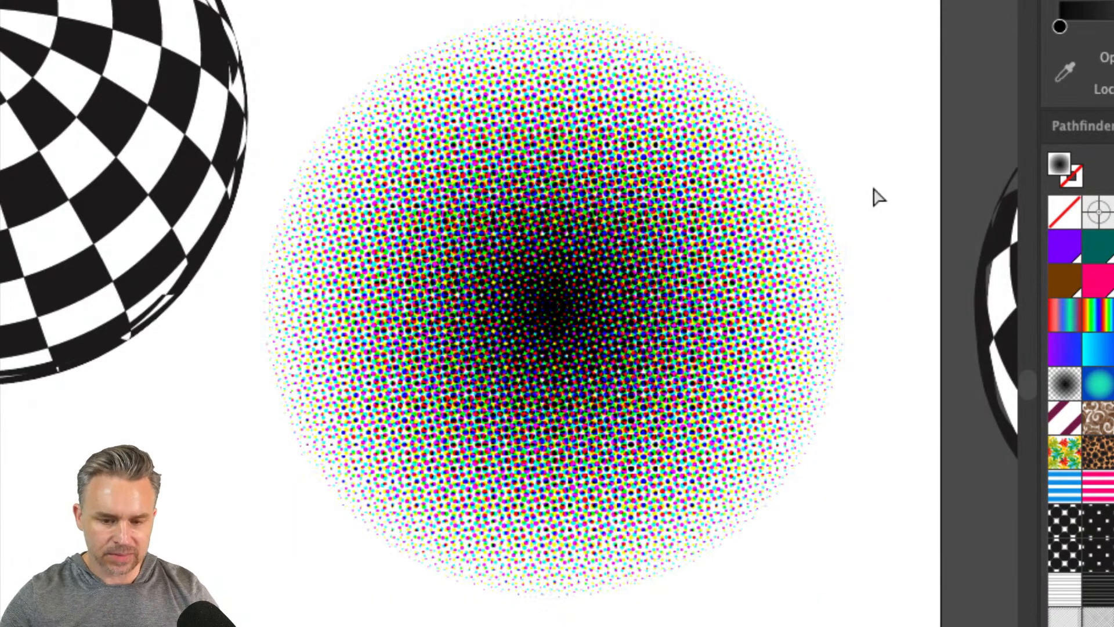
key(super+z)
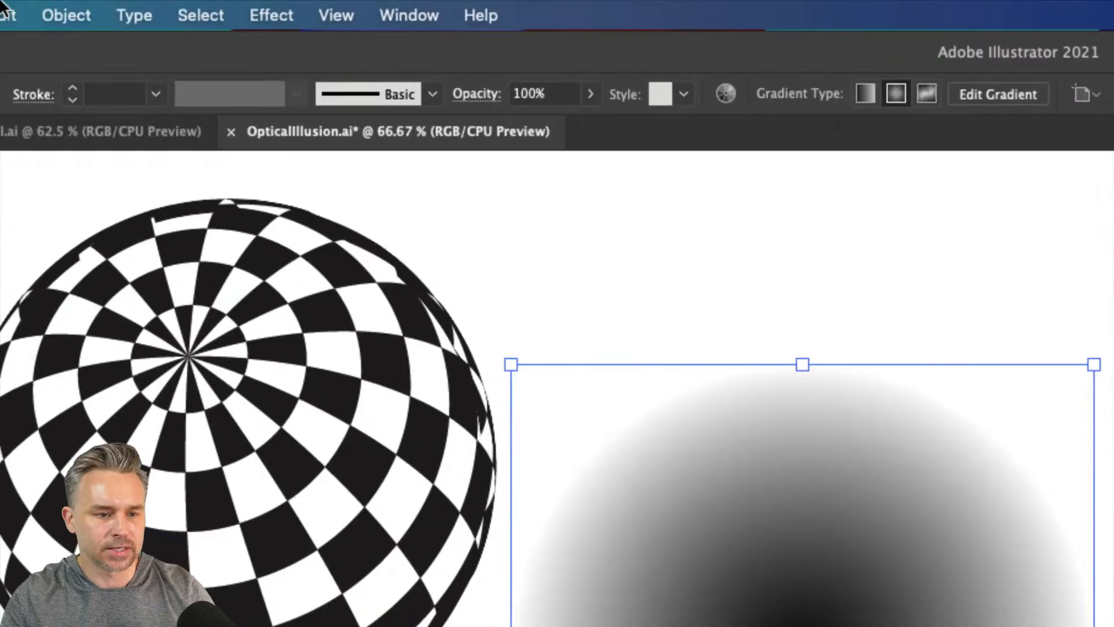
Apply a Color Halftone effect with a maximum radius of 100 pixels to the gradient circle
click(259, 14)
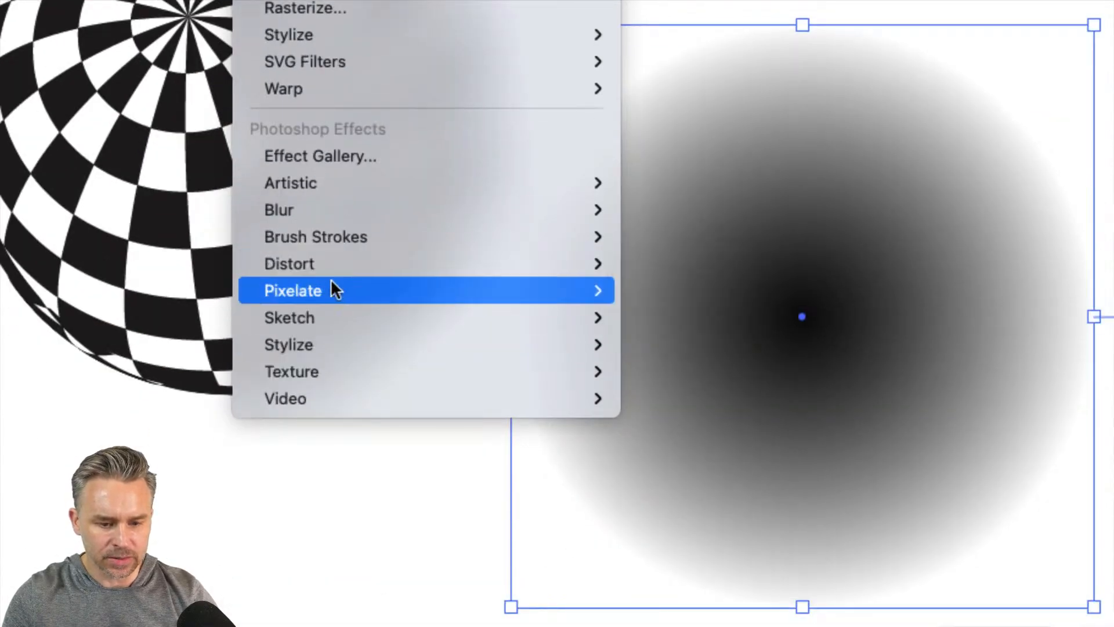
mouse_move(331, 471)
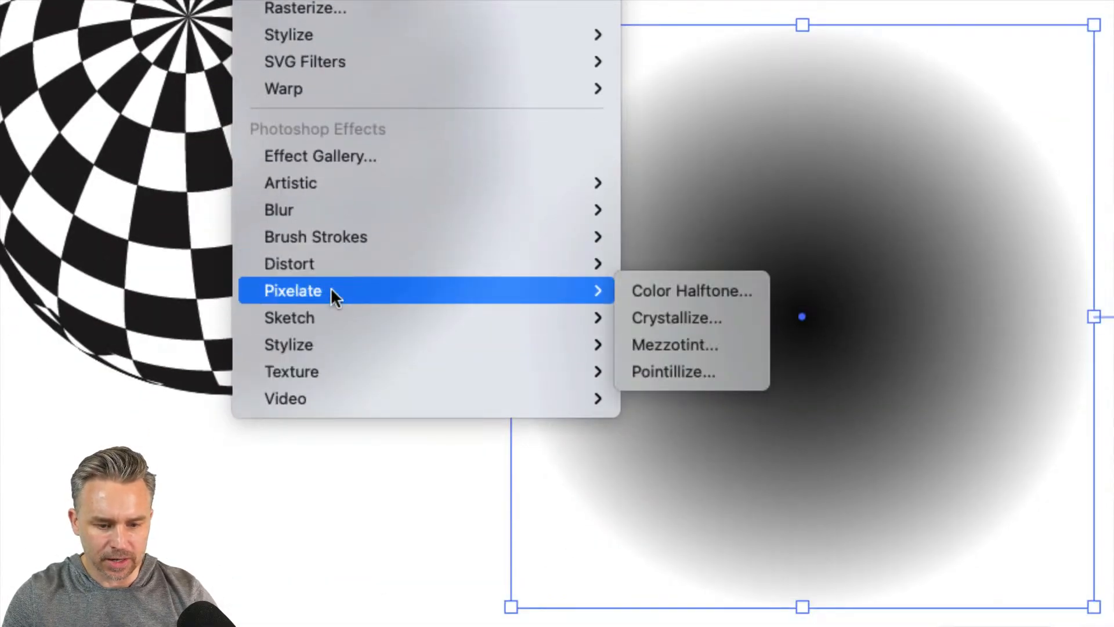
click(651, 291)
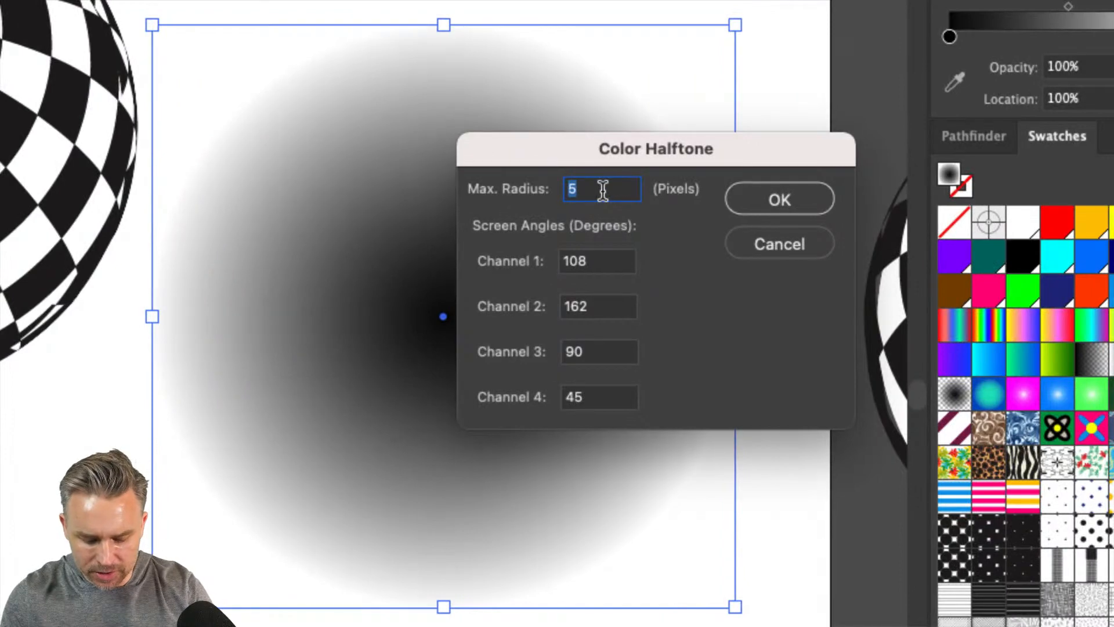
text(100)
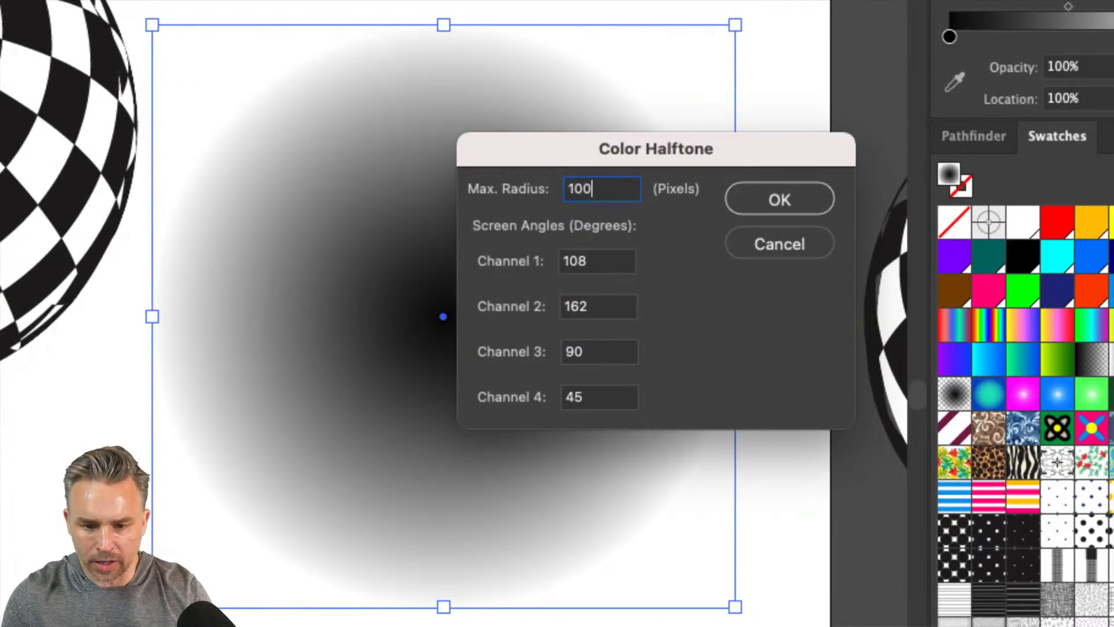
click(785, 192)
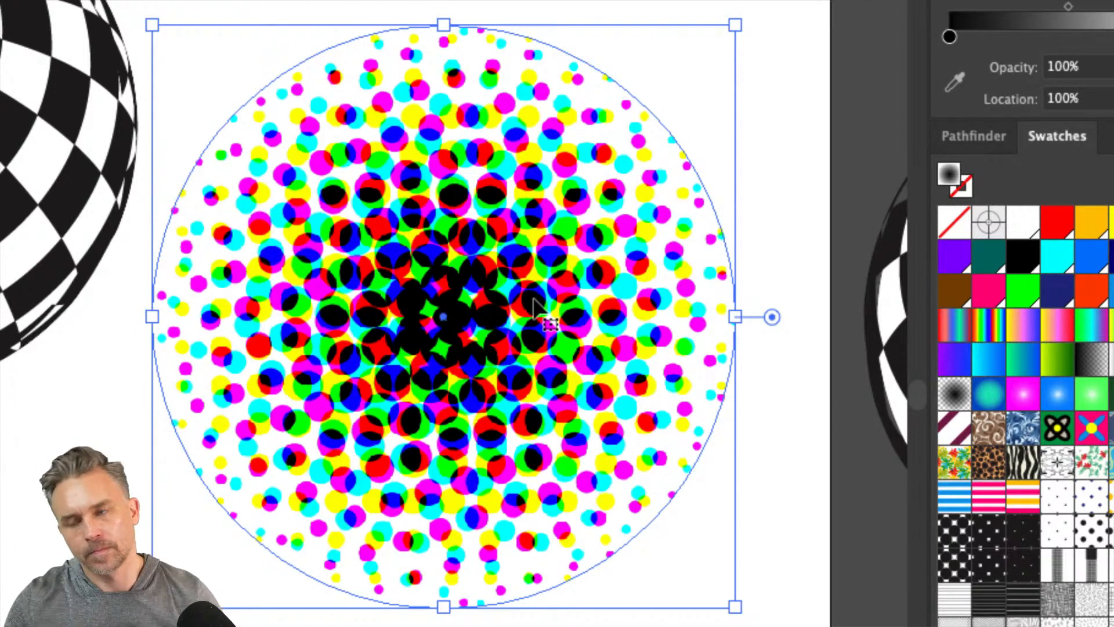
Place a copy of the halftone circle below the checkered sphere, centred at about X 360 px, Y 1137 px
scroll(538, 110, down, 10)
scroll(537, 110, left, 5)
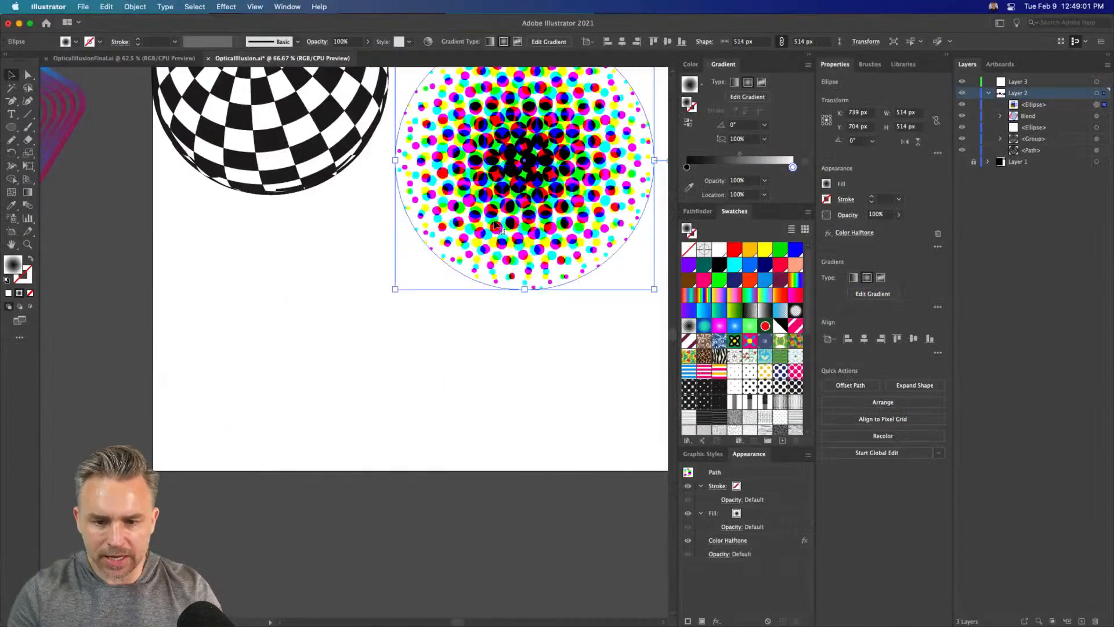
drag(502, 189, 311, 407)
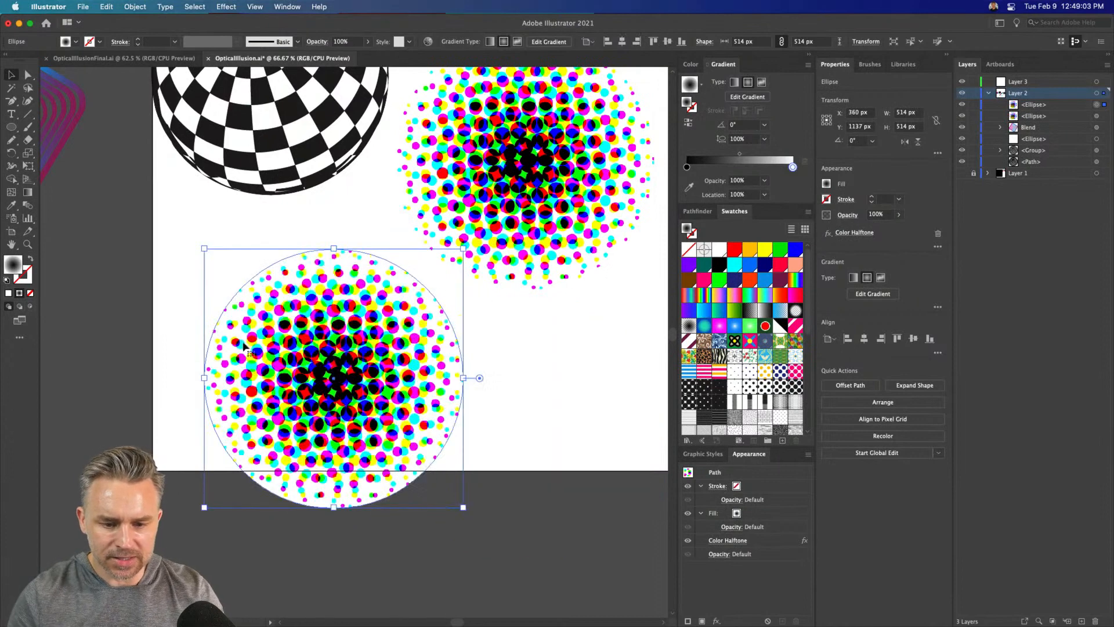
Edit the copied circle's Color Halftone effect so that the screen angles of Channels 2, 3 and 4 are also 108 degrees
scroll(435, 306, up, 2)
scroll(434, 306, left, 4)
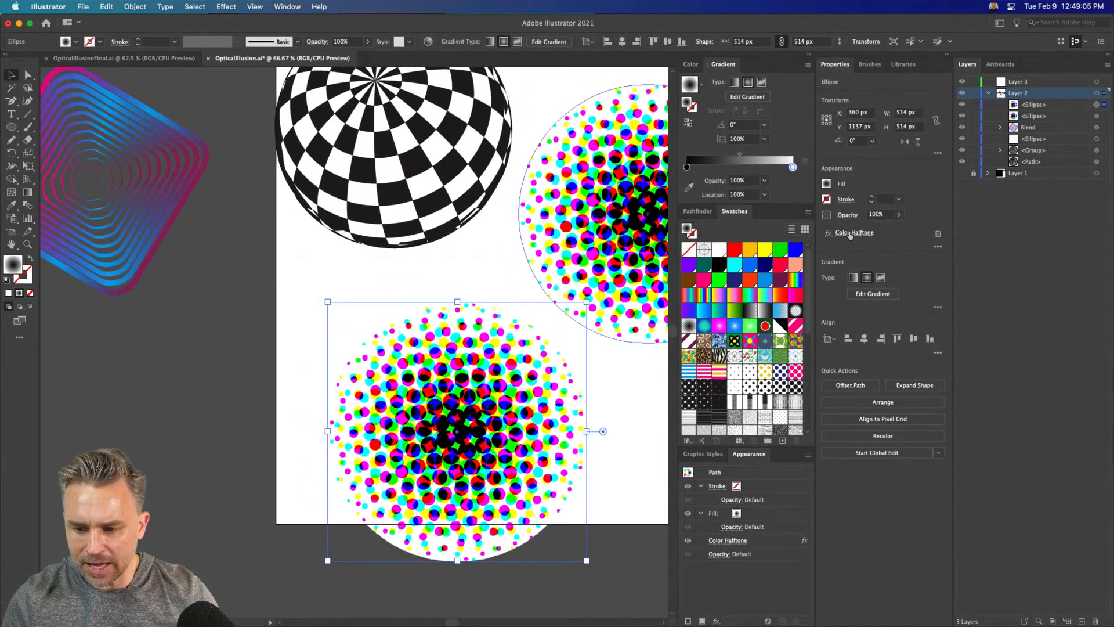
click(849, 234)
key(Tab)
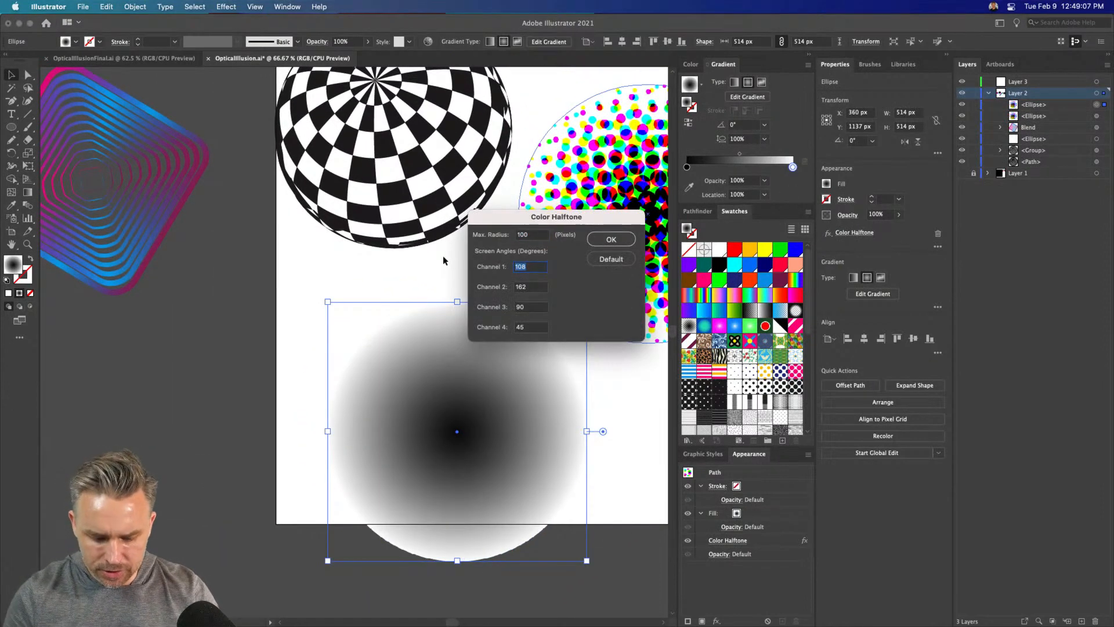
key(Tab)
text(108)
key(Tab)
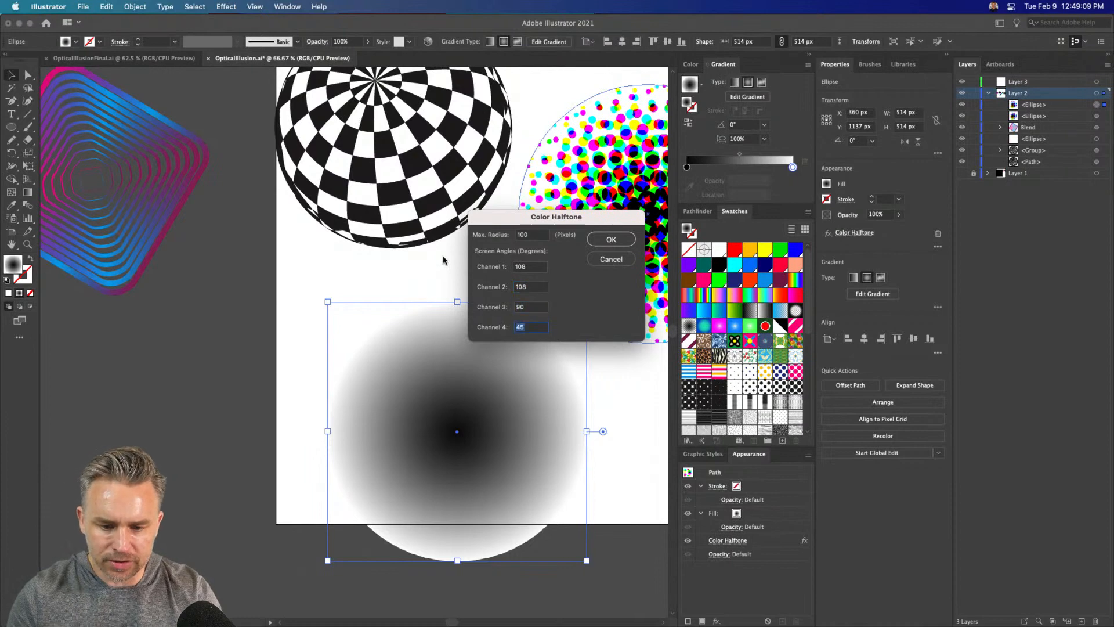
text(108)
double_click(541, 307)
text(108)
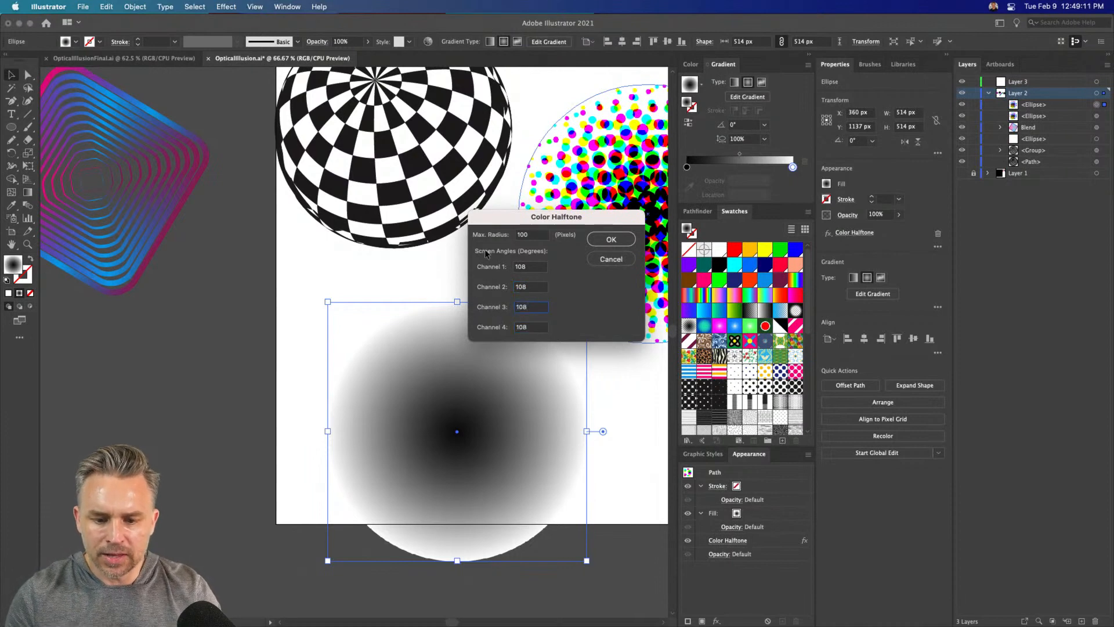
click(603, 239)
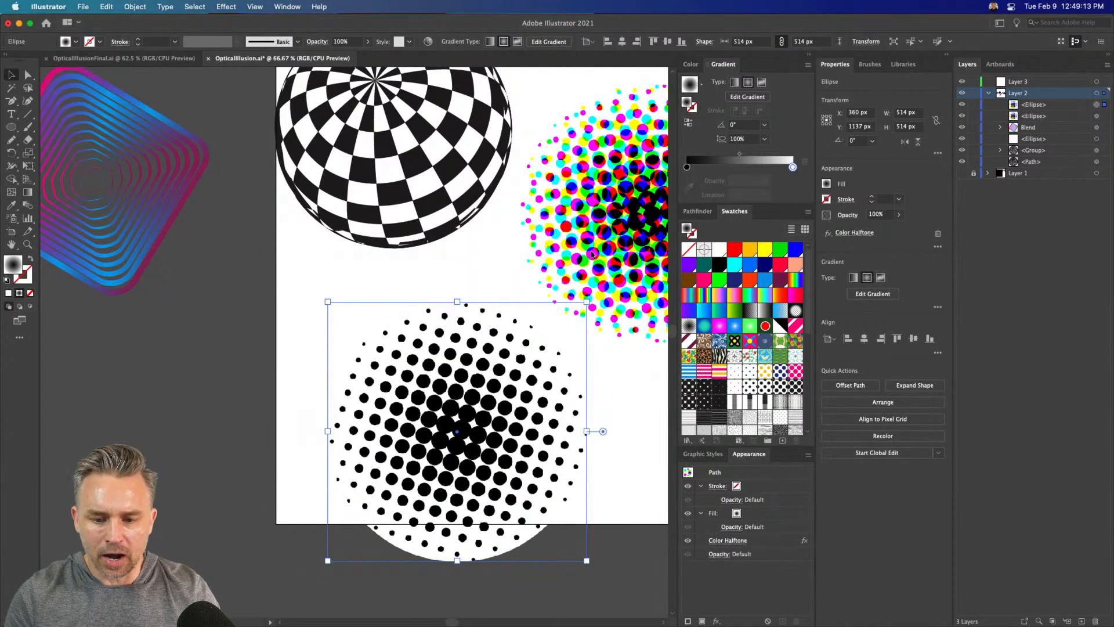
Move the black dotted circle up fully onto the artboard and save it as a dynamic symbol named "circle dots"
drag(456, 415, 442, 368)
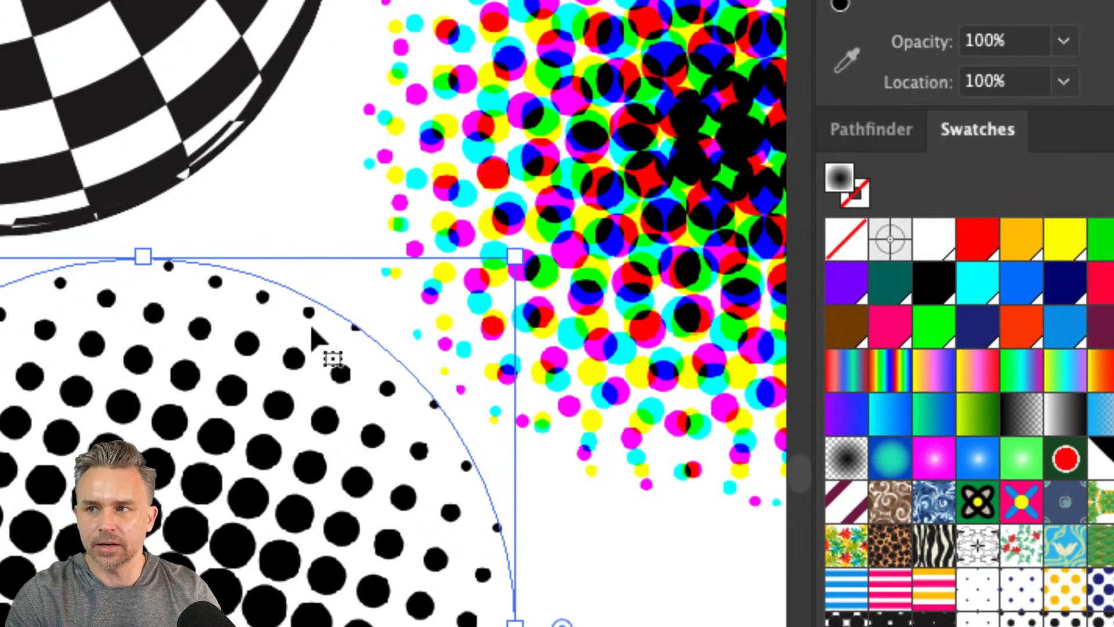
click(613, 97)
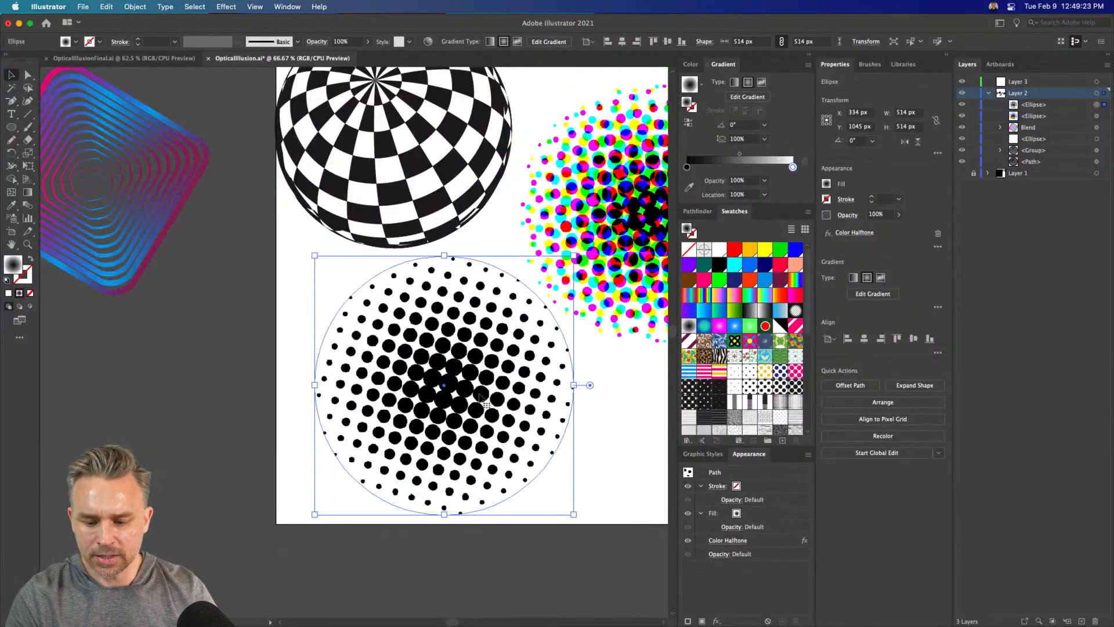
click(287, 7)
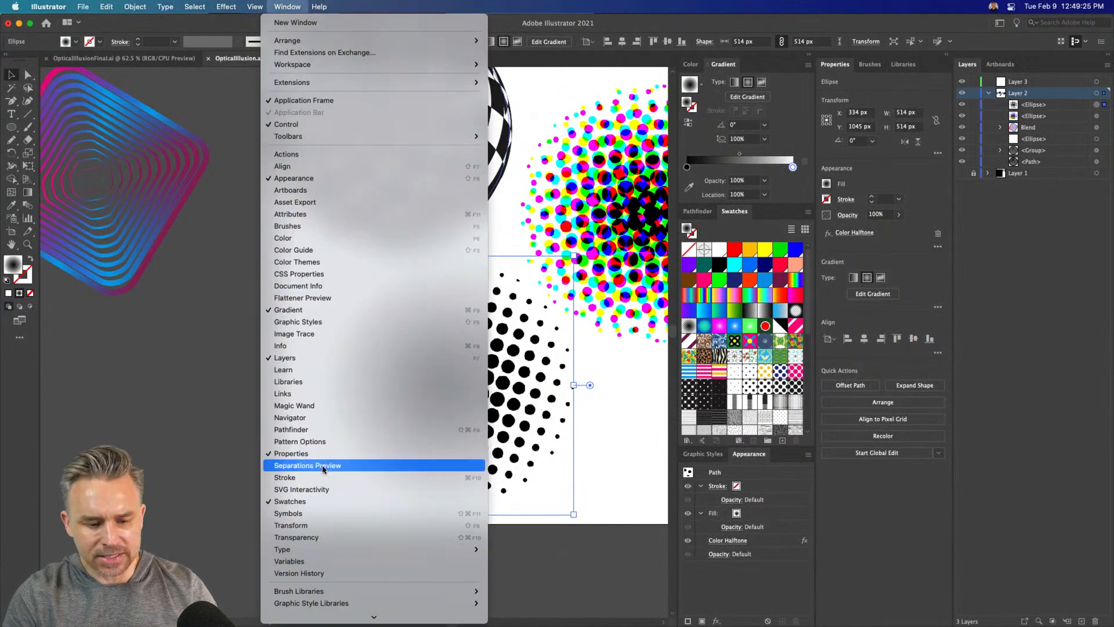
click(346, 514)
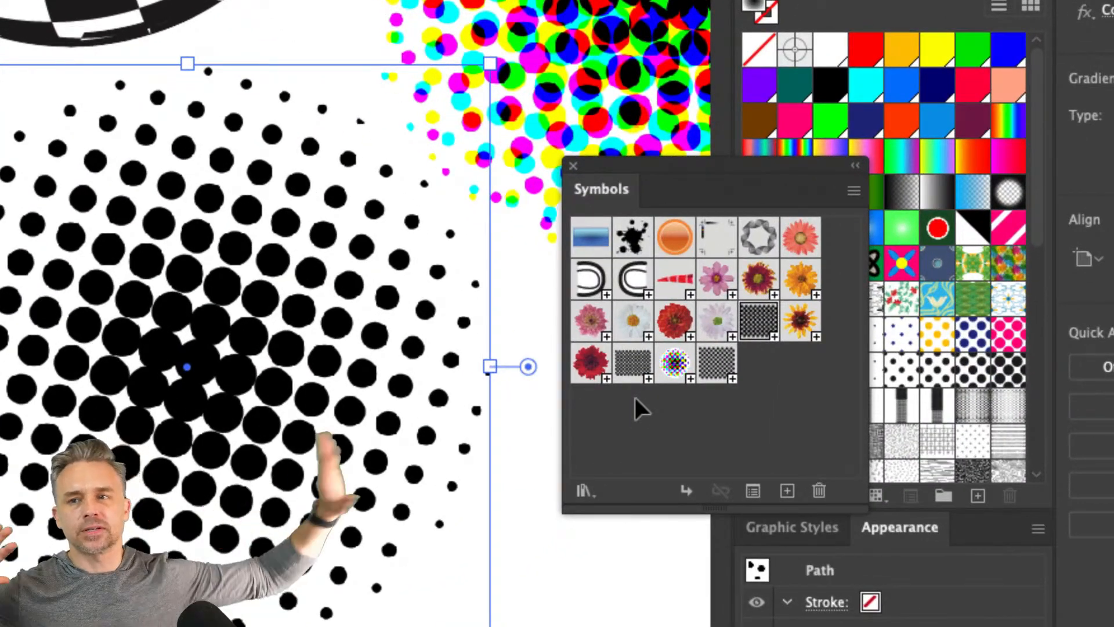
drag(598, 336, 697, 389)
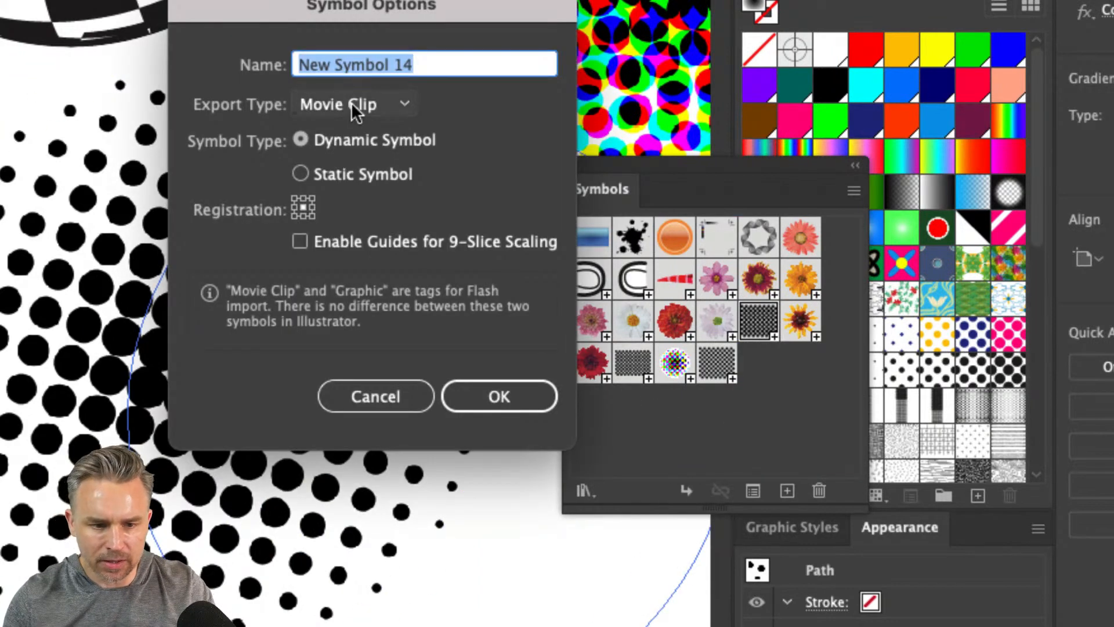
text(circle dots)
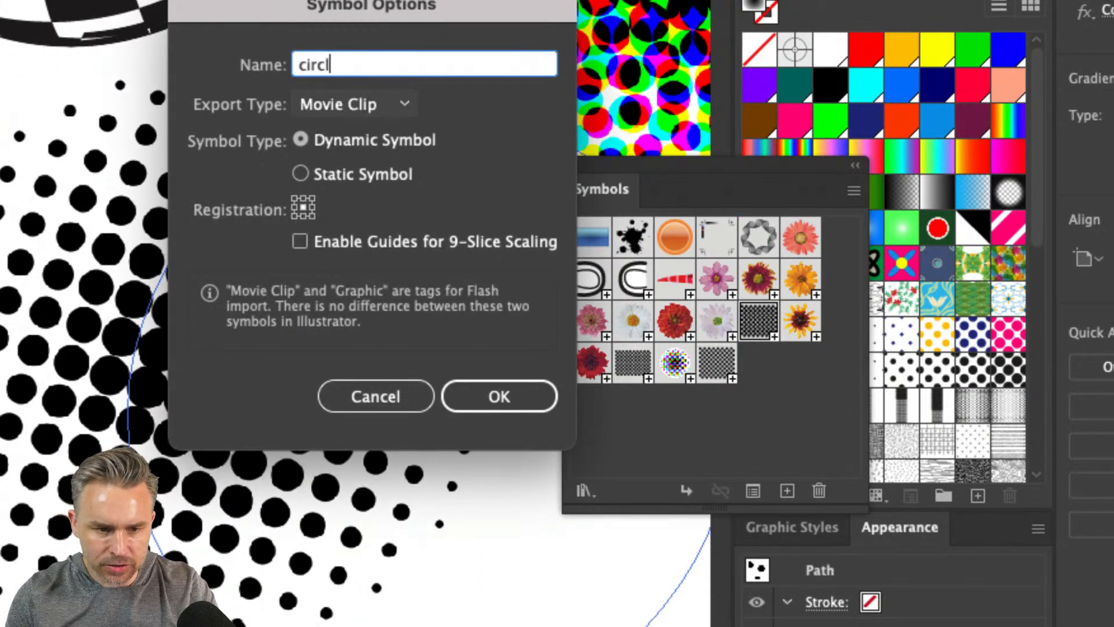
click(487, 396)
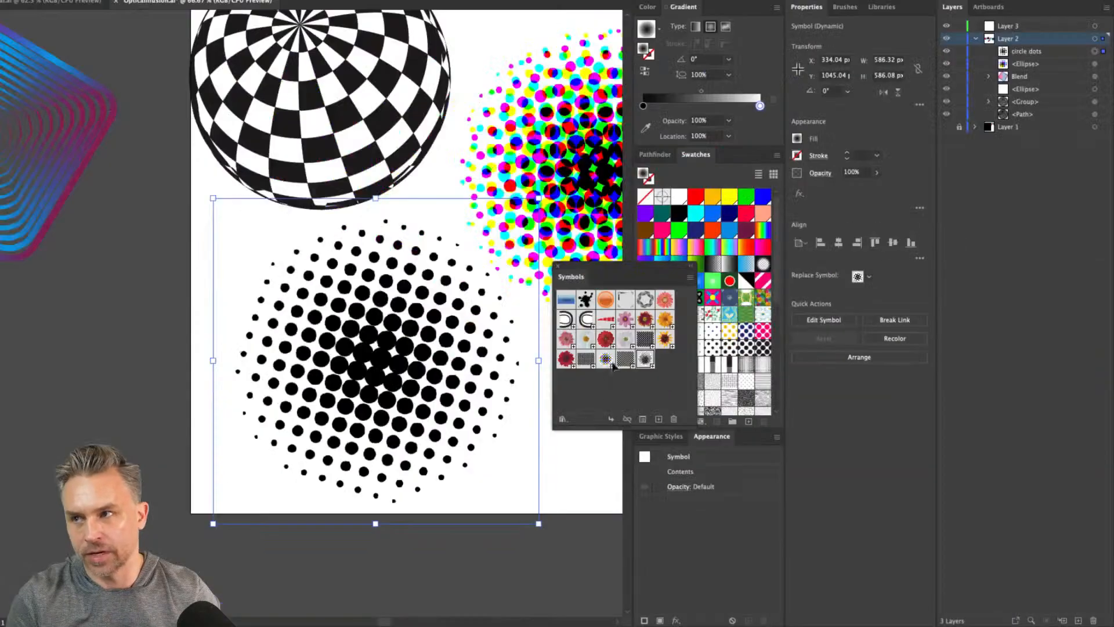
Shrink the checkered sphere's path to about 97 by 195 px, and undo the scaling
scroll(386, 262, up, 6)
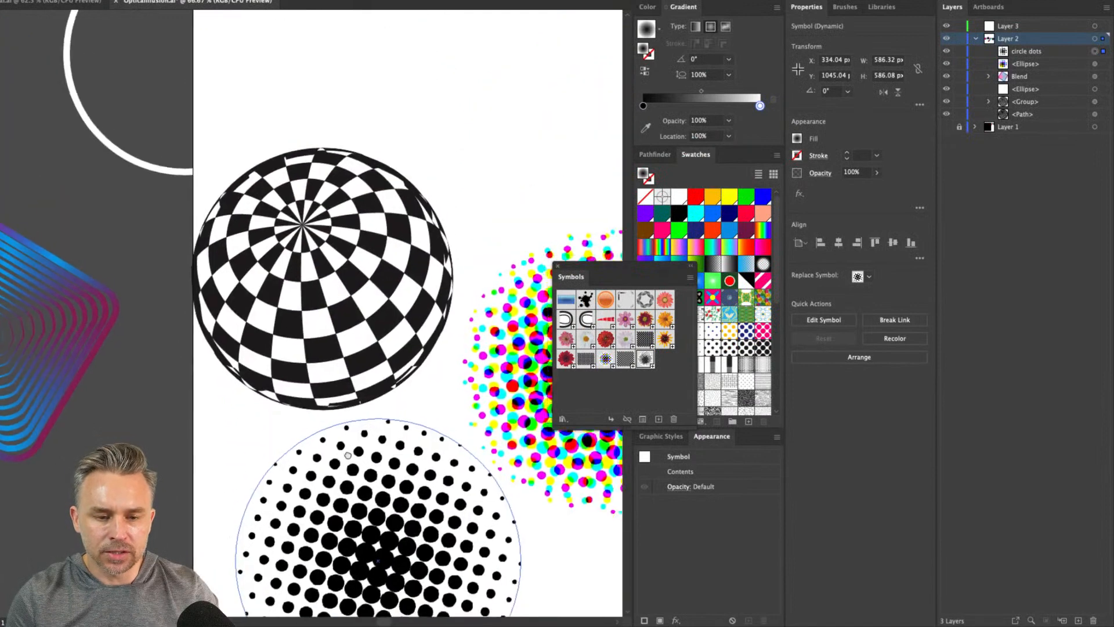
scroll(386, 263, right, 2)
click(259, 181)
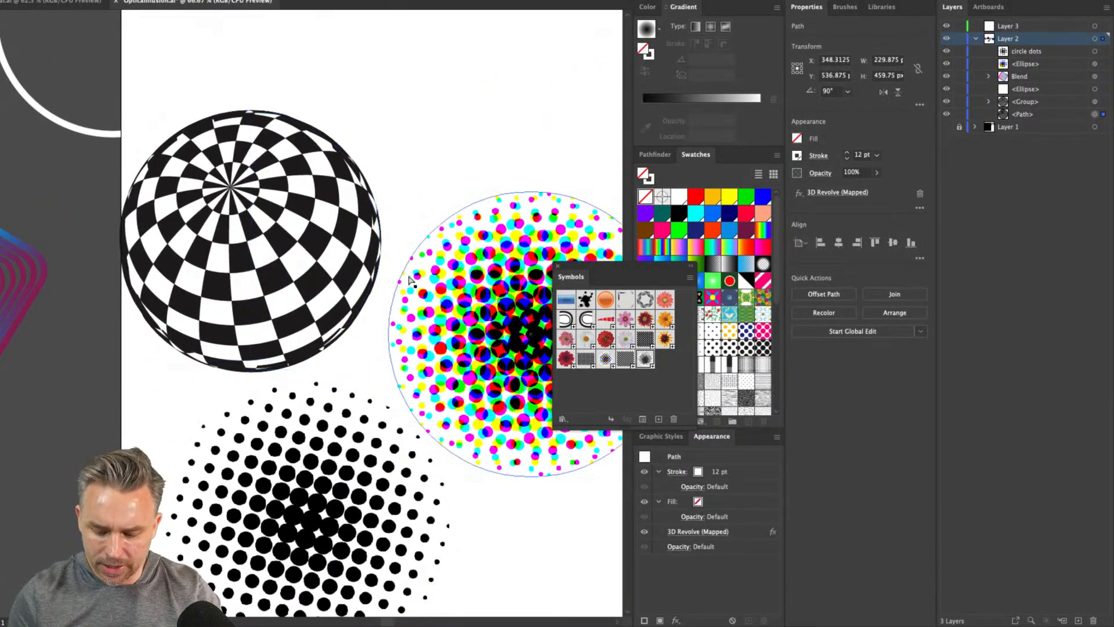
key(super+minus)
key(super+minus)
click(534, 361)
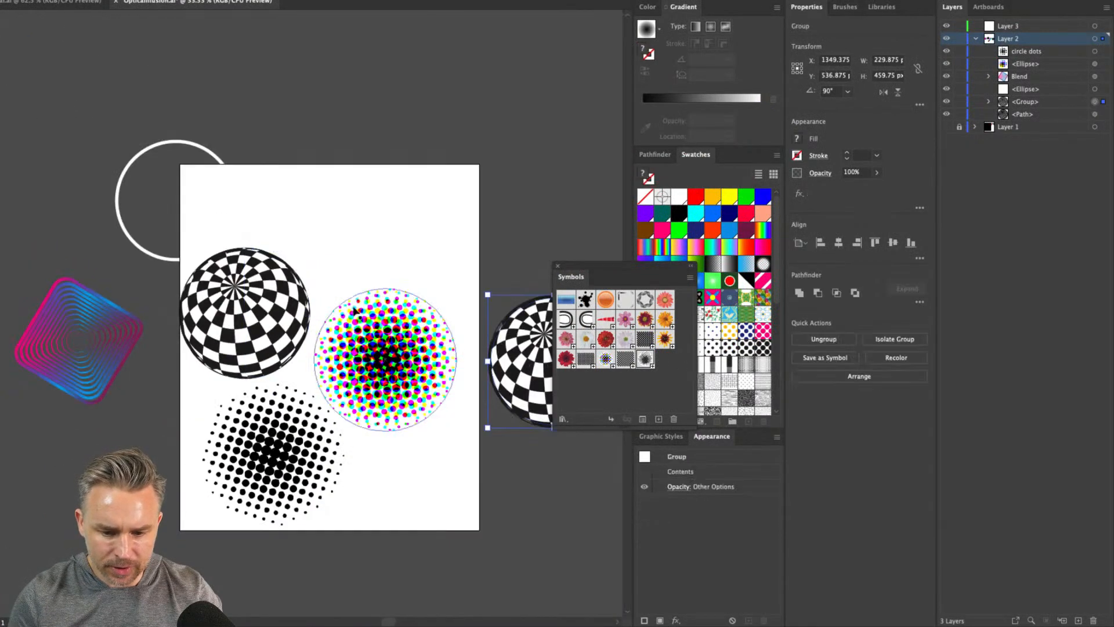
click(245, 311)
drag(245, 312, 290, 179)
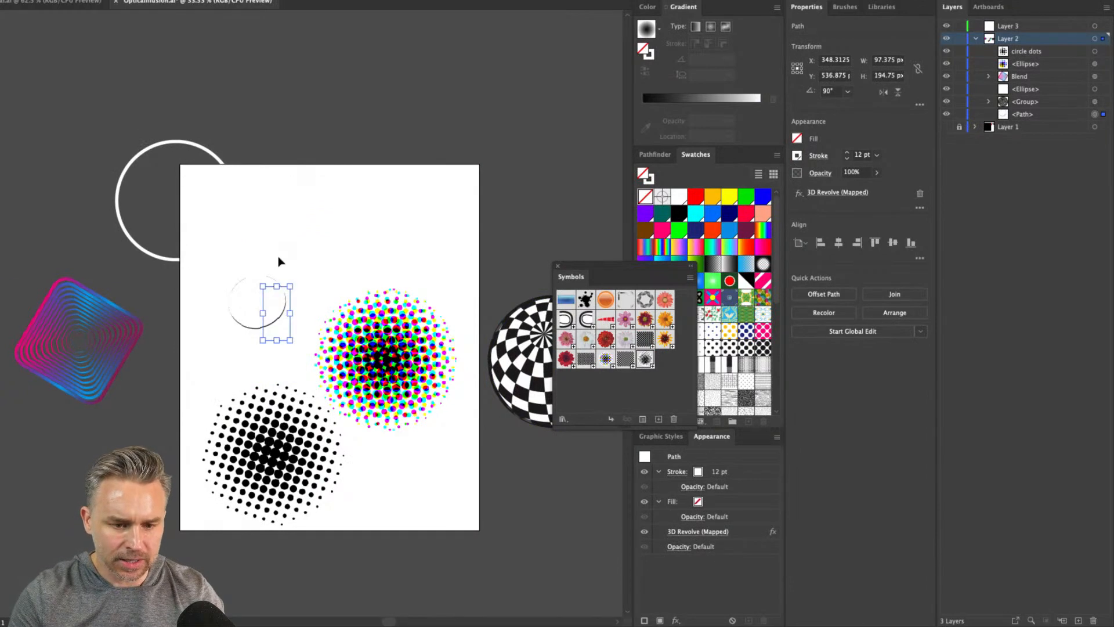
key(super+z)
Undo the dotted circle's symbol conversion, move and halftone edit, and redo only its Color Halftone edit
drag(166, 214, 264, 228)
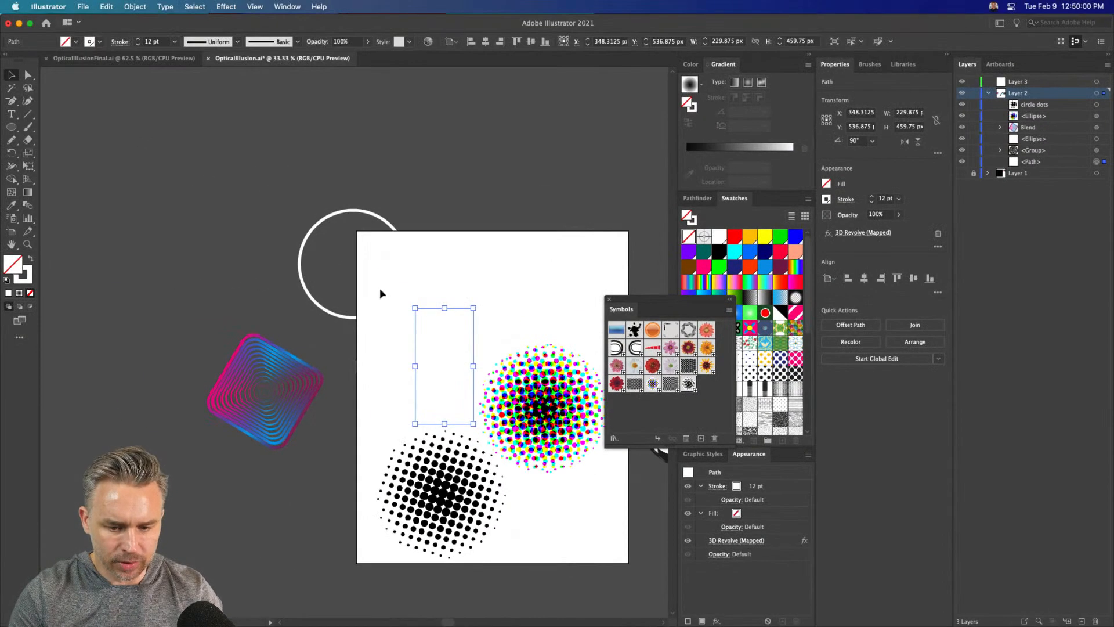
key(super+z)
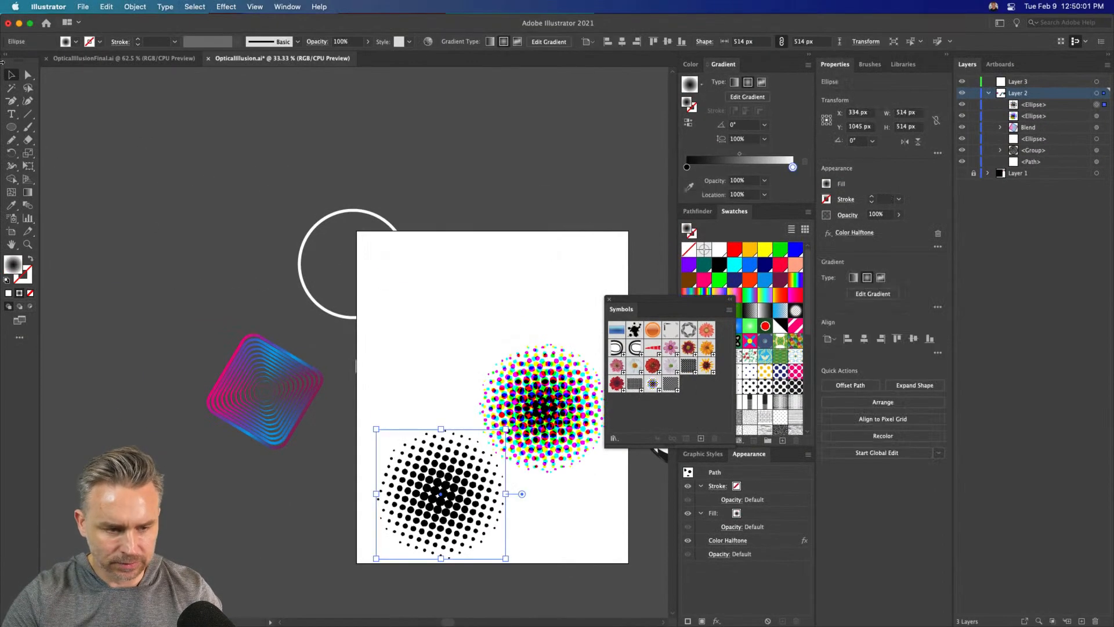
click(285, 194)
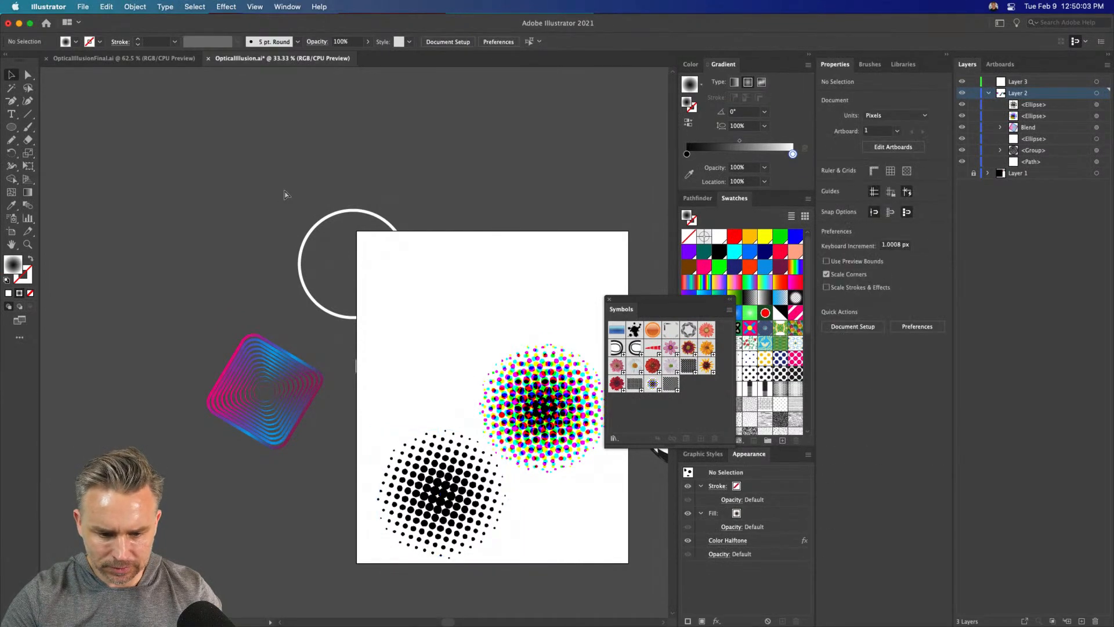
key(super+z)
key(super+z)
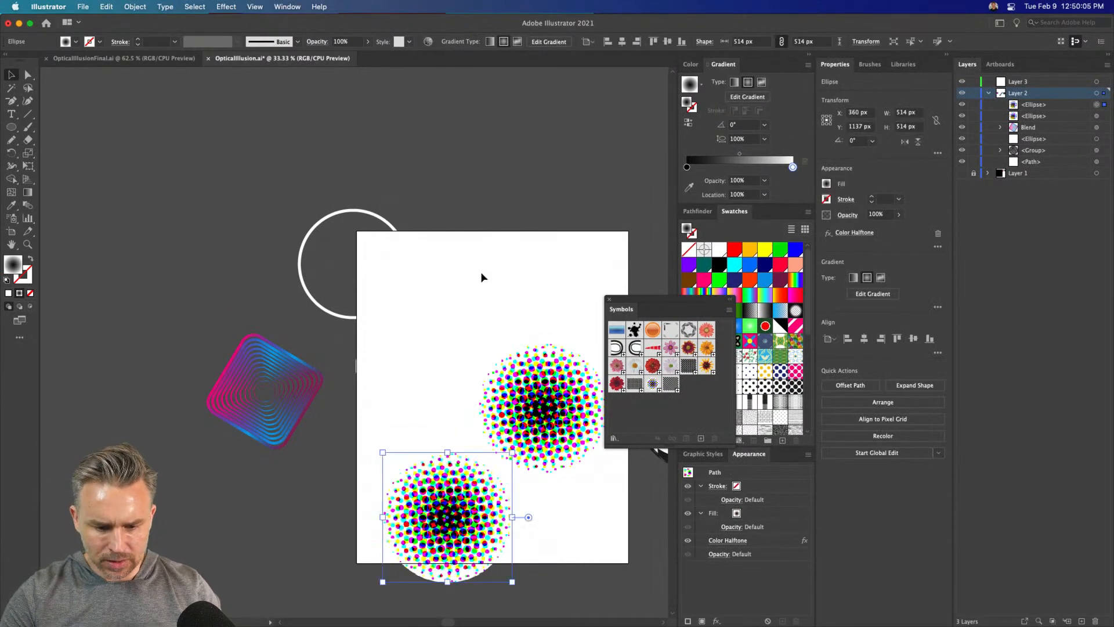
click(106, 6)
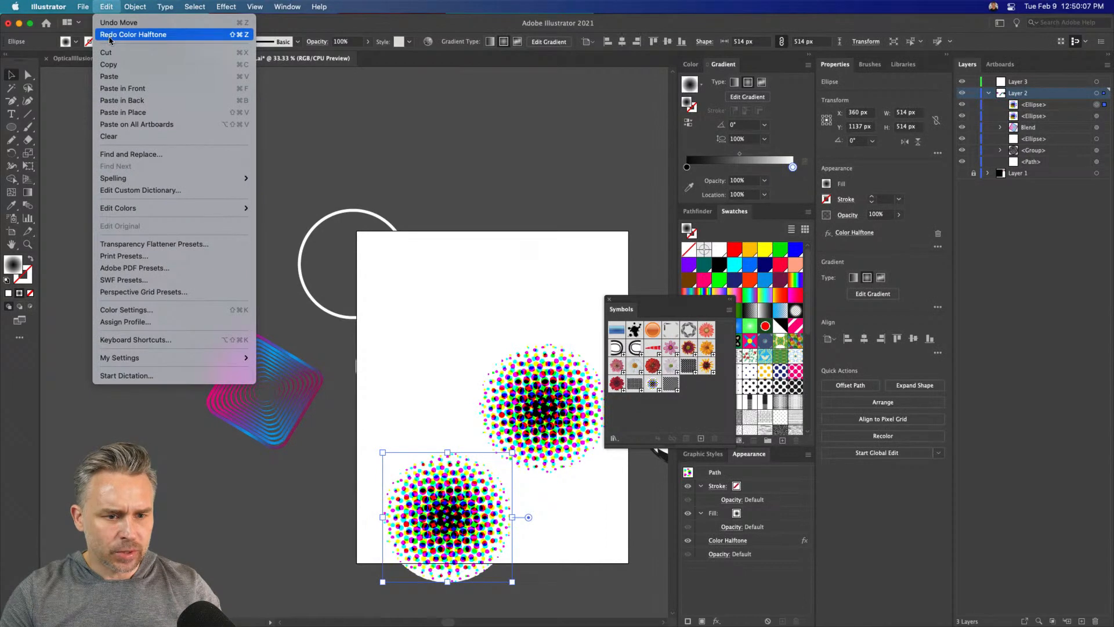
click(109, 36)
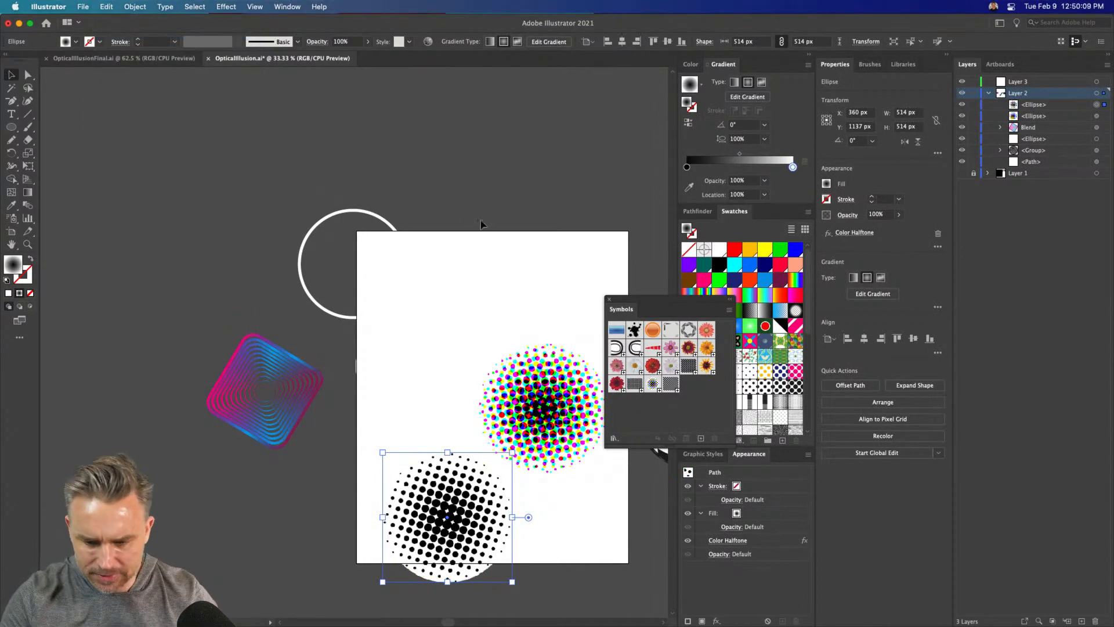
Remove the mapped 3D Revolve effect from the half-circle path on the artboard and set its stroke to white
click(481, 224)
drag(537, 297, 451, 225)
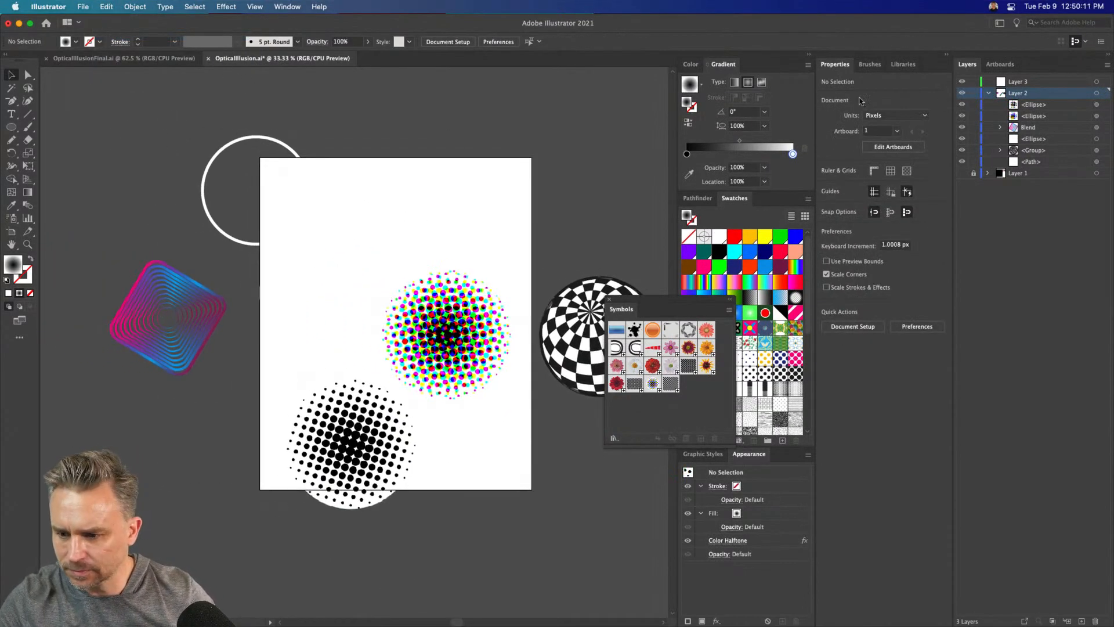
click(325, 313)
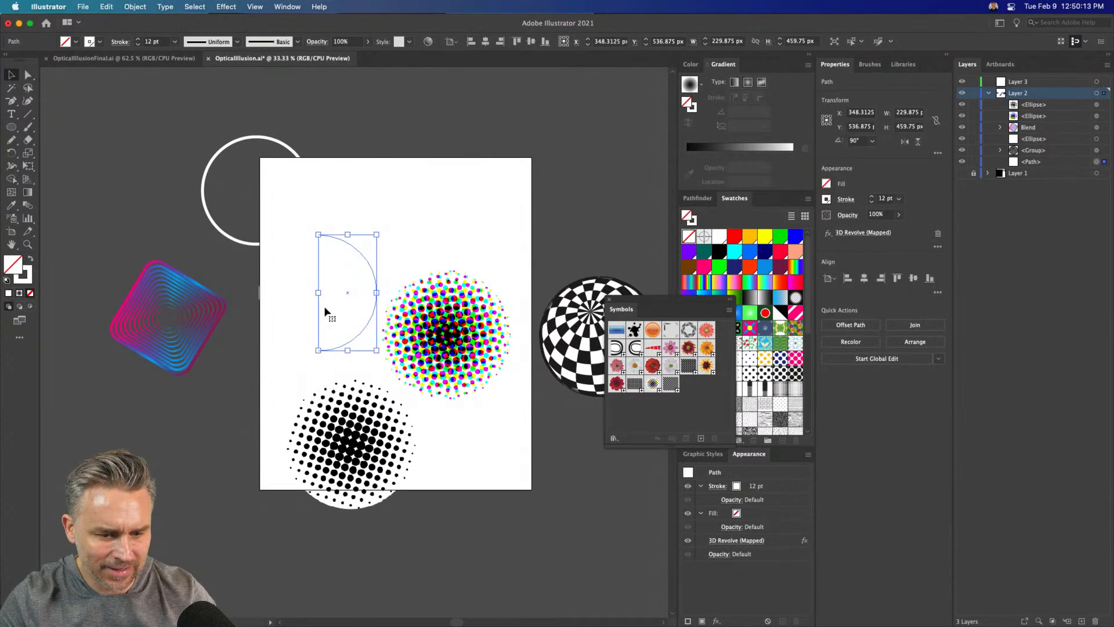
click(18, 281)
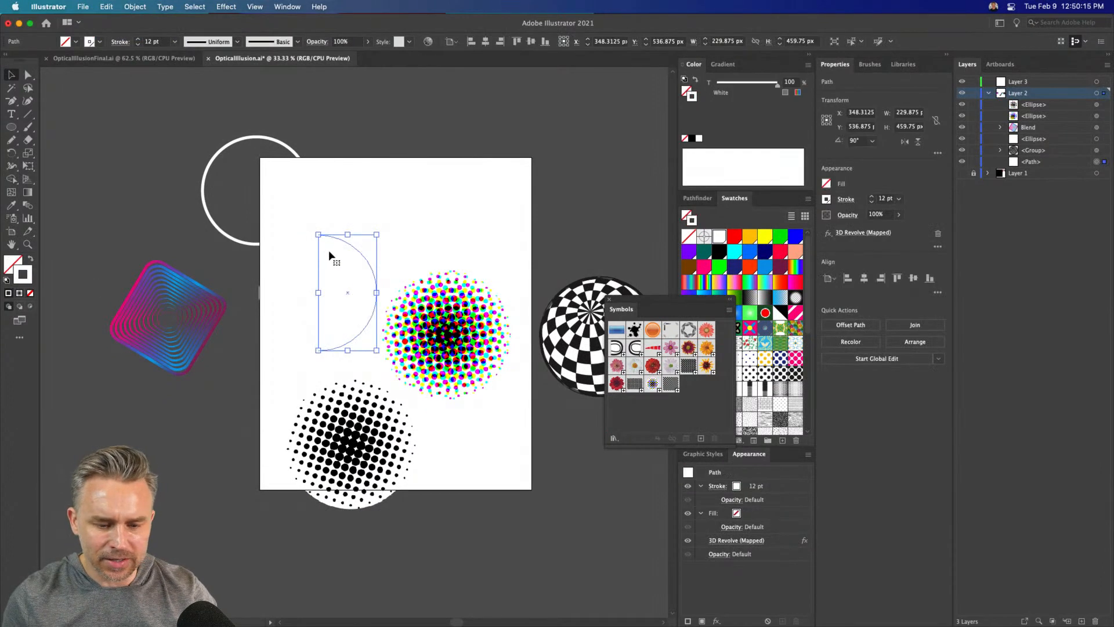
click(938, 234)
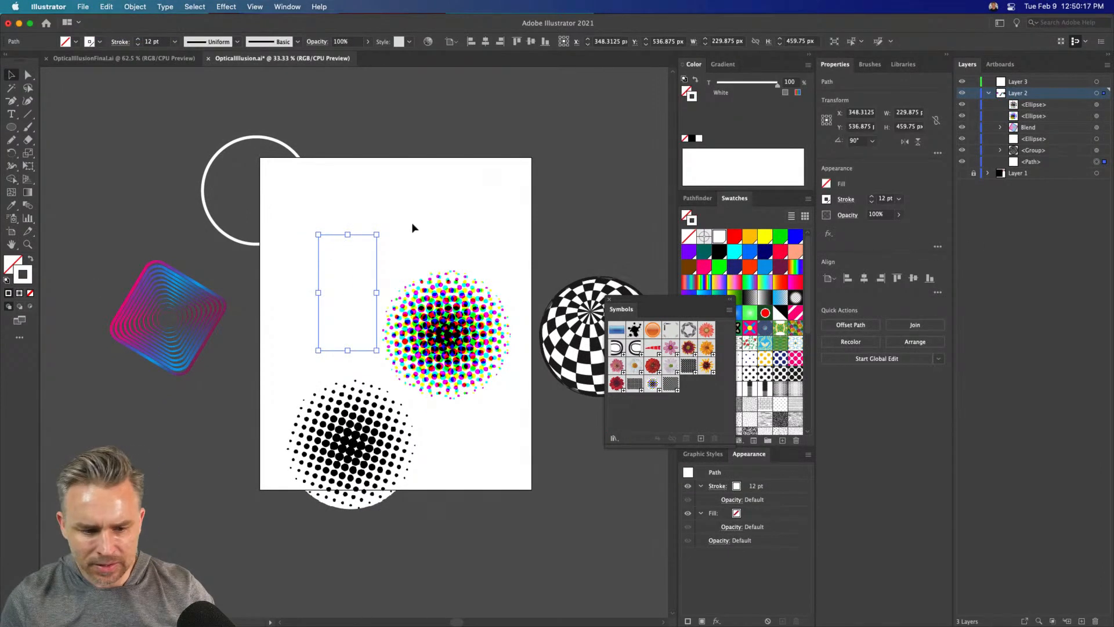
click(733, 238)
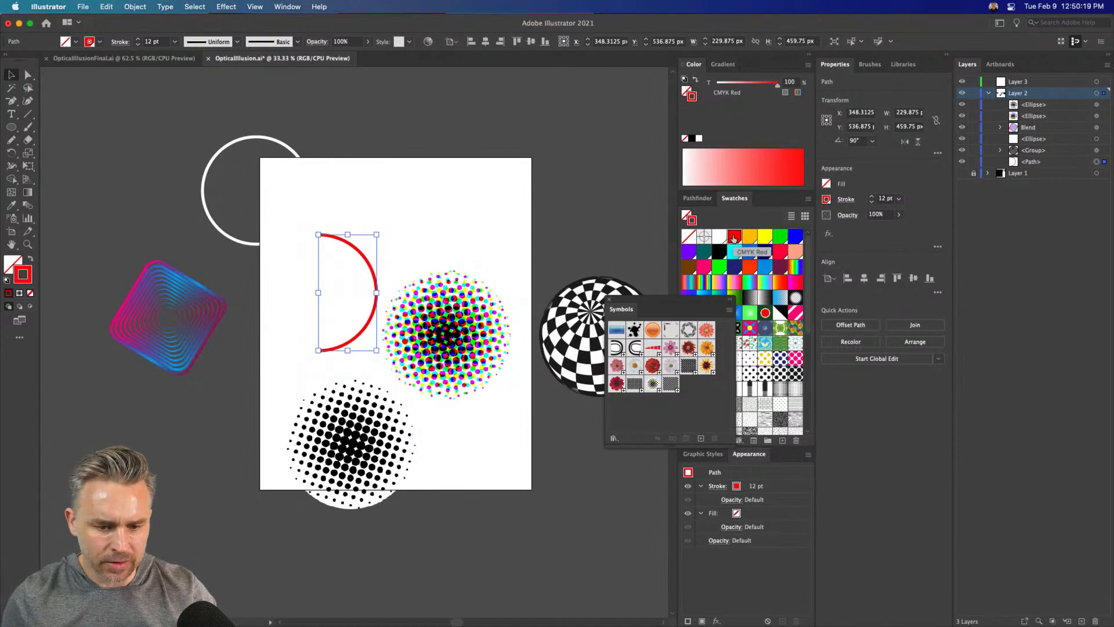
click(718, 240)
Apply a 360° 3D Revolve effect to the half-circle path from its left edge, with No Shading as the surface
click(226, 7)
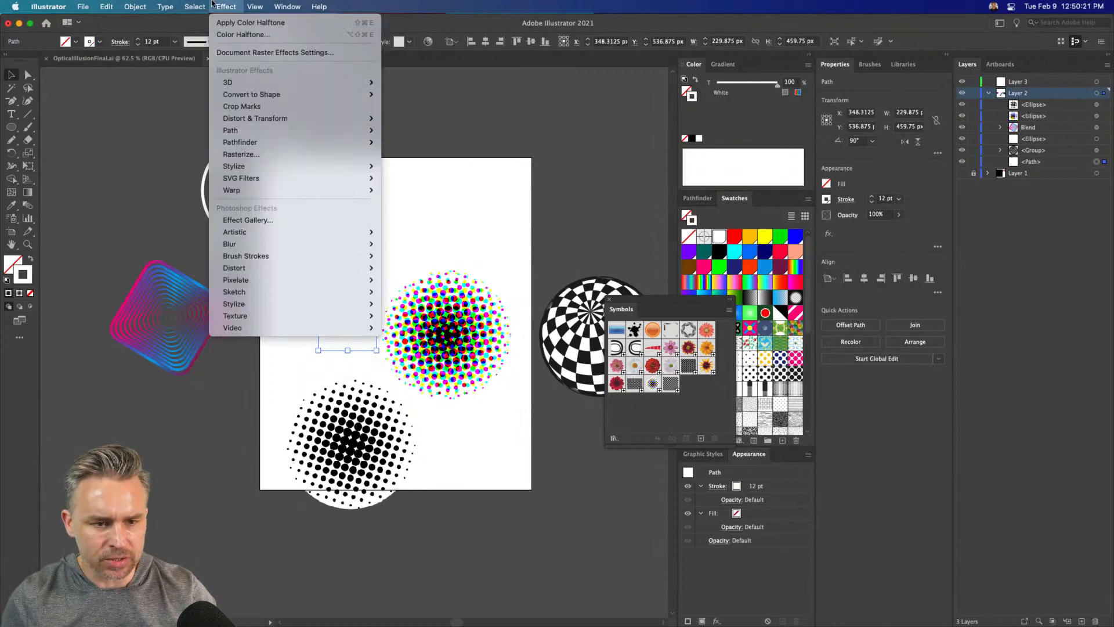
mouse_move(240, 85)
click(401, 94)
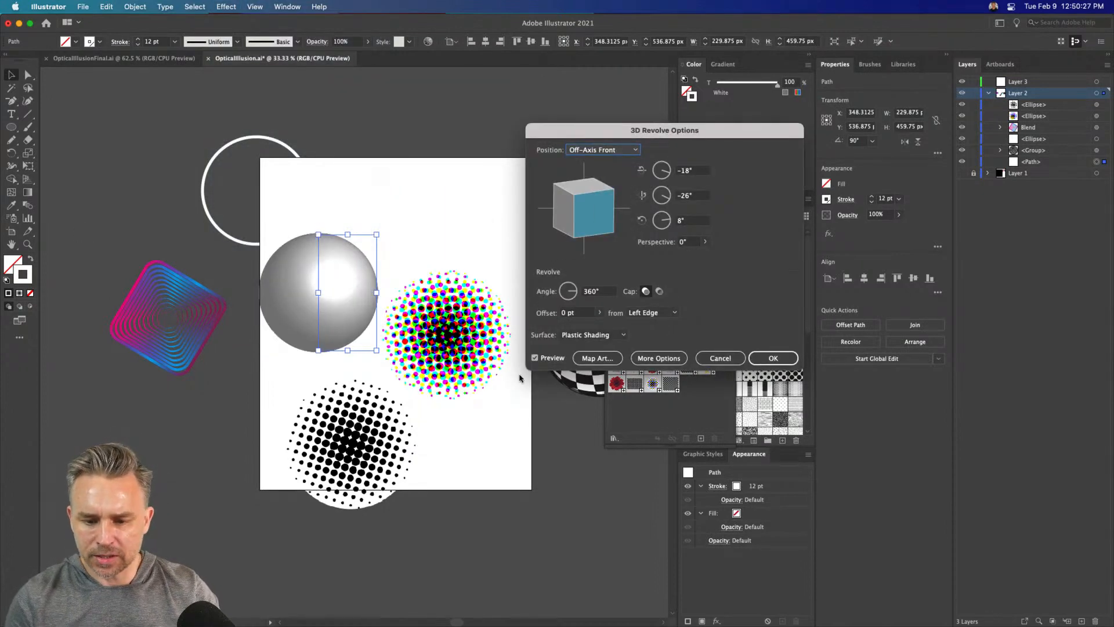
click(592, 335)
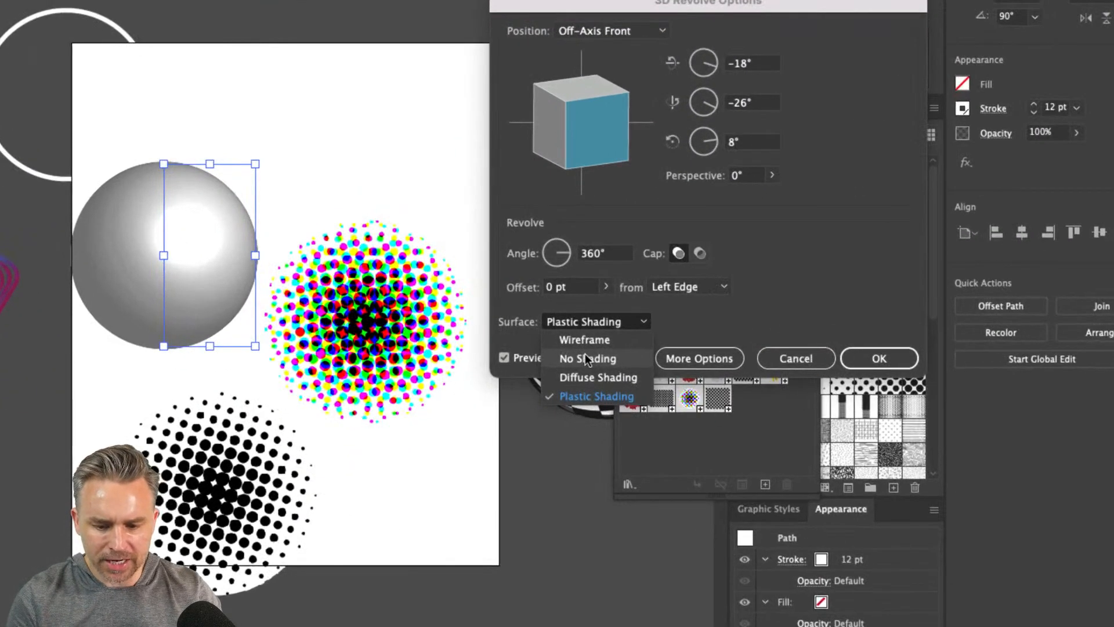
click(588, 359)
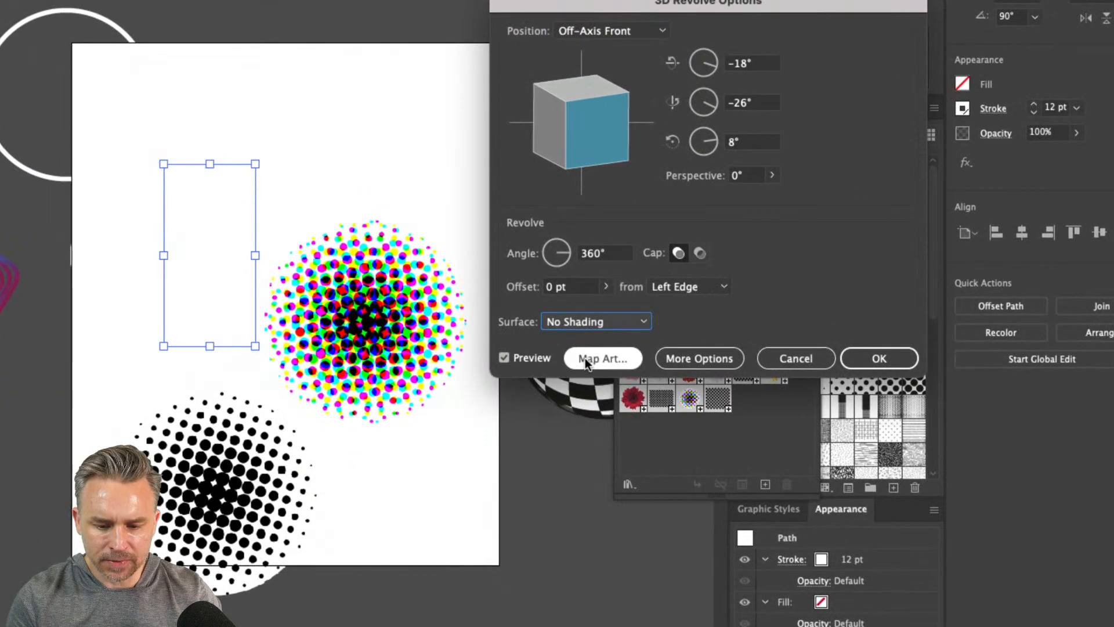
Map New Symbol 12 onto surface 1 of 2 of the revolved sphere, scaled to fit, and apply the effect
click(586, 358)
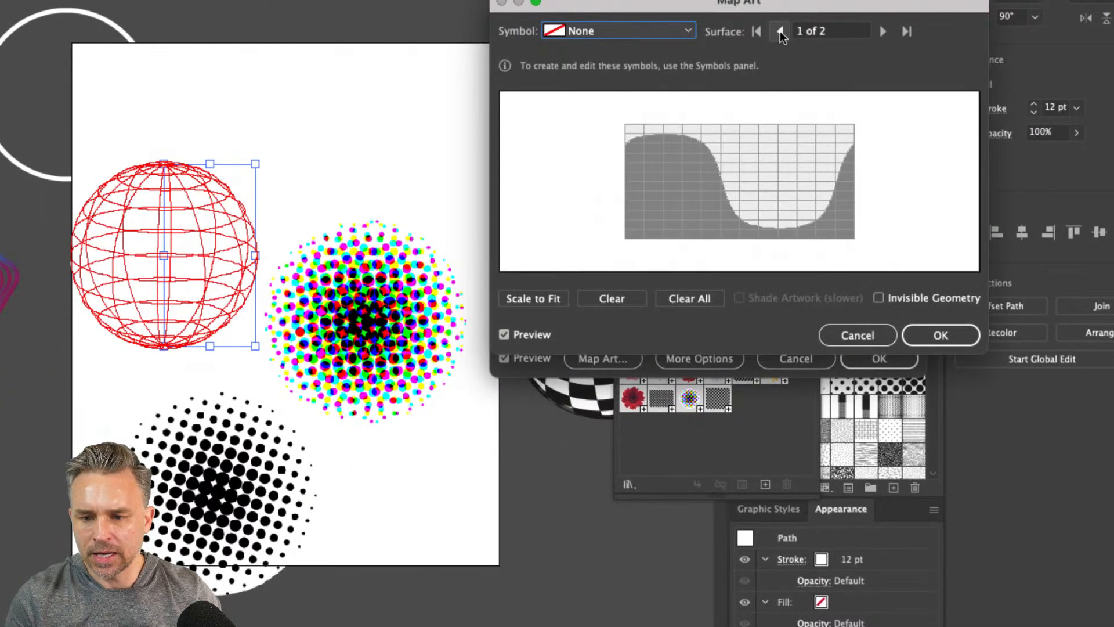
click(882, 32)
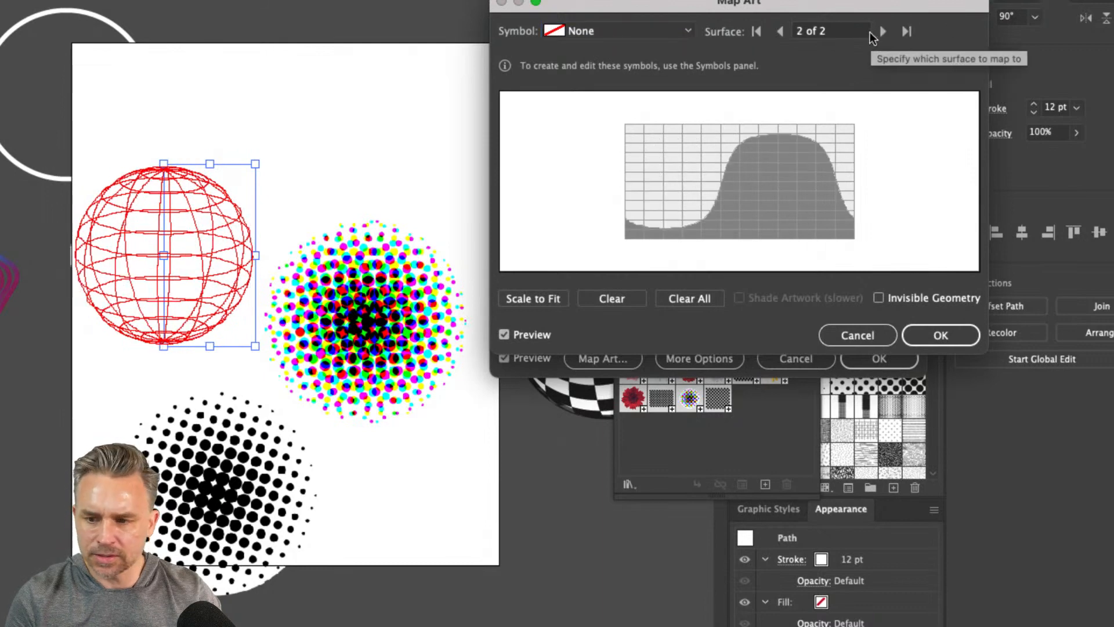
click(781, 31)
click(619, 29)
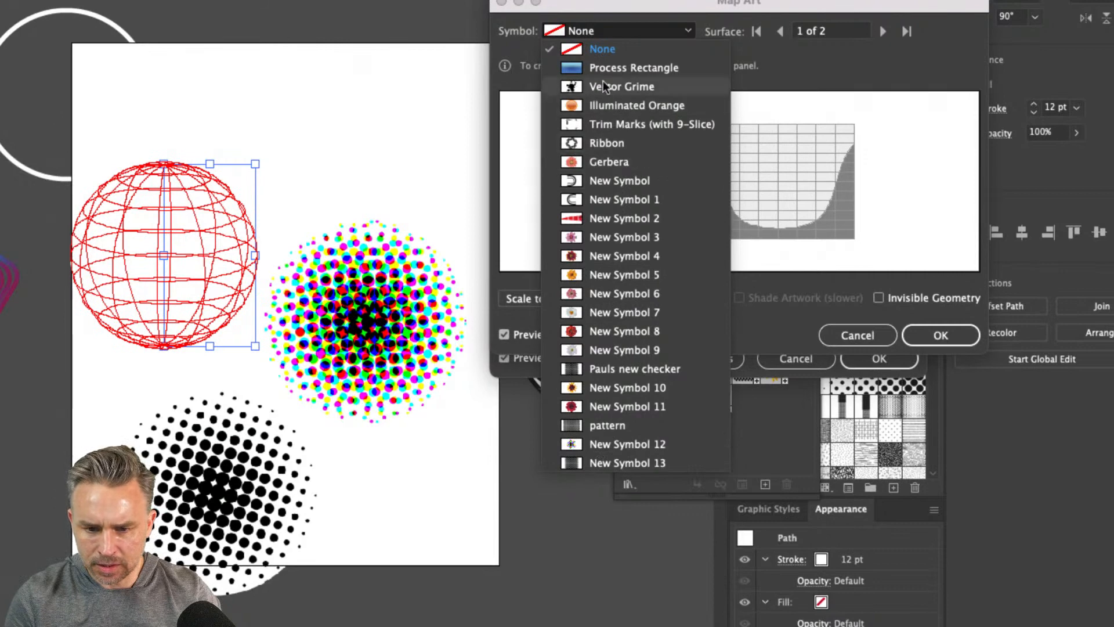
click(619, 444)
click(531, 298)
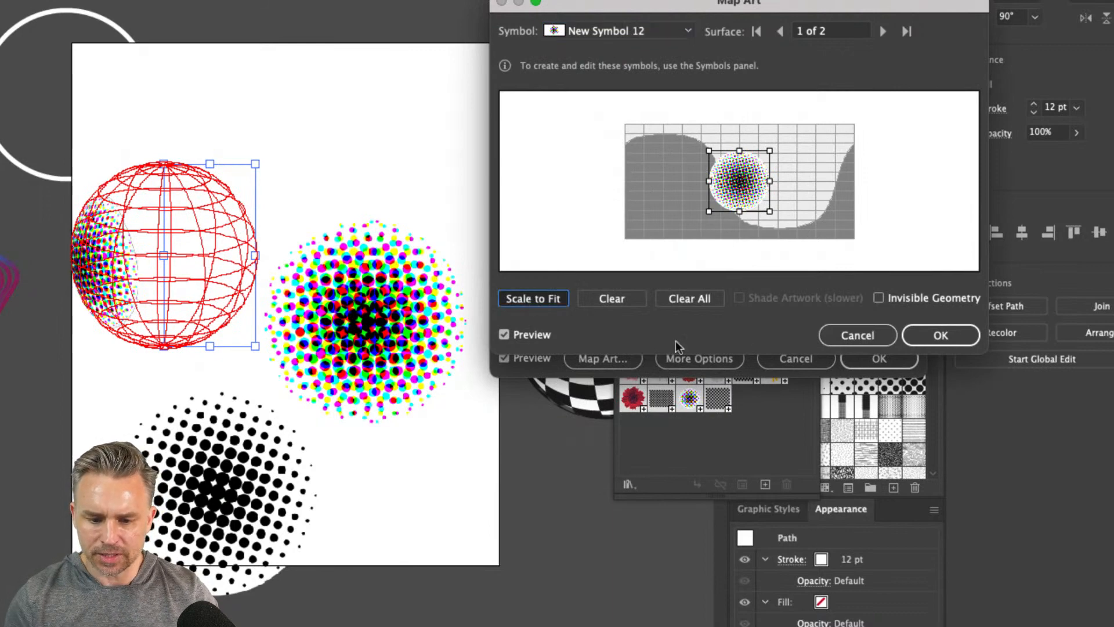
click(924, 335)
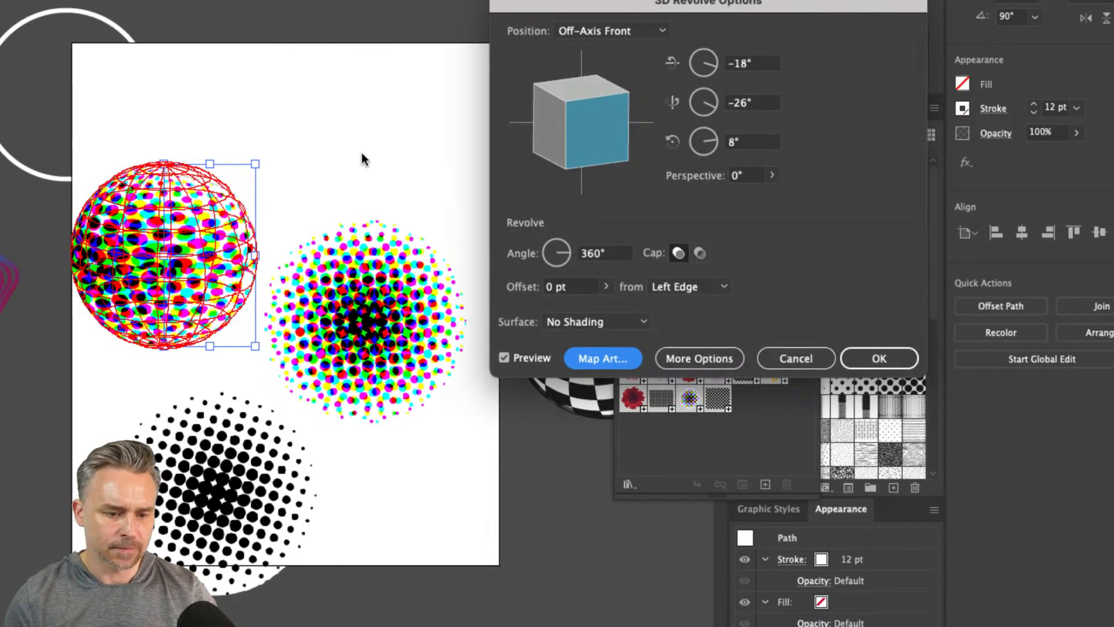
click(879, 358)
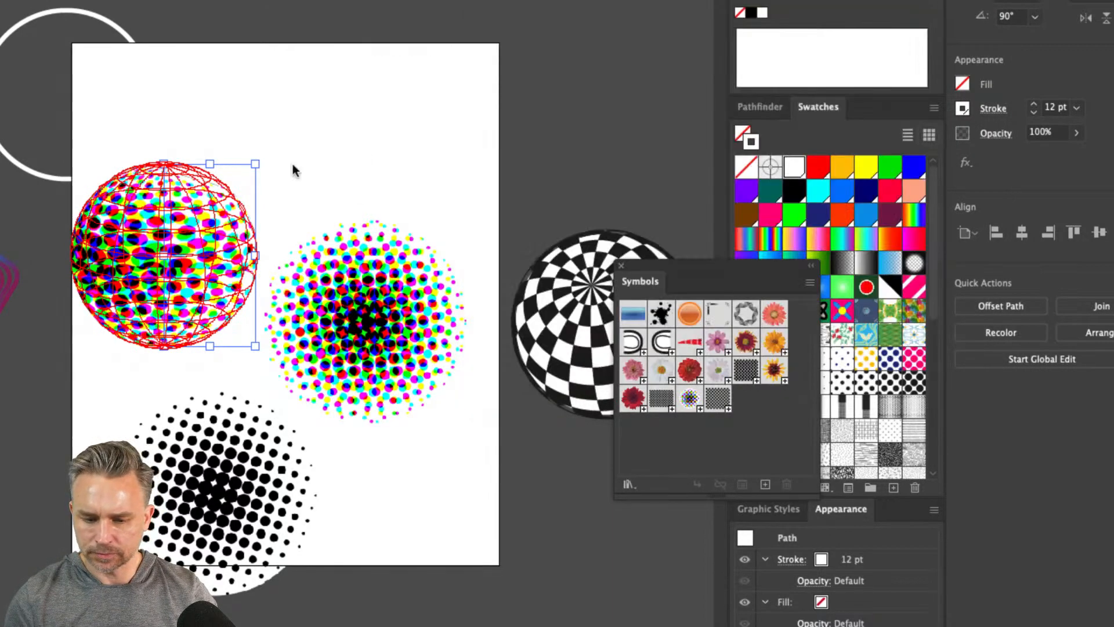
Move the colour-dotted sphere up to about X 406, Y 361 px, above the two flat dotted circles
click(292, 161)
drag(283, 166, 372, 81)
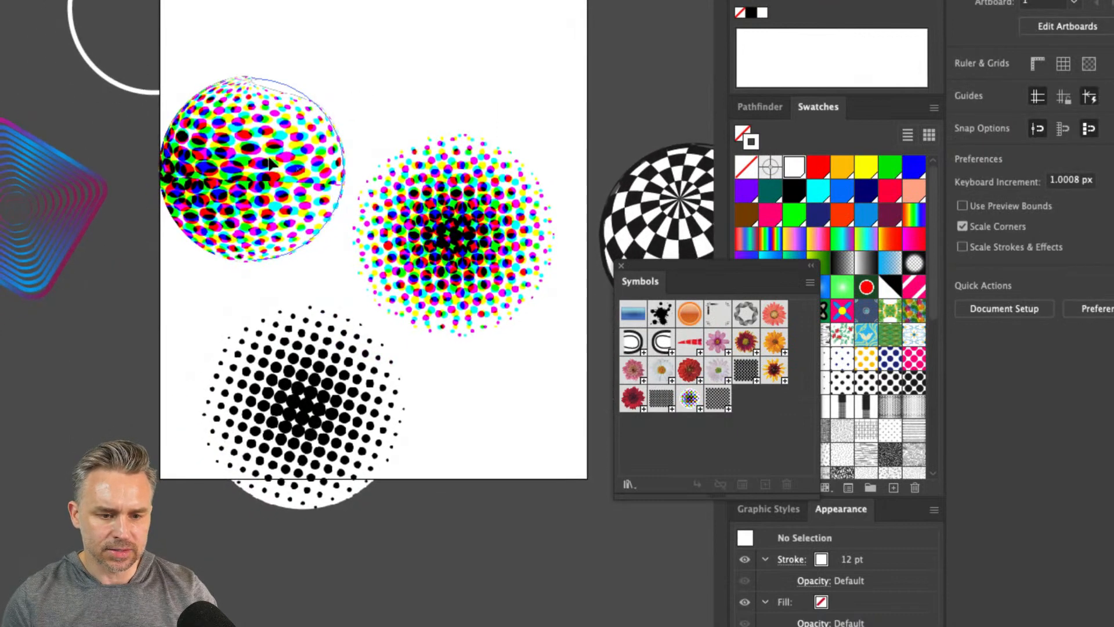
click(220, 191)
drag(220, 191, 244, 125)
Save the black dotted circle as a dynamic movie clip symbol with the default name
click(406, 392)
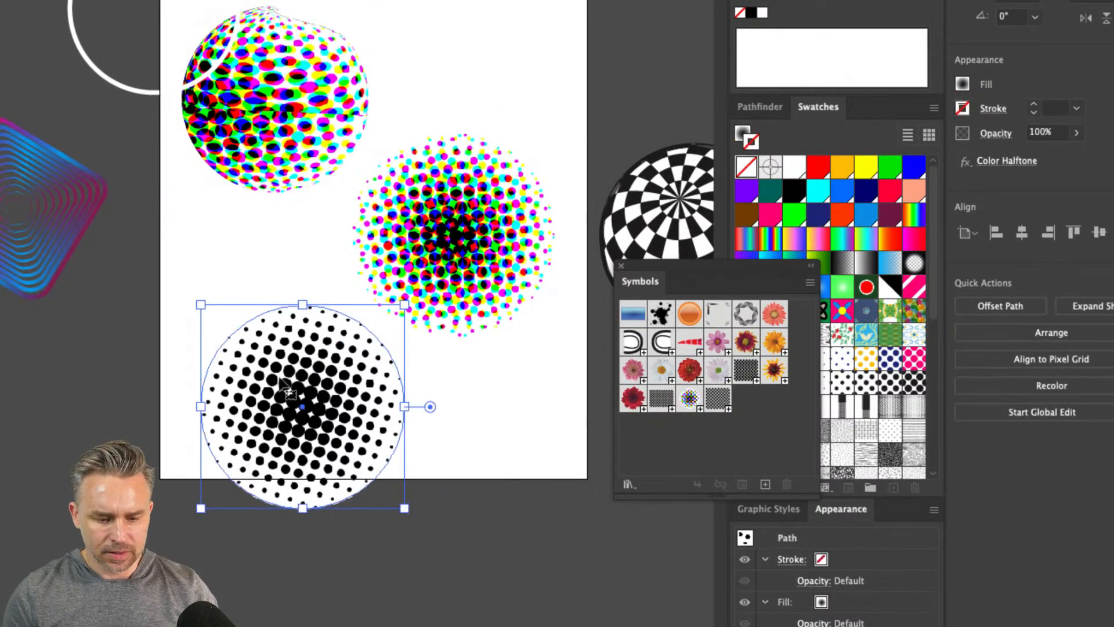
drag(407, 392, 698, 440)
click(569, 421)
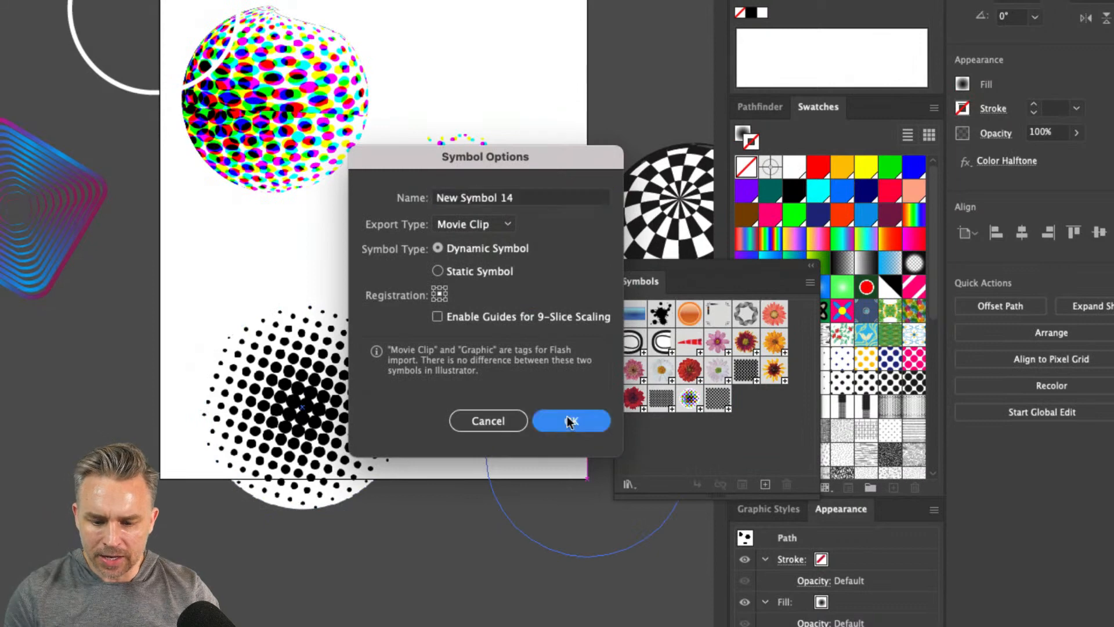
Edit the sphere's 3D Revolve effect to map New Symbol 14 onto surface 1 of 2 in place of the coloured dots
click(327, 150)
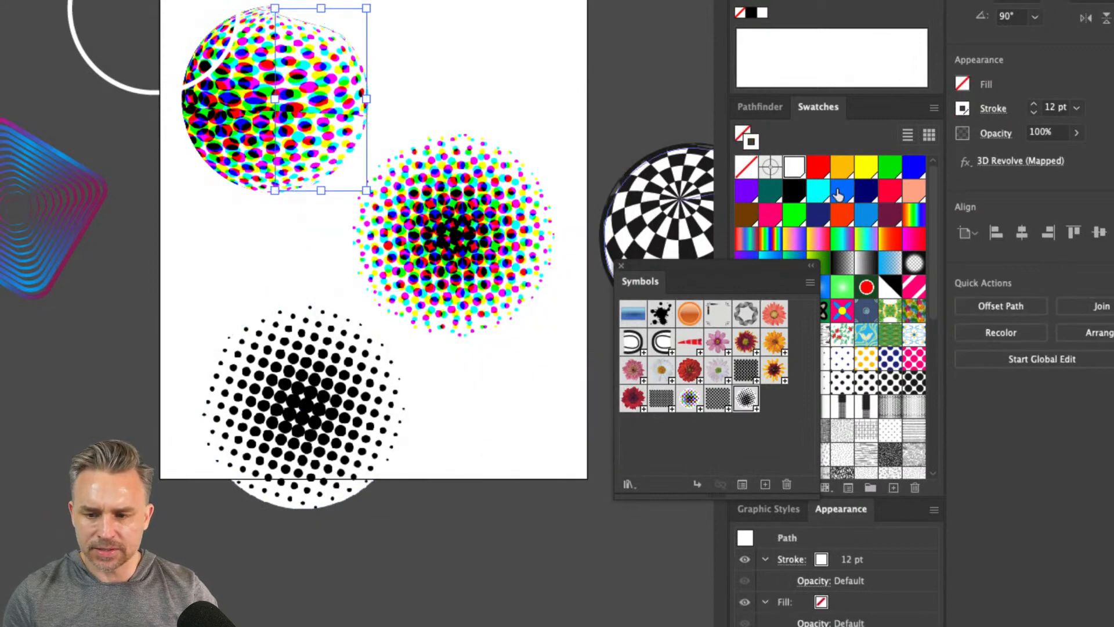
click(998, 161)
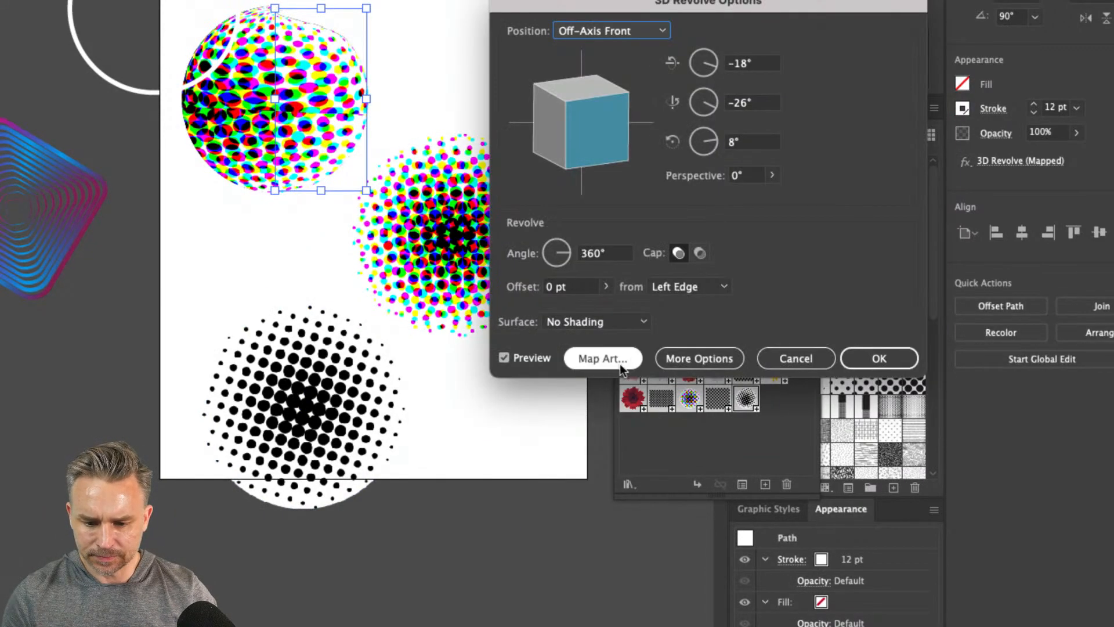
click(602, 359)
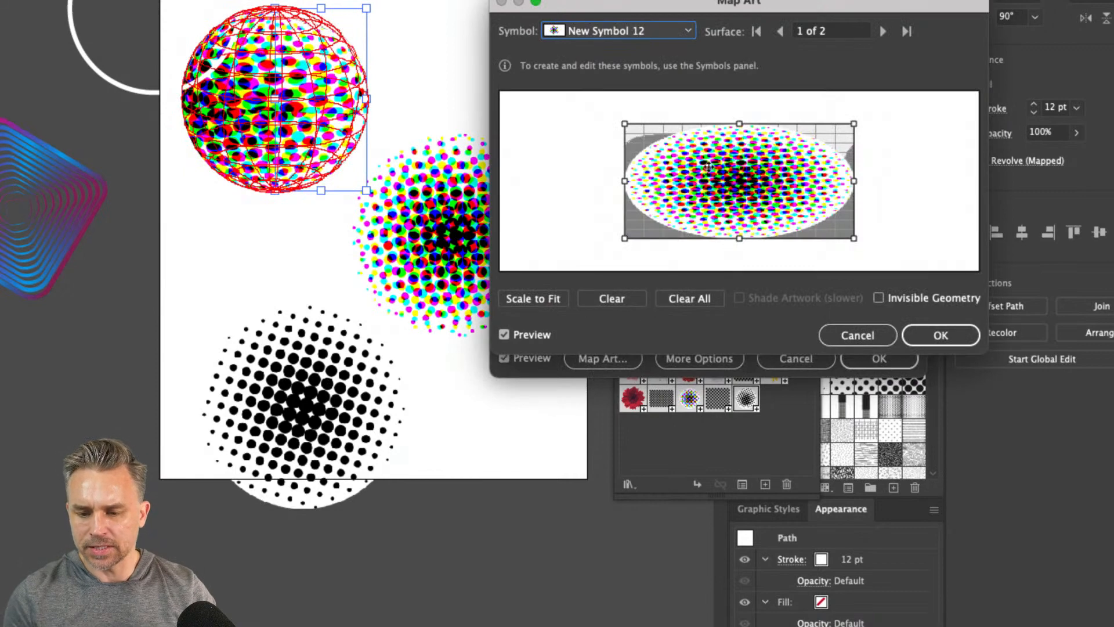
click(583, 22)
click(587, 483)
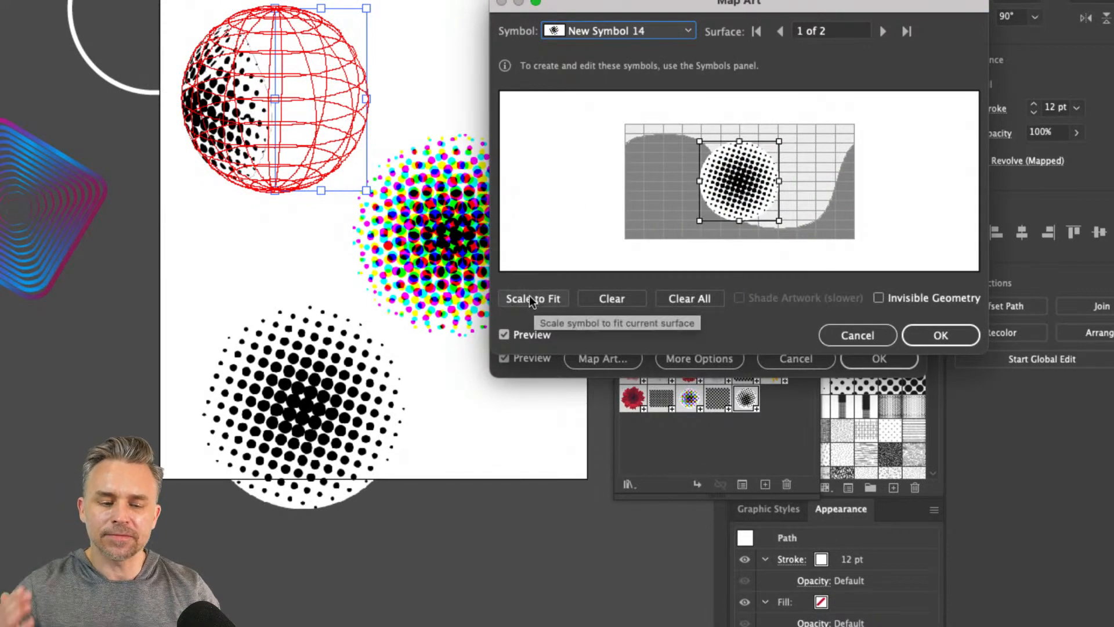
click(931, 333)
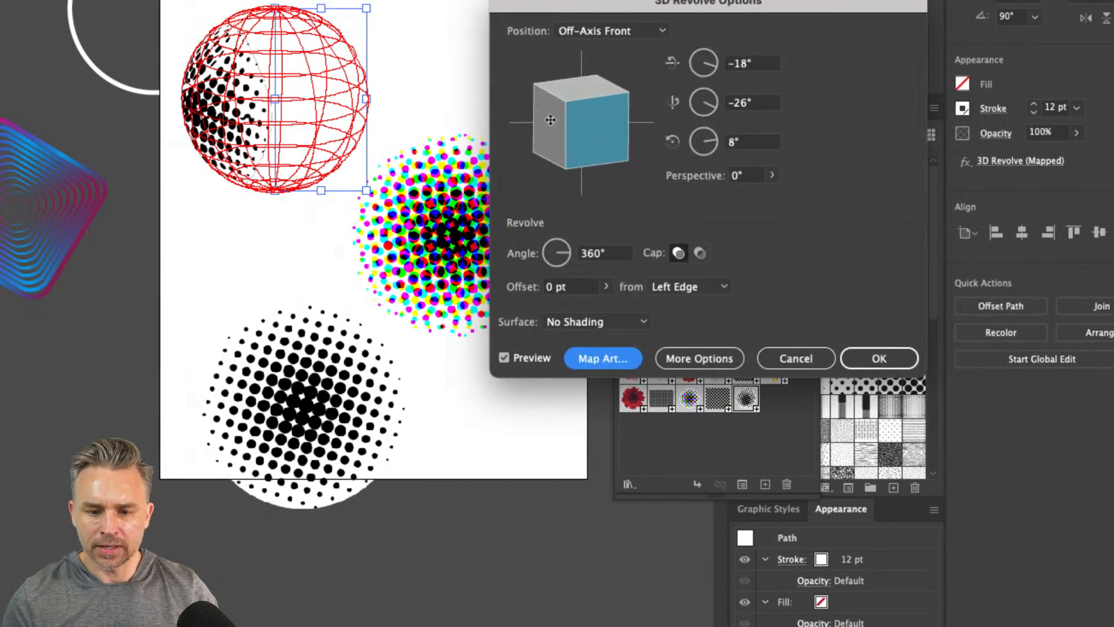
Rotate the sphere to 110°, -69° and -117°, and scale the mapped New Symbol 14 to fit surface 1 of 2
drag(548, 119, 592, 125)
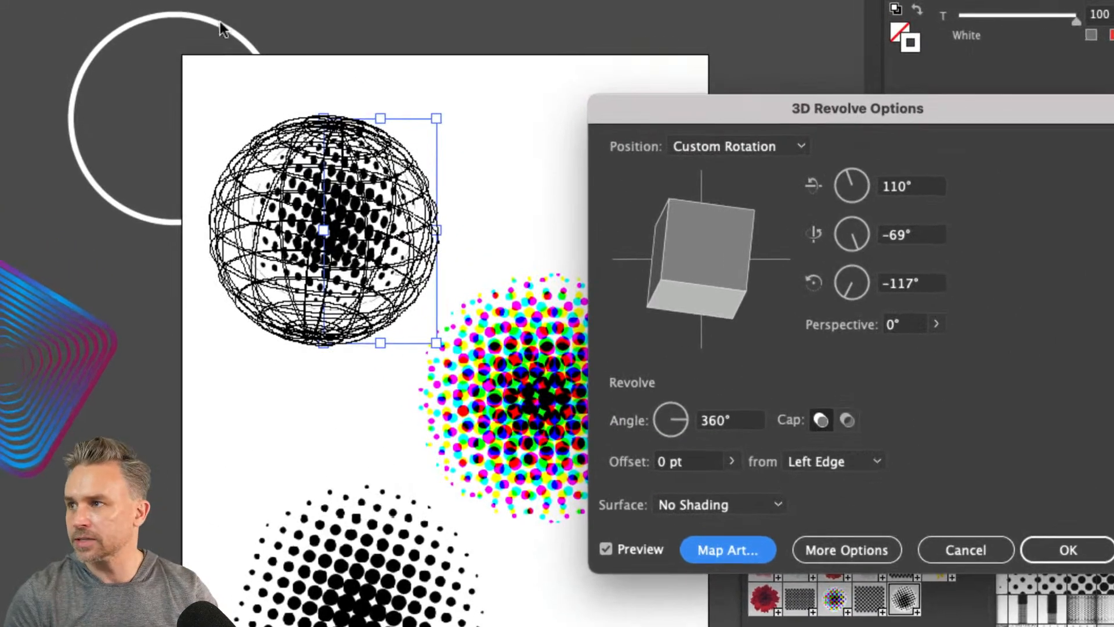
drag(821, 120, 649, 59)
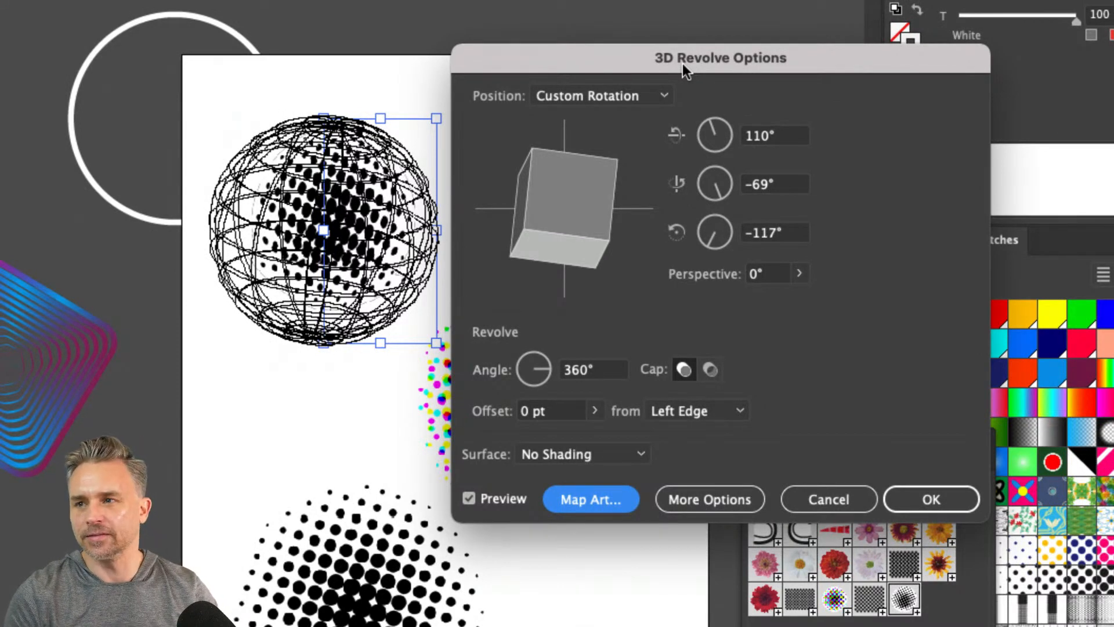
click(572, 499)
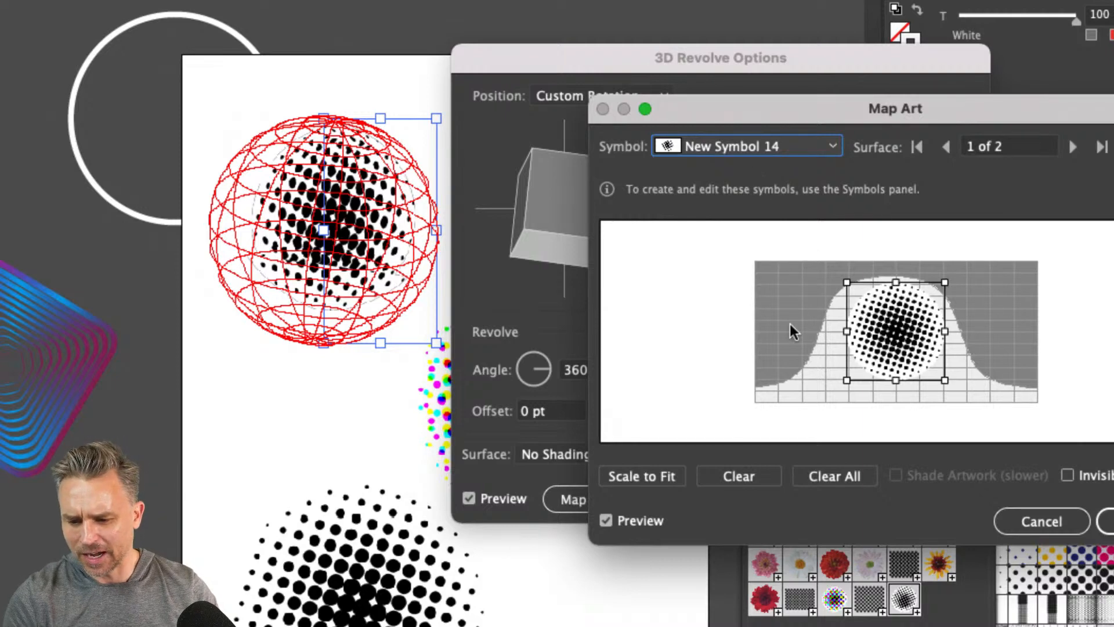
click(641, 474)
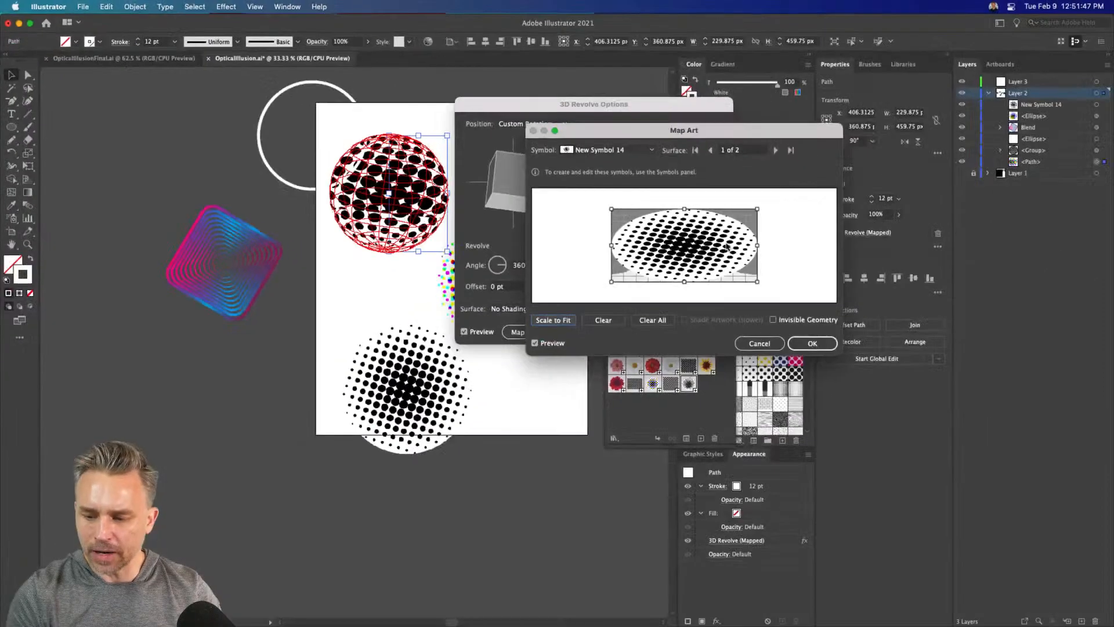
click(811, 343)
click(708, 329)
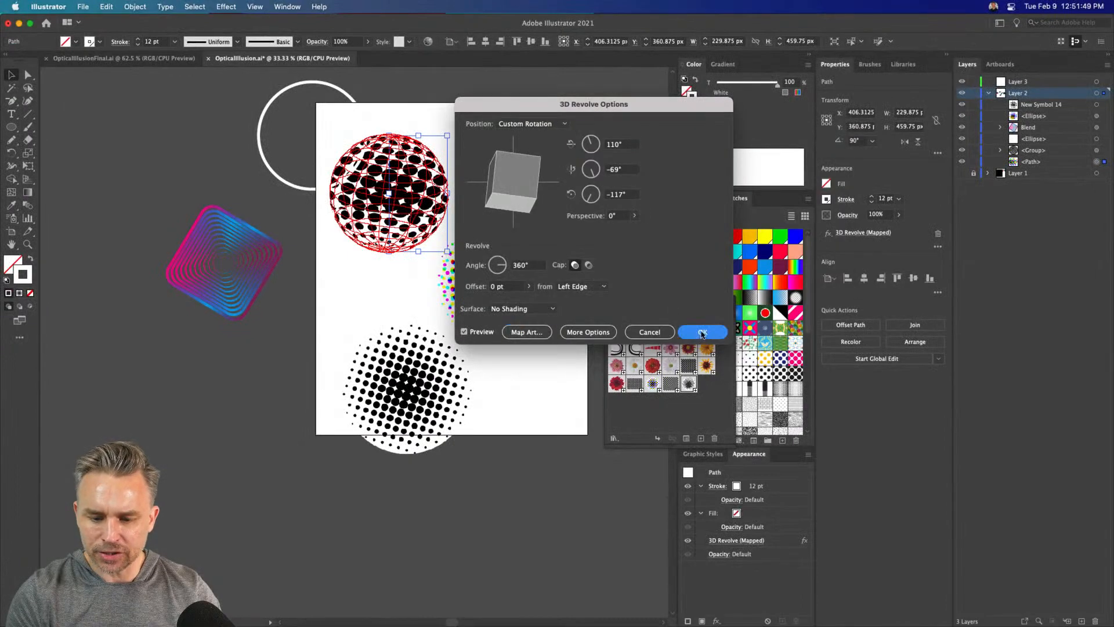
Edit New Symbol 14 and add a white-filled square of 825 px behind its dotted circle
double_click(688, 387)
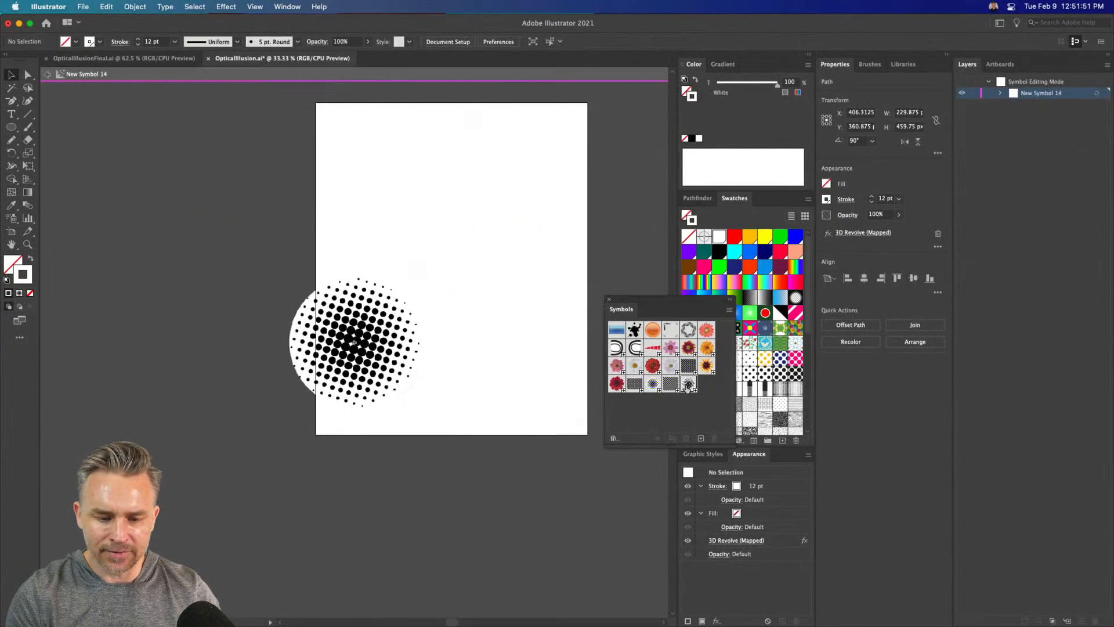
click(11, 126)
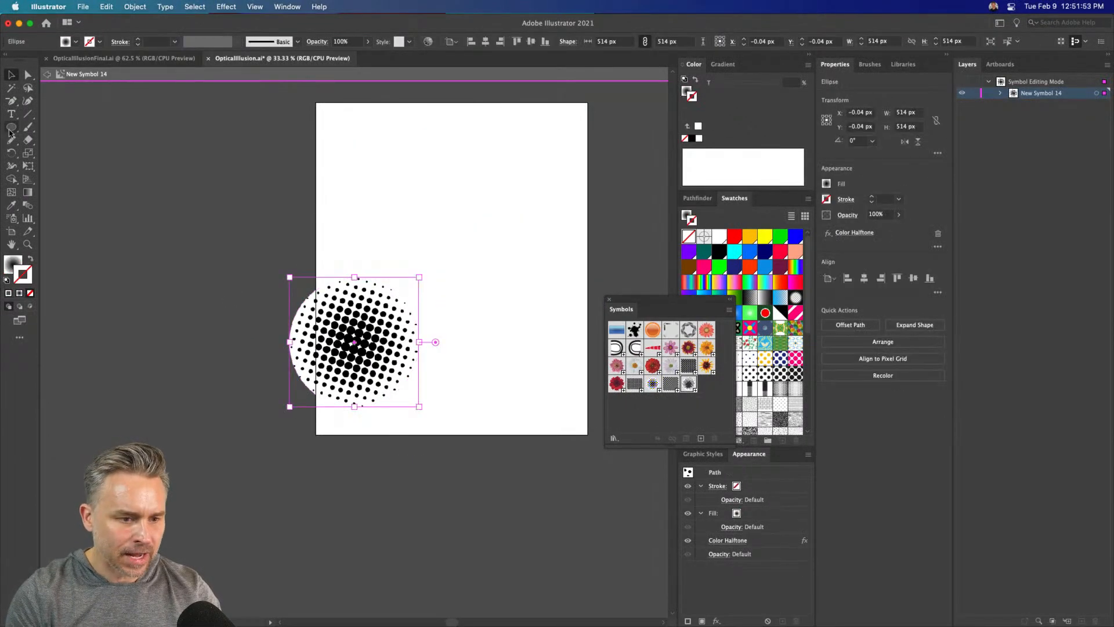
click(87, 127)
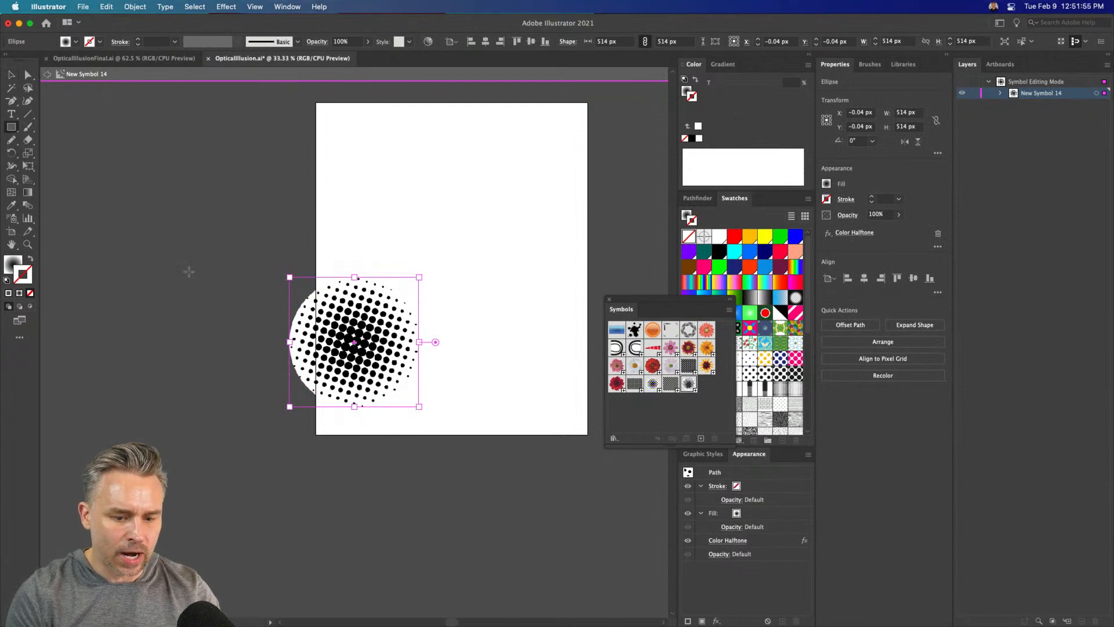
drag(252, 253, 461, 461)
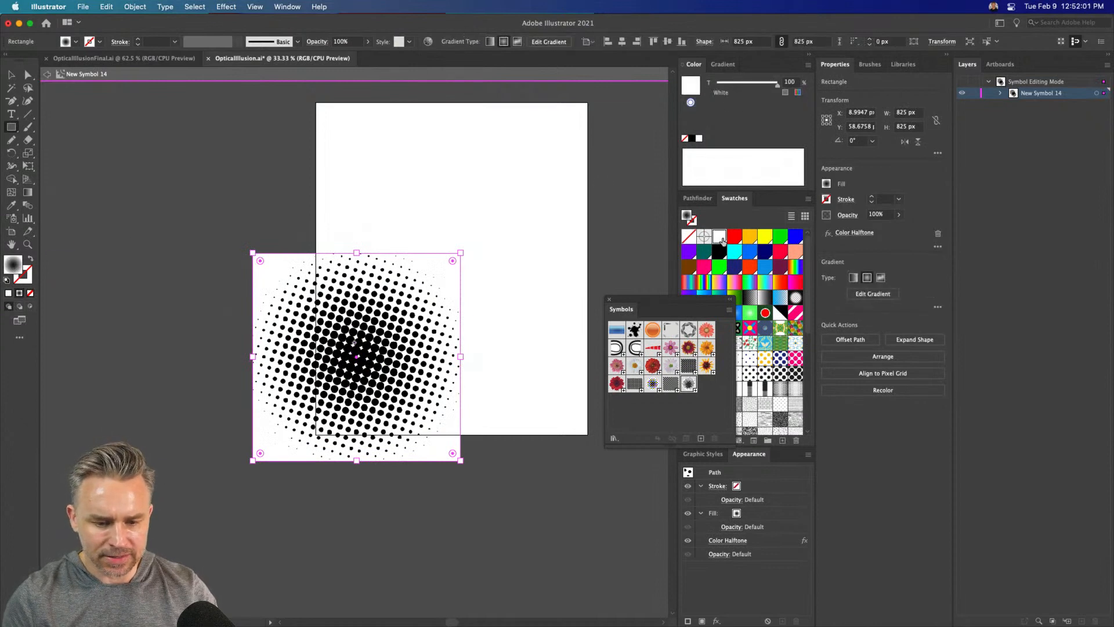
click(719, 239)
Center the white square on the dotted circle and exit symbol editing
click(11, 76)
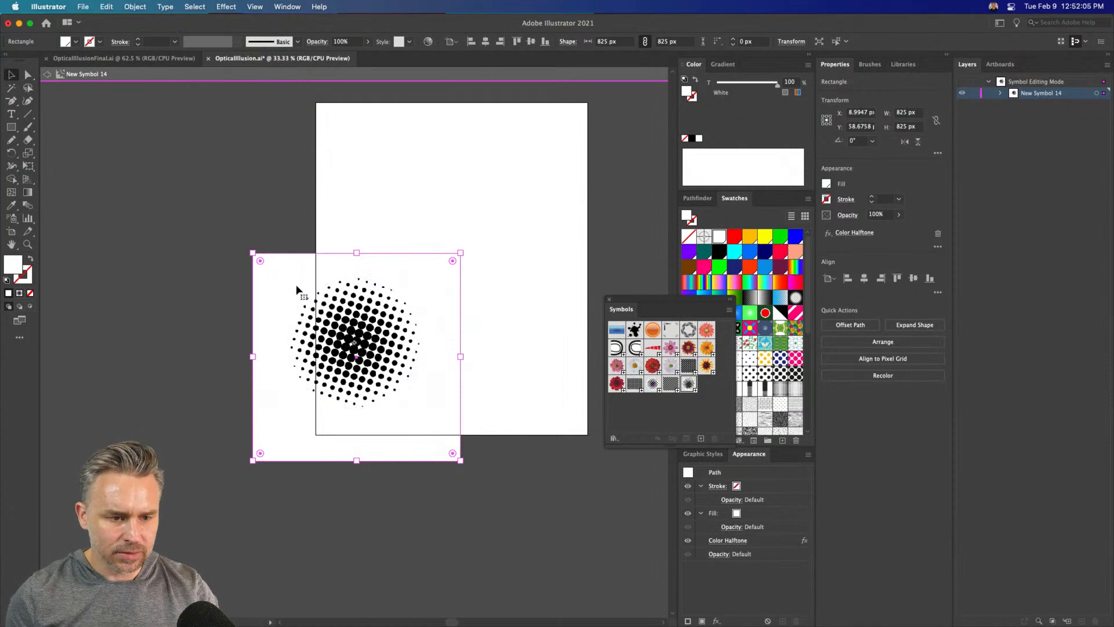
drag(263, 260, 267, 259)
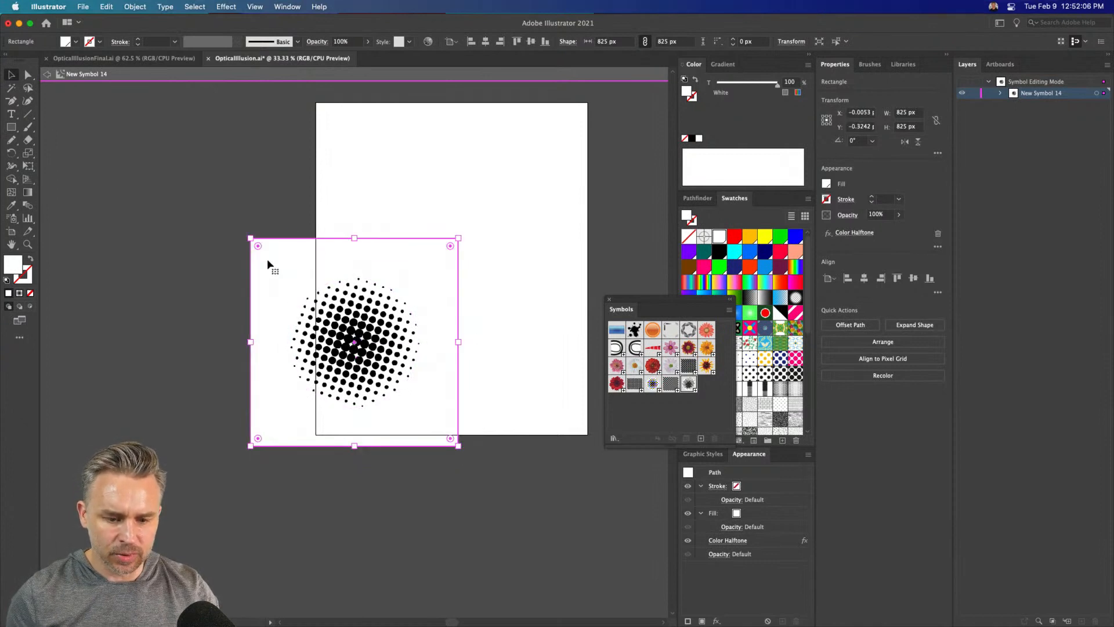
click(195, 226)
click(47, 74)
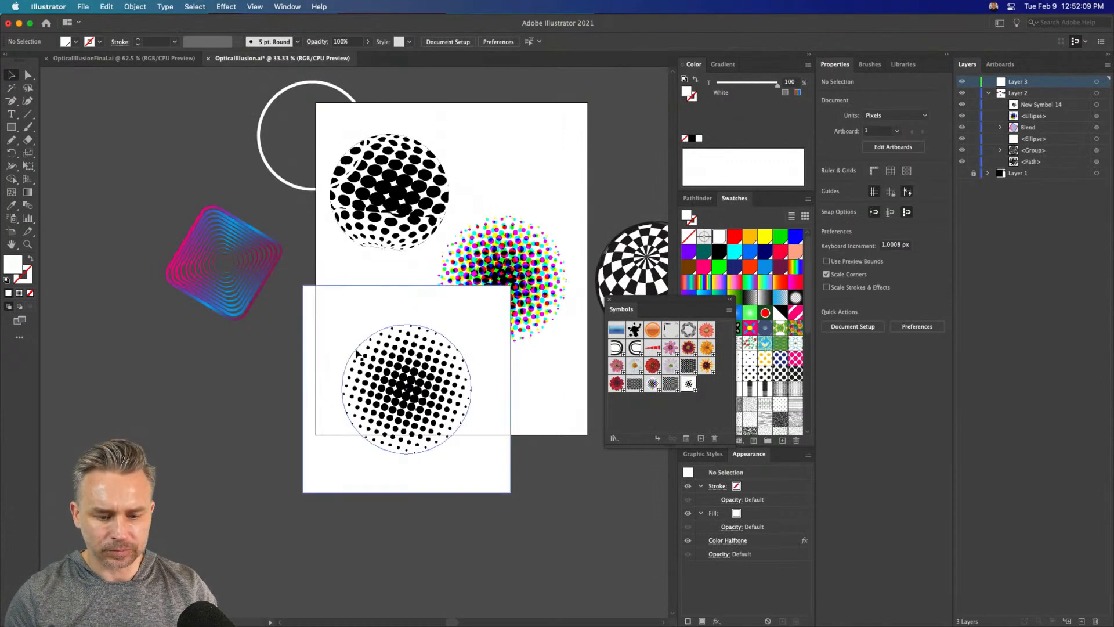
Move the New Symbol 14 instance to about X 199, Y 1549 px and remap New Symbol 14 onto surface 1 of 2 of the sphere
drag(355, 354, 315, 457)
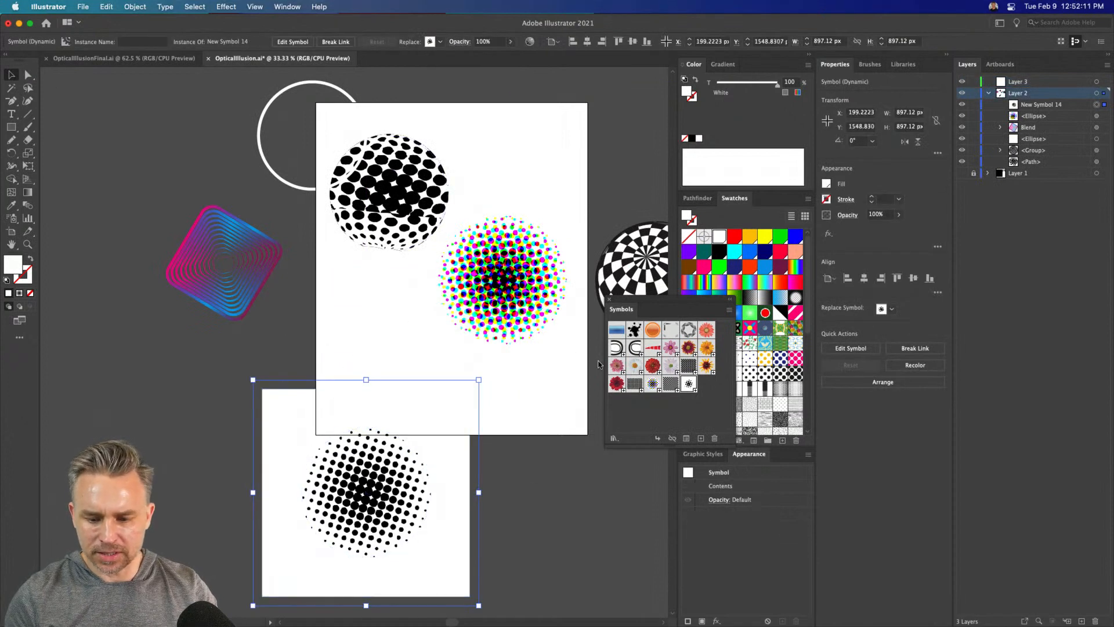
click(400, 152)
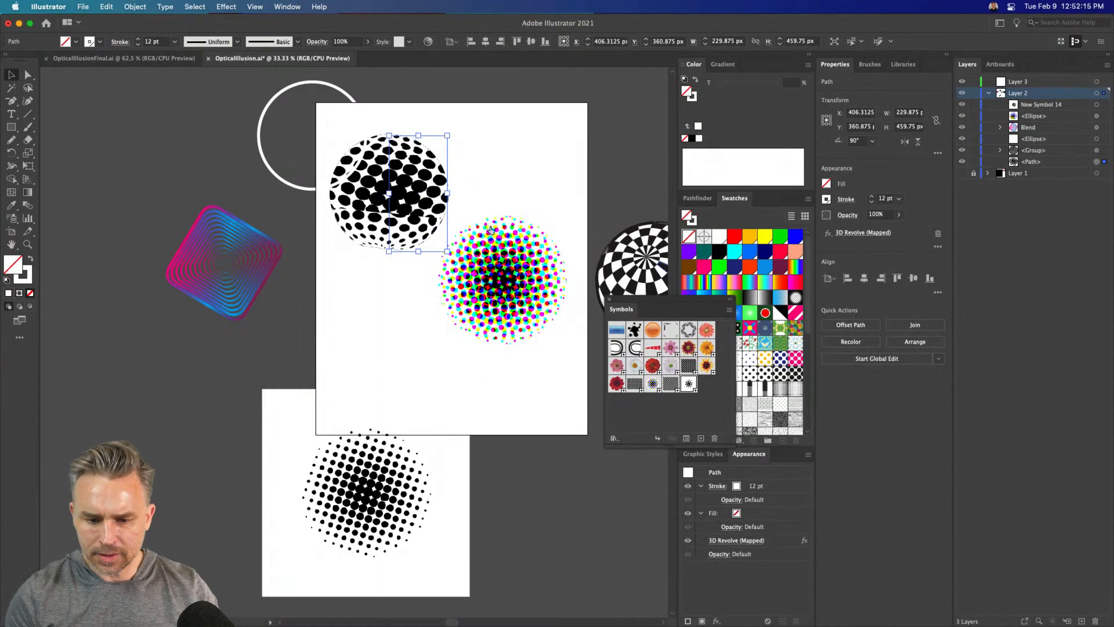
click(863, 232)
click(511, 331)
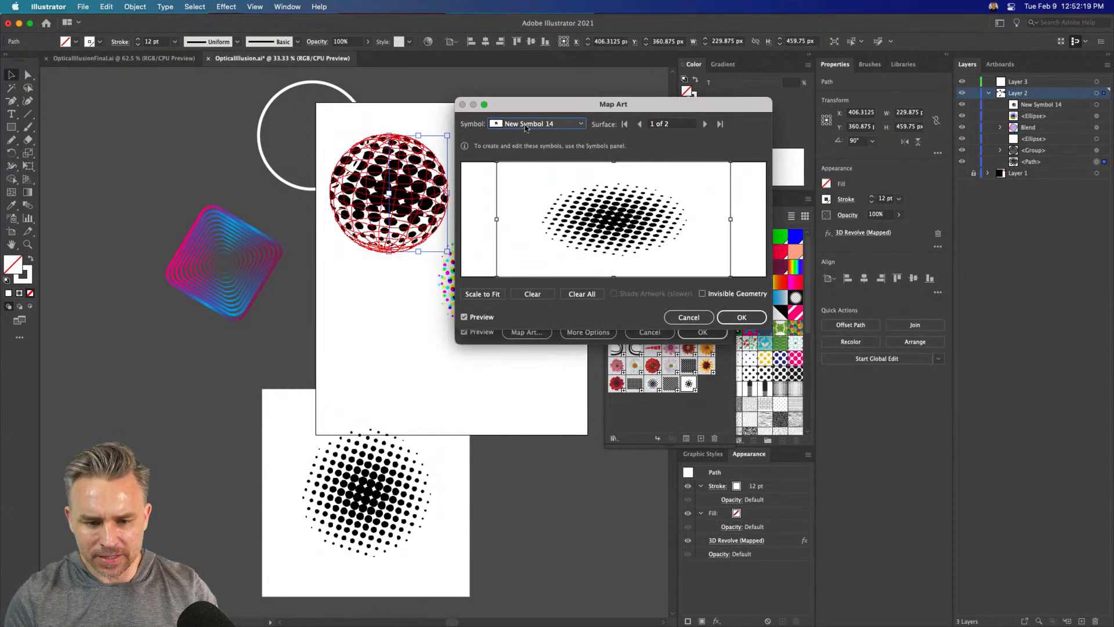
click(509, 123)
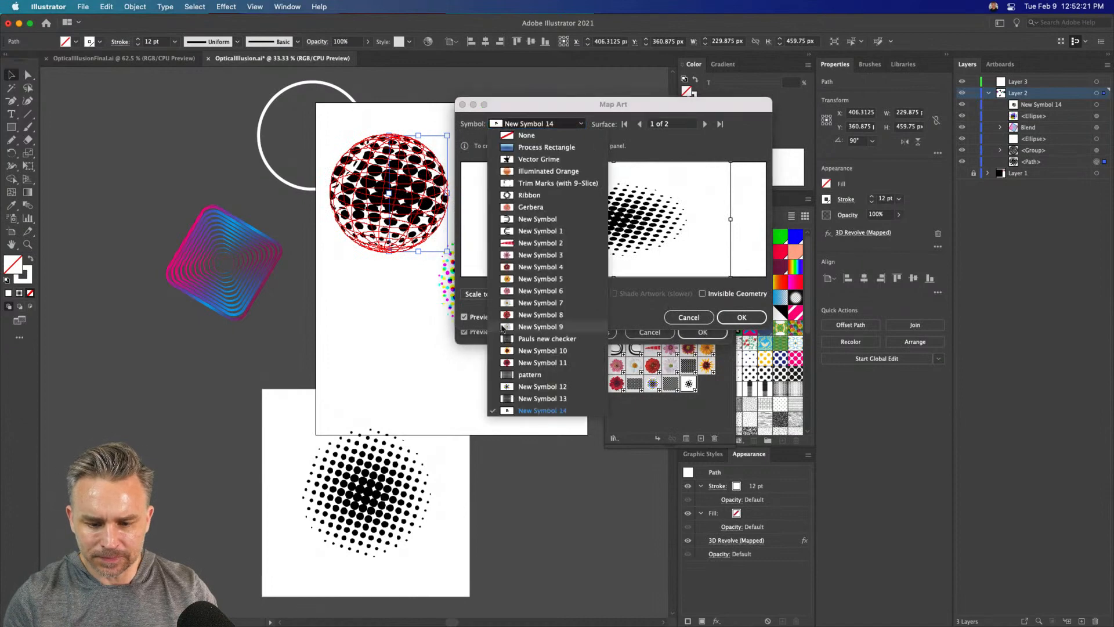
click(503, 411)
click(478, 295)
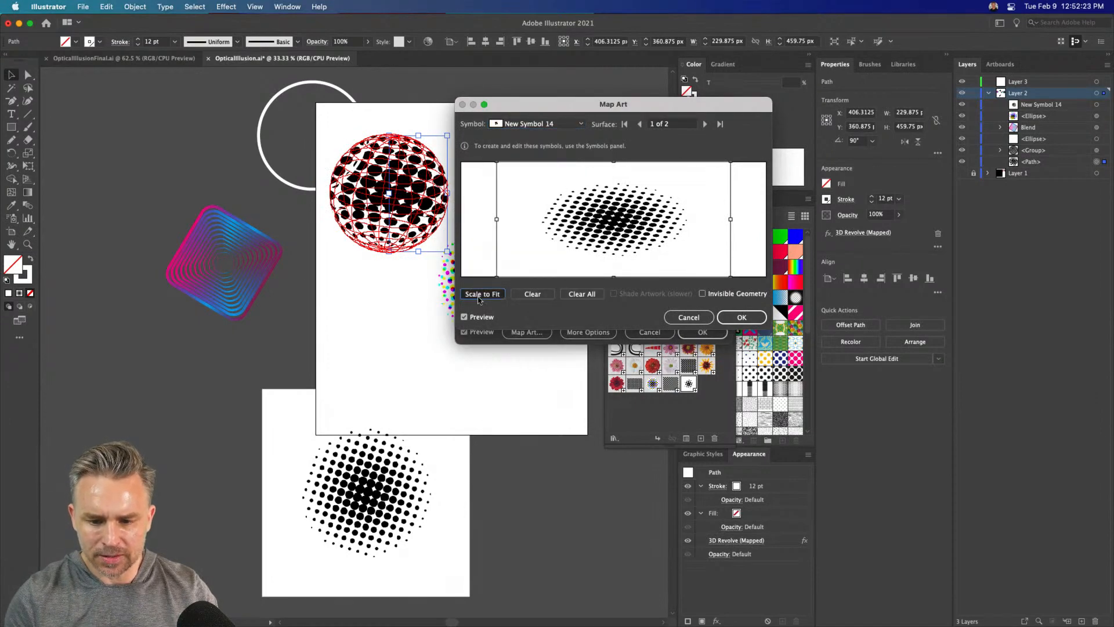
Resize the mapped New Symbol 14 to a narrower width and the full height of surface 1 of 2, and accept the mapping
drag(498, 220, 498, 219)
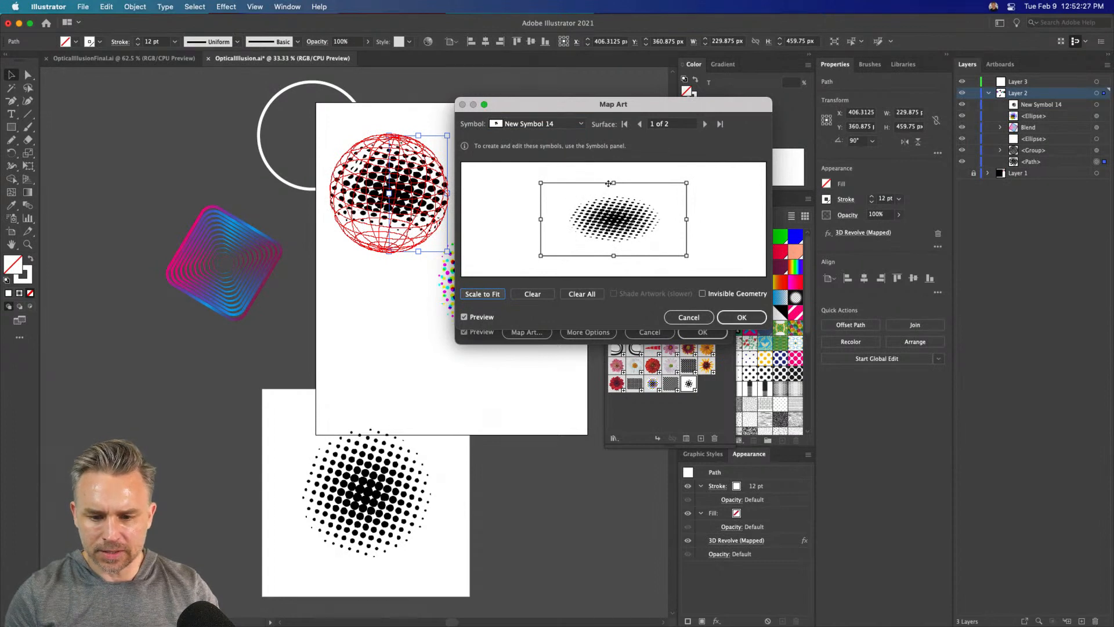
drag(614, 183, 614, 166)
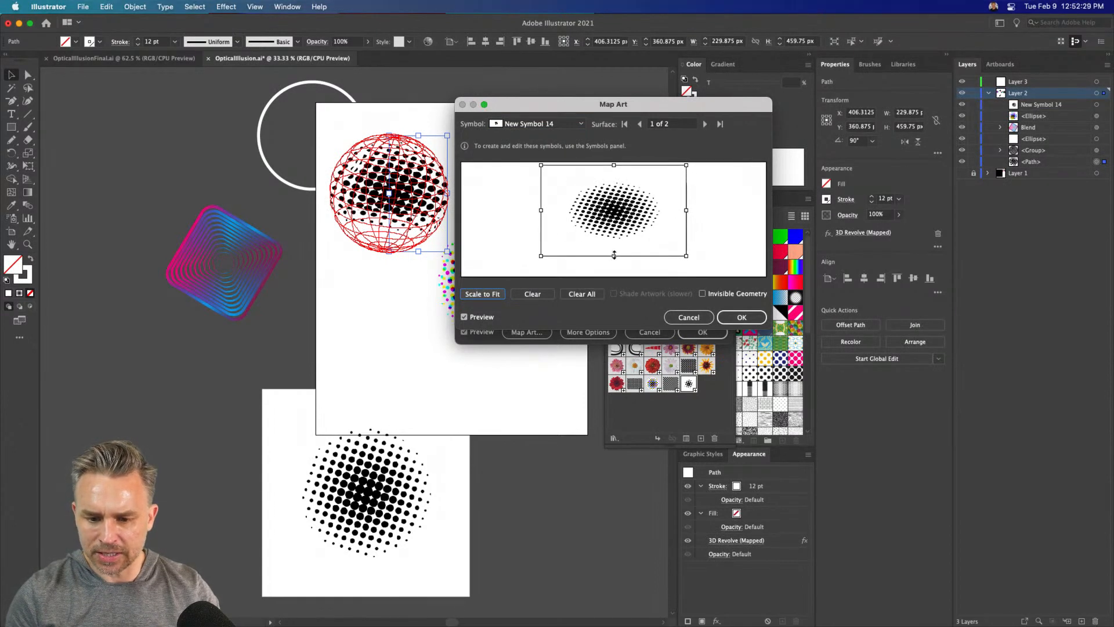
drag(615, 254, 615, 276)
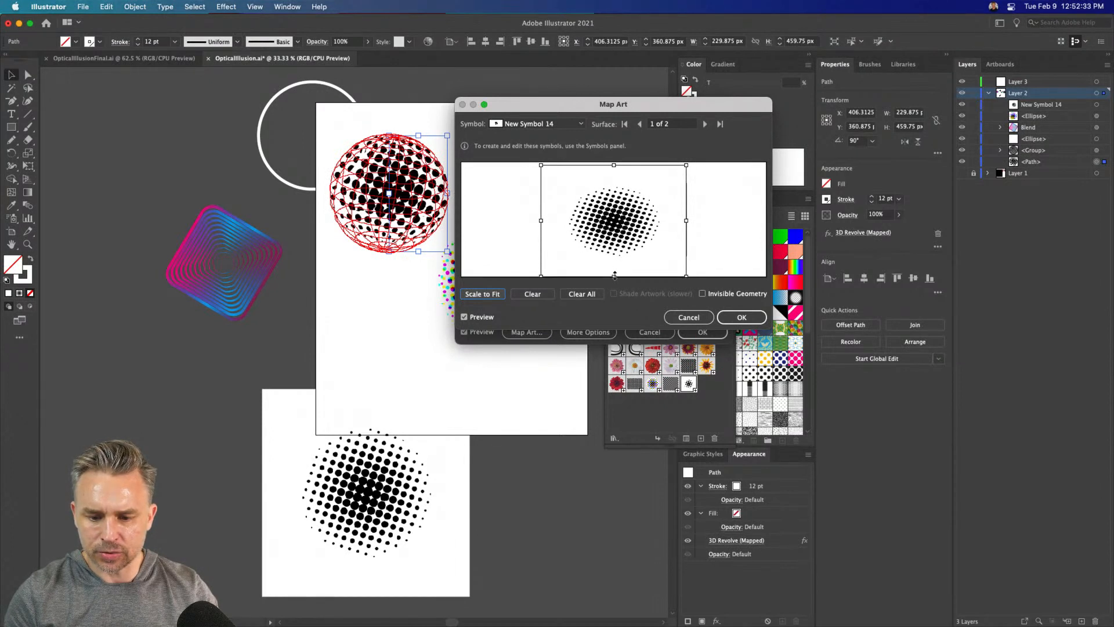
drag(615, 157, 504, 183)
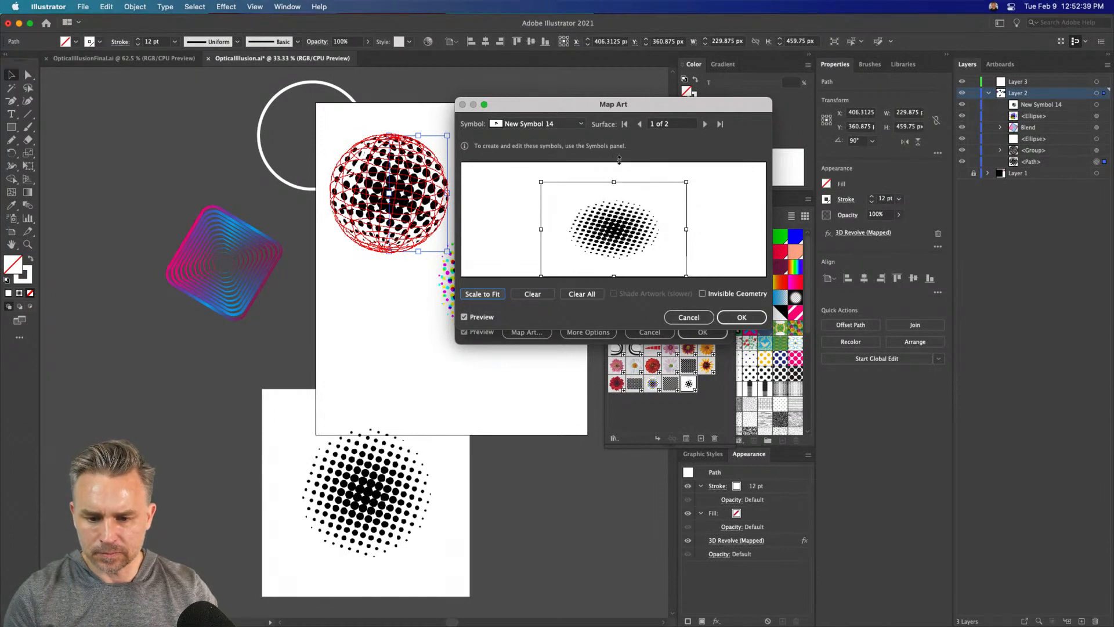
drag(619, 160, 614, 163)
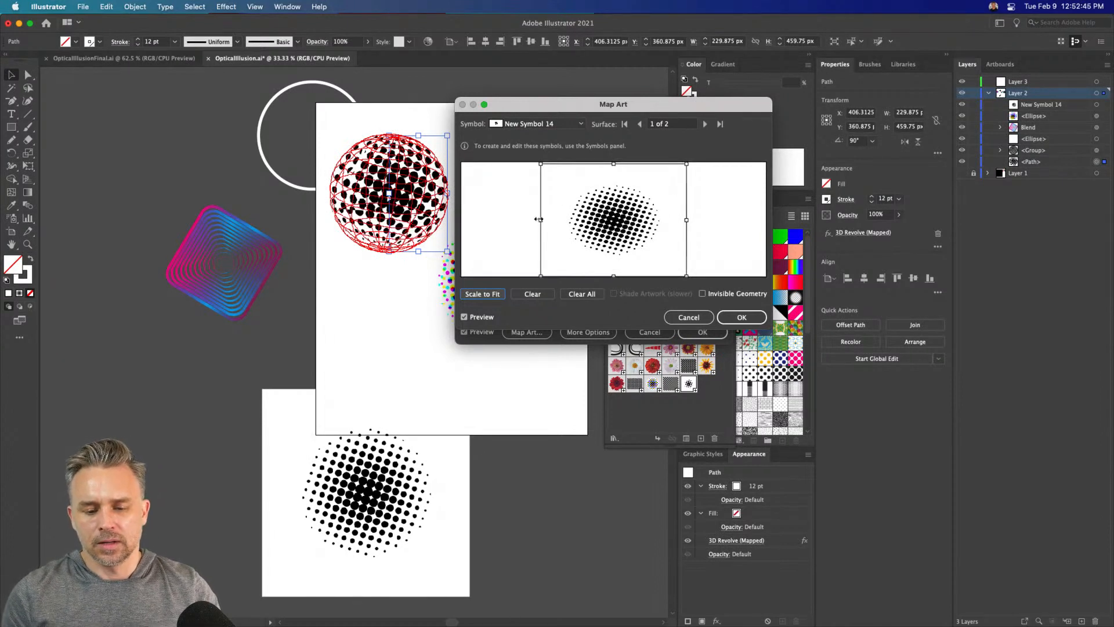
drag(538, 219, 552, 220)
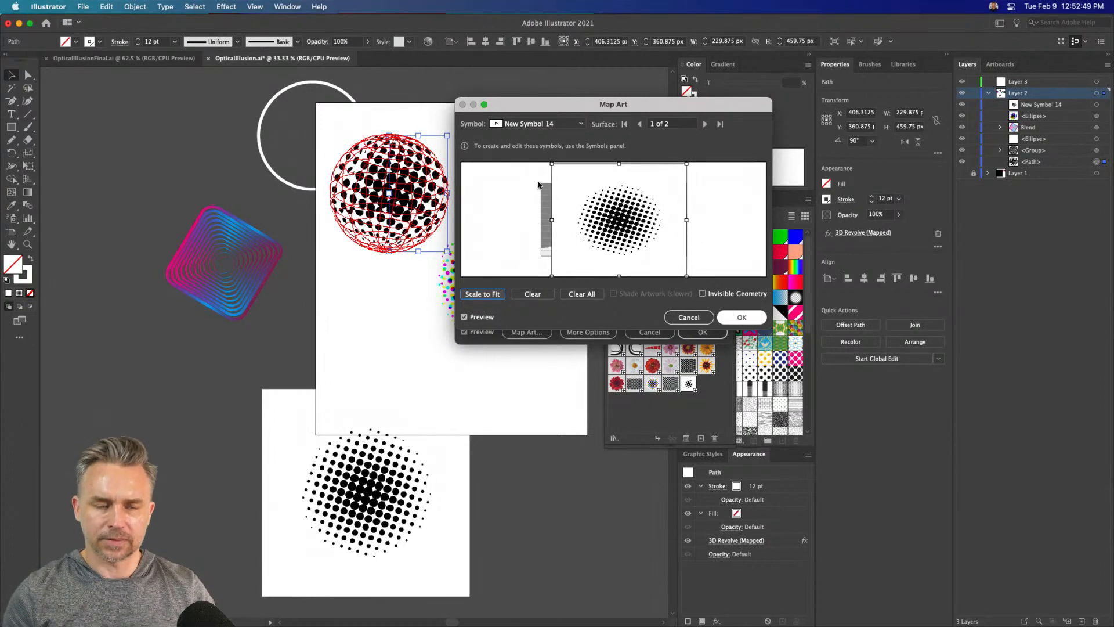
key(Return)
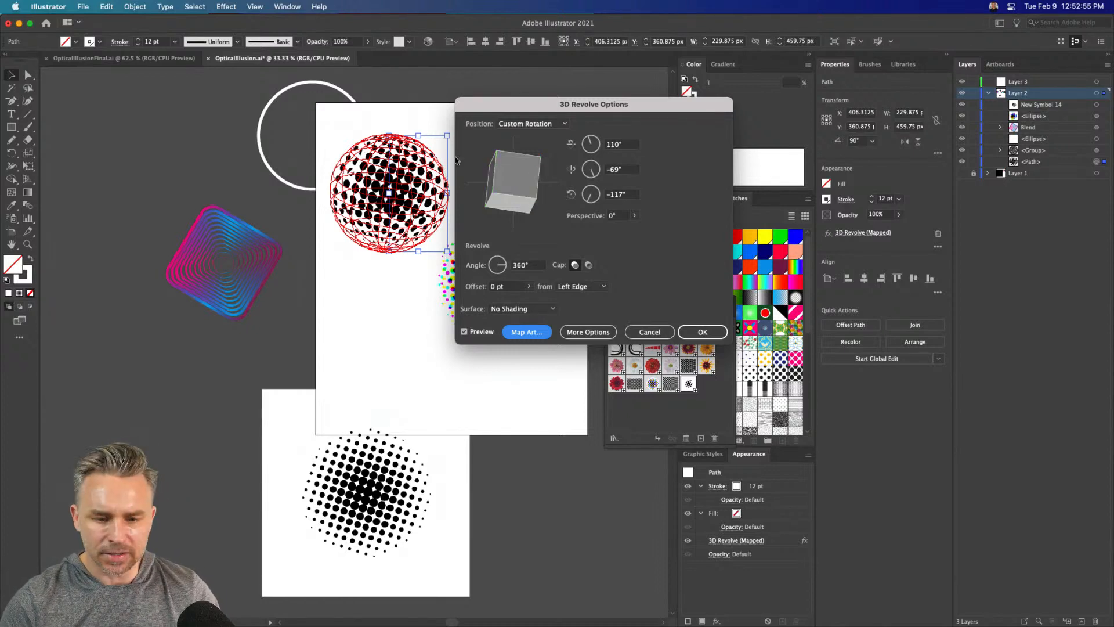
Rotate the revolved sphere to 157°, -42° and -156° and apply the 3D Revolve effect
drag(505, 178, 503, 181)
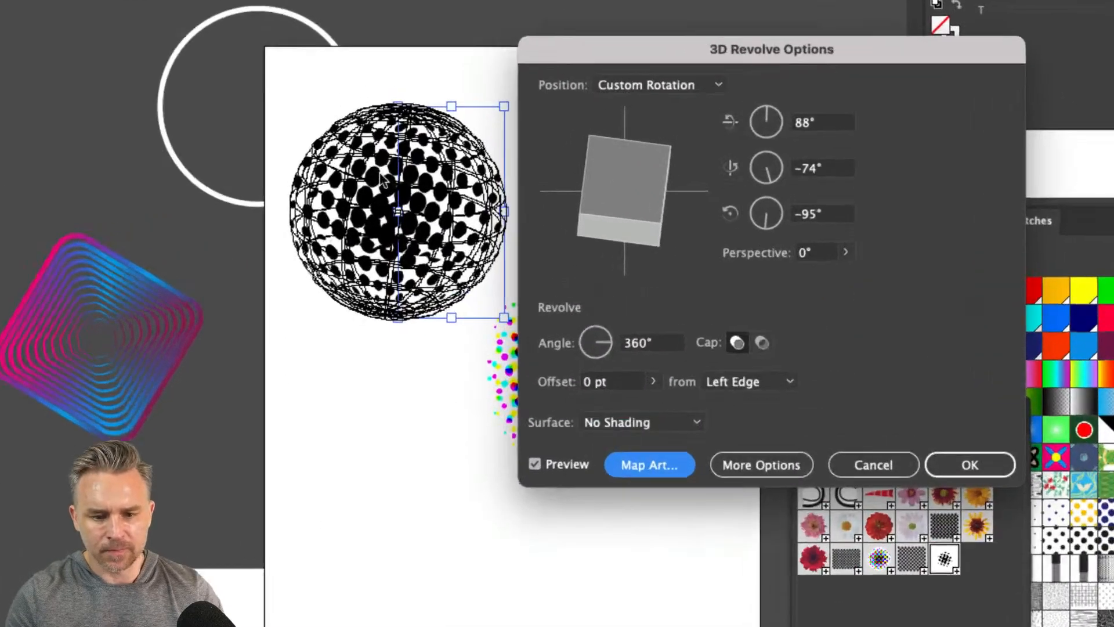
drag(607, 193, 602, 189)
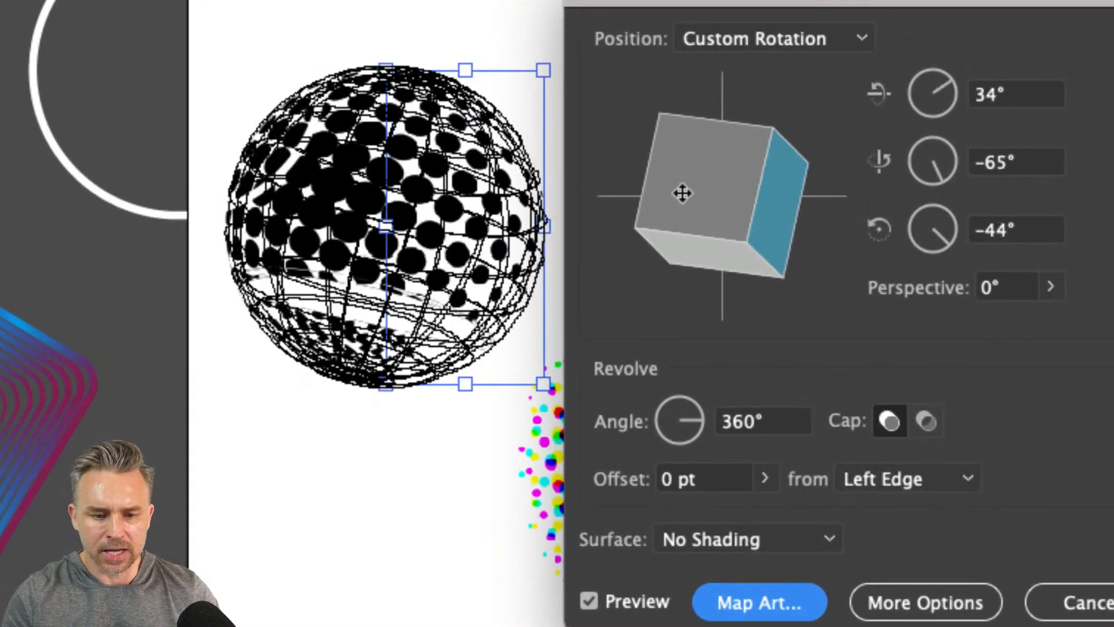
mouse_move(704, 199)
mouse_down()
mouse_move(695, 209)
mouse_move(714, 199)
mouse_move(716, 236)
mouse_move(731, 217)
mouse_move(695, 221)
mouse_move(714, 199)
mouse_move(672, 204)
mouse_move(707, 212)
mouse_up()
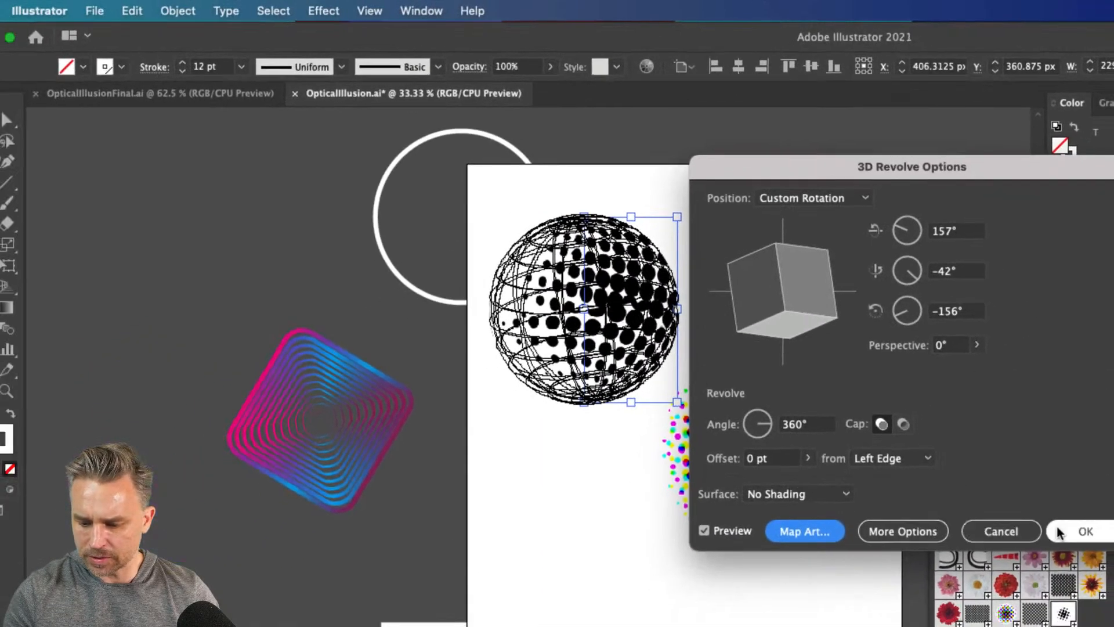
click(1078, 530)
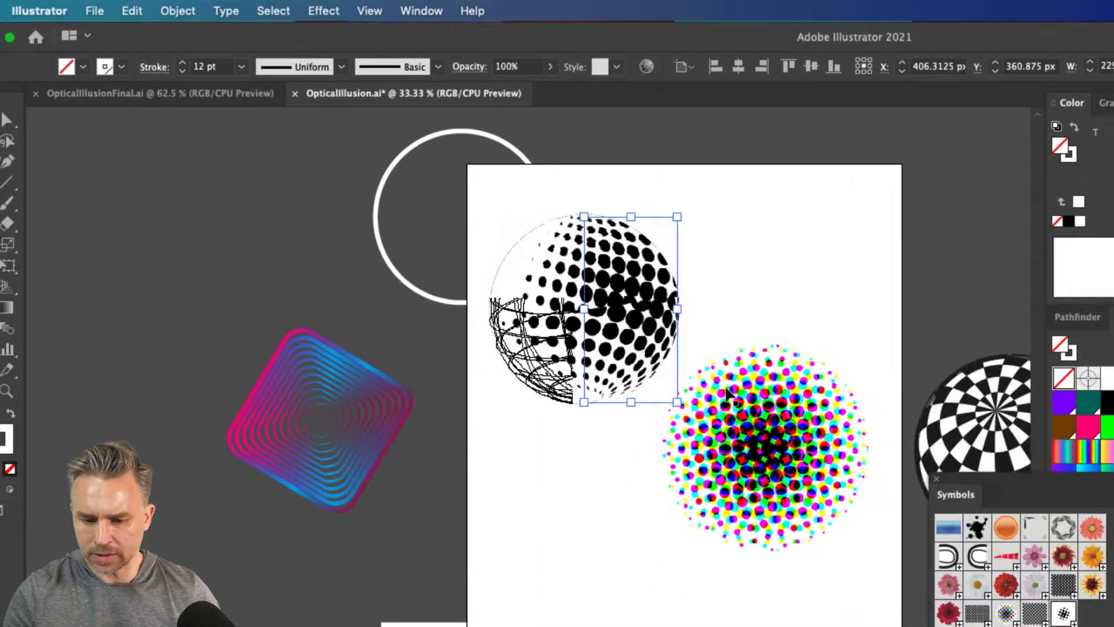
Move the dotted sphere up to the artboard's upper edge, at about X 397, Y 241 px, and deselect it
click(500, 480)
drag(590, 305, 515, 303)
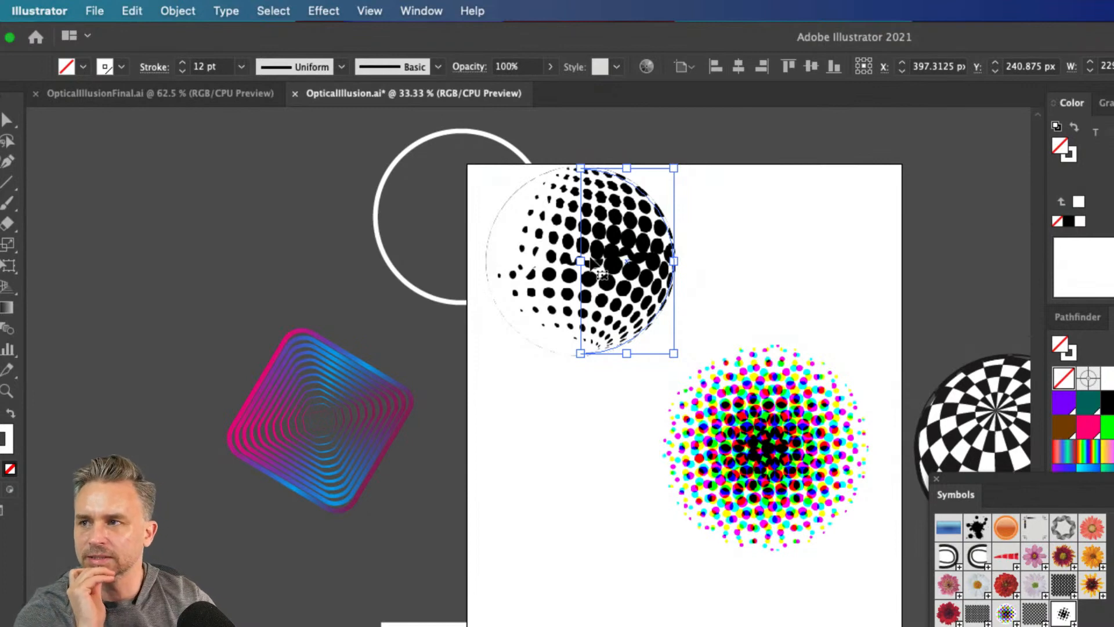
click(490, 406)
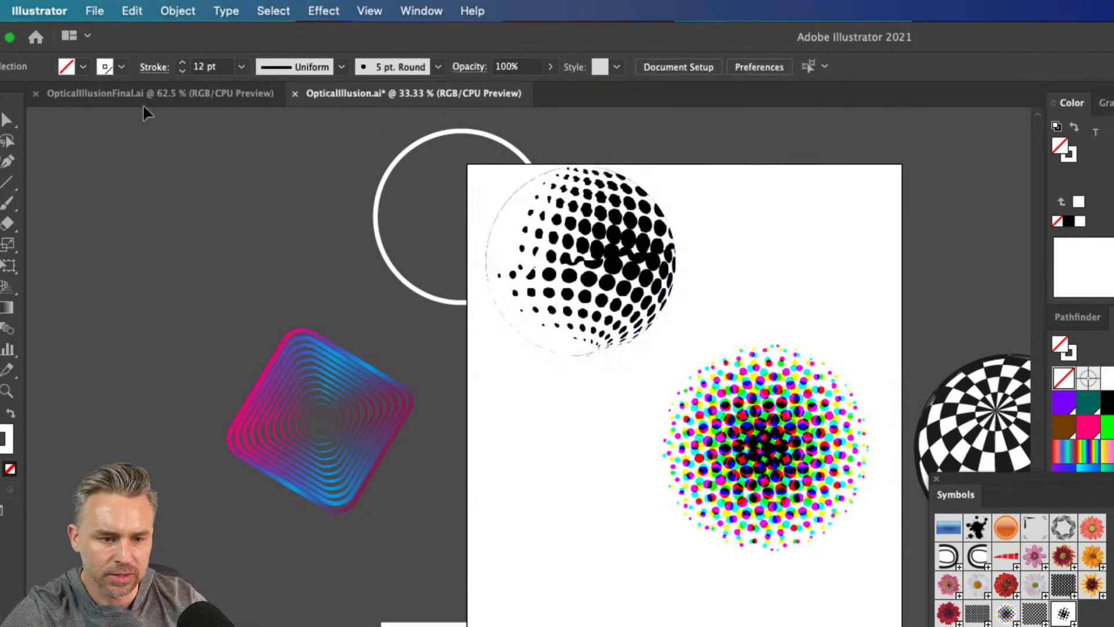
Switch to OpticalIllusionFinal.ai and open the Transform effect of the pink and yellow spiral circle for editing
click(141, 99)
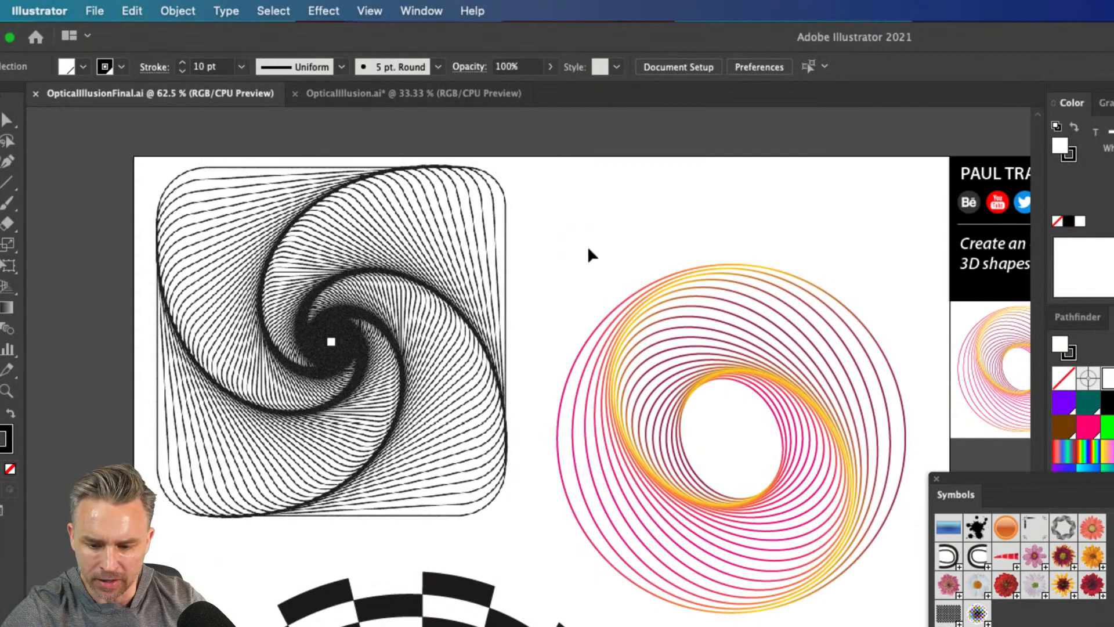
click(674, 437)
scroll(673, 438, down, 5)
scroll(674, 437, right, 3)
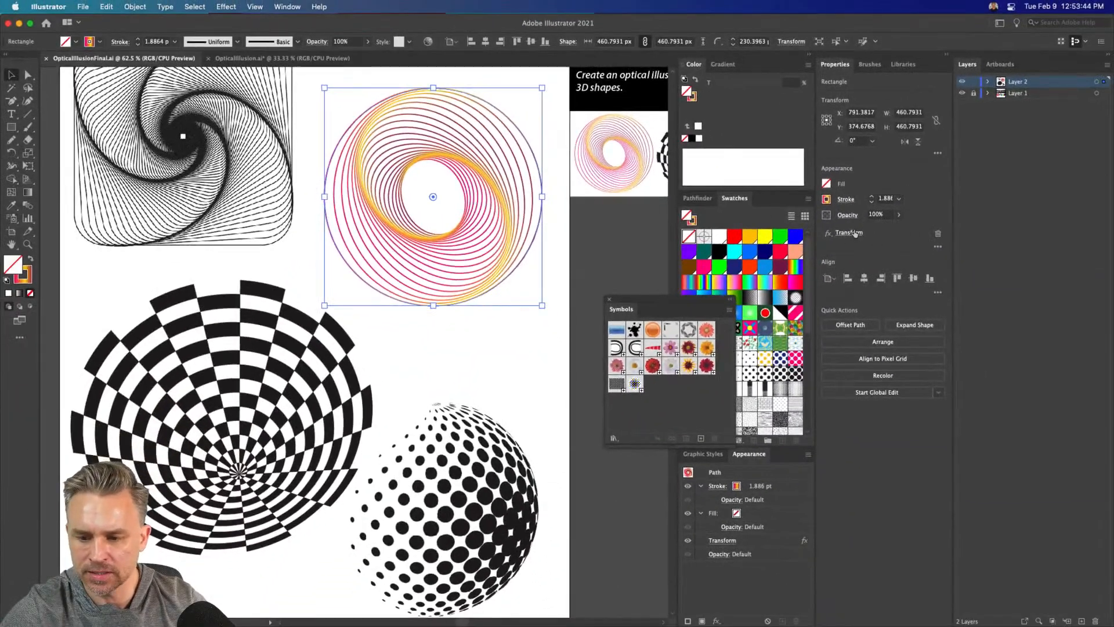
click(853, 233)
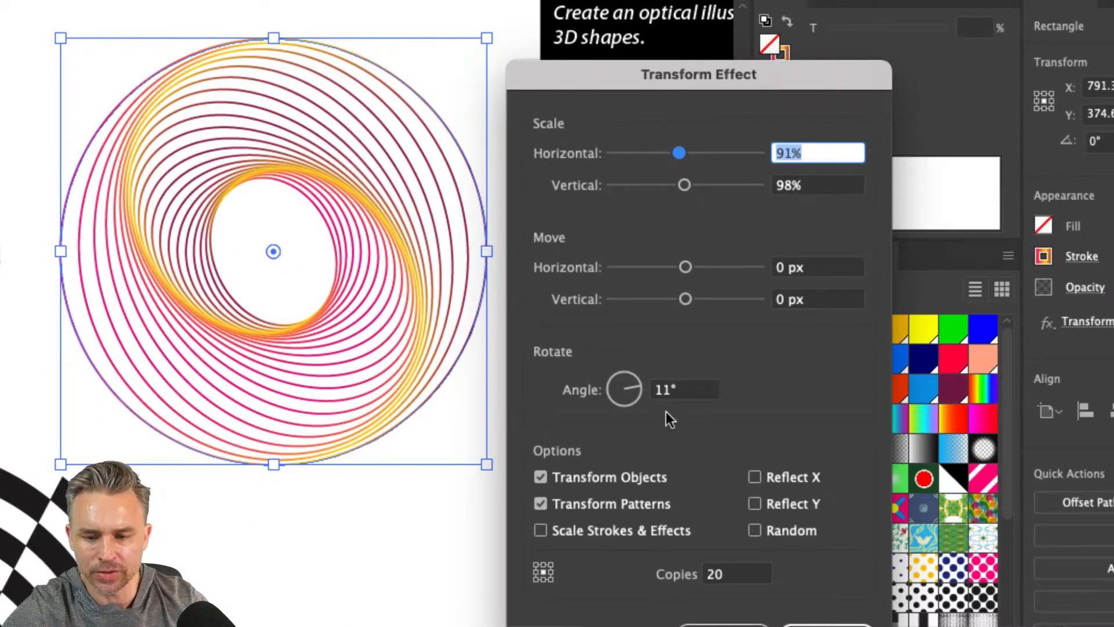
Set the spiral circle's Transform effect to a 5° rotation, 79% horizontal scale and 90% vertical scale
double_click(680, 388)
text(5)
key(Tab)
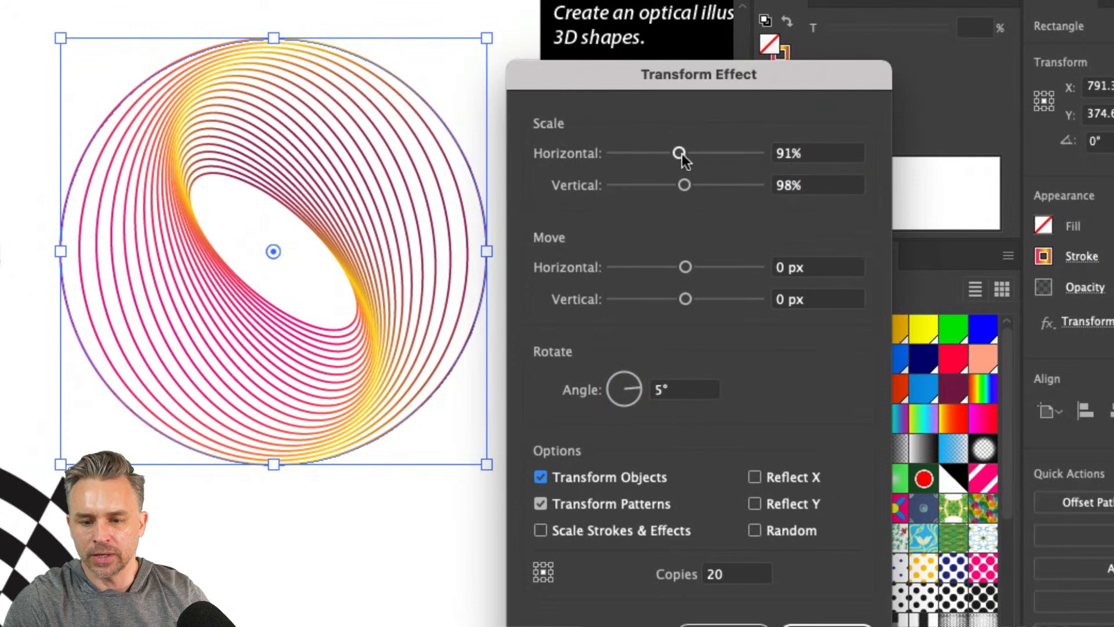
drag(684, 152, 675, 152)
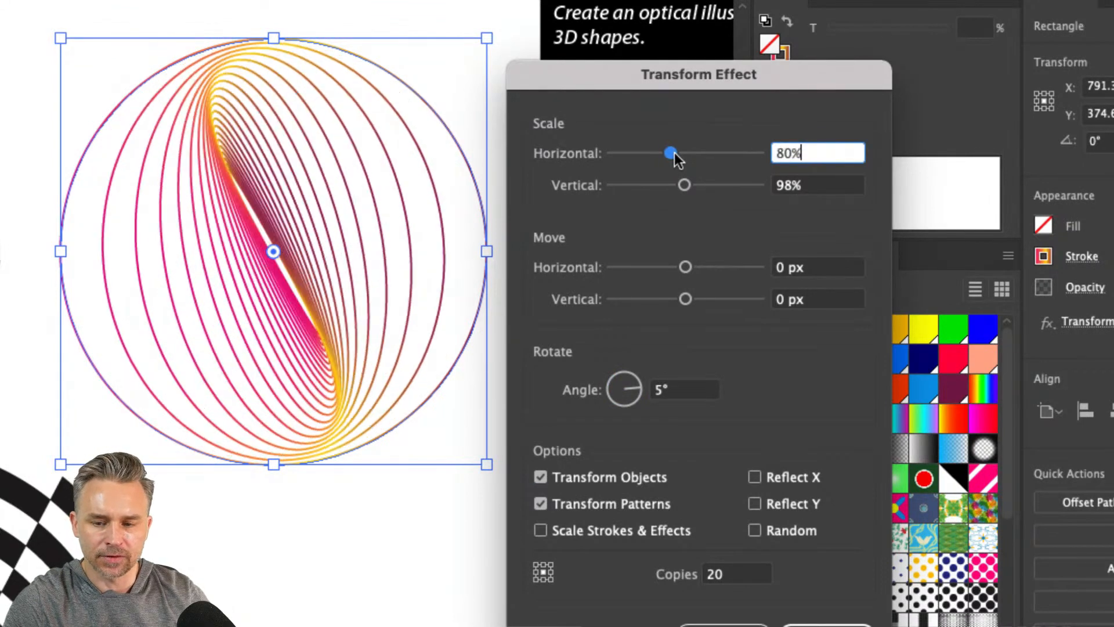
drag(705, 186, 678, 185)
click(670, 153)
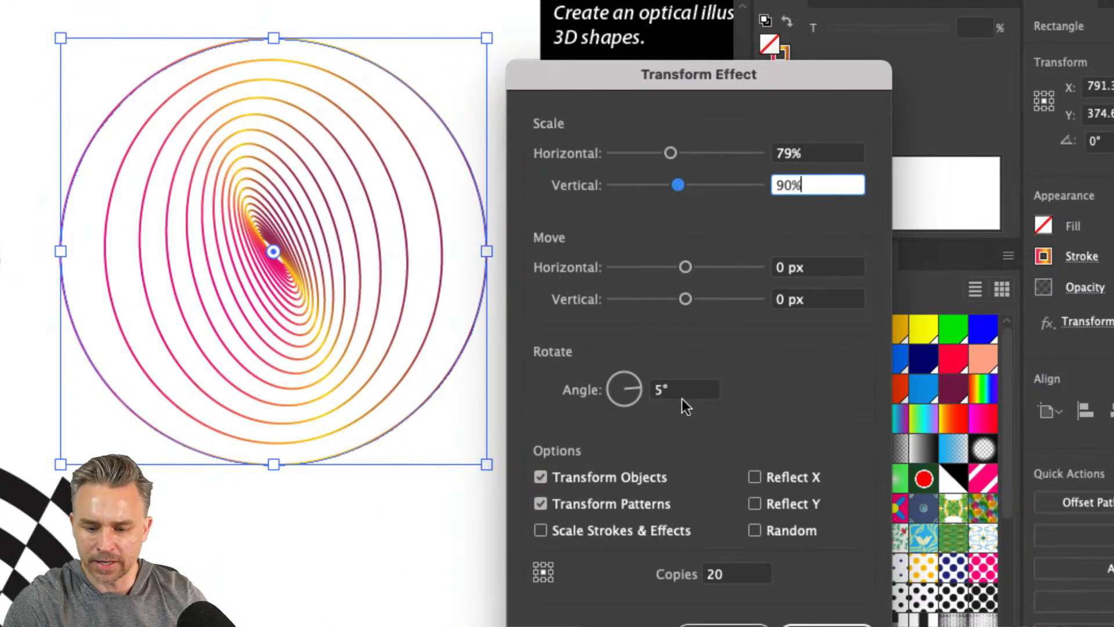
Set the Transform effect's rotation angle to 2° and the number of copies to 40
click(626, 390)
text(2)
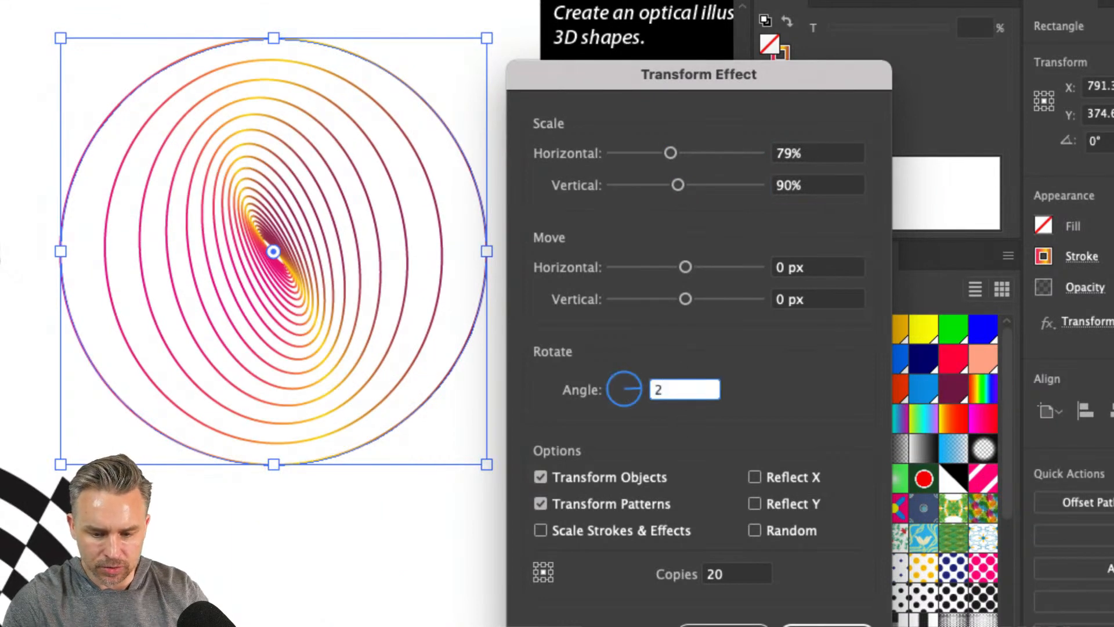
key(Tab)
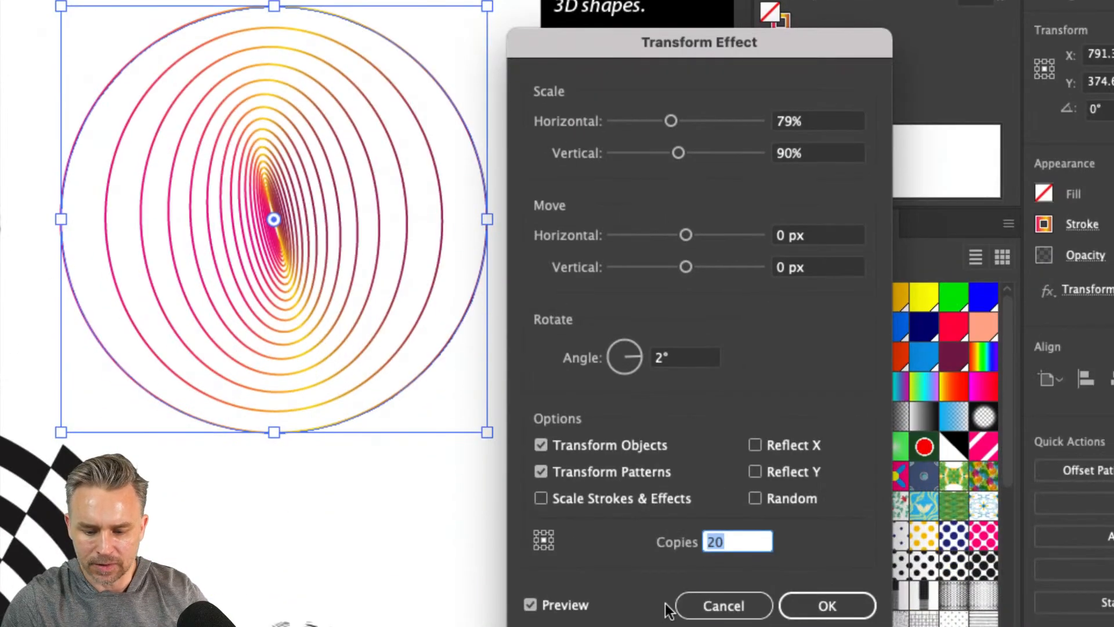
text(40)
key(Tab)
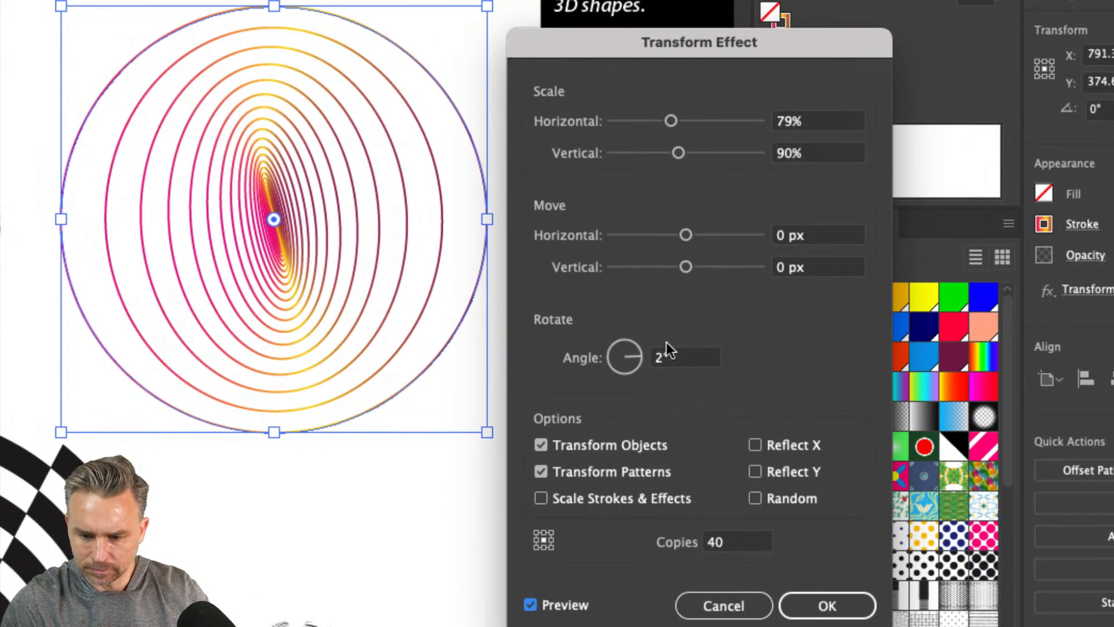
Try a 6° rotation angle in the Transform effect and change it to 20°
click(625, 357)
text(6)
key(Tab)
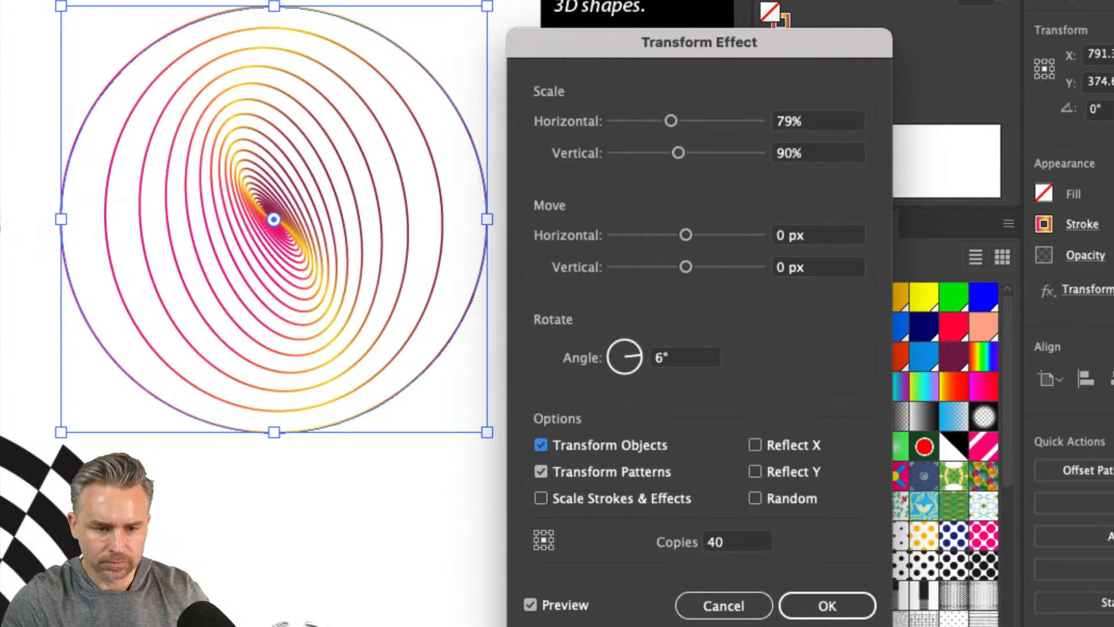
click(602, 357)
text(20)
key(Tab)
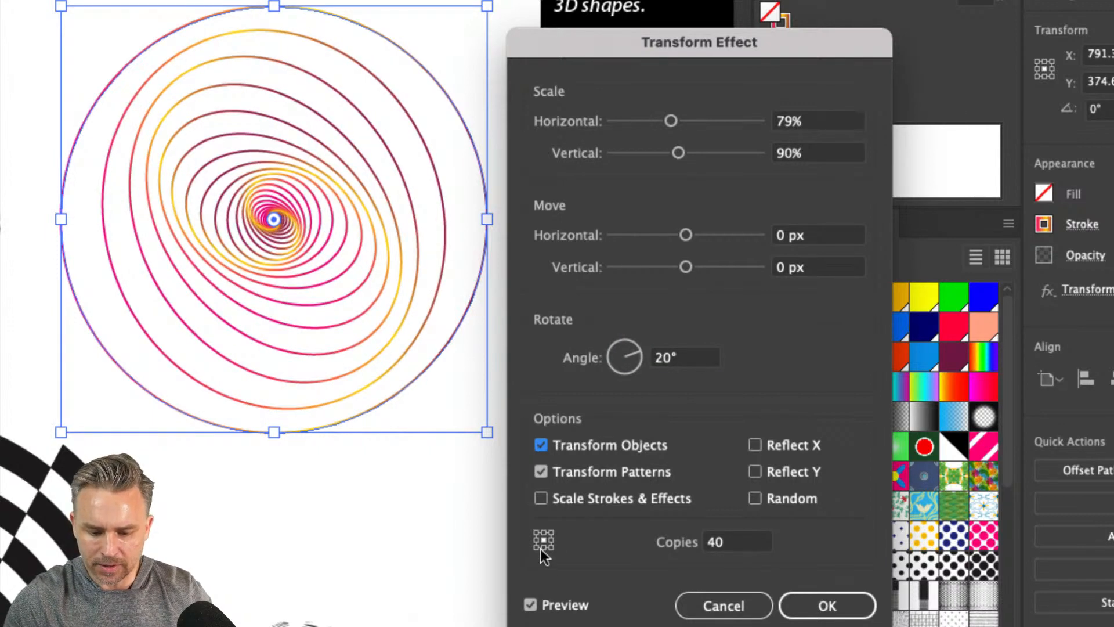
Try the lower-left reference point for the Transform effect, restore the center one and apply the effect
click(537, 547)
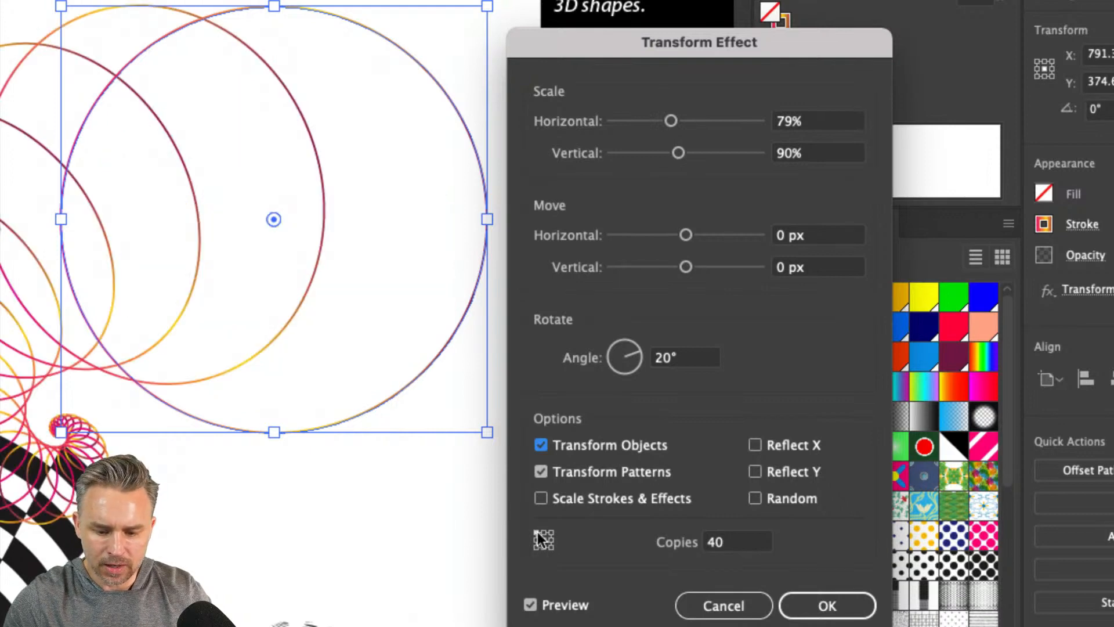
click(543, 539)
click(811, 604)
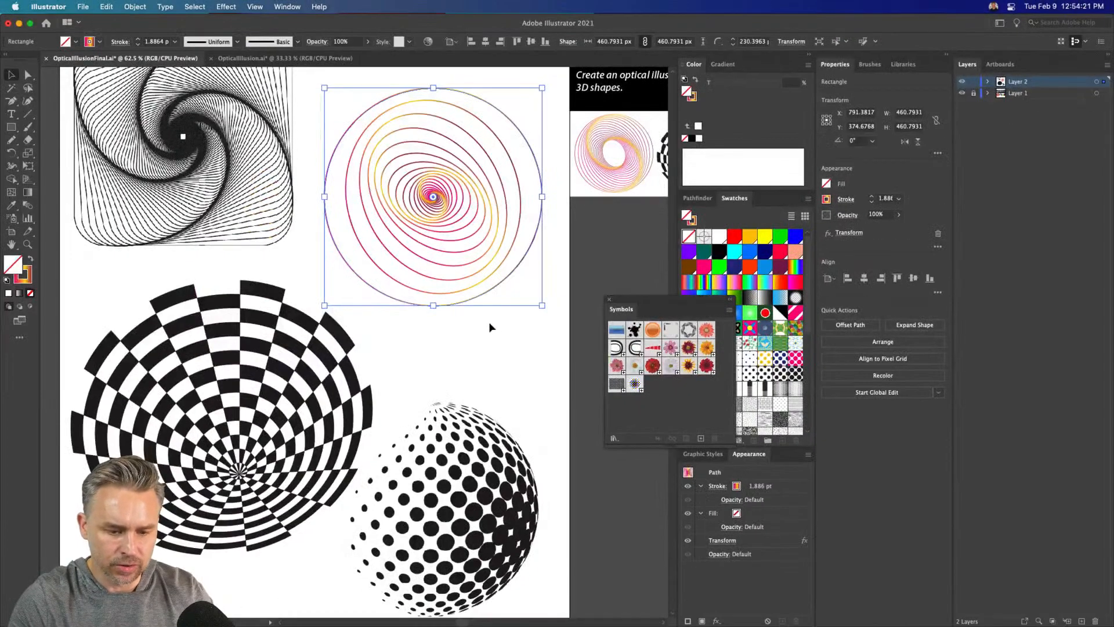
Deselect the spiral circle, close the Symbols panel and select the dotted ball image below the spiral
click(387, 472)
drag(454, 463, 505, 381)
click(211, 417)
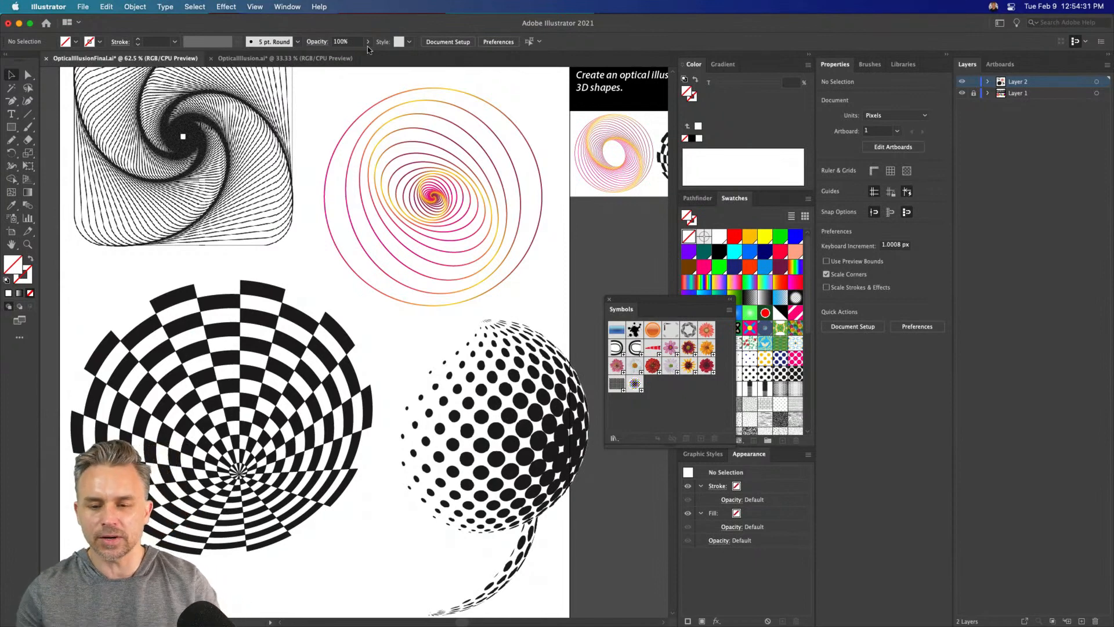
click(610, 301)
drag(546, 393, 495, 380)
Switch to OpticalIllusion.ai and reposition the New Symbol 14 instance over the artboard's lower-left corner
click(225, 60)
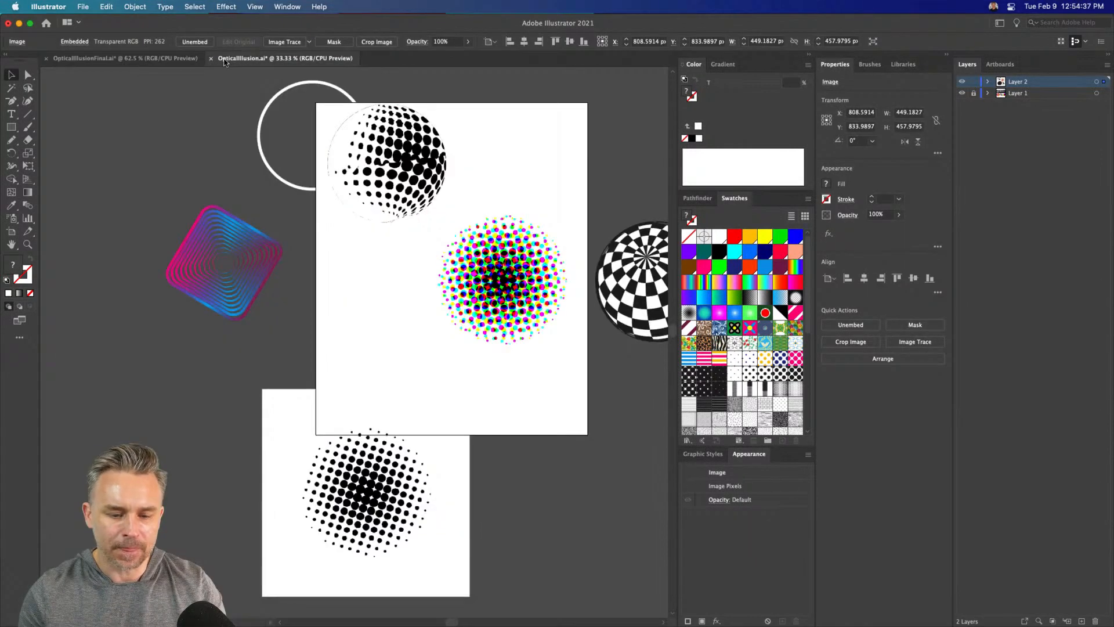
drag(351, 517, 360, 384)
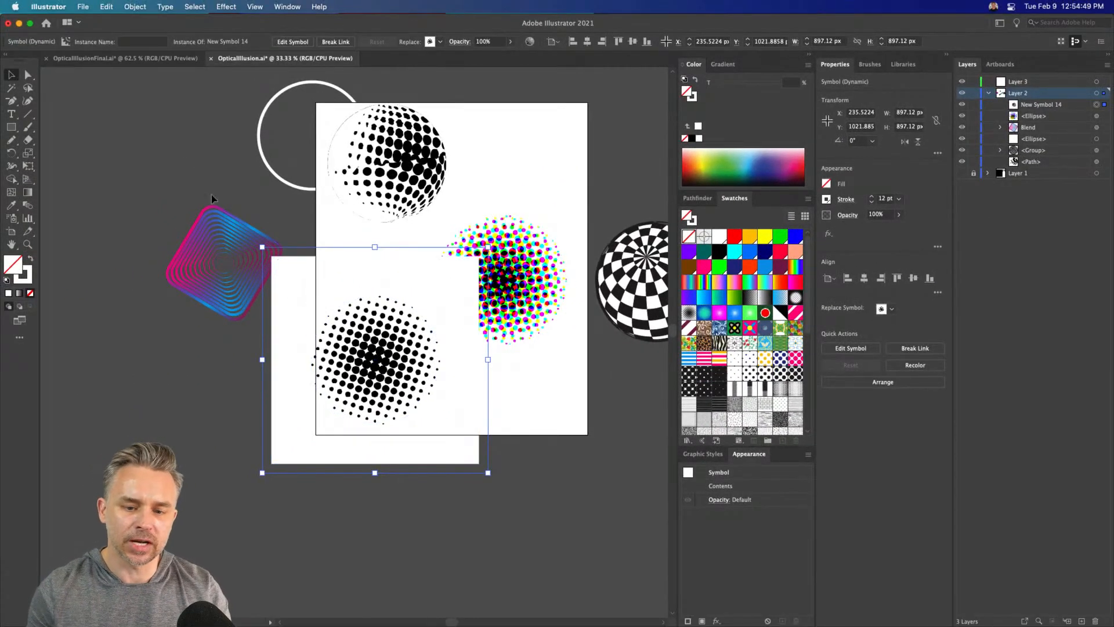
click(187, 163)
drag(405, 314, 378, 363)
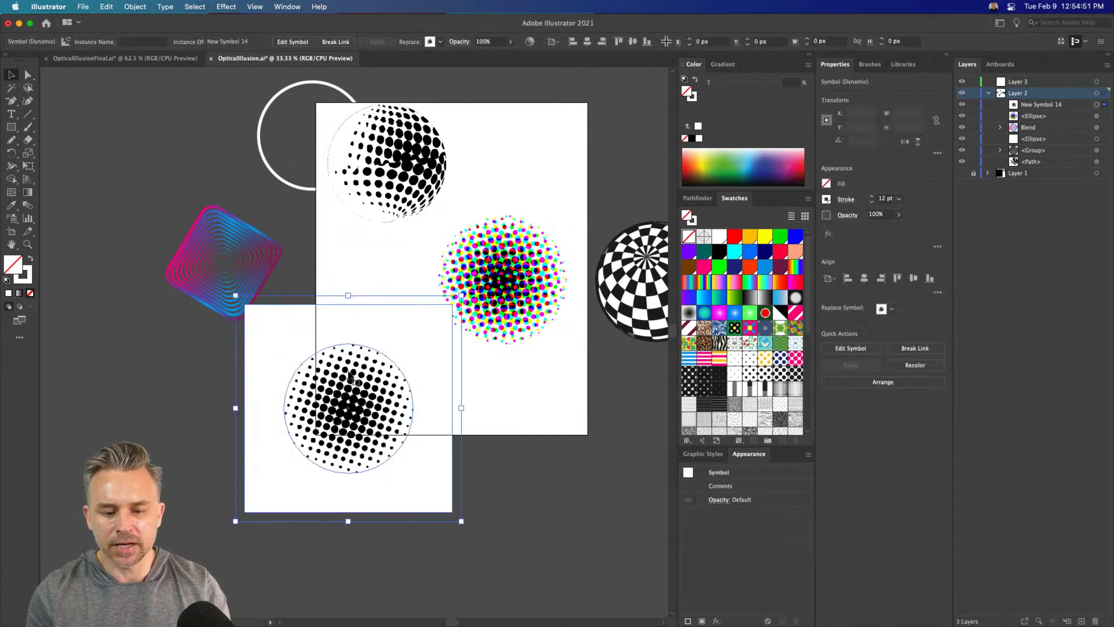
Move the color halftone circle slightly up and to the right, then hide the artboards in OpticalIllusion.ai
click(371, 251)
drag(512, 268, 525, 229)
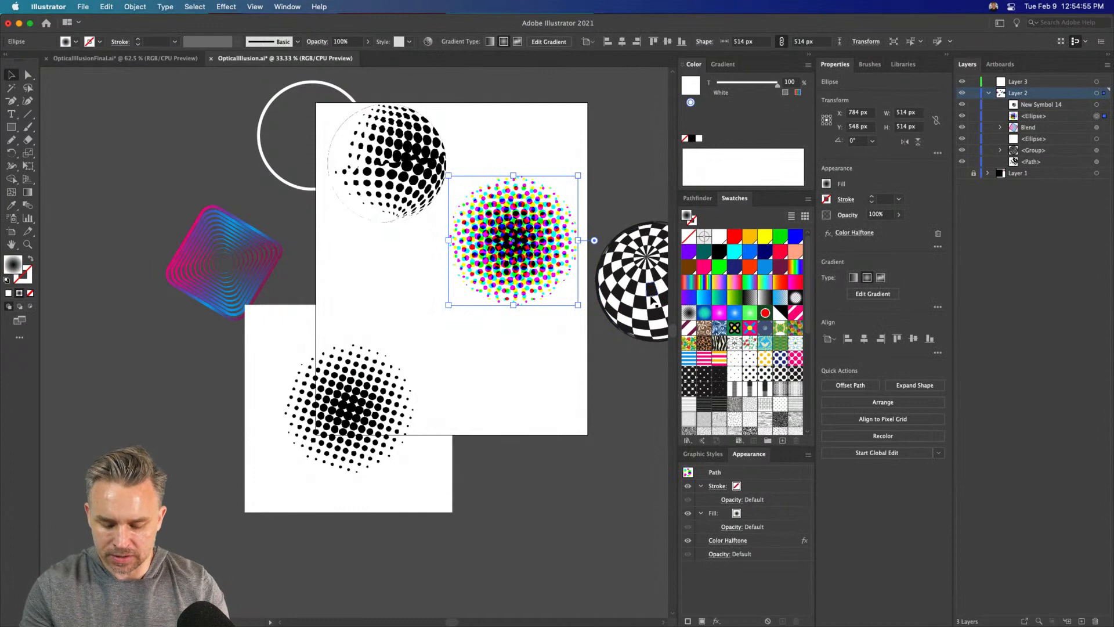
key(super+shift+h)
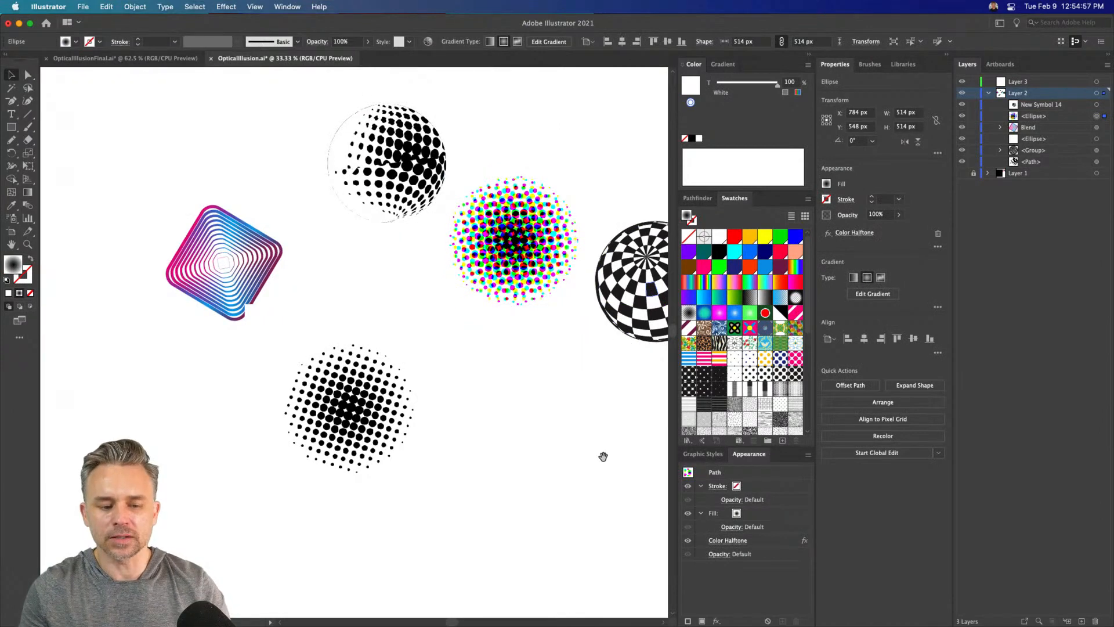
drag(495, 425, 451, 487)
Switch to the OpticalIllusionFinal.ai document and hide its artboards
click(148, 60)
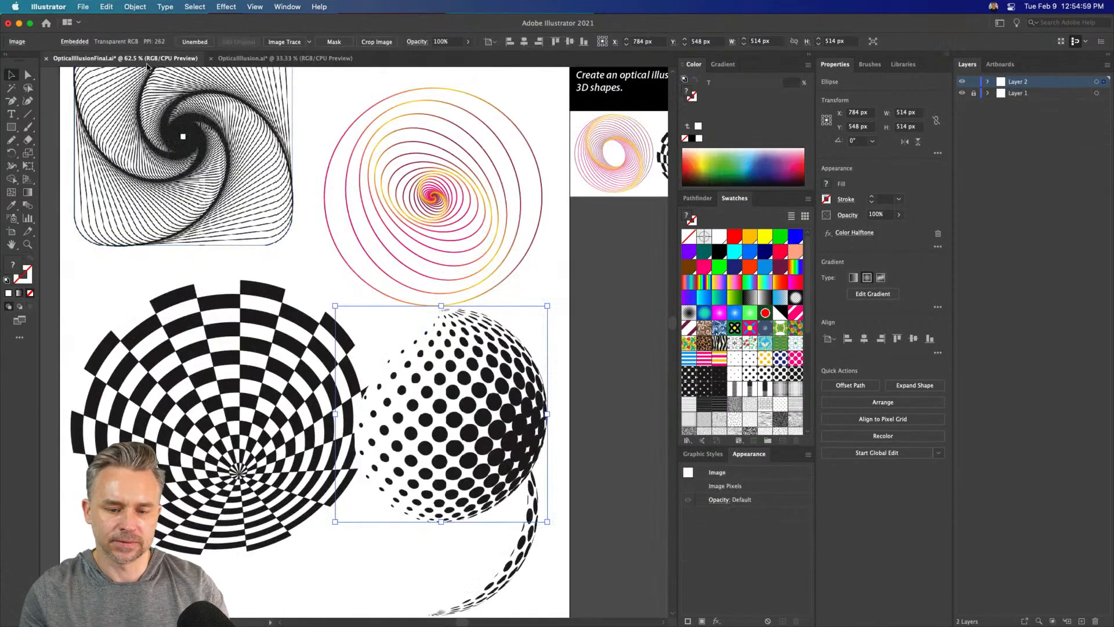
key(super+shift+h)
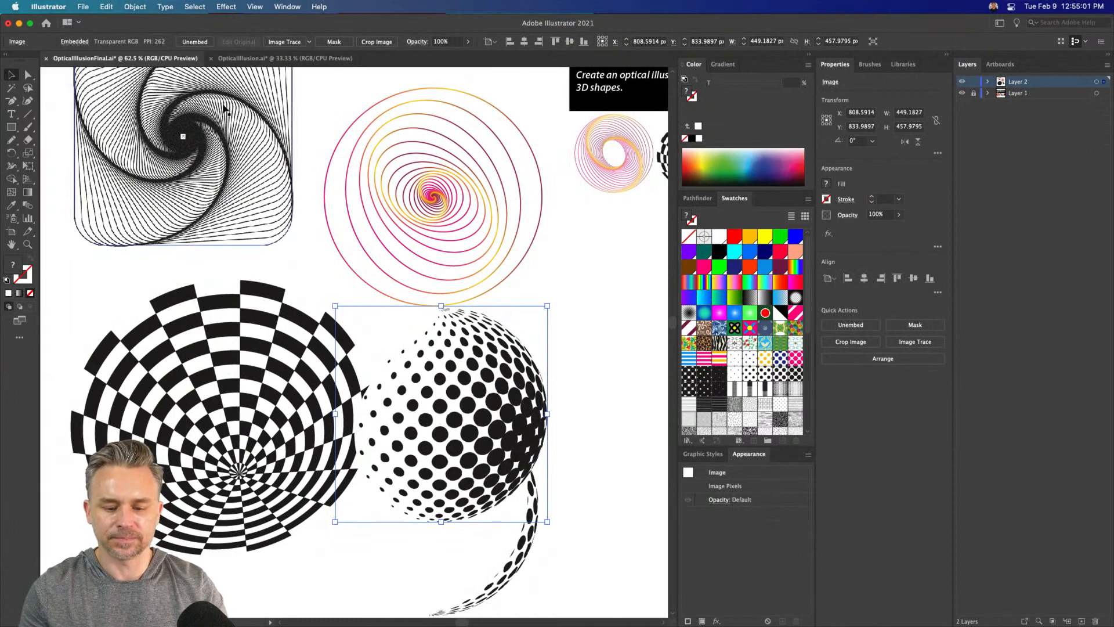
Delete the curved dotted strip beneath the dotted ball and reposition the ball image clear of the spiral circle and checkered shape
click(427, 306)
drag(427, 306, 507, 264)
click(519, 542)
key(Delete)
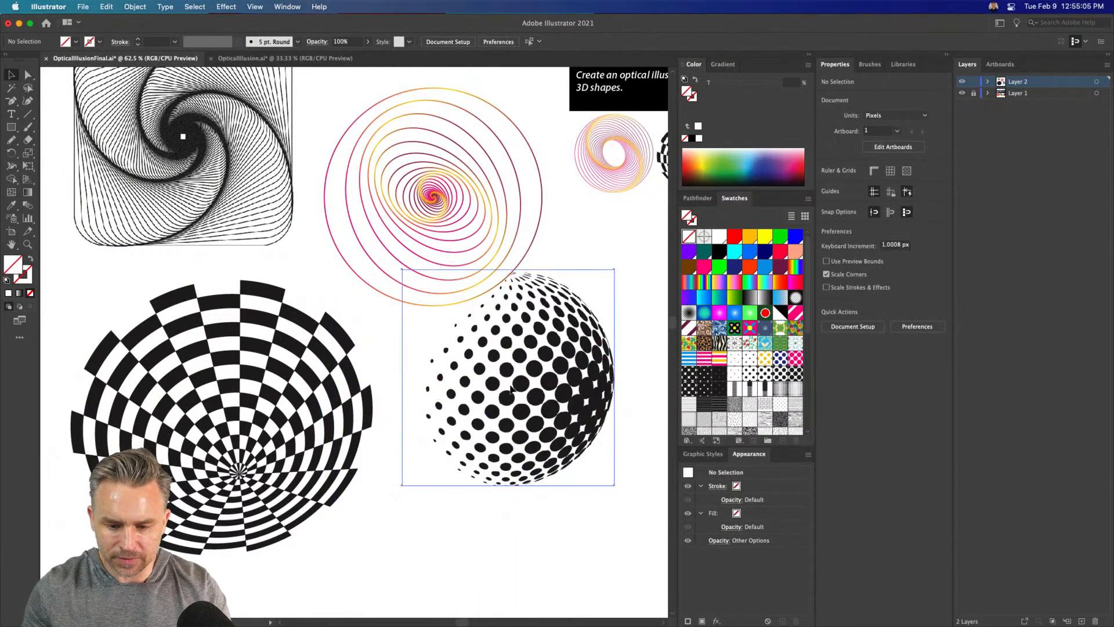
drag(511, 380, 506, 452)
click(333, 266)
click(183, 368)
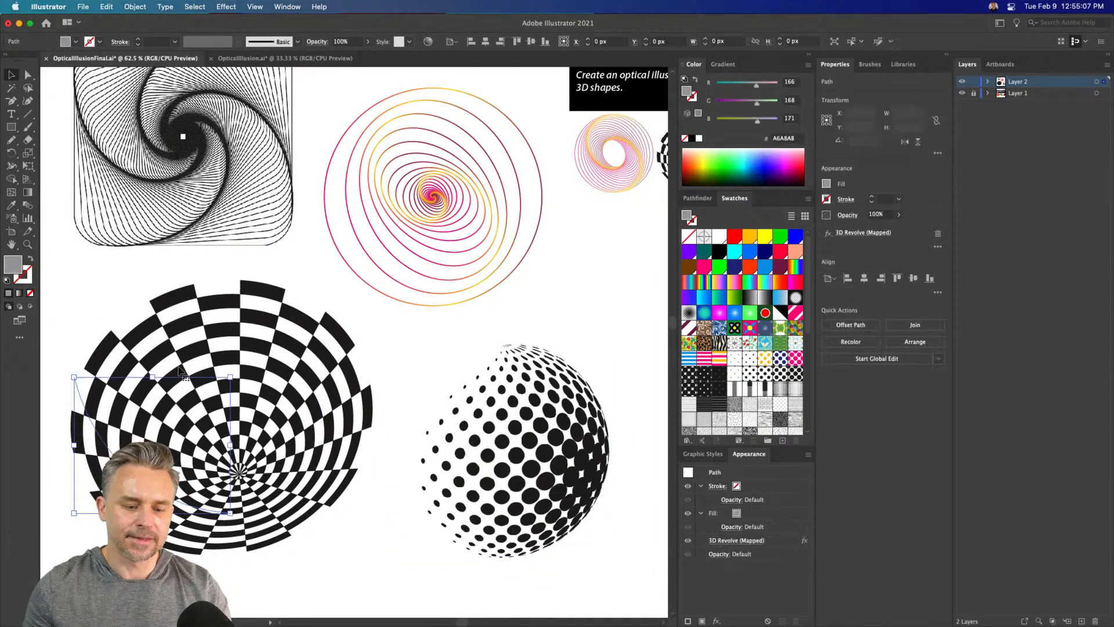
drag(178, 205, 247, 239)
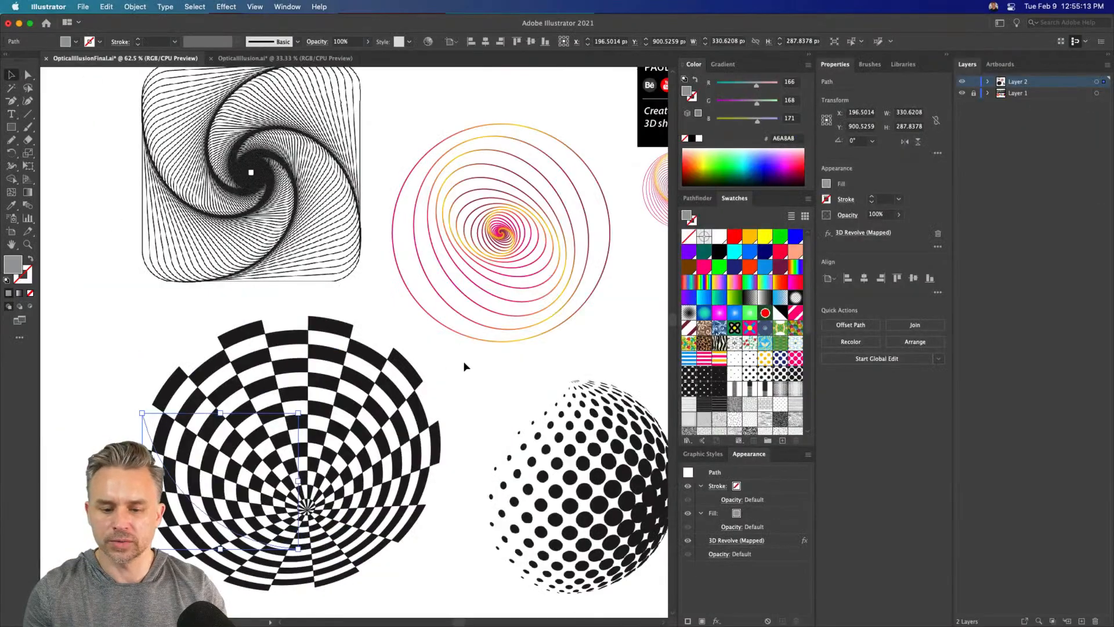
click(465, 363)
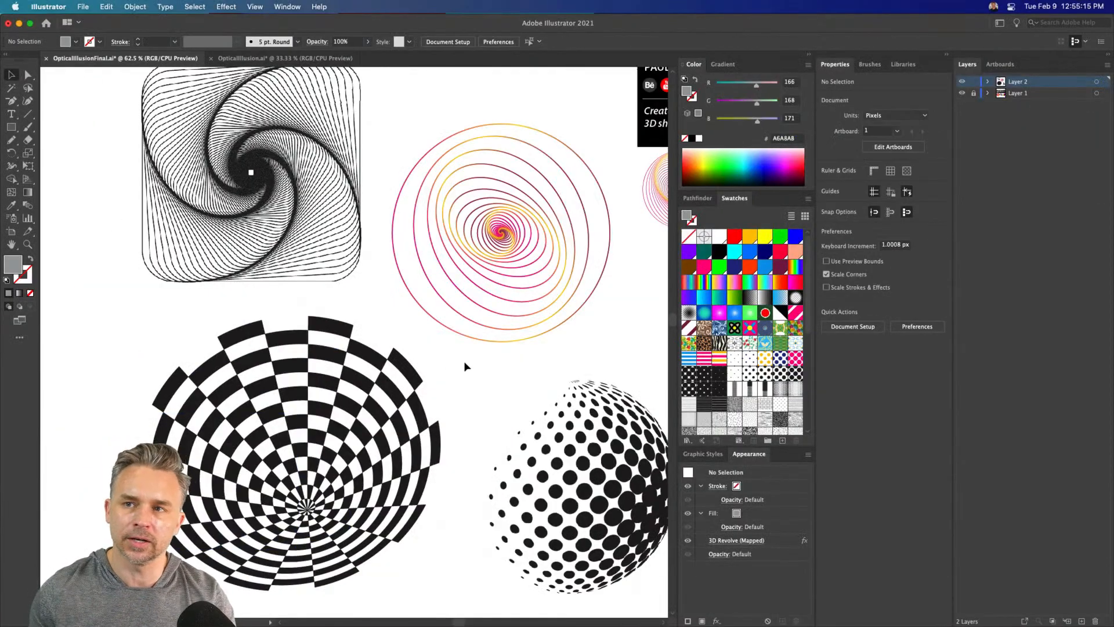